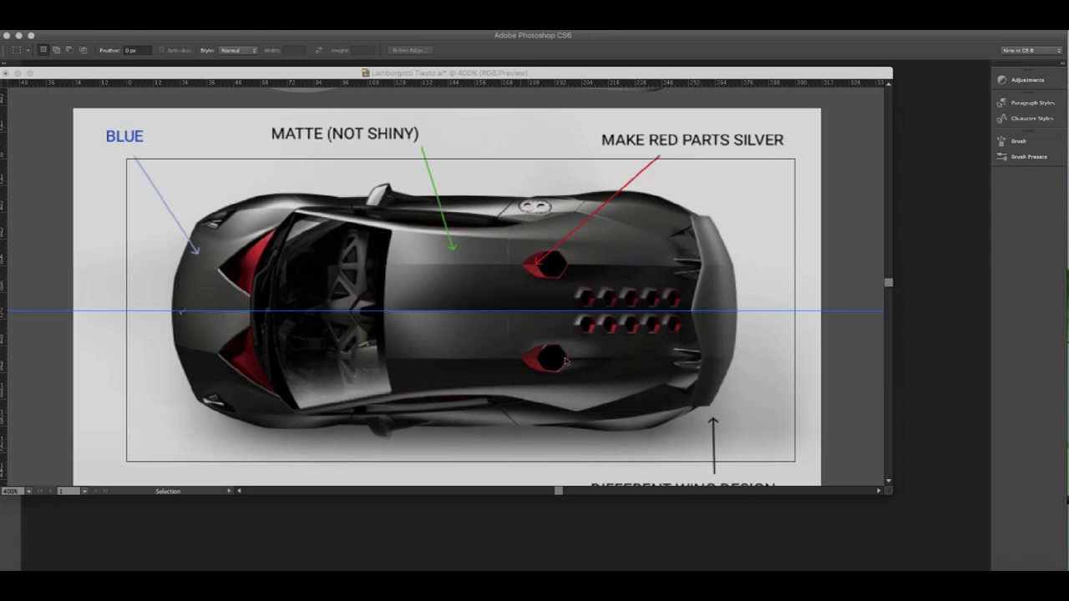
# - Switch from Photoshop to Illustrator CS6 with the Lamborgotti Tiesto.ai car design open
pyautogui.click(943, 560)
pyautogui.click(689, 561)
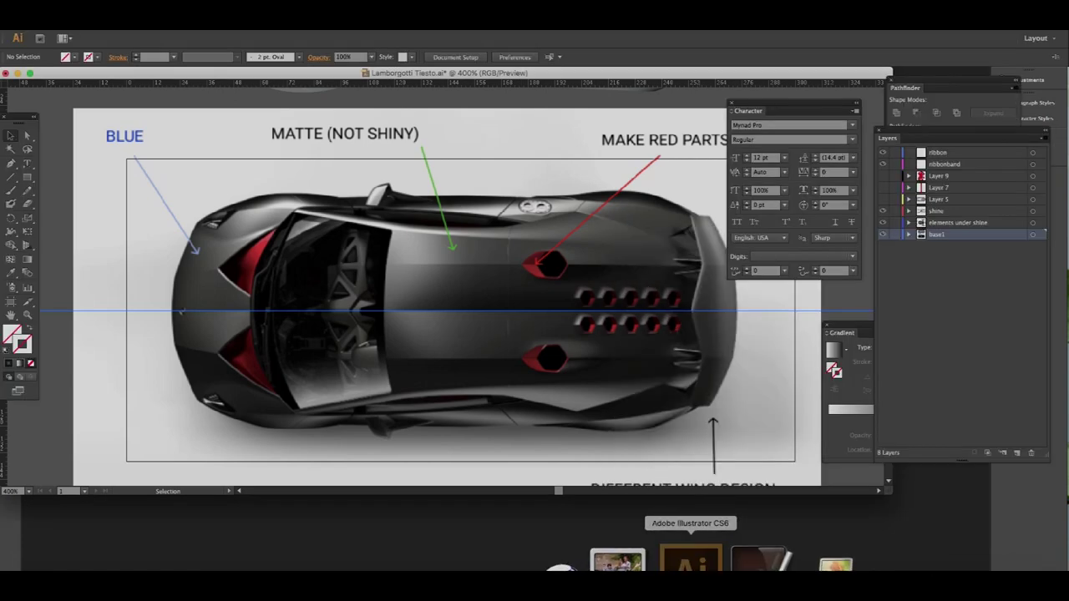
# - Trace the car body's upper front outline with the Pen tool, from nose to rear
pyautogui.moveTo(292, 161); pyautogui.dragTo(379, 226)
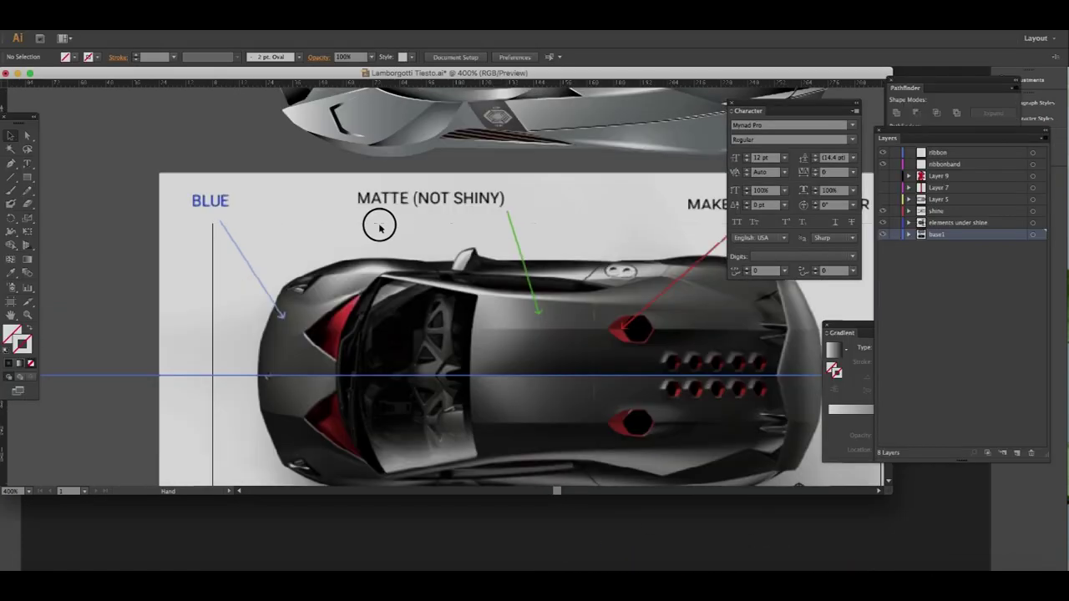
pyautogui.hotkey('ctrl', '-')
pyautogui.hotkey('ctrl', '-')
pyautogui.hotkey('ctrl', '=')
pyautogui.hotkey('ctrl', '=')
pyautogui.hotkey('ctrl', '=')
pyautogui.press('p')
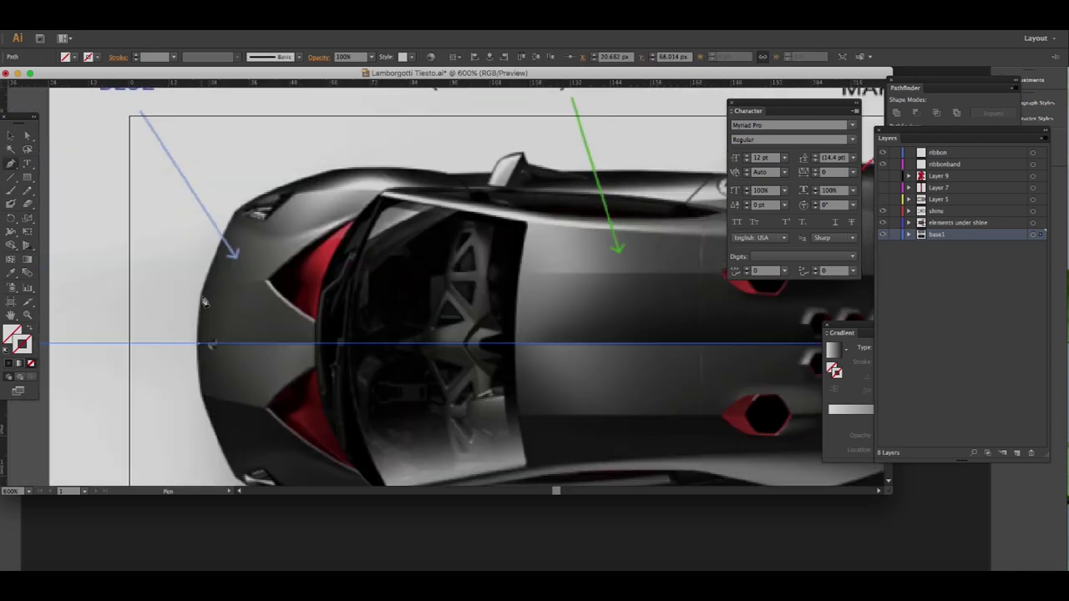
pyautogui.moveTo(238, 211); pyautogui.dragTo(344, 173)
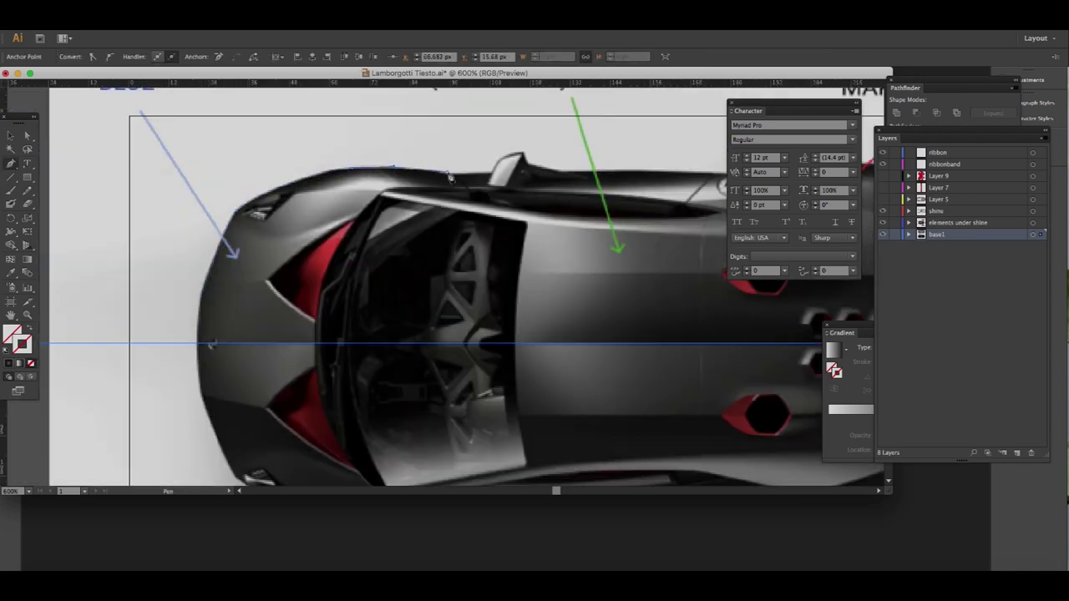
pyautogui.moveTo(687, 176); pyautogui.dragTo(386, 200)
pyautogui.scroll(-5, 584, 200)
pyautogui.hscroll(4, 585, 201)
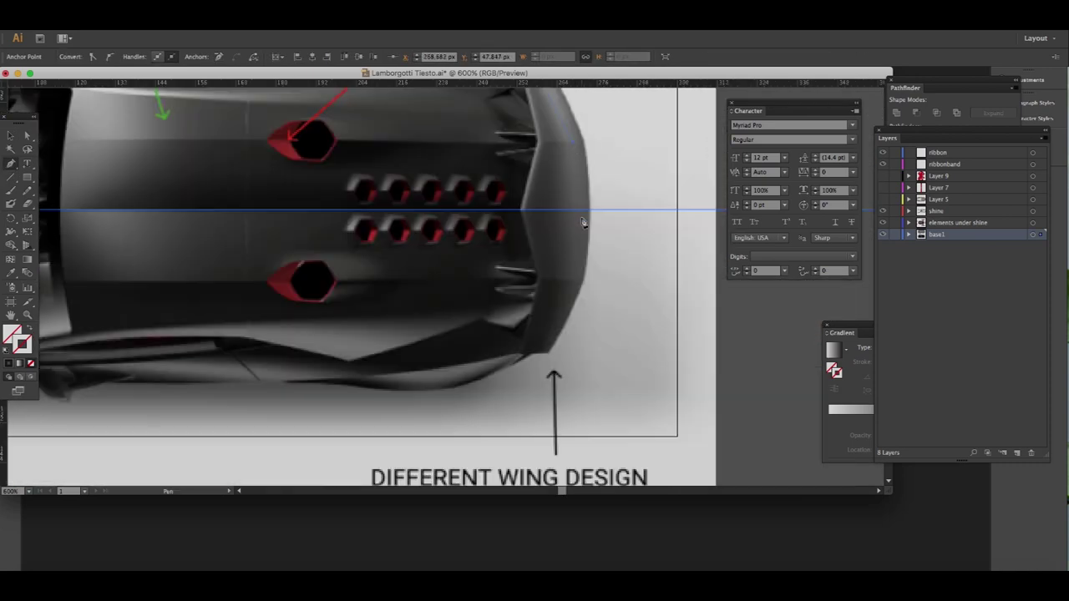
pyautogui.hscroll(-10, 315, 249)
pyautogui.click(106, 231)
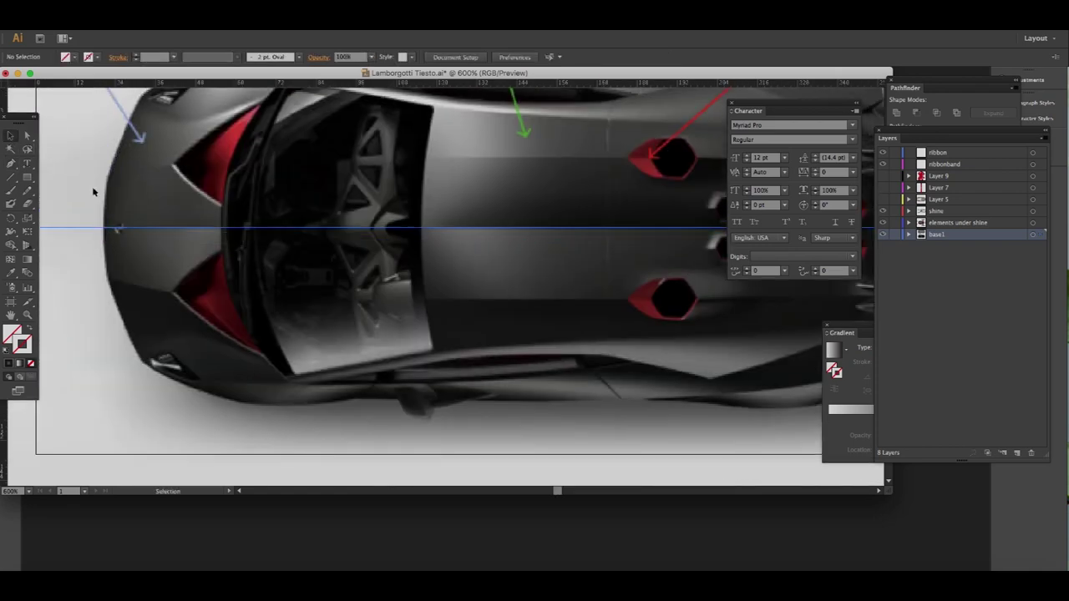
# - Reflect a copy of the outline vertically and move it onto the car's bottom edge
pyautogui.press('v')
pyautogui.rightClick(152, 185)
pyautogui.click(292, 368)
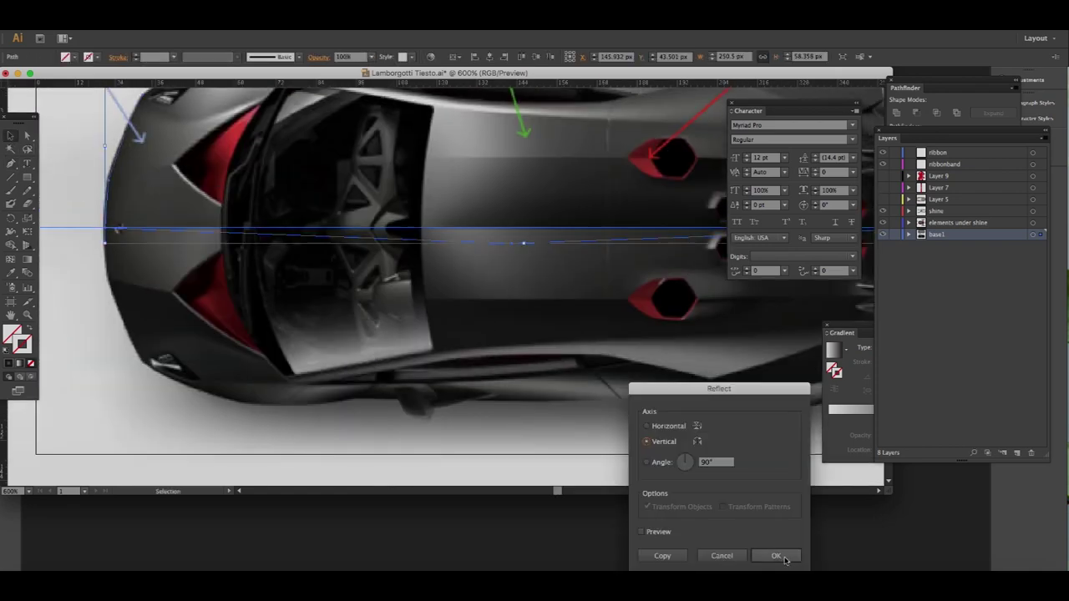
pyautogui.press('Return')
pyautogui.rightClick(215, 207)
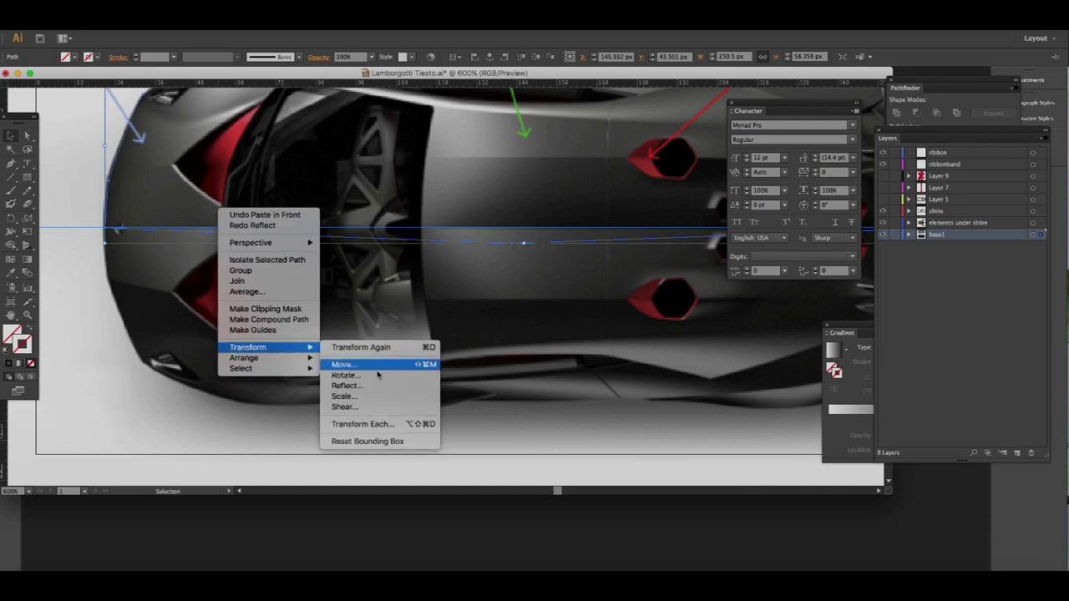
pyautogui.click(342, 389)
pyautogui.click(777, 556)
pyautogui.moveTo(150, 363); pyautogui.dragTo(169, 365)
pyautogui.press('+')
pyautogui.scroll(5, 296, 249)
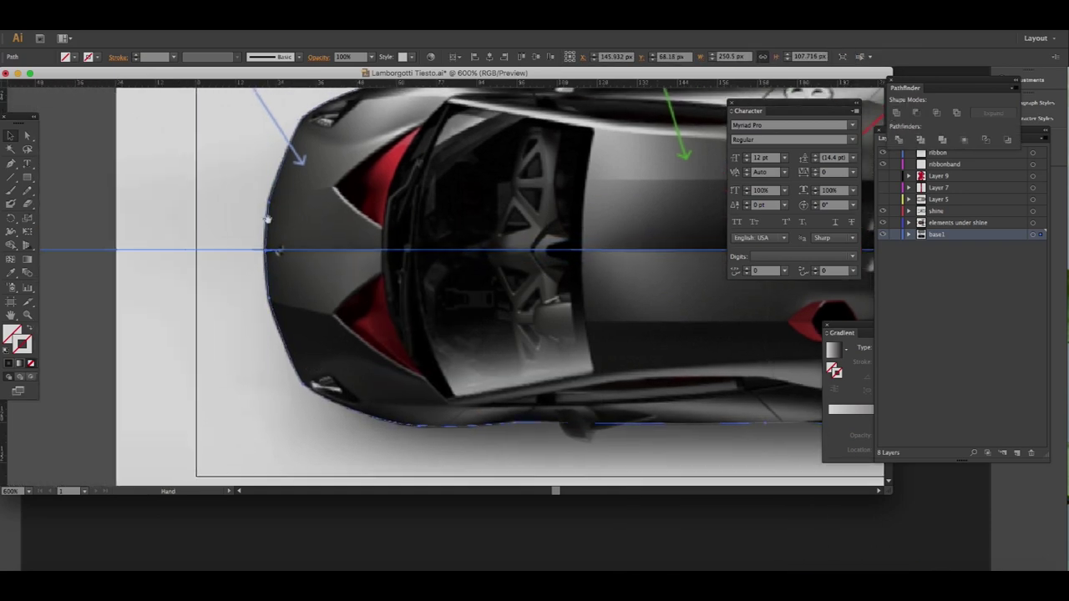
# - Add an anchor point to the body outline and undo a stray curve over the nose
pyautogui.click(299, 248)
pyautogui.hotkey('ctrl', '-')
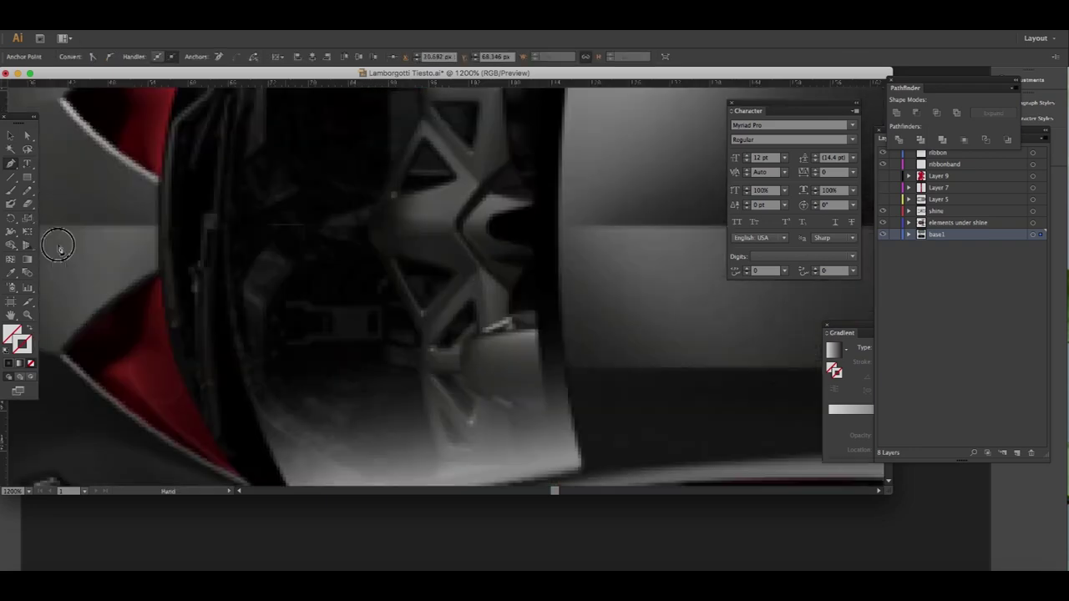
pyautogui.hscroll(10, 250, 250)
pyautogui.hotkey('ctrl', '-')
pyautogui.hotkey('ctrl', '-')
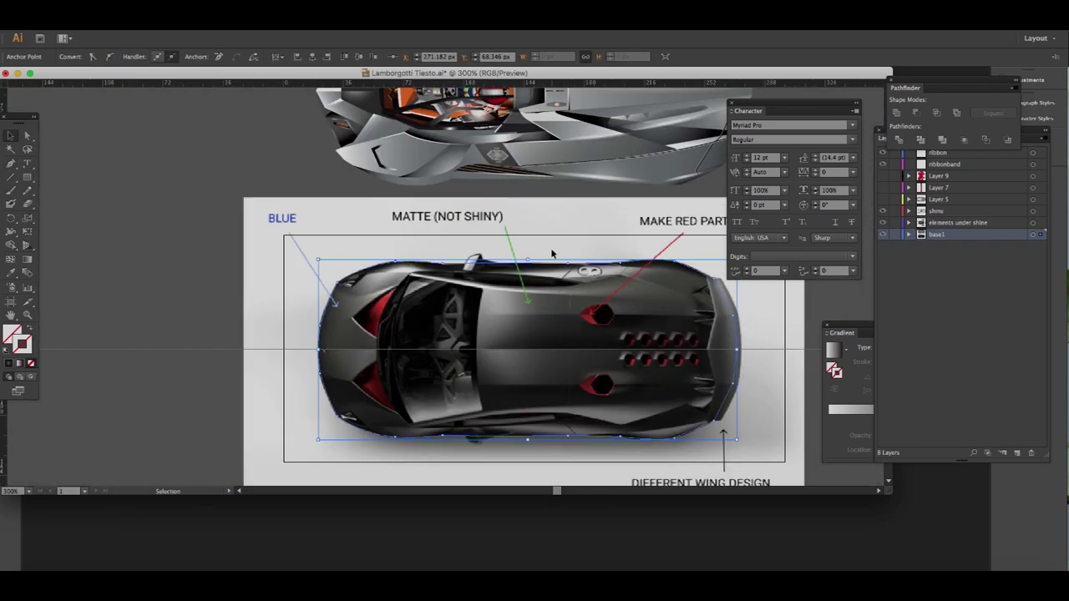
pyautogui.hscroll(3, 534, 334)
pyautogui.hotkey('ctrl', '+')
pyautogui.press('p')
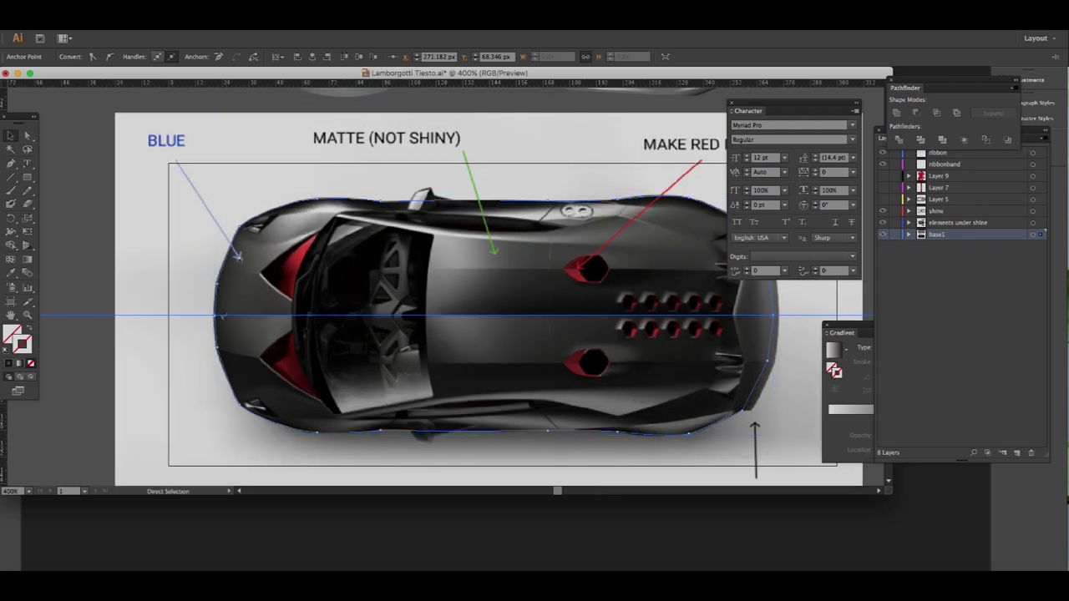
pyautogui.hotkey('ctrl', '+')
pyautogui.hotkey('ctrl', '-')
pyautogui.hotkey('ctrl', '+')
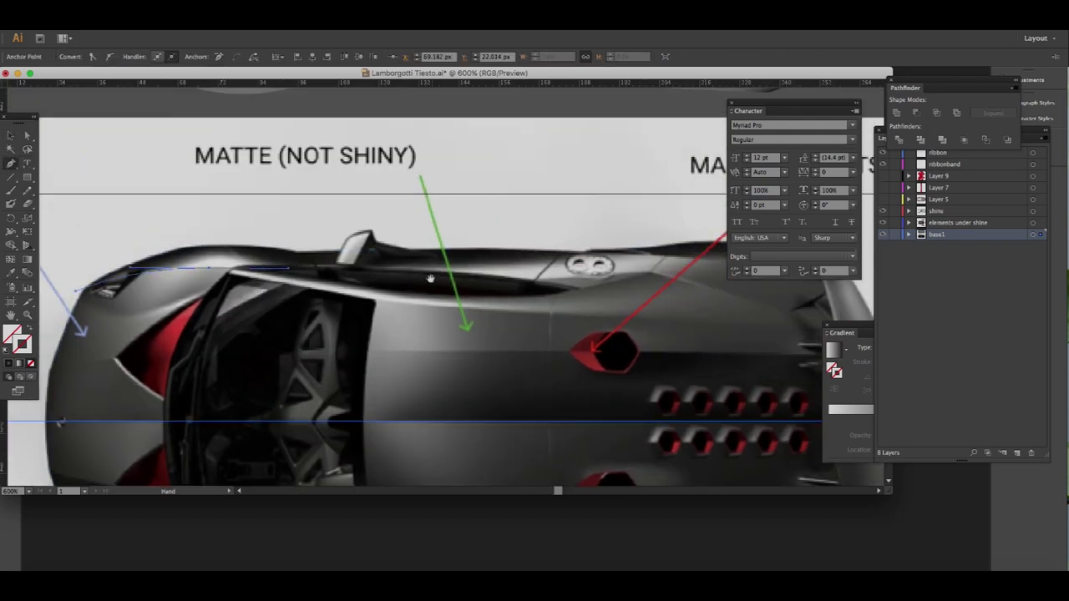
pyautogui.moveTo(318, 272); pyautogui.dragTo(310, 299)
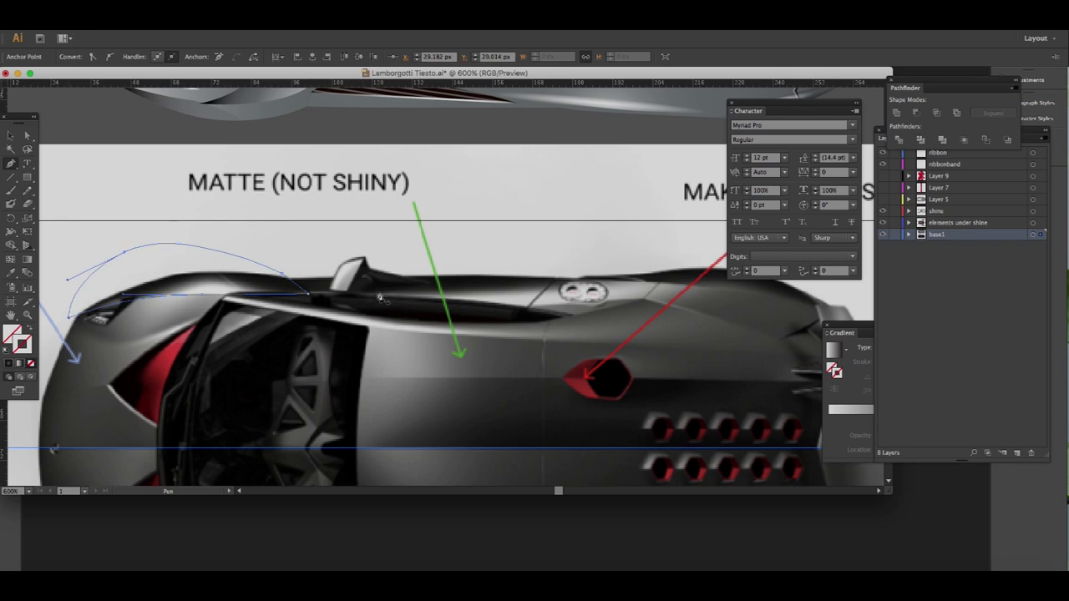
pyautogui.hotkey('ctrl', 'z')
pyautogui.hscroll(3, 572, 321)
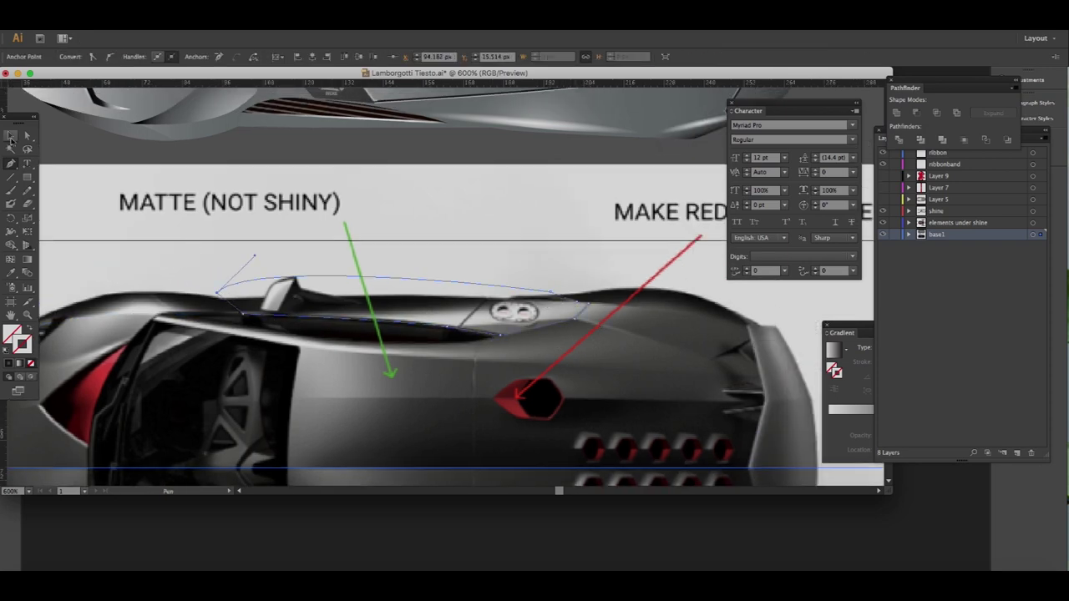
pyautogui.hotkey('ctrl', '-')
# - Select the rectangle and hood paths, then bring the cockpit's upper side into view
pyautogui.click(611, 251)
pyautogui.hotkey('ctrl', '+')
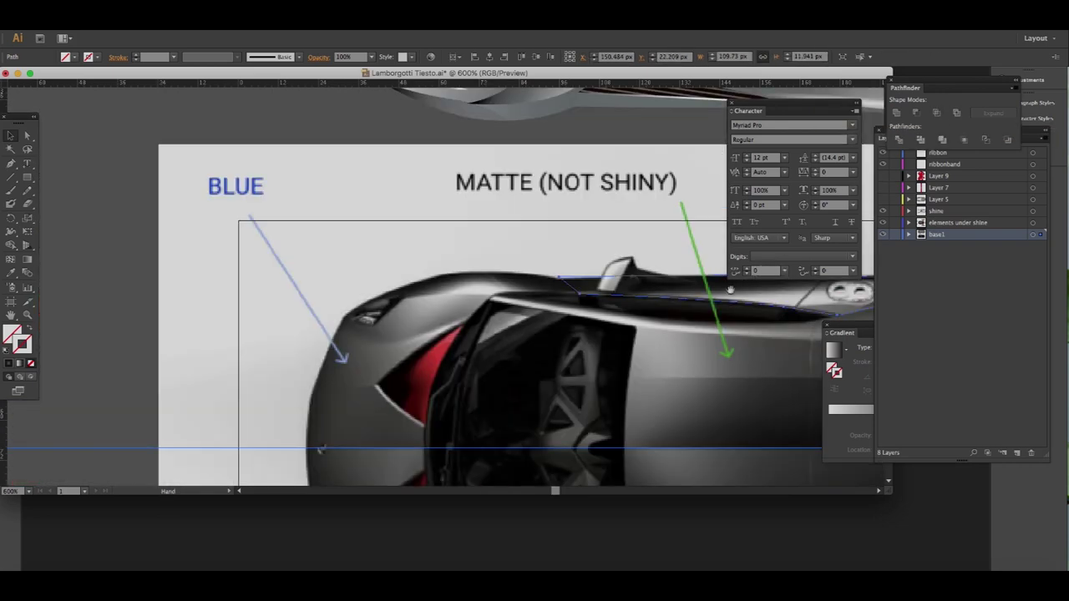
pyautogui.click(360, 305)
pyautogui.hscroll(3, 425, 172)
pyautogui.scroll(-2, 425, 172)
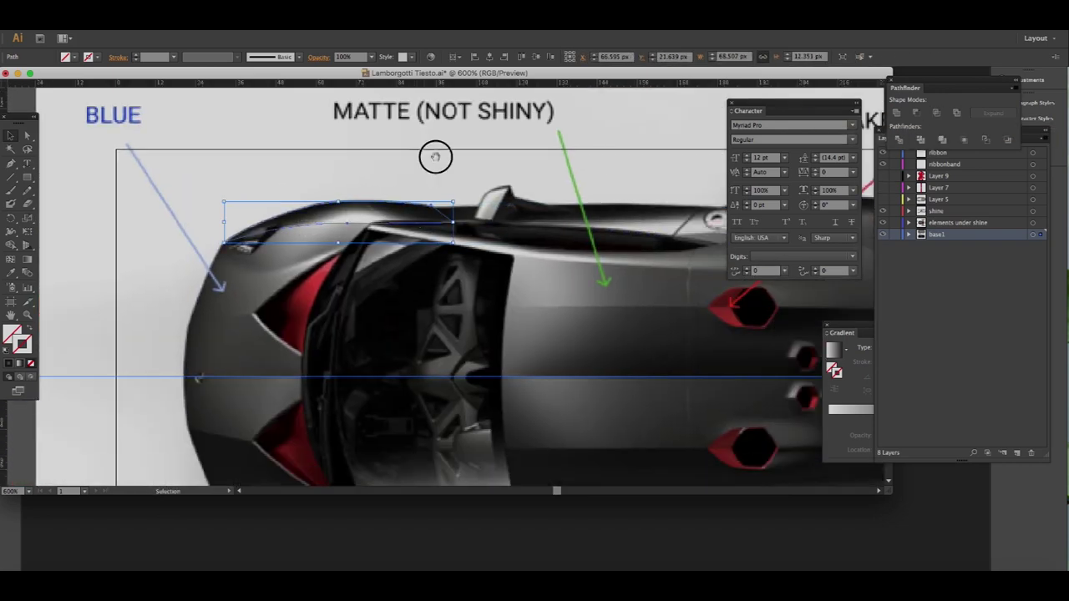
pyautogui.press('p')
pyautogui.hscroll(3, 435, 160)
pyautogui.hscroll(5, 408, 257)
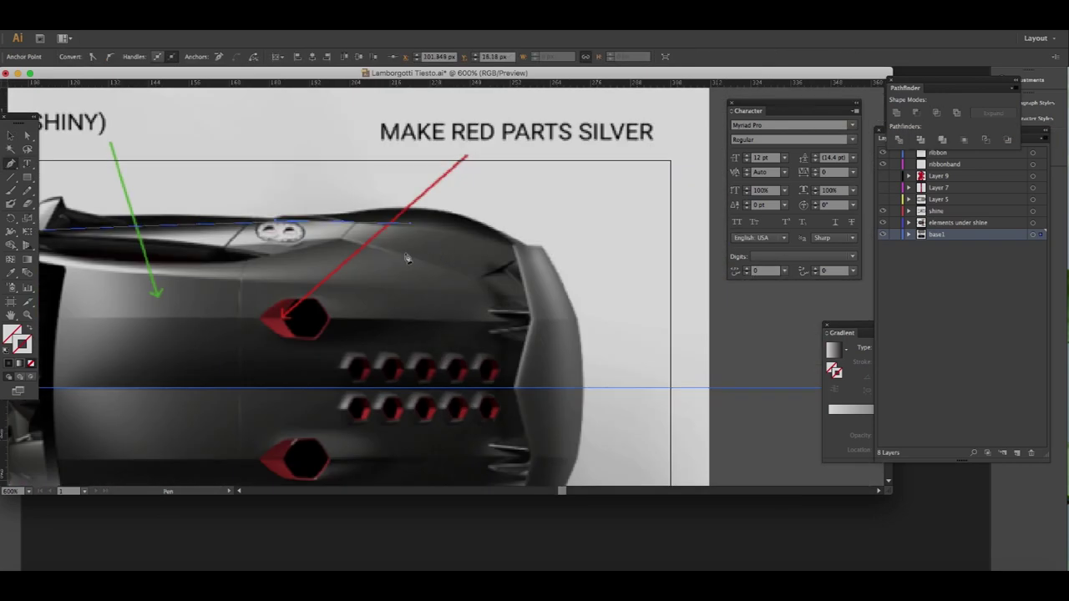
pyautogui.hscroll(-5, 590, 277)
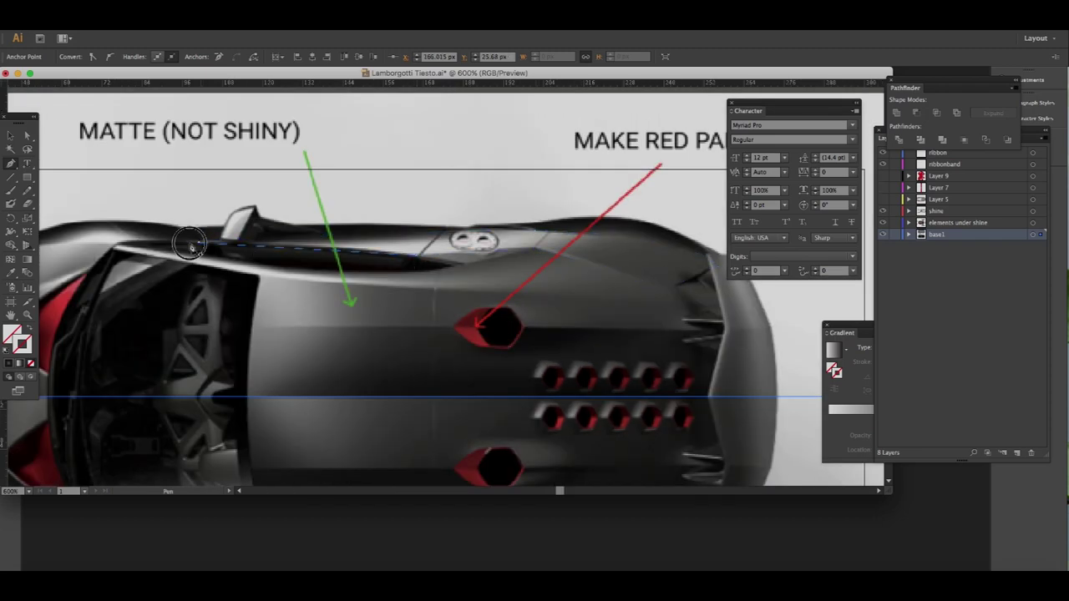
pyautogui.hscroll(-5, 405, 279)
pyautogui.scroll(1, 406, 279)
pyautogui.scroll(-1, 404, 279)
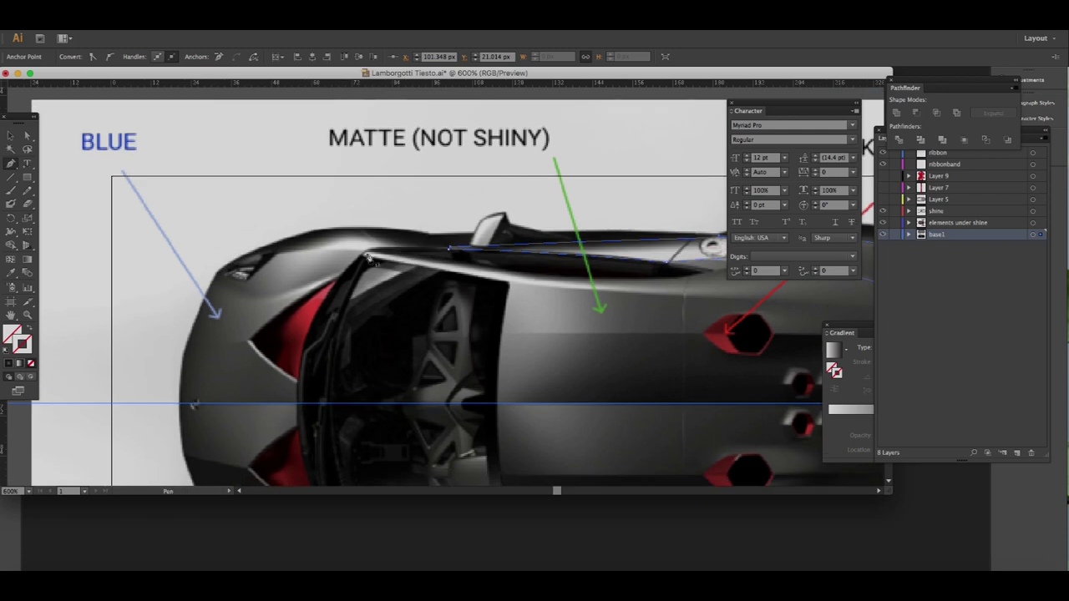
# - Draw a narrow panel path along the upper side beside the cockpit, then deselect
pyautogui.click(238, 248)
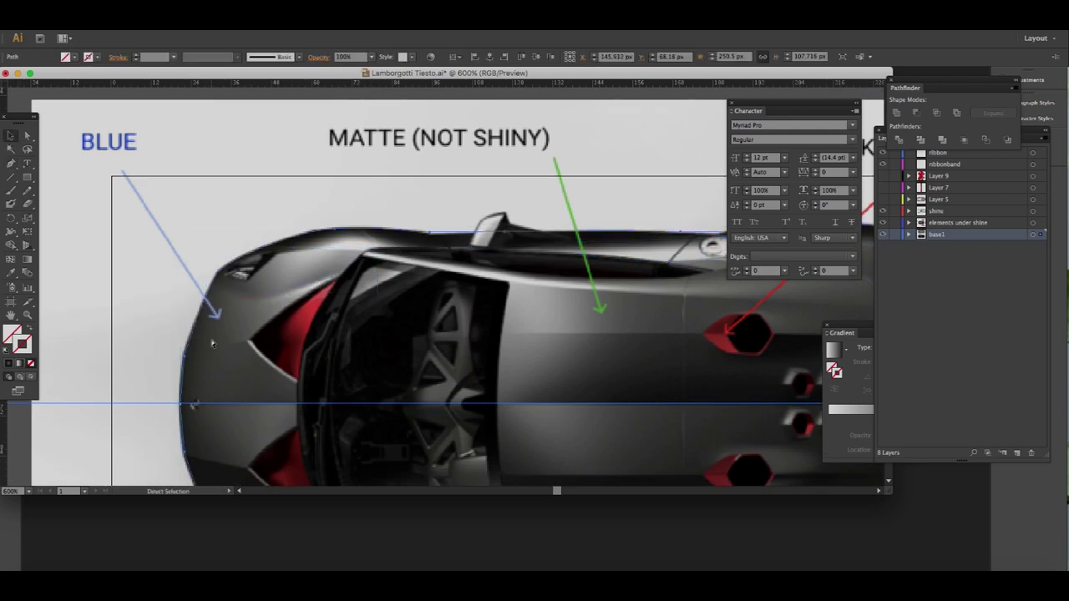
pyautogui.click(395, 275)
pyautogui.scroll(-1, 395, 275)
pyautogui.click(389, 247)
pyautogui.click(312, 259)
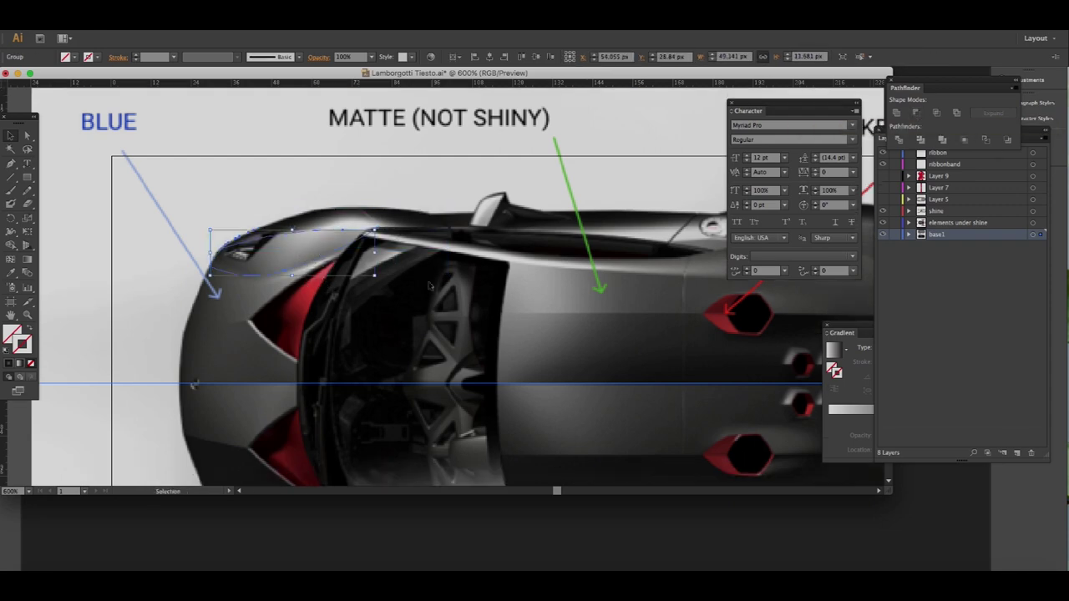
pyautogui.scroll(-2, 91, 267)
pyautogui.scroll(-1, 422, 299)
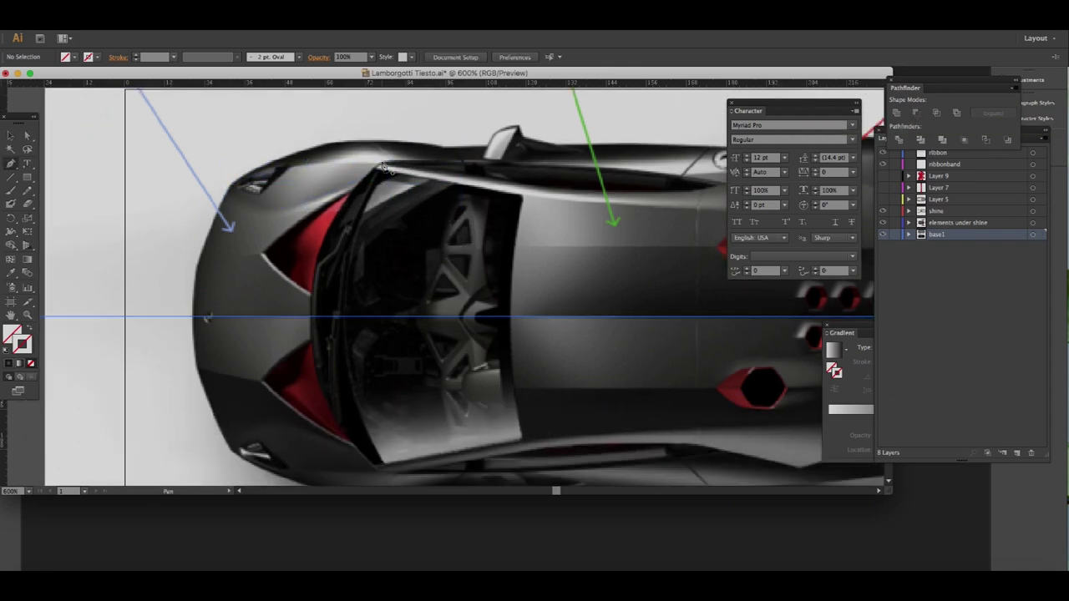
# - Start a path at the cockpit's front edge, undo the misplaced segment, and clear the selection
pyautogui.click(309, 209)
pyautogui.click(311, 421)
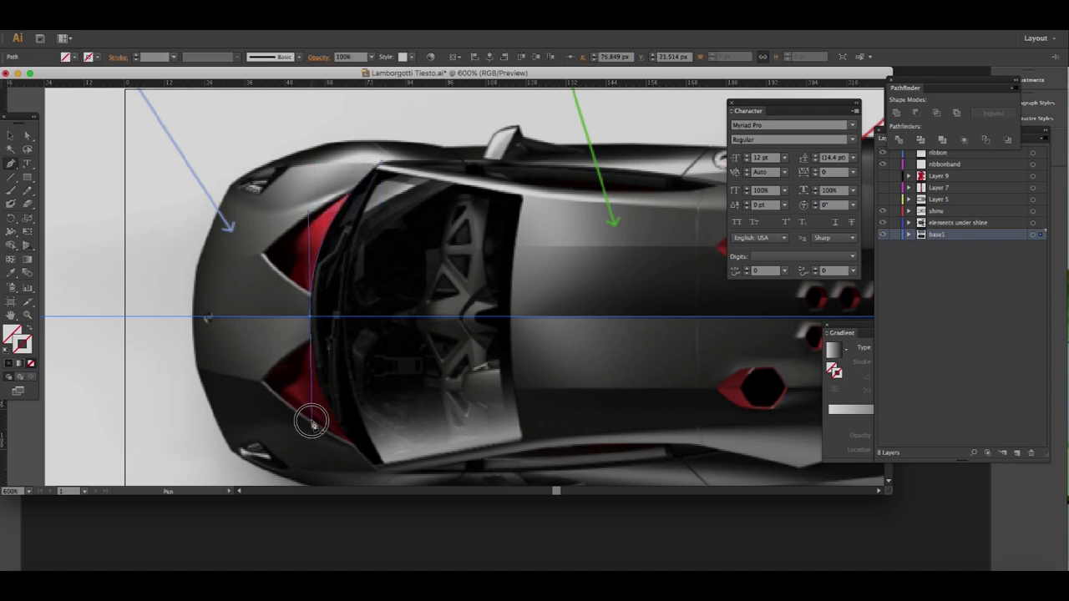
pyautogui.hotkey('ctrl', 'z')
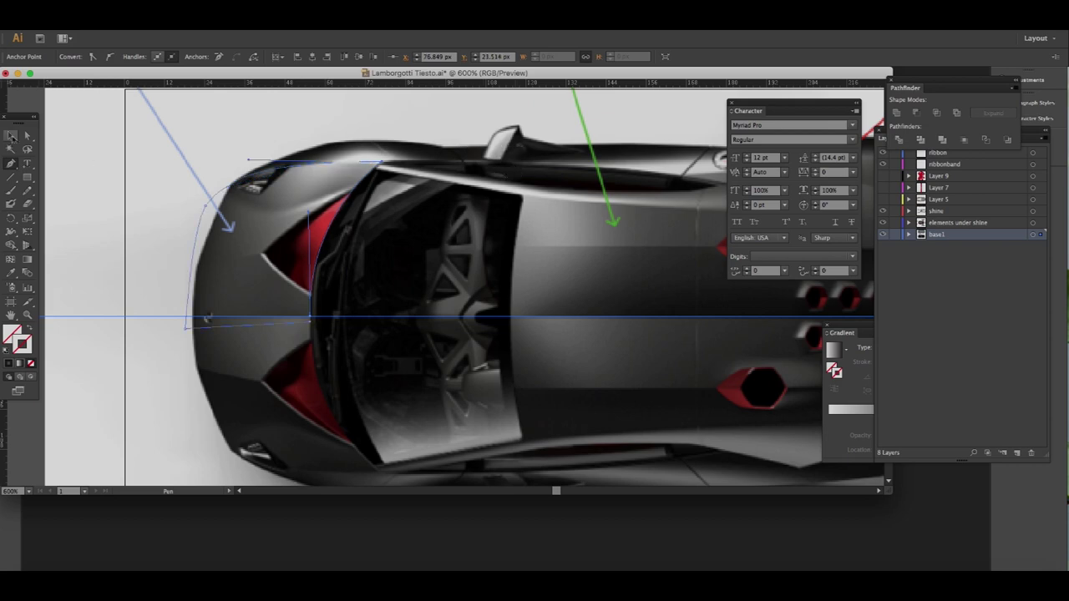
pyautogui.keyDown('ctrl'); pyautogui.click(203, 318); pyautogui.keyUp('ctrl')
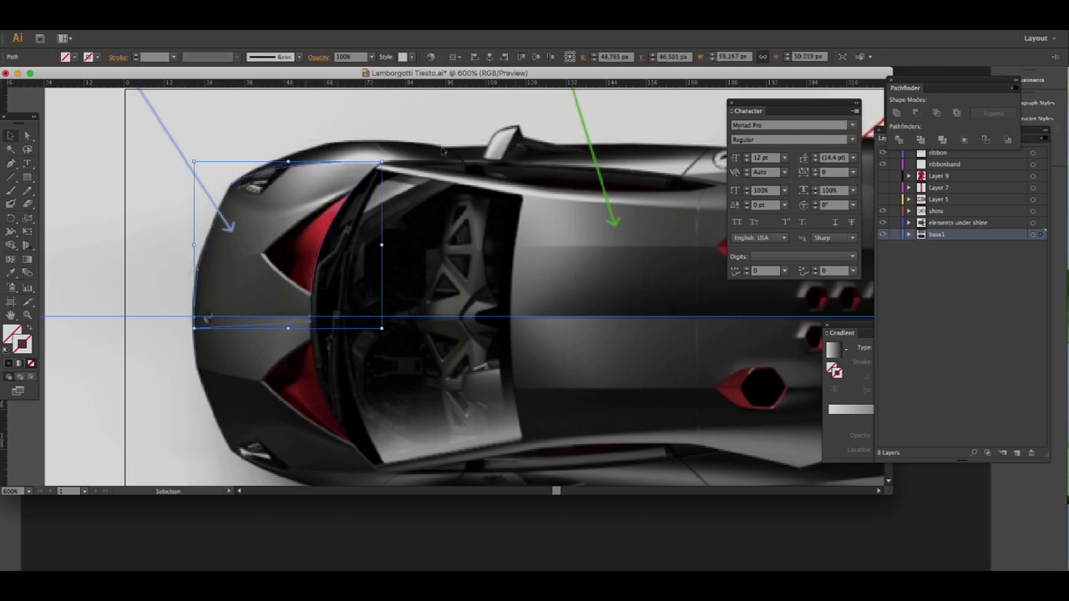
pyautogui.click(405, 180)
pyautogui.hotkey('ctrl', 'shift', 'a')
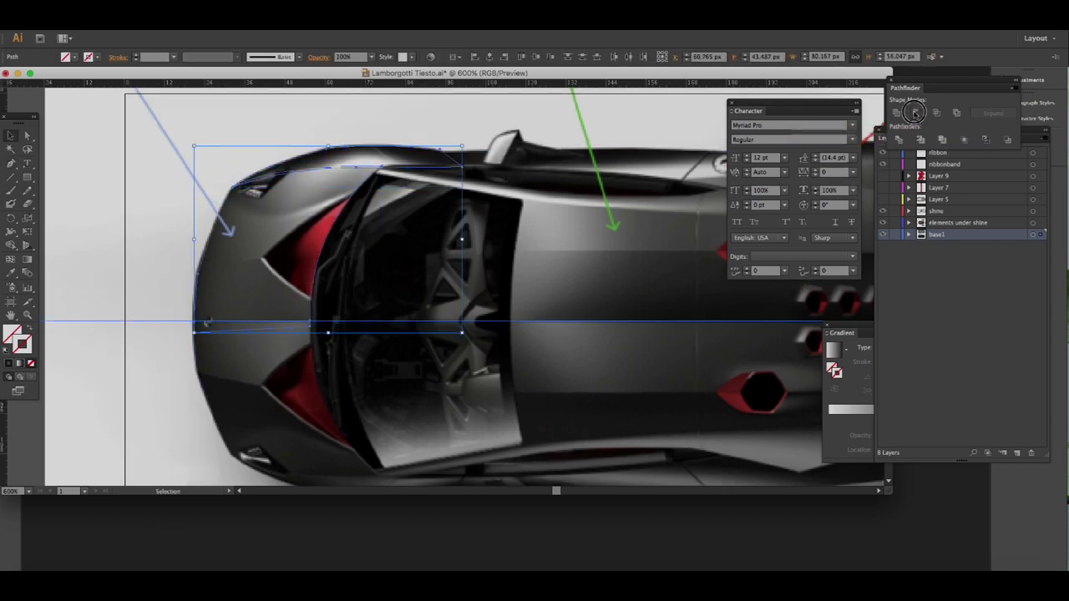
pyautogui.moveTo(382, 301); pyautogui.dragTo(387, 274)
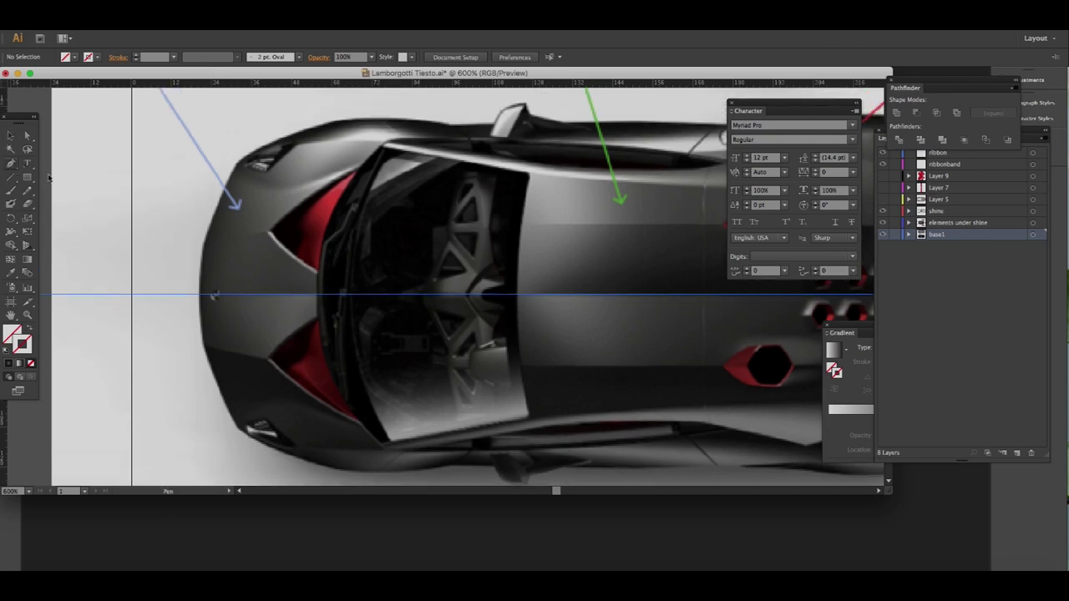
# - Trace the nose outline as a curved path up to the windscreen's rear edge
pyautogui.click(271, 235)
pyautogui.click(273, 238)
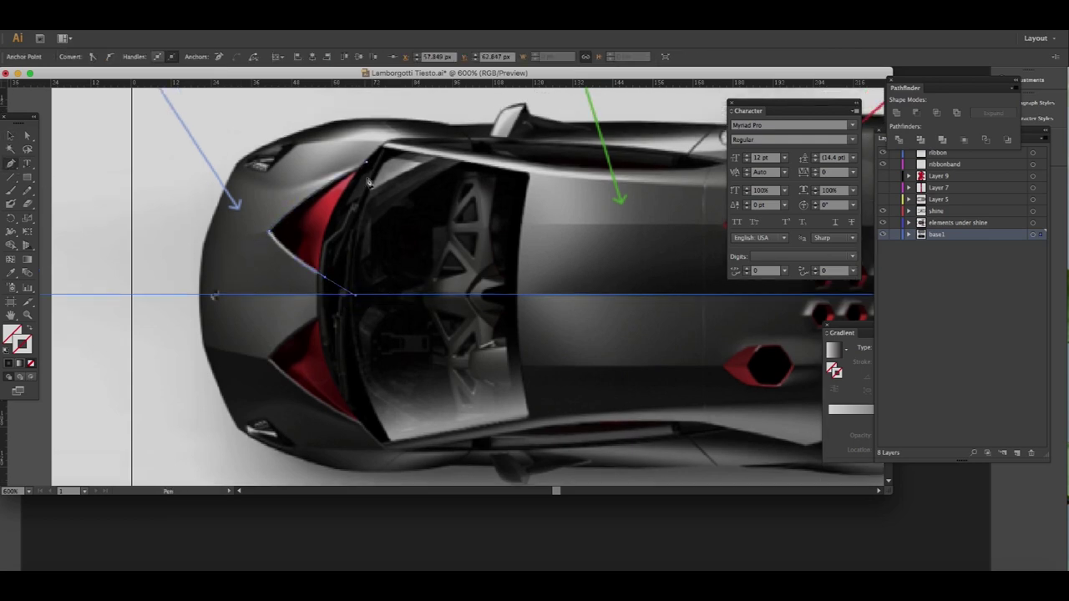
pyautogui.click(10, 135)
pyautogui.click(317, 219)
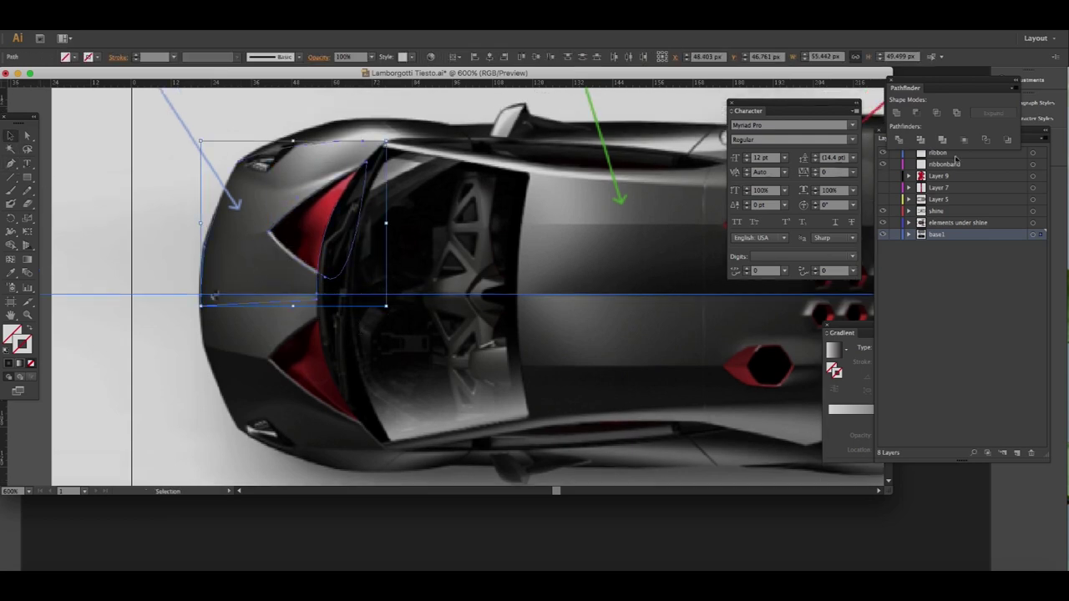
pyautogui.press('p')
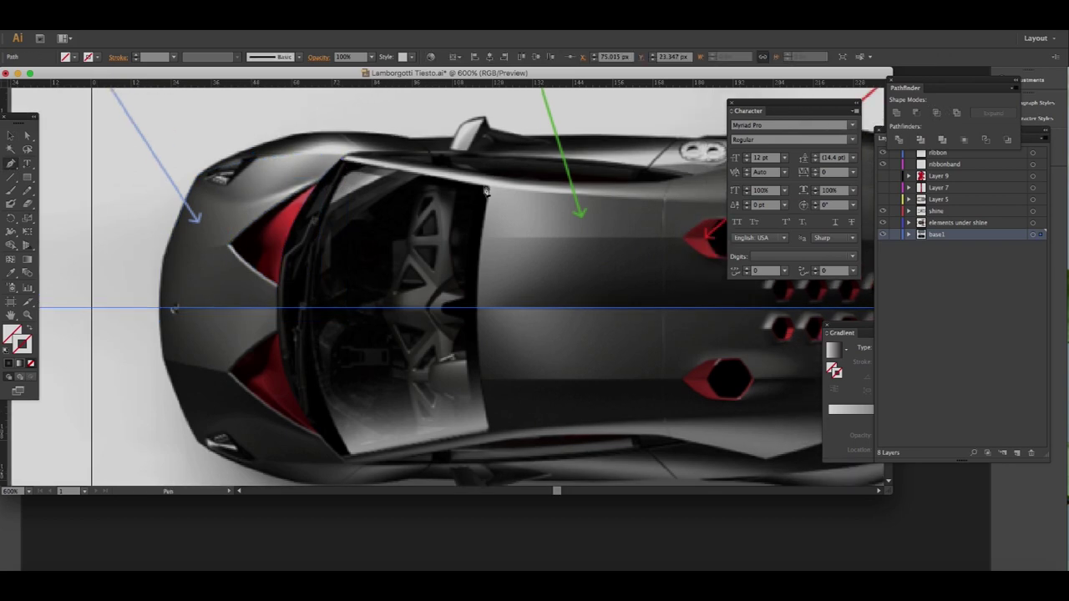
pyautogui.moveTo(489, 185); pyautogui.dragTo(484, 213)
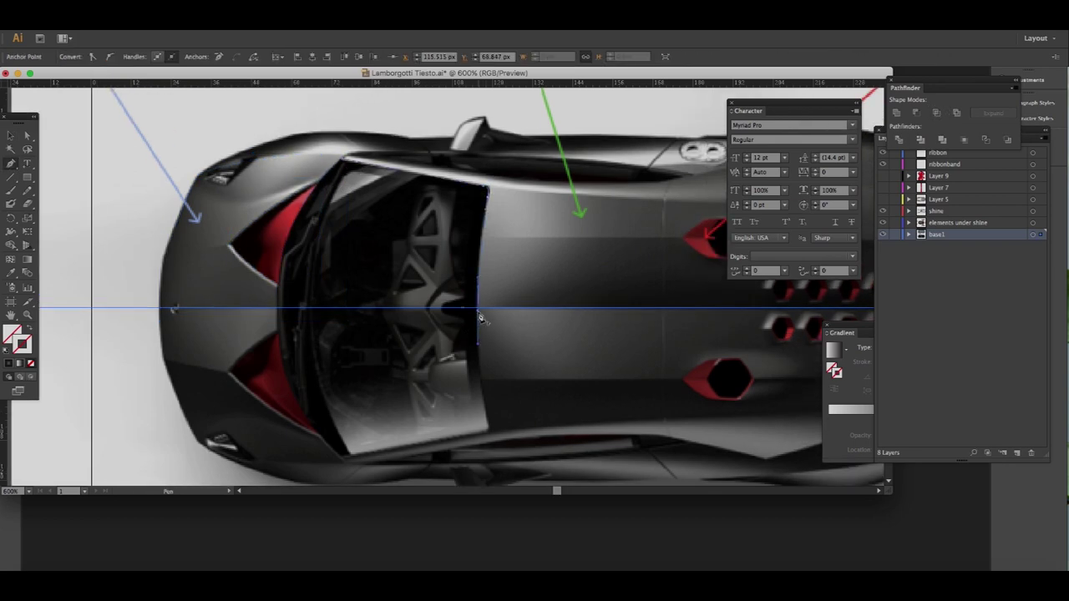
pyautogui.press('v')
pyautogui.click(435, 311)
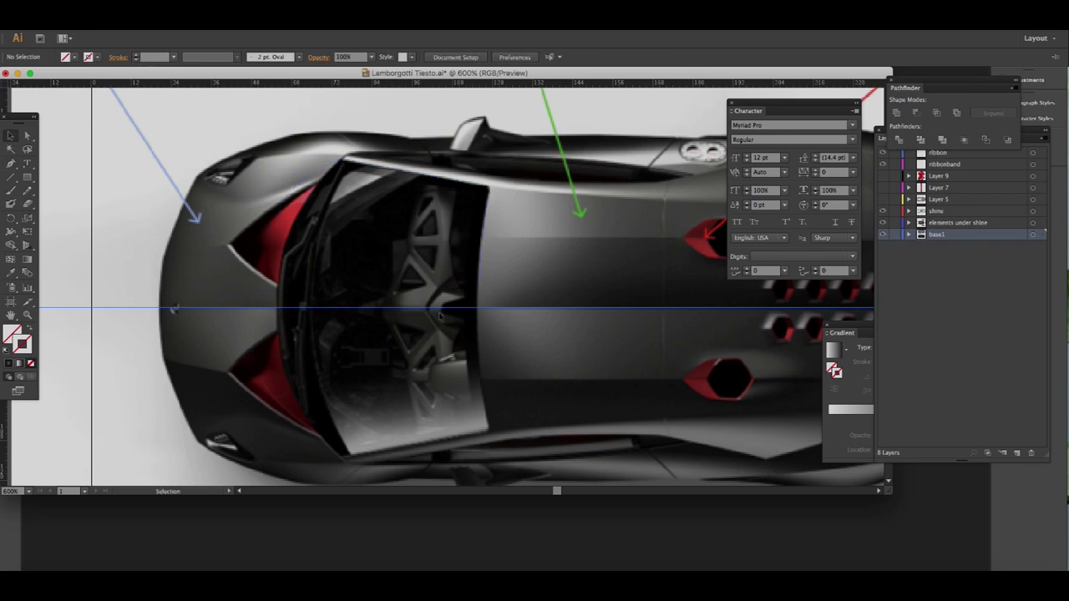
pyautogui.click(186, 291)
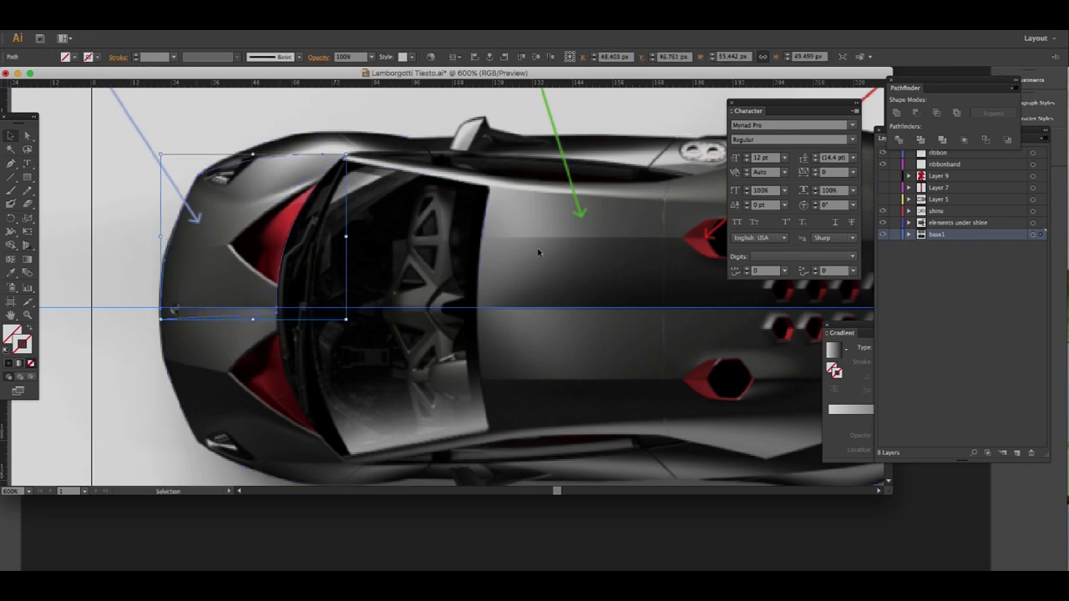
pyautogui.hotkey('ctrl', 'shift', 'a')
pyautogui.scroll(-2, 173, 311)
pyautogui.scroll(1, 106, 376)
# - Draw and close a narrow path along the cockpit's upper edge, adding an extra anchor
pyautogui.moveTo(551, 249); pyautogui.dragTo(626, 248)
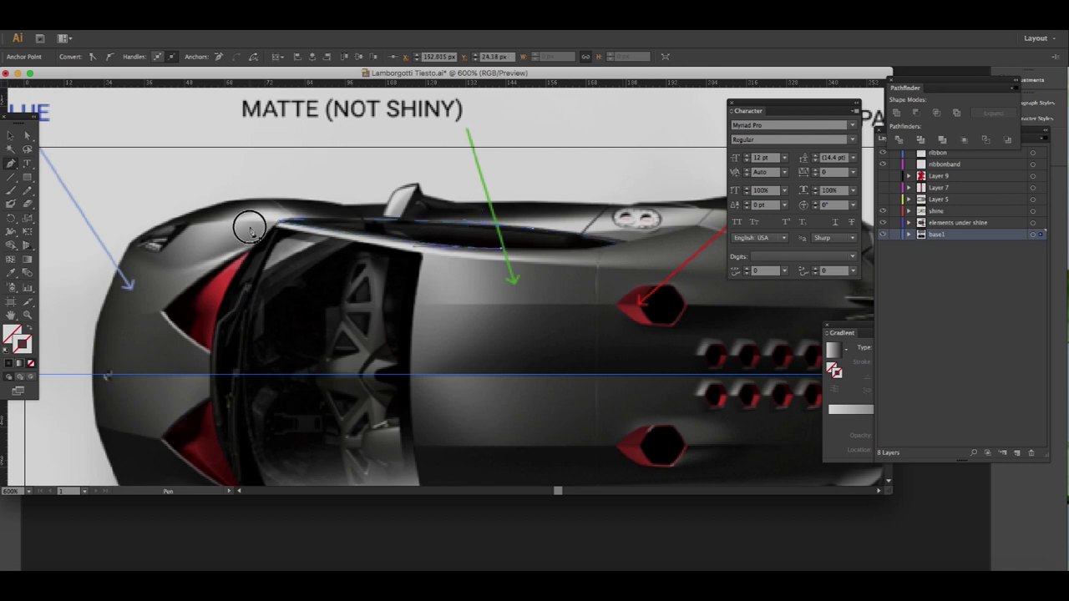
pyautogui.click(249, 227)
pyautogui.hscroll(3, 249, 228)
pyautogui.scroll(1, 248, 227)
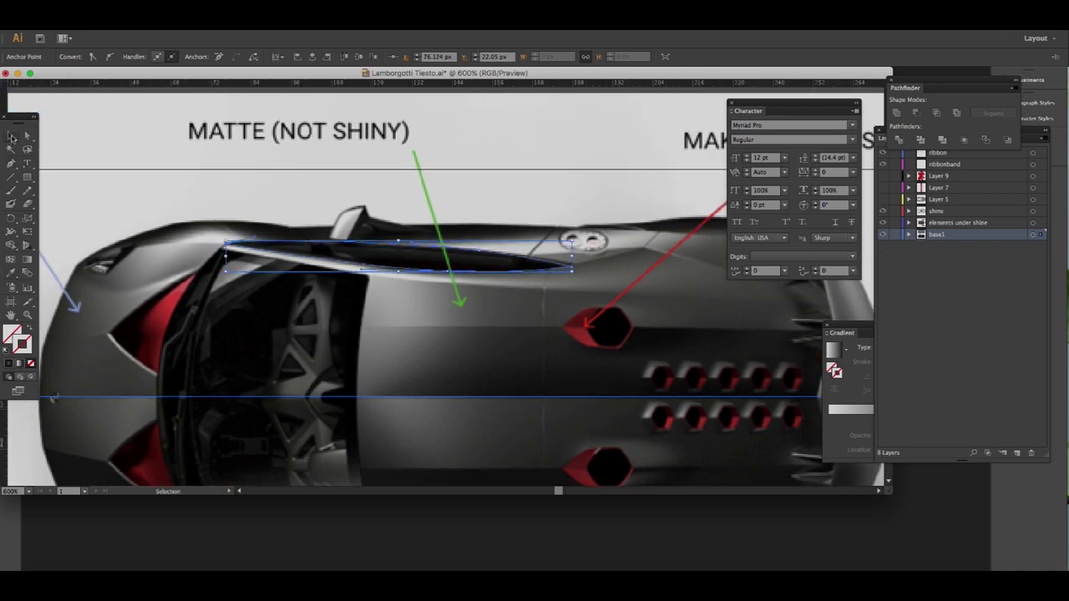
pyautogui.keyDown('ctrl'); pyautogui.click(501, 265); pyautogui.keyUp('ctrl')
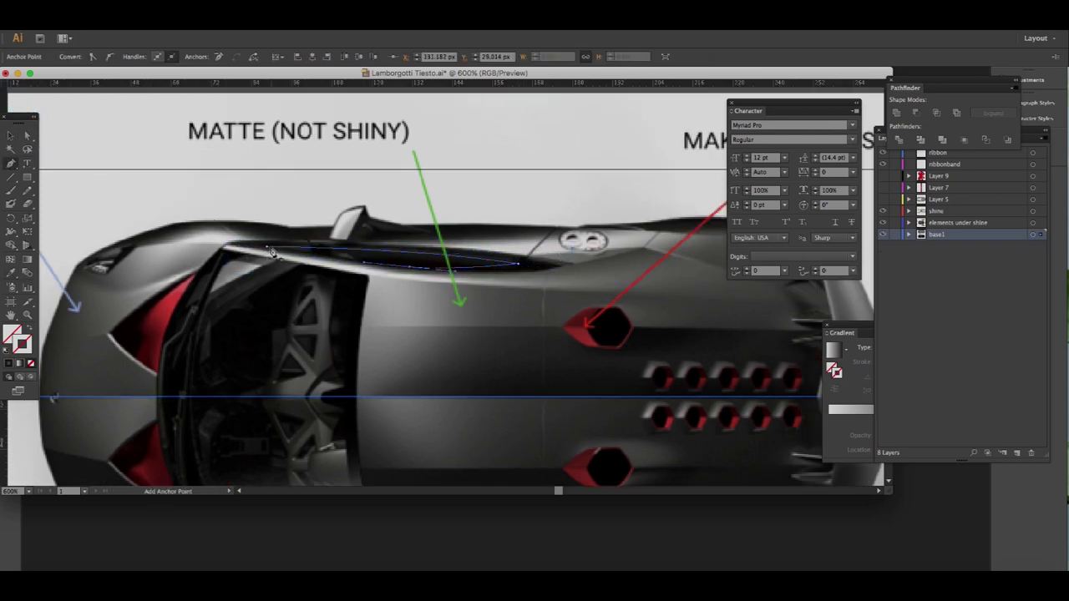
pyautogui.scroll(-5, 443, 284)
pyautogui.scroll(4, 443, 284)
pyautogui.hscroll(2, 443, 284)
# - Draw a rounded rectangle around the twin-circle cap and a small ellipse inside it
pyautogui.moveTo(27, 177)
pyautogui.mouseDown()
pyautogui.moveTo(48, 177)
pyautogui.moveTo(71, 205)
pyautogui.mouseUp()
pyautogui.moveTo(457, 195); pyautogui.dragTo(493, 216)
pyautogui.hotkey('ctrl', '=')
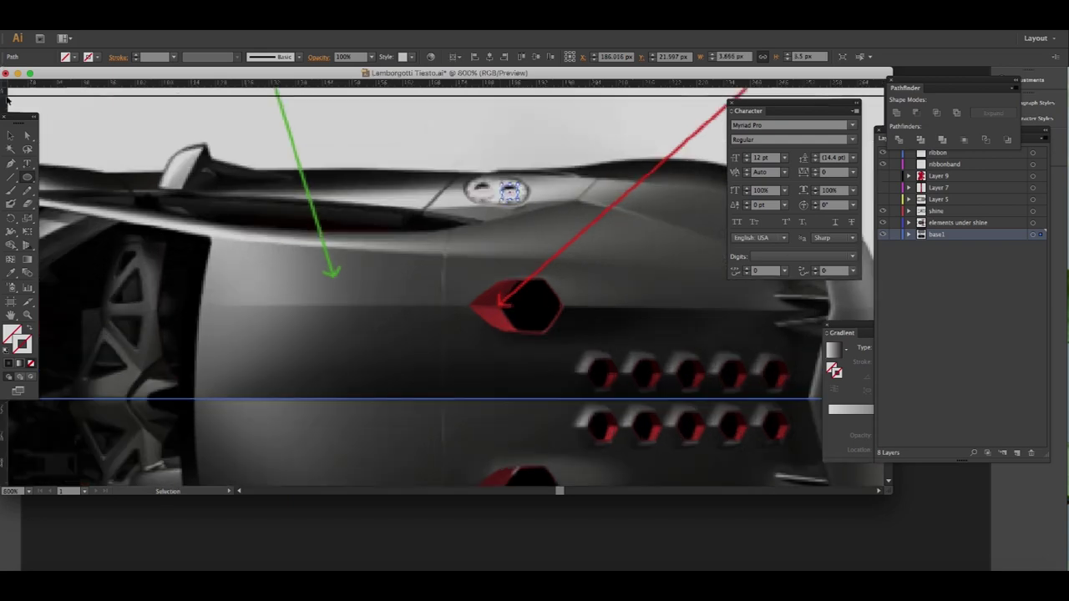
# - Enlarge the ellipse, duplicate it leftward, fill the rounded shape black, and cut out both circles
pyautogui.press('v')
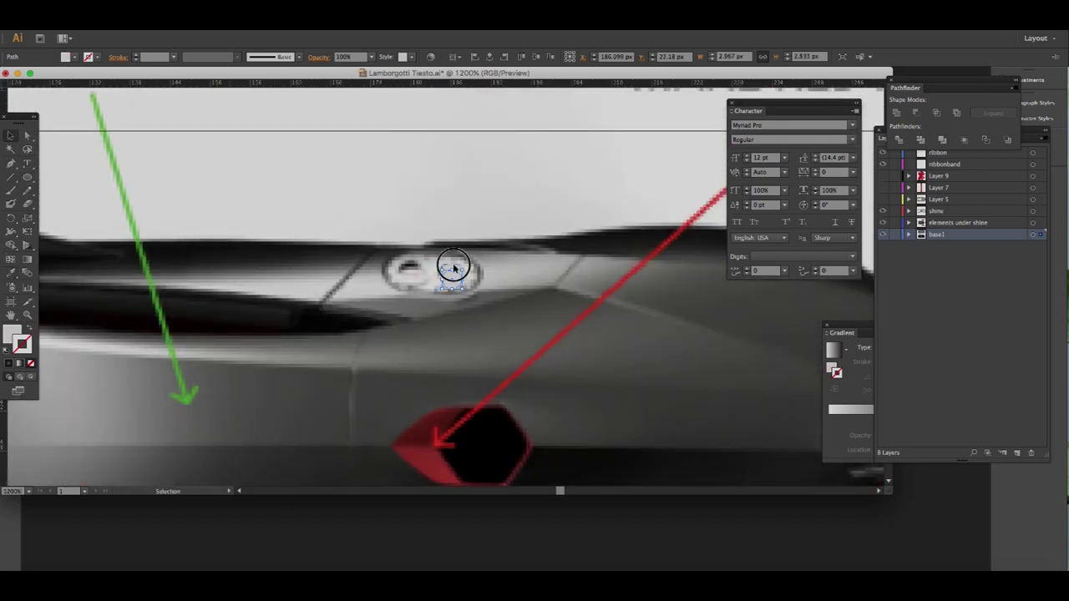
pyautogui.moveTo(452, 265); pyautogui.dragTo(452, 263)
pyautogui.moveTo(411, 264); pyautogui.dragTo(410, 266)
pyautogui.keyDown('shift'); pyautogui.click(452, 274); pyautogui.keyUp('shift')
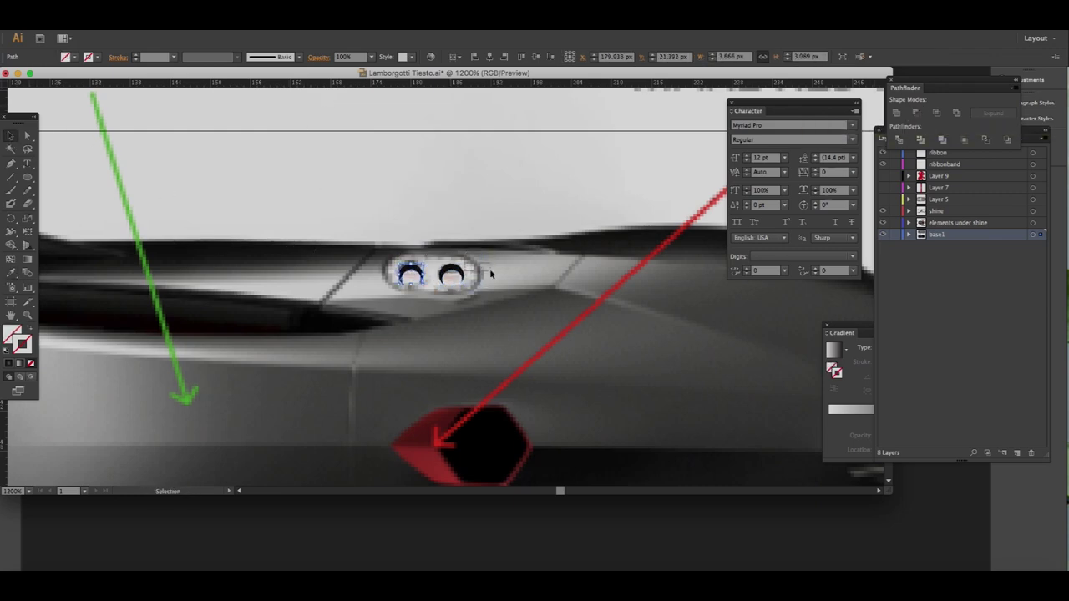
pyautogui.press('i')
pyautogui.click(420, 266)
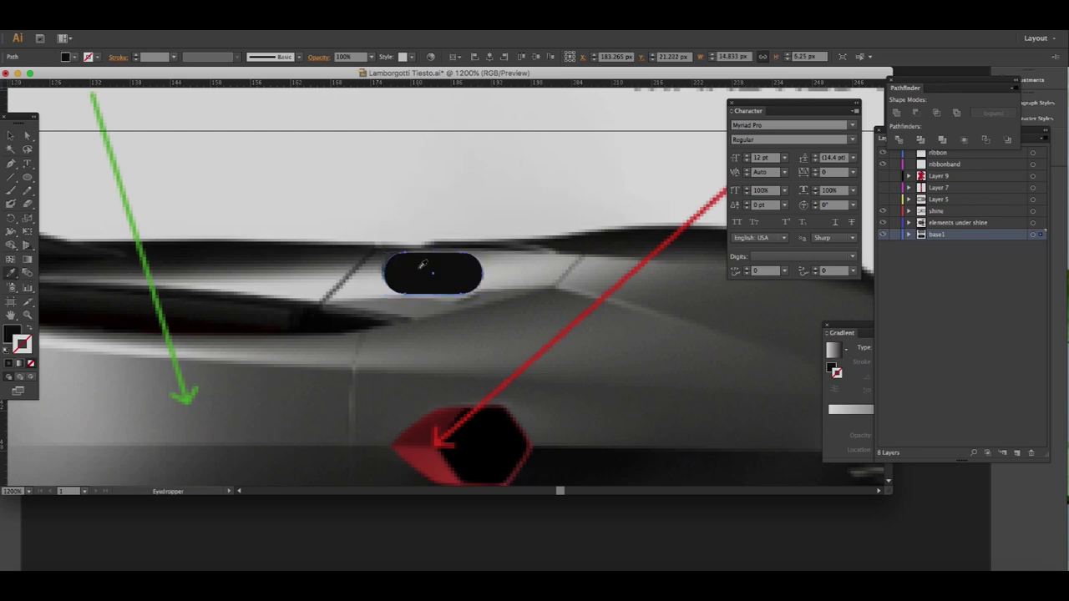
pyautogui.click(406, 232)
pyautogui.hotkey('ctrl', 'shift', 'a')
pyautogui.scroll(-3, 523, 207)
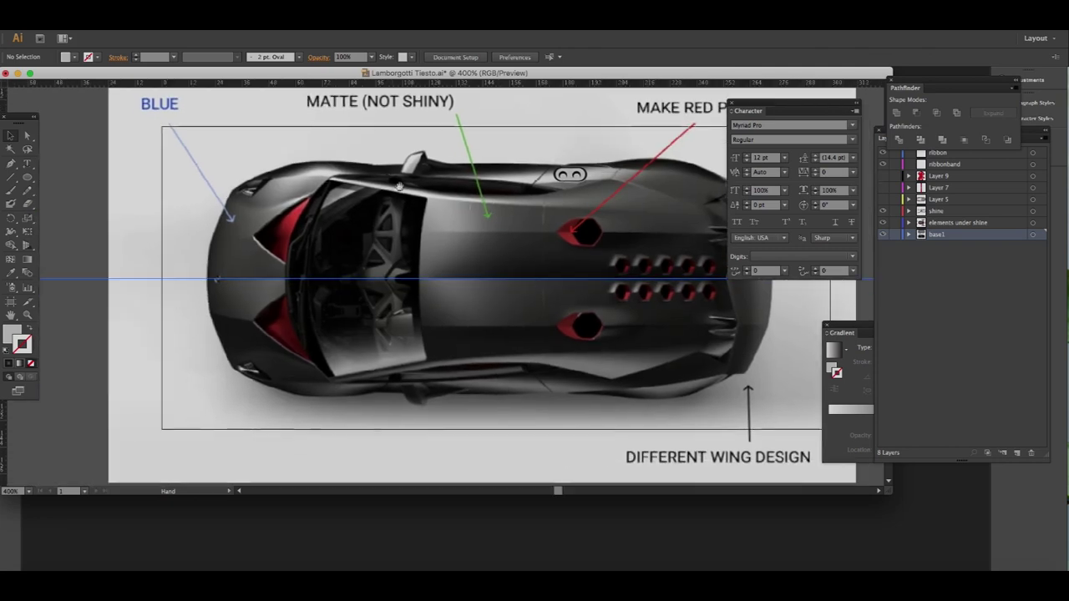
# - Trace the door frame outline and swap its grey fill to a light stroke
pyautogui.moveTo(48, 298); pyautogui.dragTo(106, 298)
pyautogui.scroll(1, 413, 343)
pyautogui.press('p')
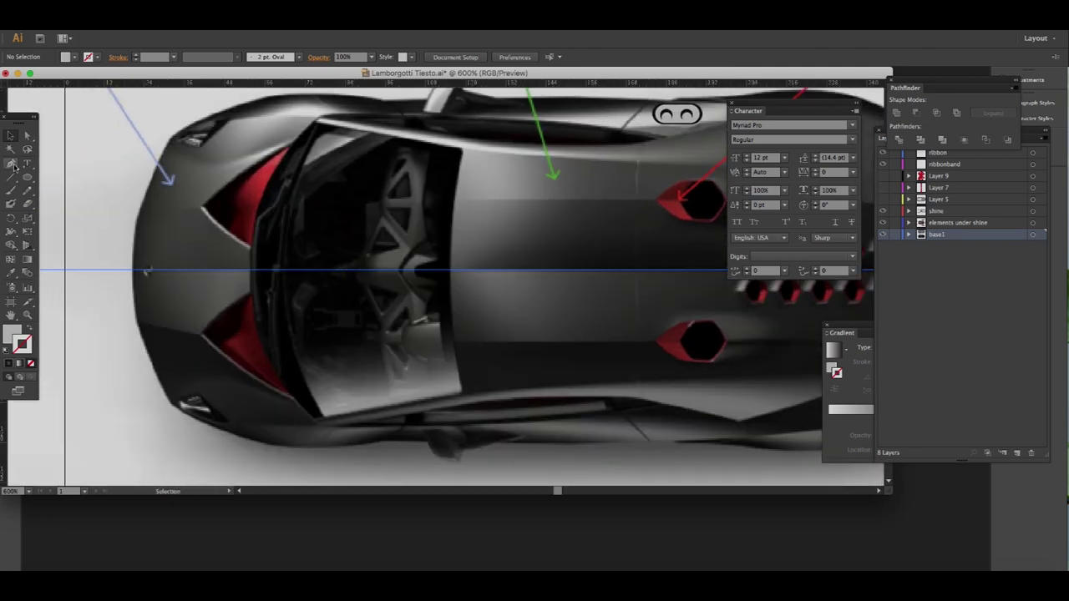
pyautogui.scroll(1, 400, 343)
pyautogui.click(400, 337)
pyautogui.click(432, 268)
pyautogui.click(436, 191)
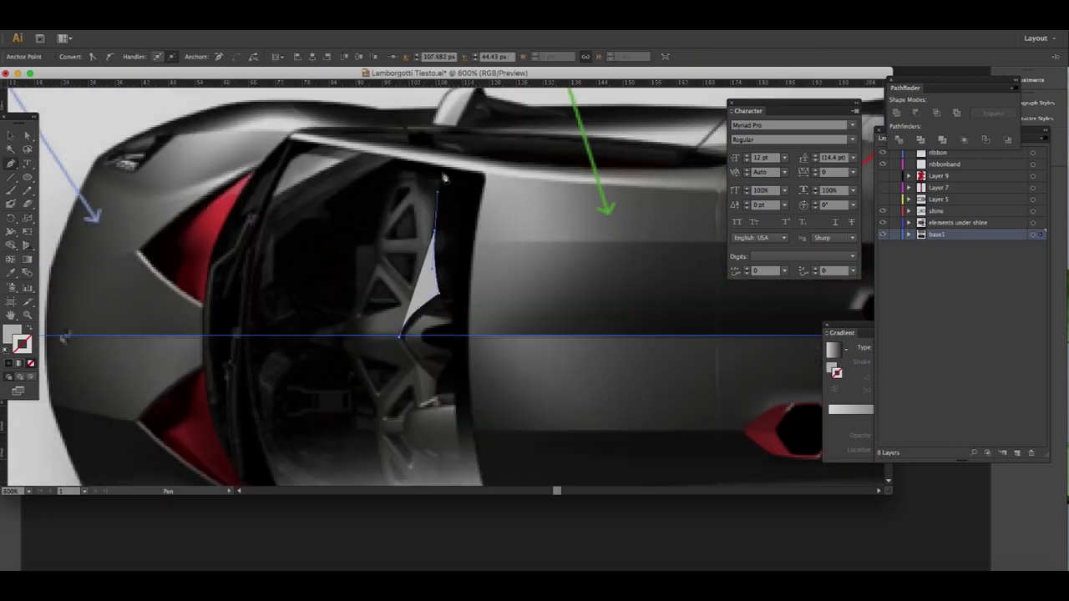
pyautogui.click(381, 169)
pyautogui.click(355, 198)
pyautogui.click(351, 310)
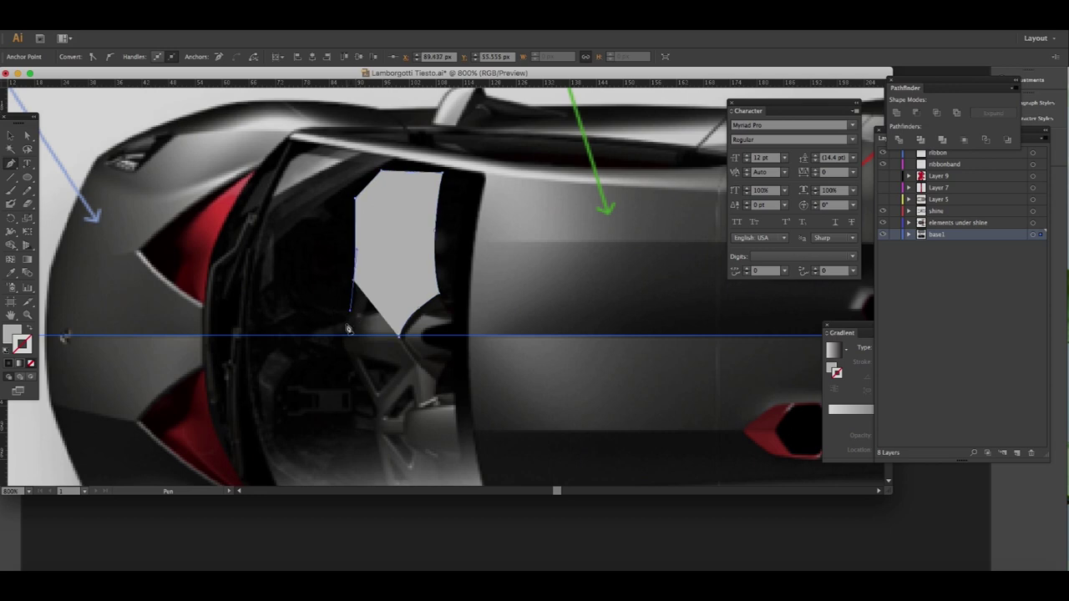
pyautogui.moveTo(315, 327); pyautogui.dragTo(269, 336)
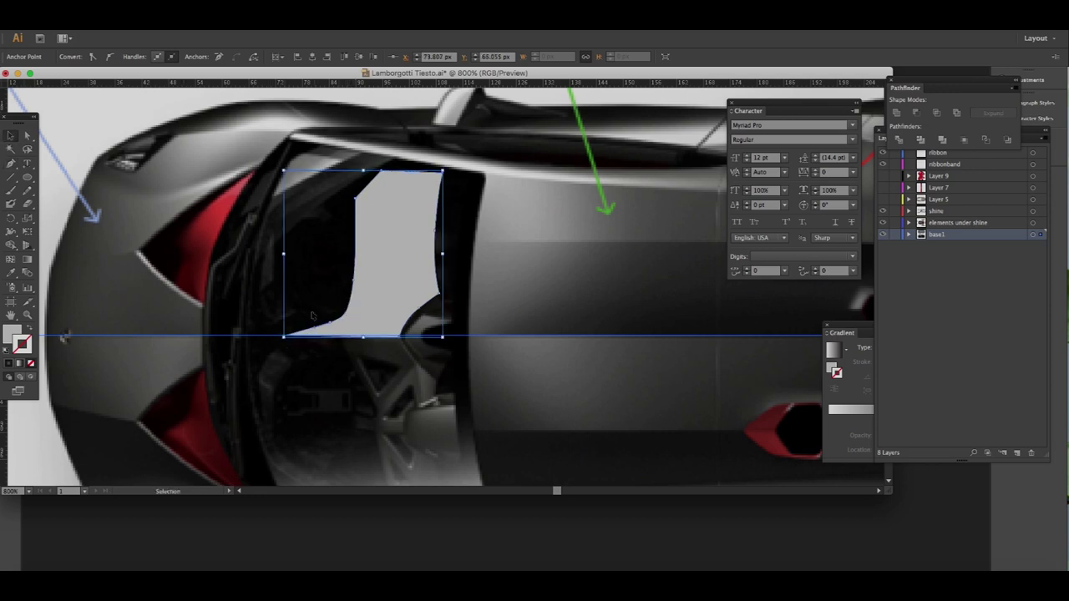
pyautogui.hotkey('shift', 'x')
pyautogui.hotkey('ctrl', 'shift', 'a')
# - Trace the triangular opening and inner outline, then unite the door outlines with Pathfinder
pyautogui.keyDown('ctrl'); pyautogui.click(399, 194); pyautogui.keyUp('ctrl')
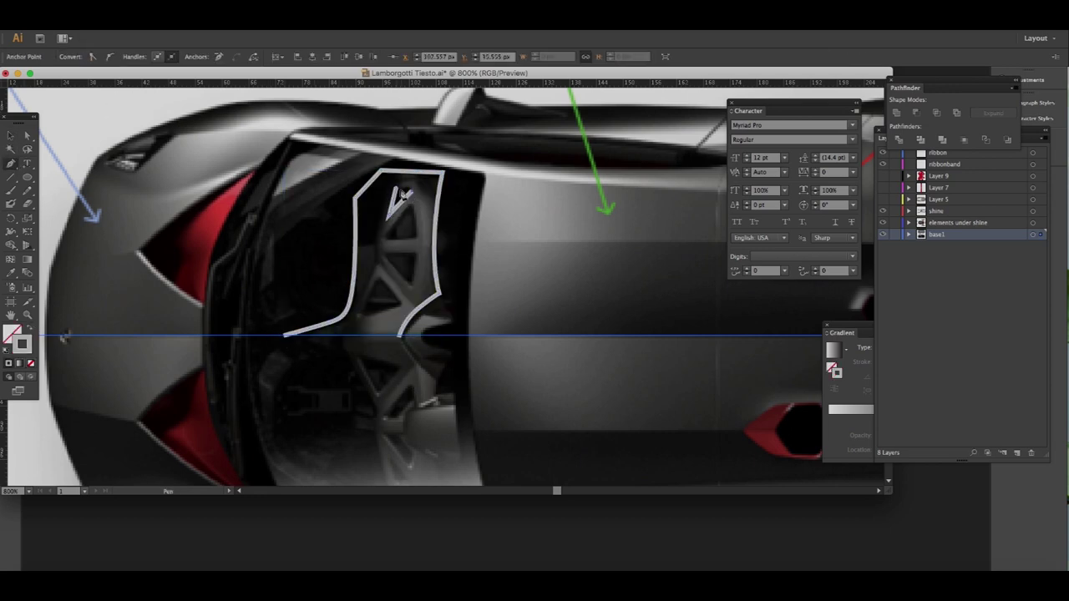
pyautogui.click(381, 273)
pyautogui.click(415, 261)
pyautogui.click(393, 298)
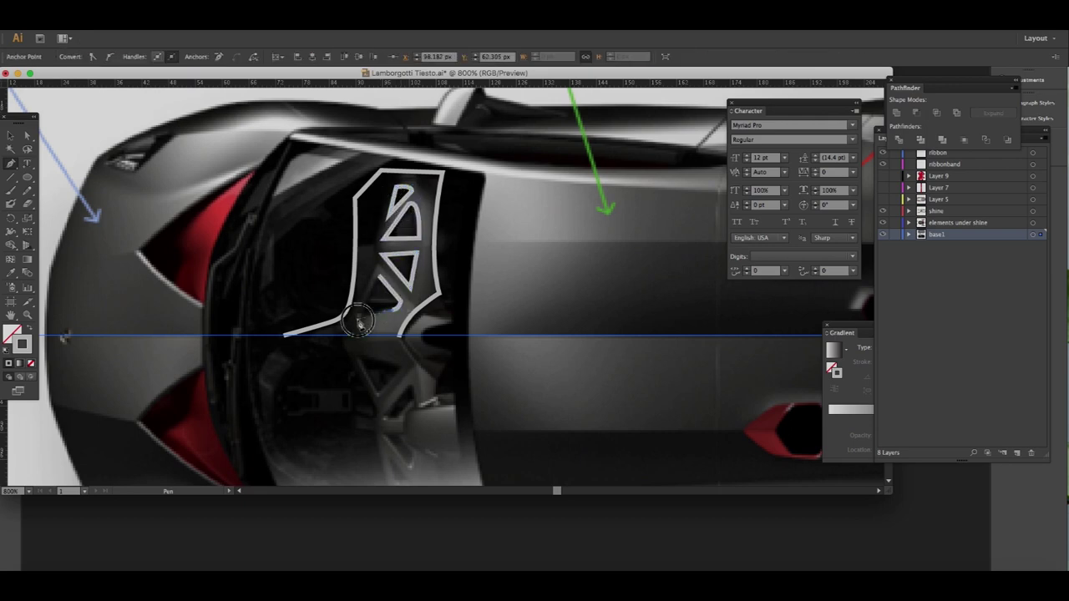
pyautogui.keyDown('ctrl'); pyautogui.click(63, 338); pyautogui.keyUp('ctrl')
pyautogui.moveTo(63, 338); pyautogui.dragTo(71, 306)
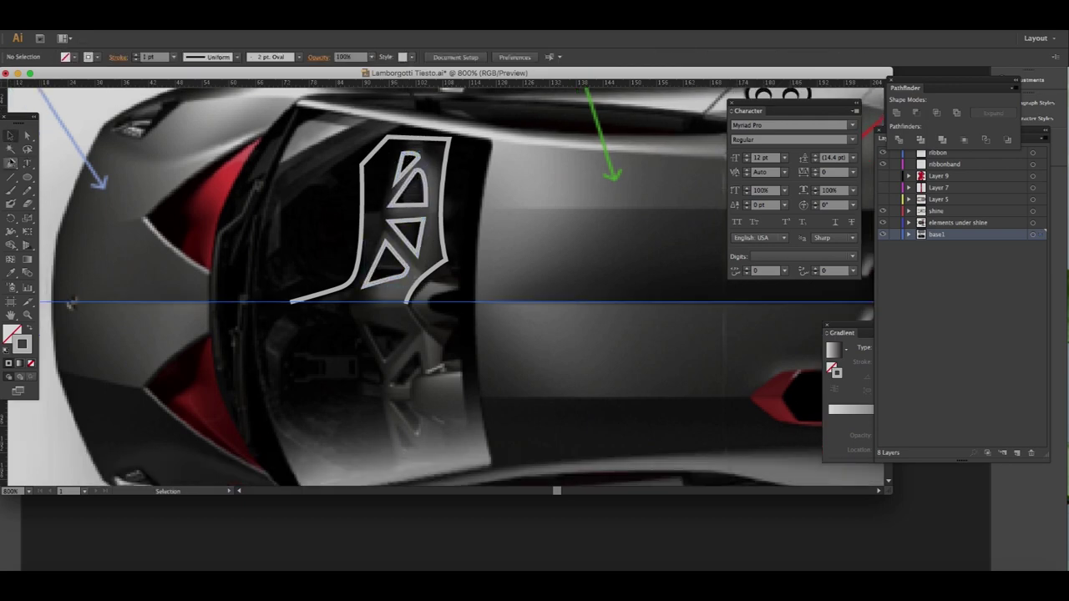
pyautogui.click(396, 131)
pyautogui.click(298, 291)
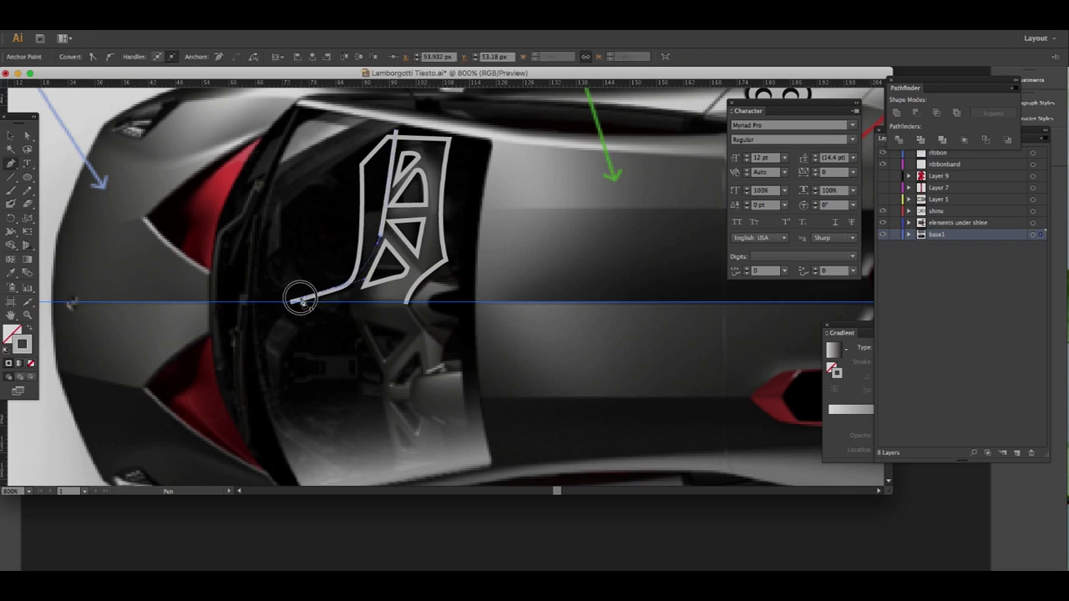
pyautogui.moveTo(334, 167); pyautogui.dragTo(301, 187)
pyautogui.click(309, 144)
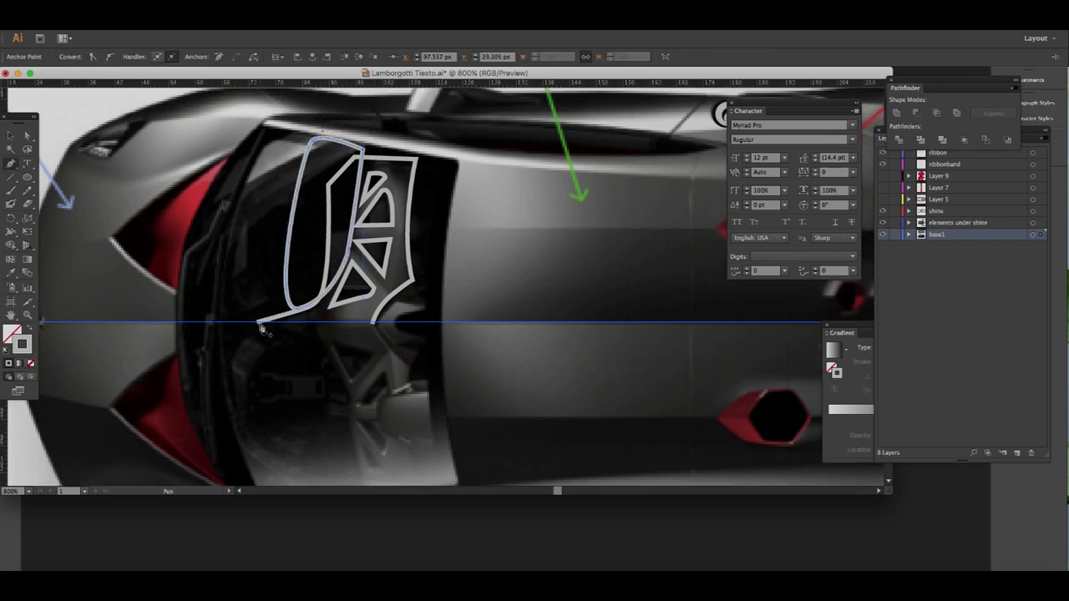
pyautogui.click(373, 325)
pyautogui.click(11, 136)
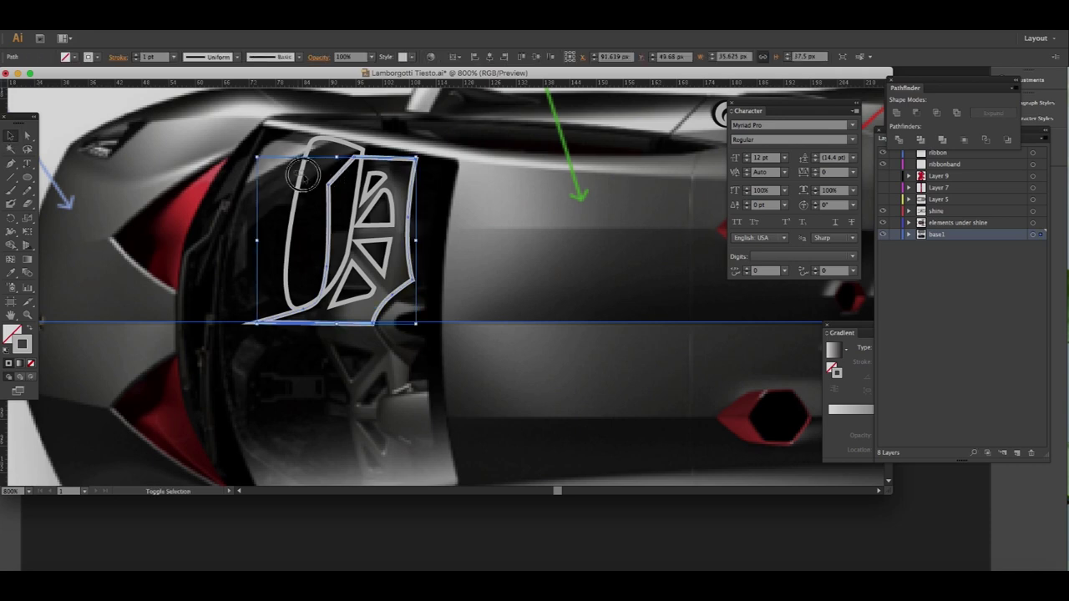
pyautogui.click(936, 113)
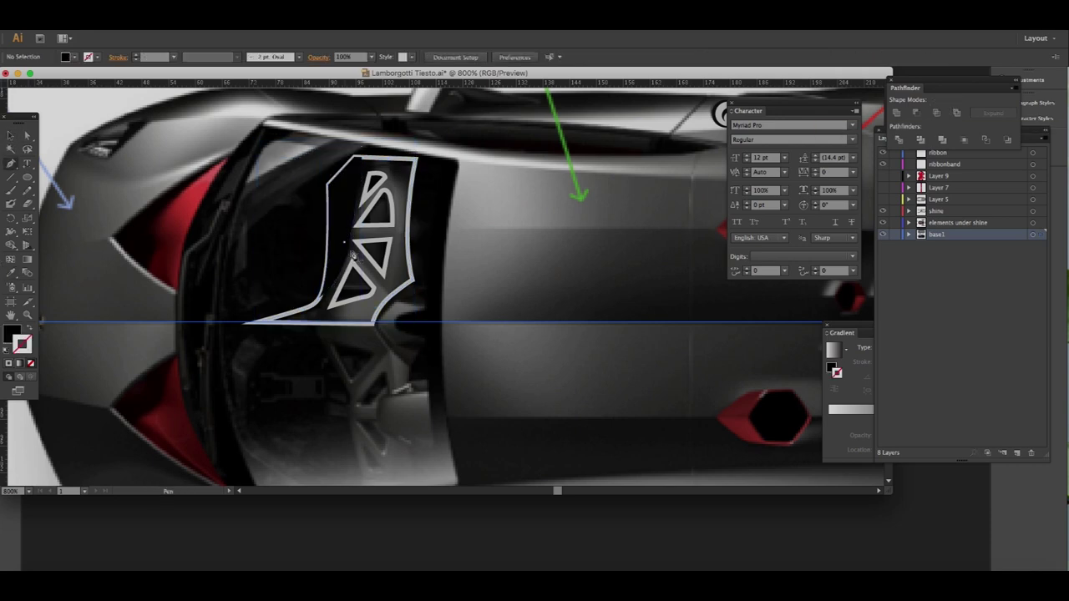
# - Draw a black polygon panel over the door's middle and send it backward
pyautogui.press('p')
pyautogui.click(340, 230)
pyautogui.click(429, 238)
pyautogui.click(436, 271)
pyautogui.click(397, 305)
pyautogui.click(344, 240)
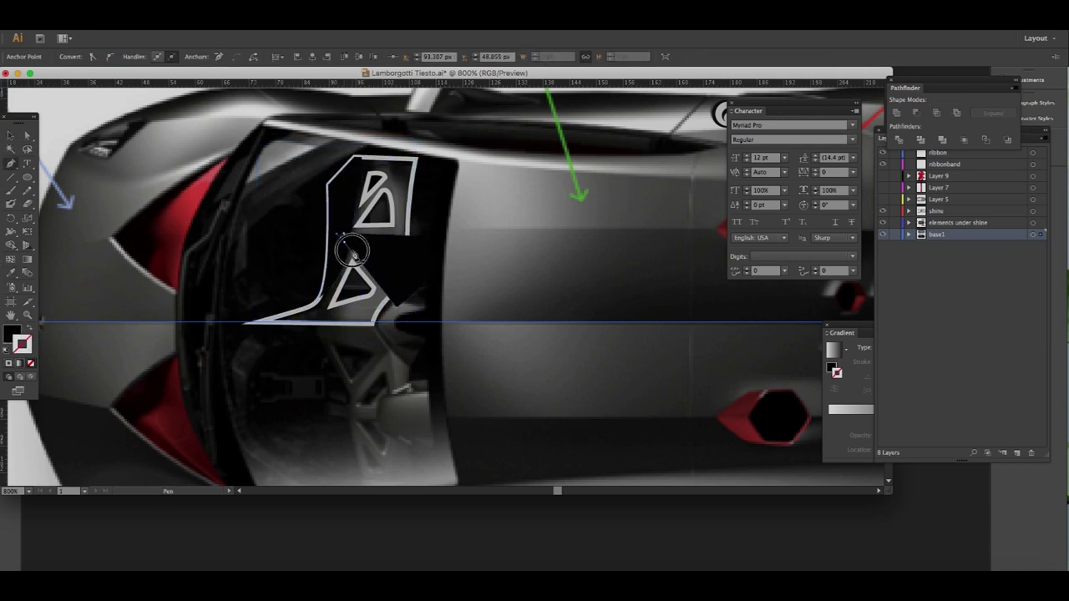
pyautogui.click(10, 135)
pyautogui.hotkey('ctrl', 'shift', '[')
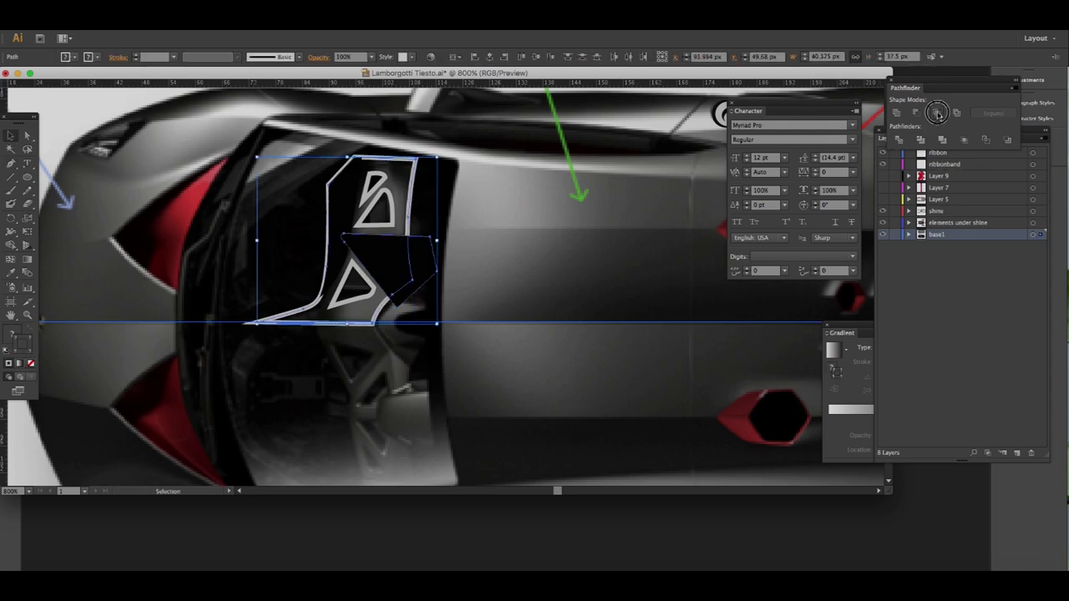
# - Combine the door shapes, undo a stray new shape, and delete the white door outline
pyautogui.click(69, 134)
pyautogui.hscroll(2, 68, 133)
pyautogui.press('p')
pyautogui.click(342, 153)
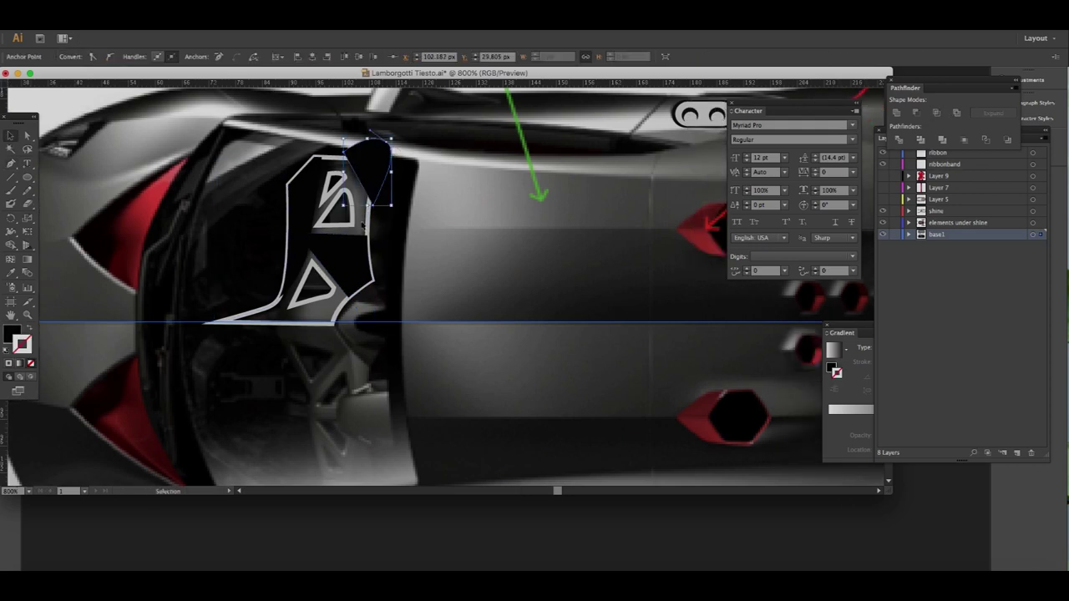
pyautogui.hotkey('ctrl', 'z')
pyautogui.moveTo(295, 334); pyautogui.dragTo(441, 274)
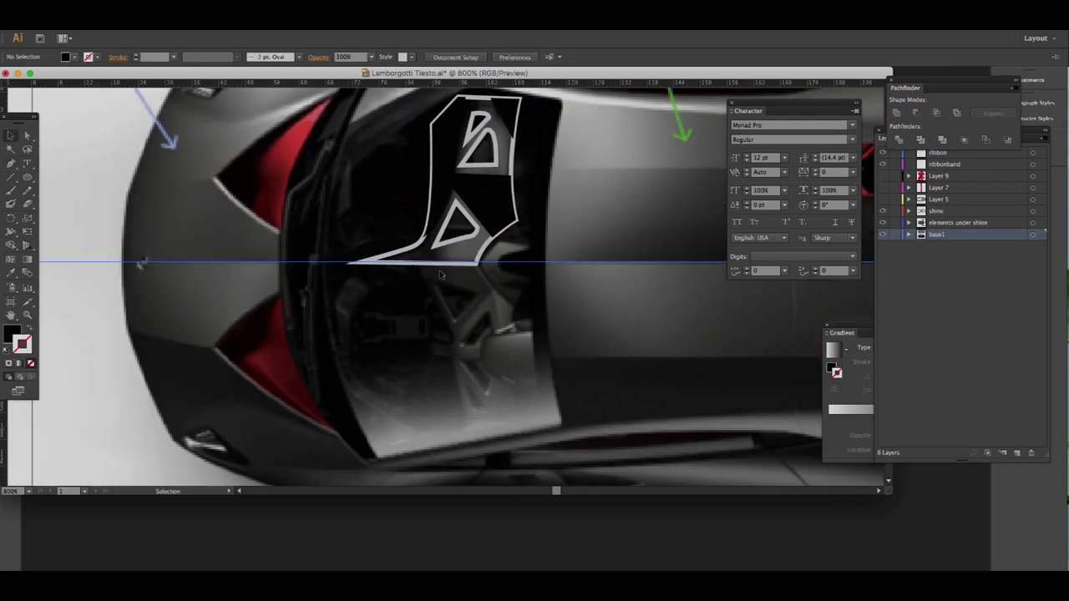
pyautogui.click(413, 224)
pyautogui.press('Delete')
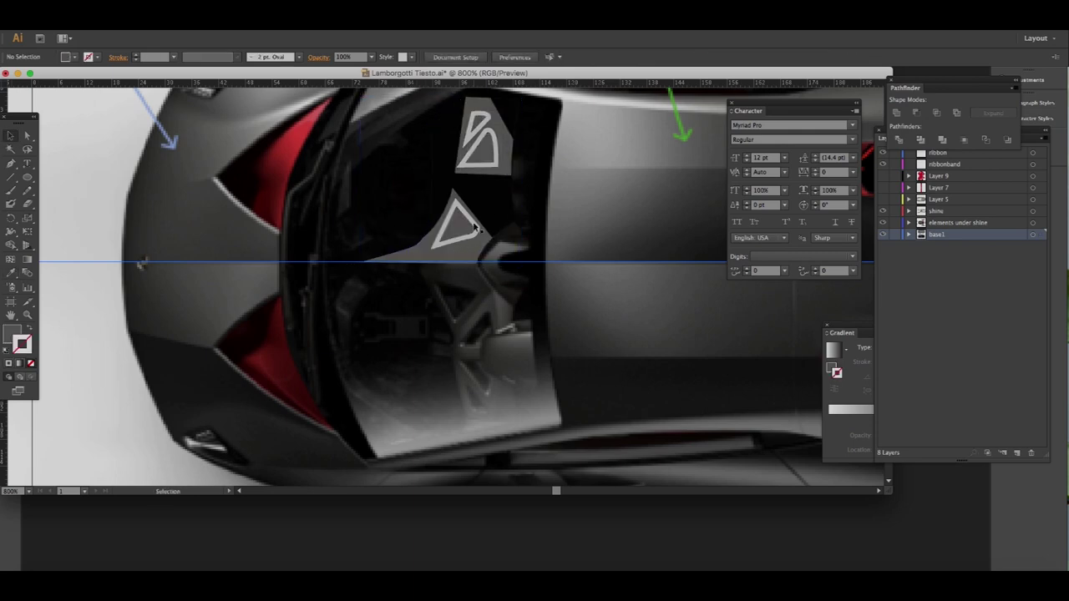
# - Swap the two triangles' fill and stroke, set a 0.5 pt stroke, and expand them
pyautogui.click(459, 211)
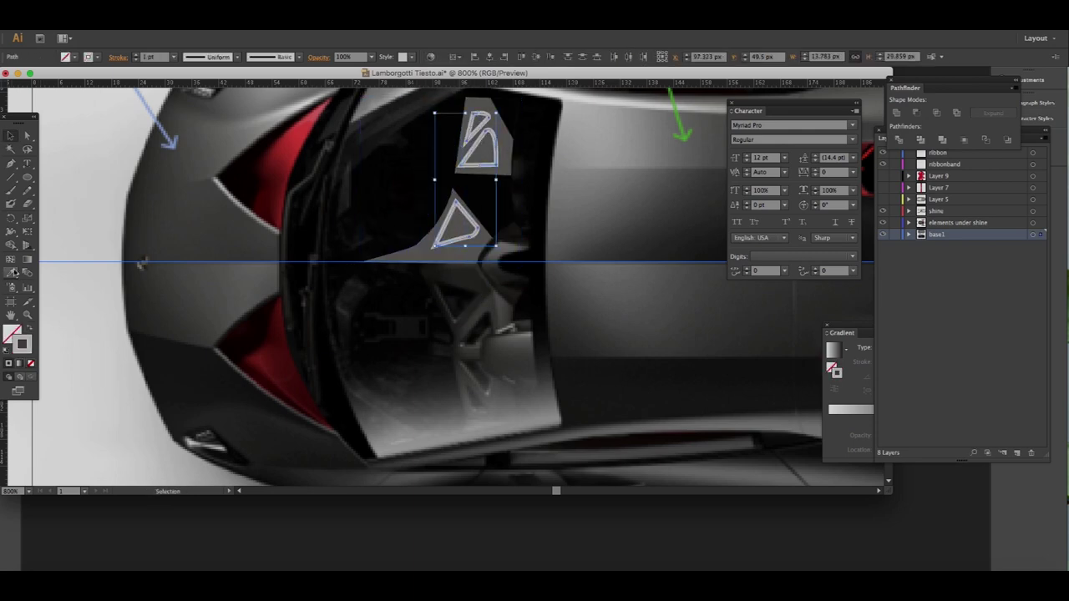
pyautogui.hotkey('shift', 'x')
pyautogui.scroll(2, 537, 187)
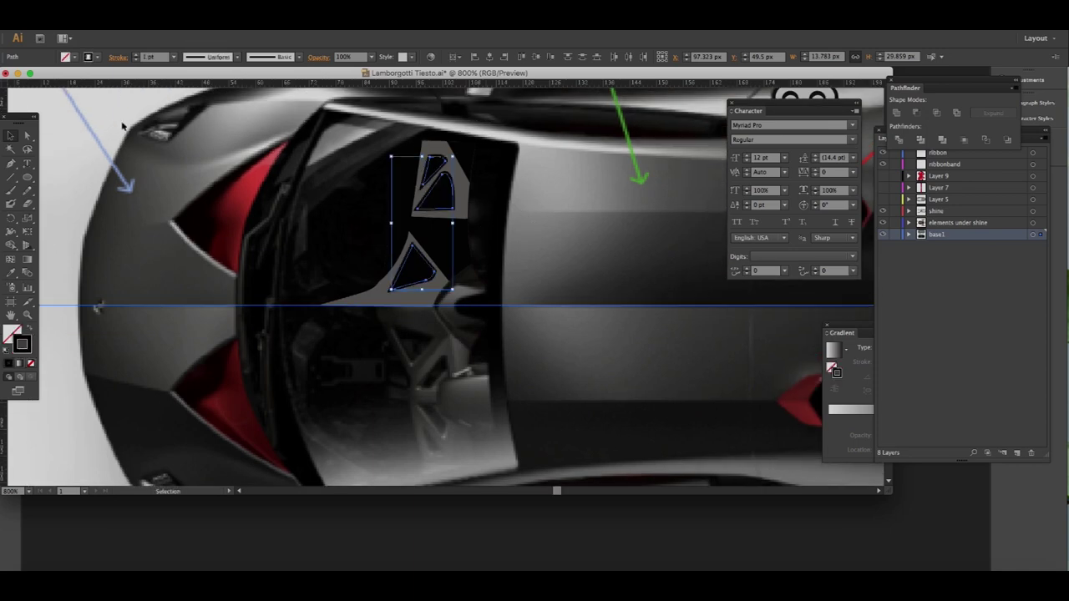
pyautogui.click(118, 56)
pyautogui.click(173, 57)
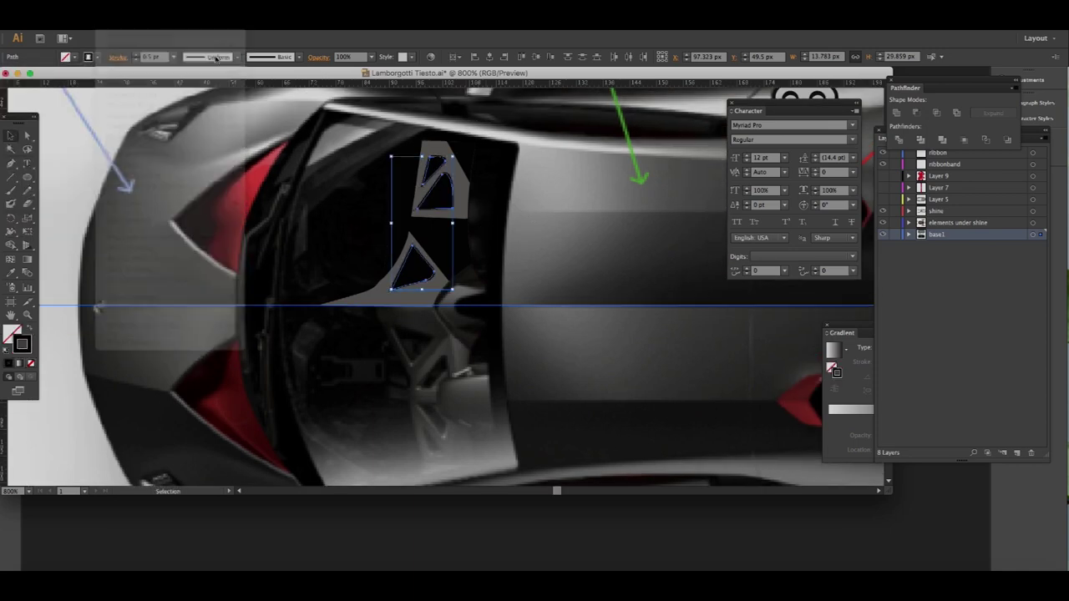
pyautogui.click(146, 17)
pyautogui.click(167, 83)
pyautogui.click(572, 494)
# - Bring the matte reference area into view and select the upper triangle cutout
pyautogui.moveTo(317, 160); pyautogui.dragTo(294, 386)
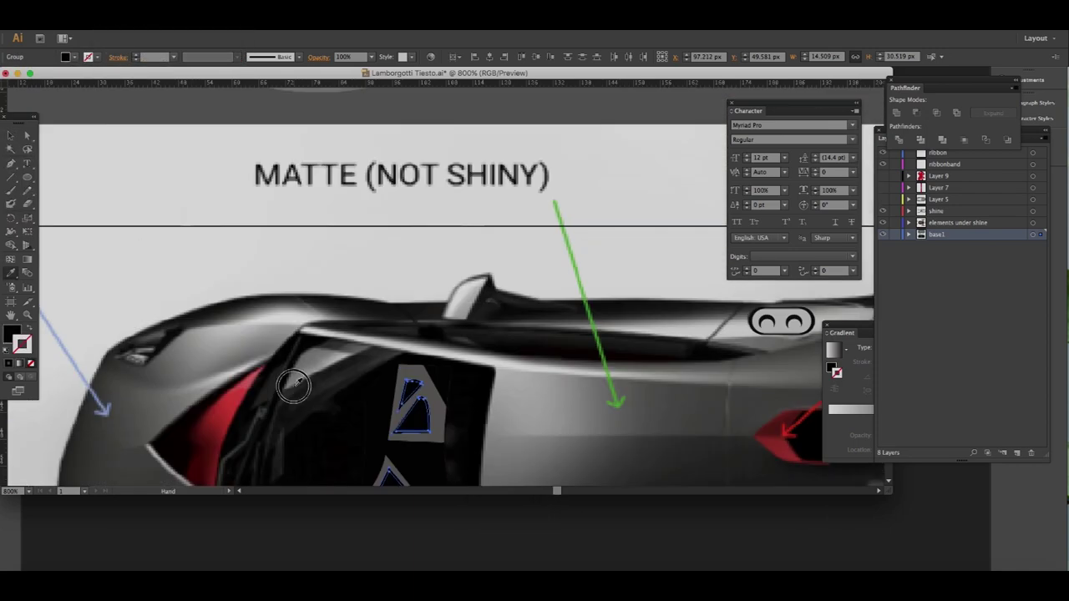
pyautogui.scroll(5, 251, 202)
pyautogui.scroll(-7, 377, 215)
pyautogui.scroll(5, 377, 214)
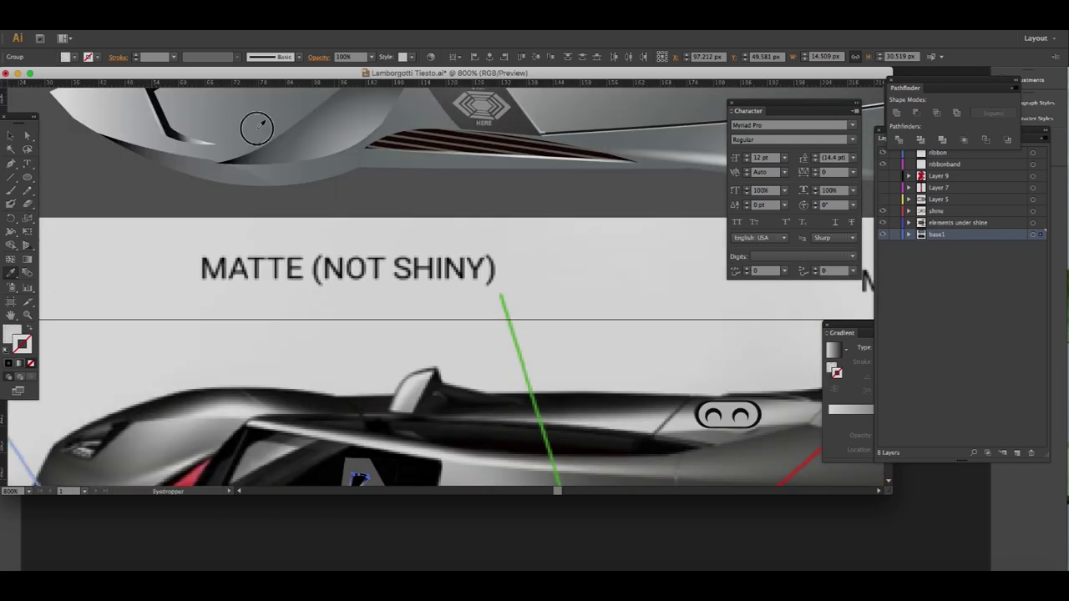
pyautogui.scroll(-4, 377, 215)
pyautogui.click(409, 355)
pyautogui.click(370, 57)
pyautogui.click(369, 109)
# - Fill the upper cutout's inner path with the light grey sampled for the door frame
pyautogui.scroll(-2, 392, 250)
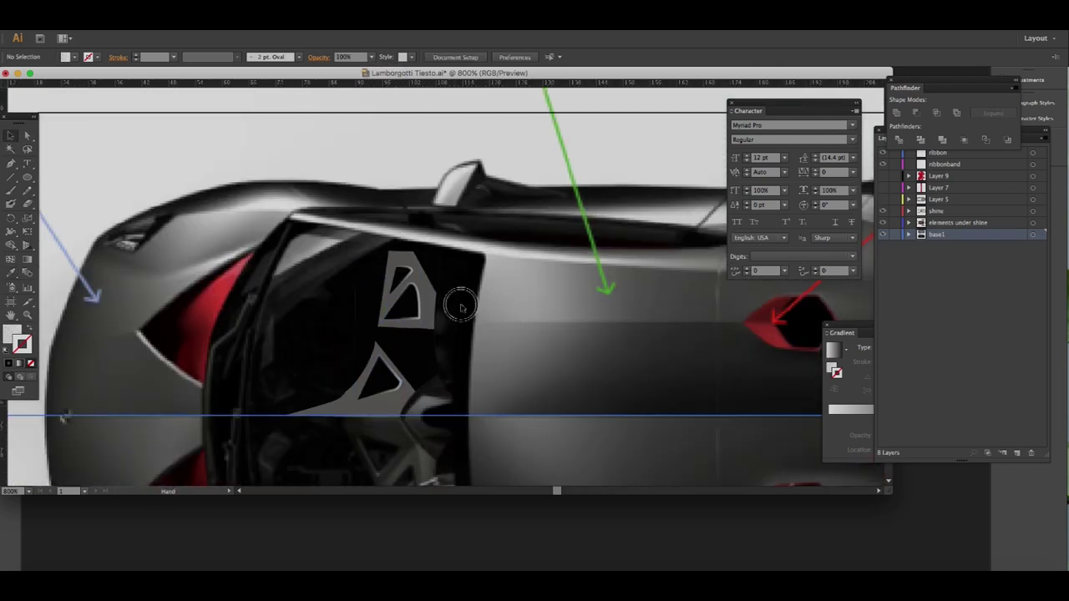
pyautogui.scroll(-1, 400, 351)
pyautogui.keyDown('shift'); pyautogui.click(403, 368); pyautogui.keyUp('shift')
pyautogui.press('a')
pyautogui.click(420, 292)
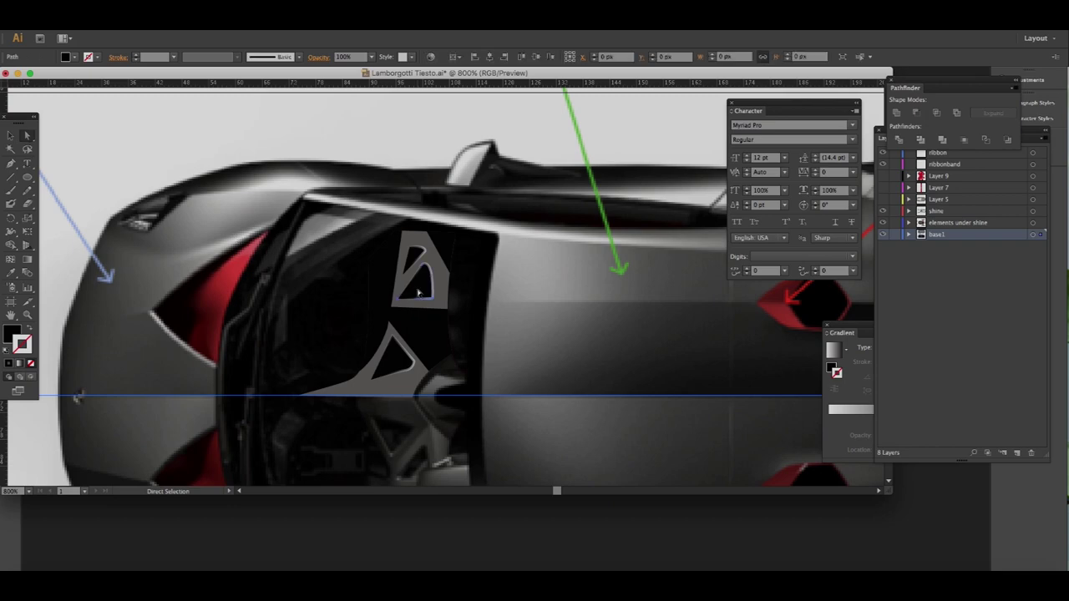
pyautogui.press('i')
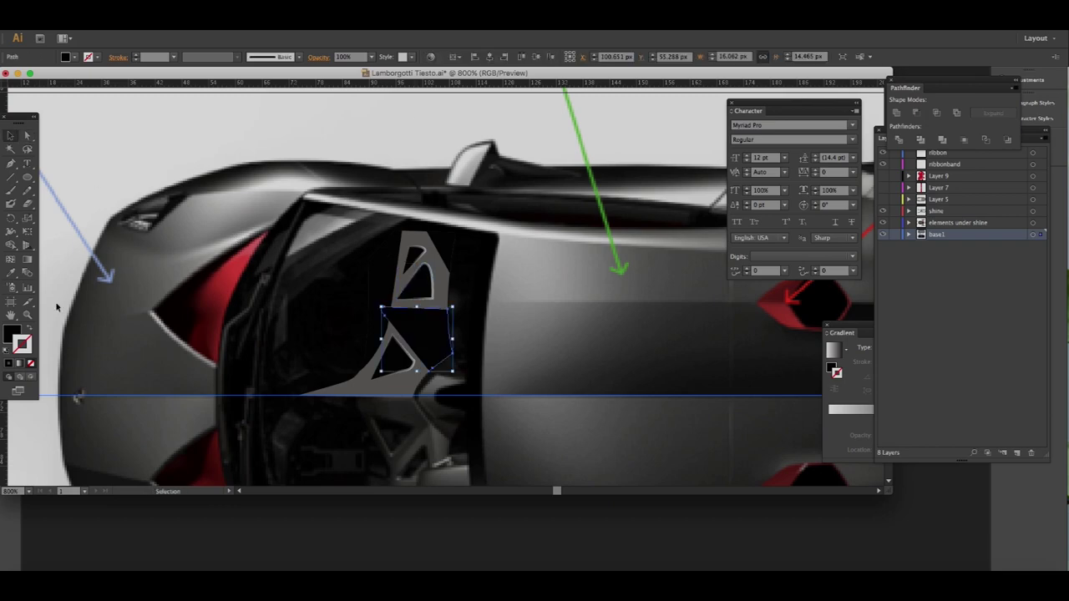
pyautogui.scroll(10, 443, 284)
pyautogui.click(511, 480)
pyautogui.scroll(-10, 503, 416)
# - Apply a radial gradient to the door panel, stretched diagonally across it
pyautogui.press('g')
pyautogui.moveTo(382, 325); pyautogui.dragTo(441, 370)
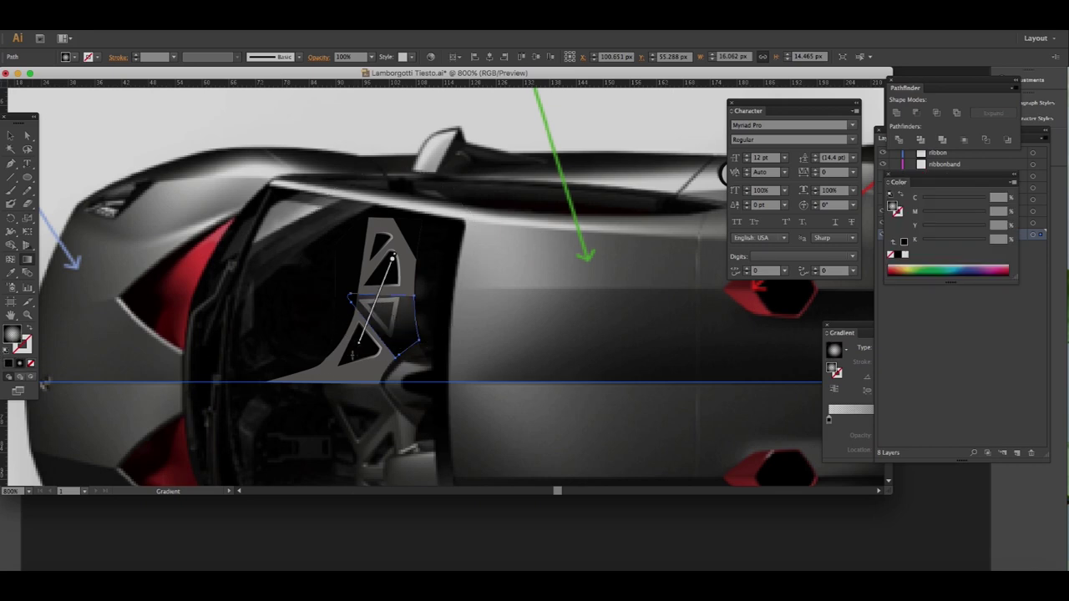
pyautogui.press('v')
pyautogui.hotkey('ctrl', 'shift', 'a')
pyautogui.click(461, 267)
pyautogui.press('g')
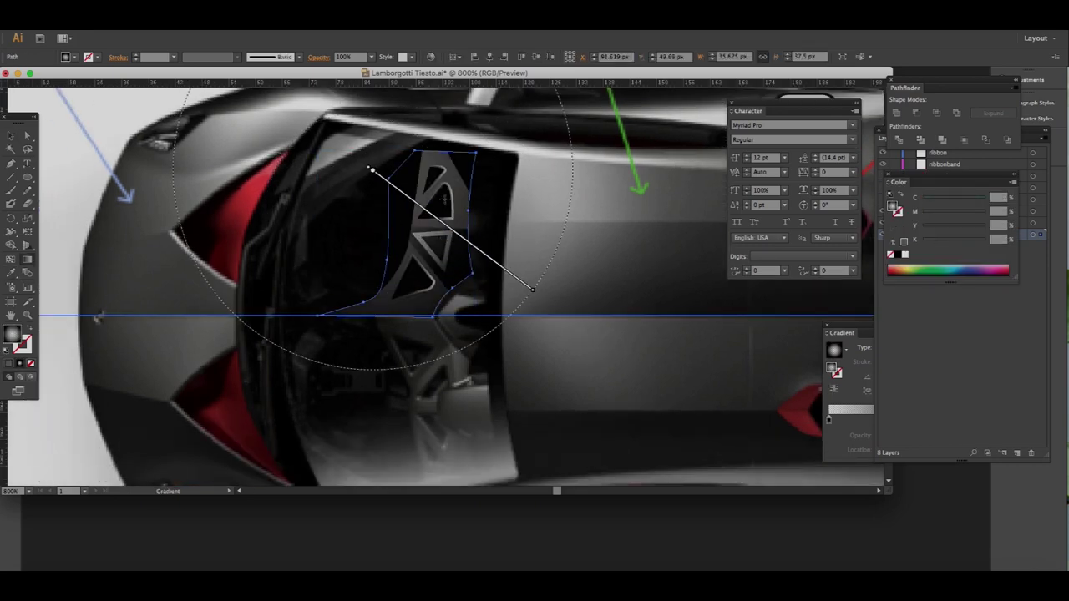
pyautogui.moveTo(425, 237); pyautogui.dragTo(504, 316)
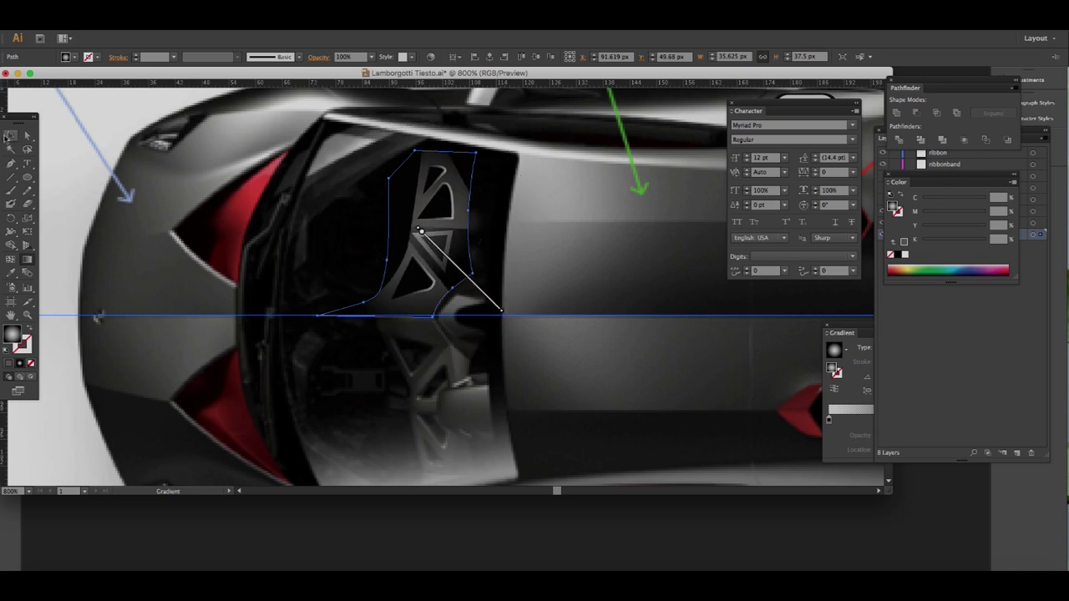
pyautogui.press('v')
pyautogui.hotkey('ctrl', 'shift', 'a')
# - Select the small middle triangle cutout inside the door group
pyautogui.moveTo(361, 180); pyautogui.dragTo(490, 299)
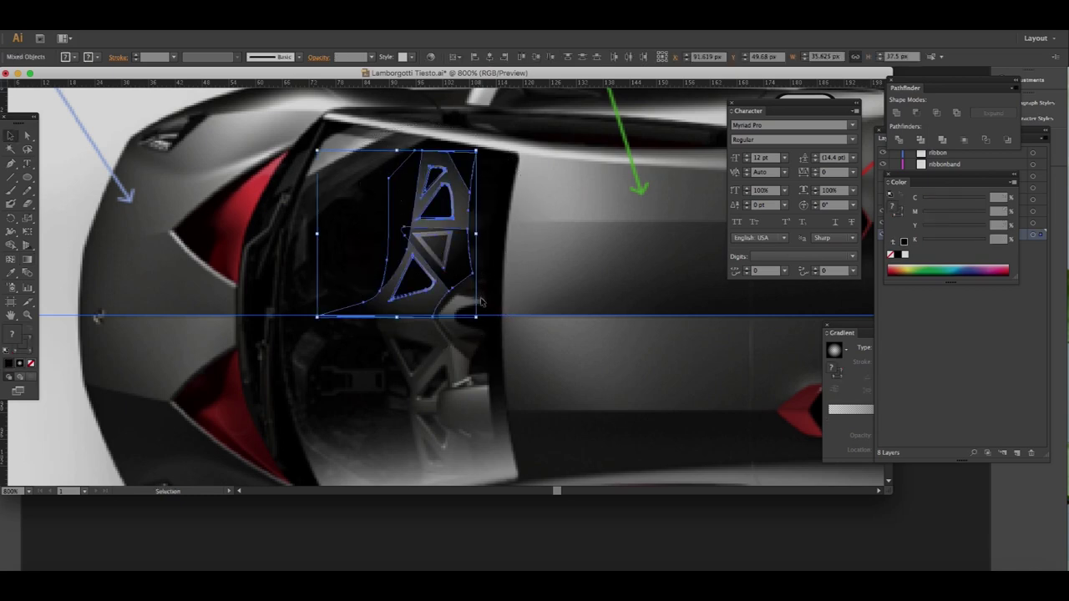
pyautogui.click(401, 217)
pyautogui.click(434, 254)
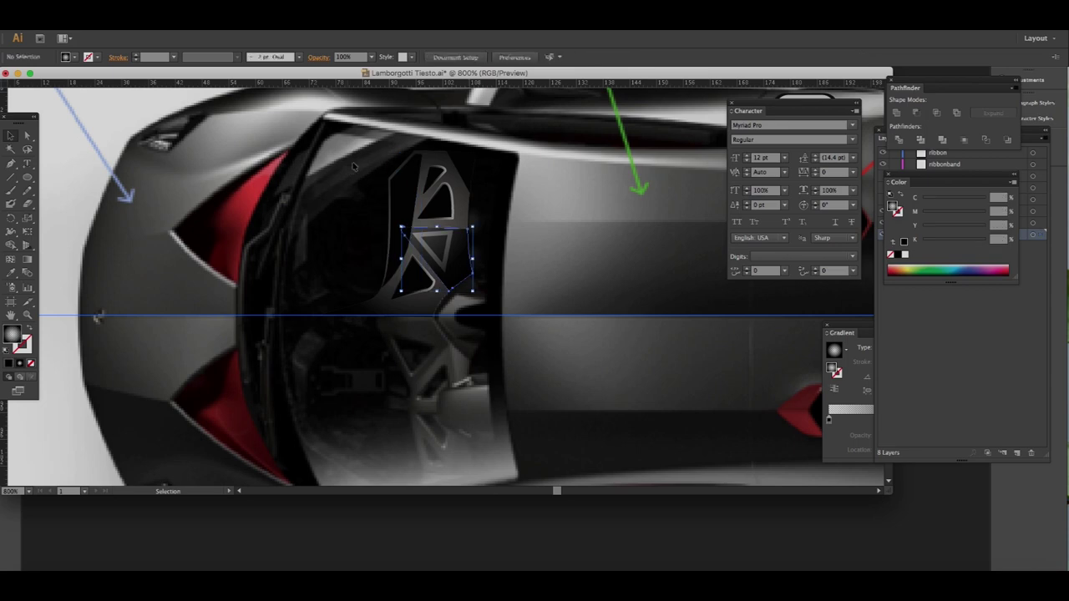
pyautogui.doubleClick(445, 265)
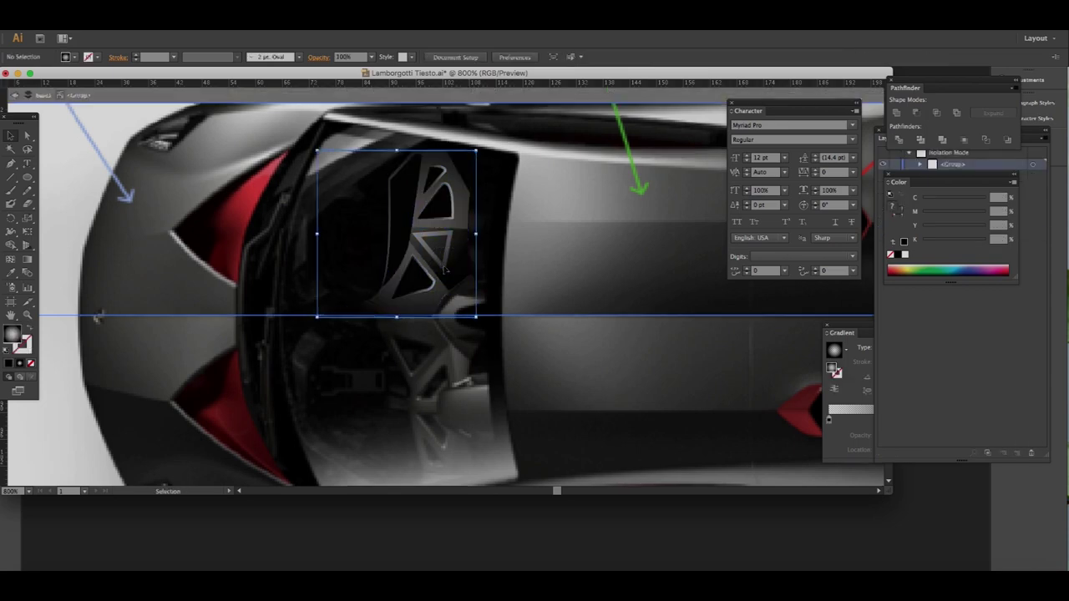
pyautogui.press('a')
pyautogui.click(438, 251)
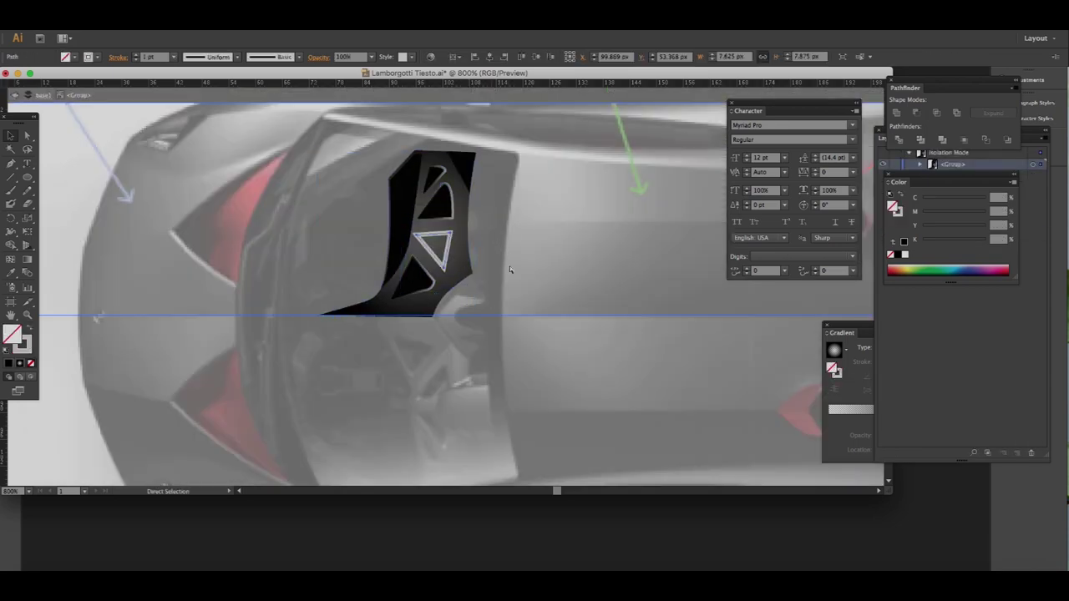
pyautogui.press('Escape')
pyautogui.click(475, 258)
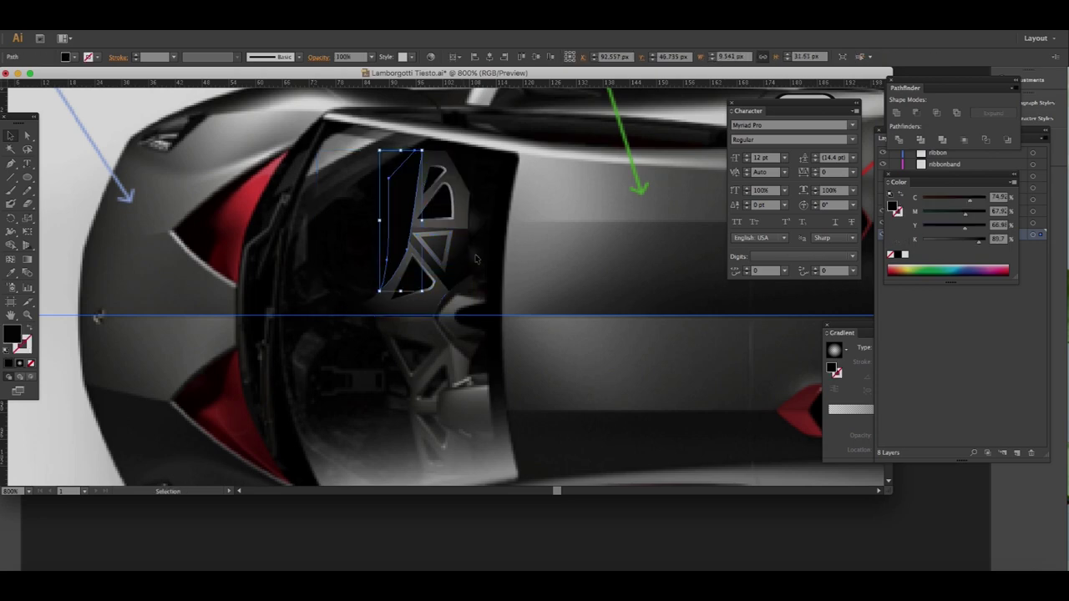
pyautogui.press('a')
pyautogui.click(452, 241)
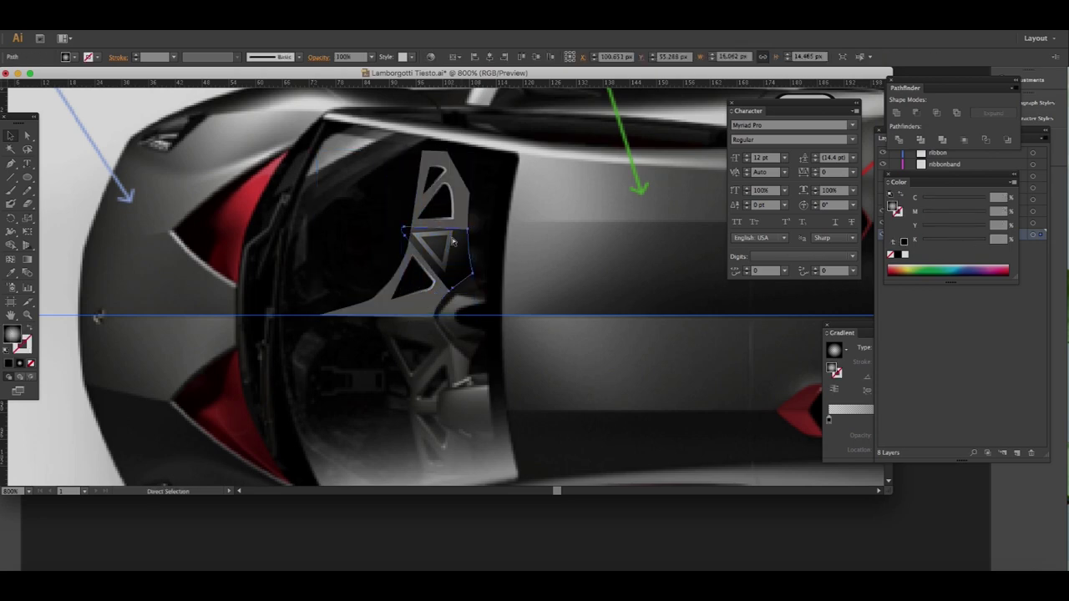
pyautogui.press('v')
pyautogui.click(435, 251)
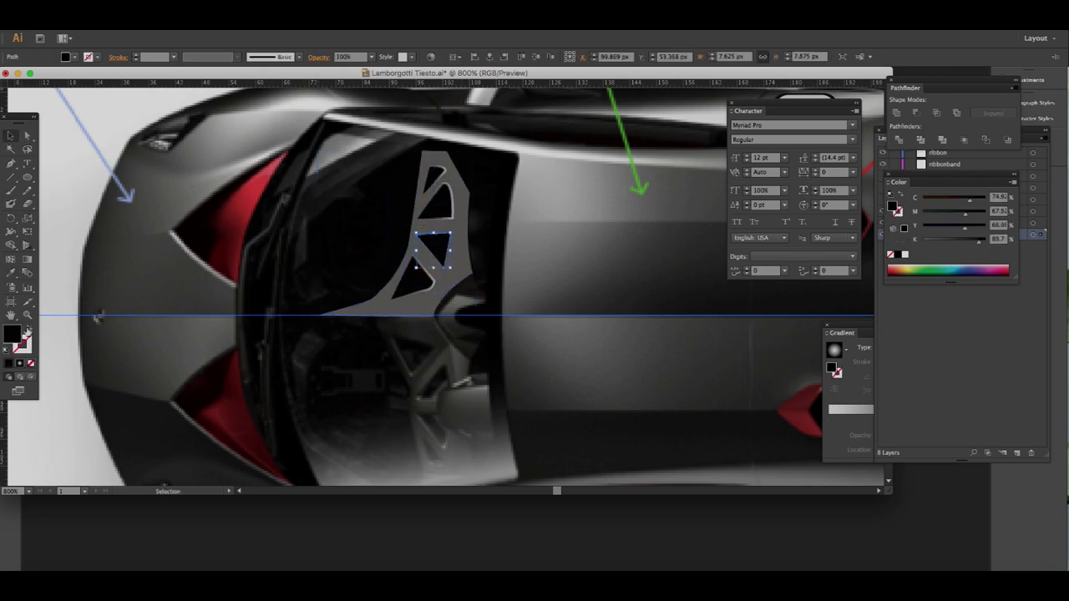
# - Expand the middle triangle, fill it with the door frame's grey, and set 50% opacity
pyautogui.click(134, 17)
pyautogui.click(167, 131)
pyautogui.press('Return')
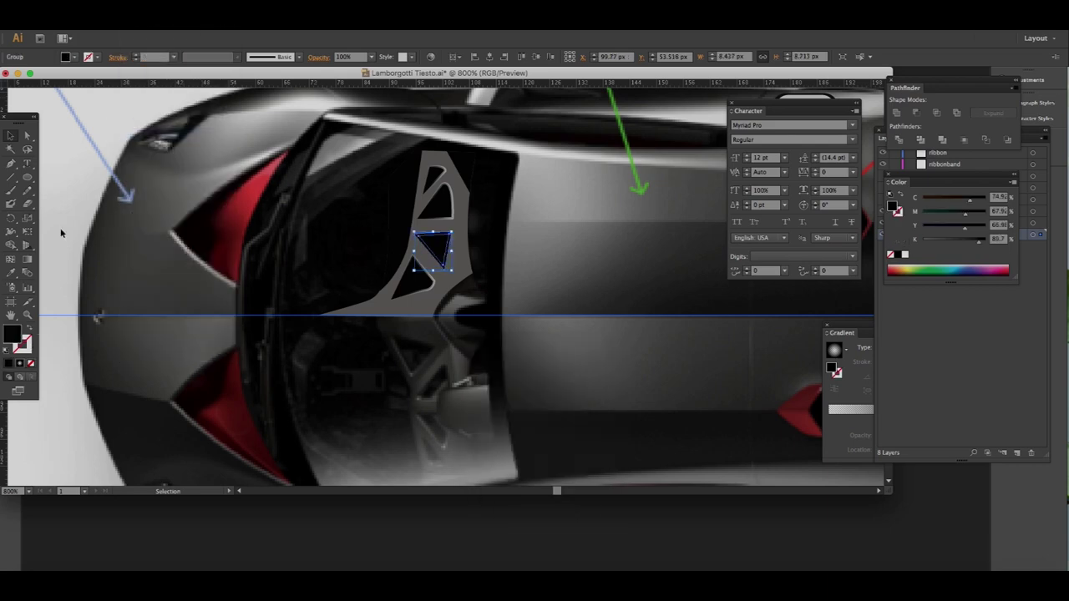
pyautogui.press('i')
pyautogui.click(455, 213)
pyautogui.click(371, 56)
pyautogui.click(382, 131)
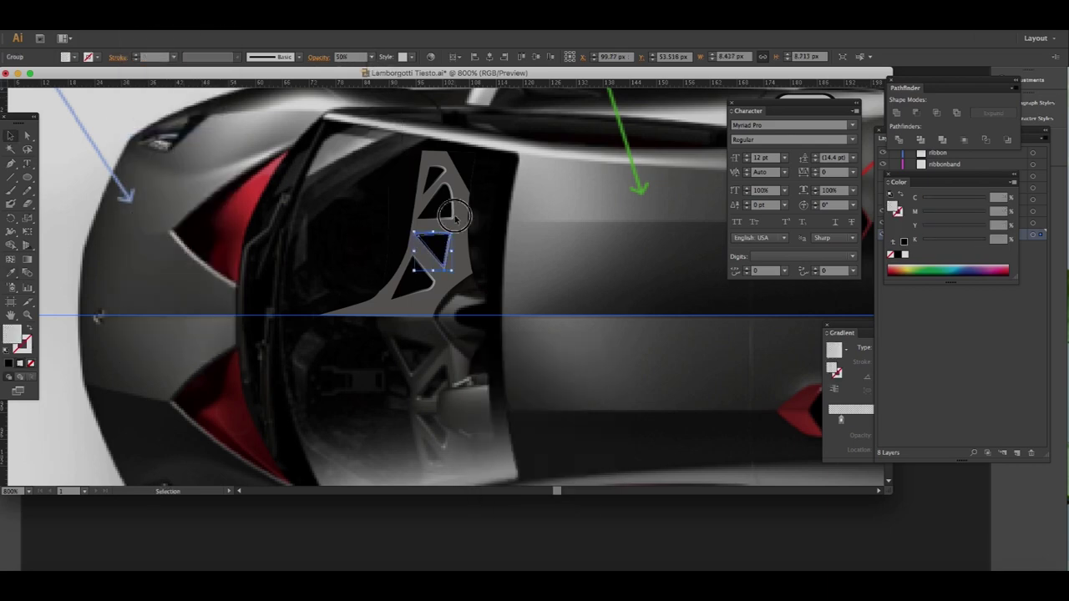
# - Select all the door frame paths and group them
pyautogui.click(537, 232)
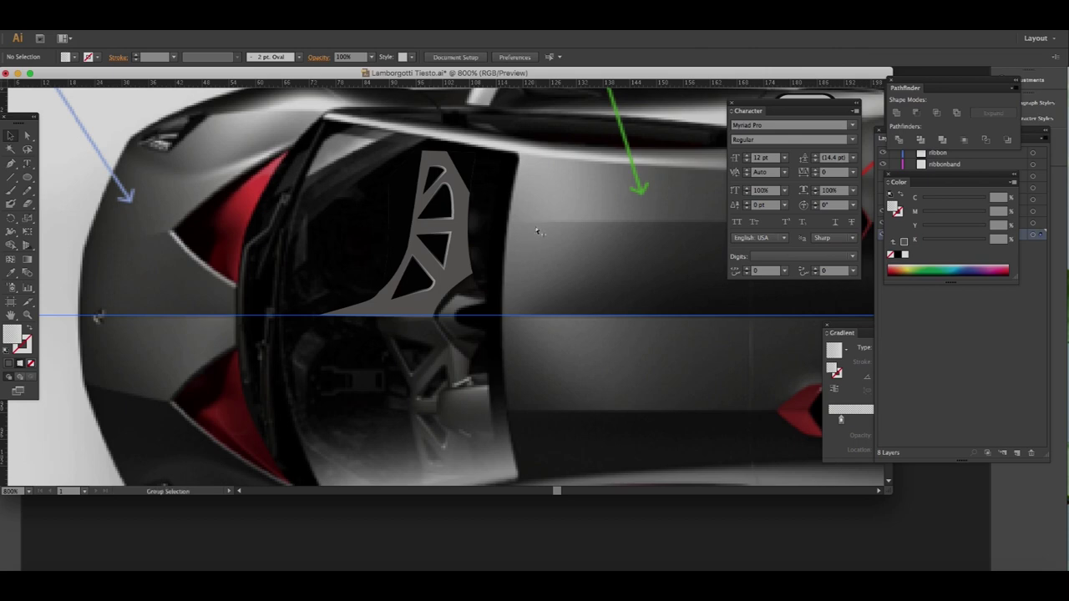
pyautogui.press('b')
pyautogui.moveTo(477, 296); pyautogui.dragTo(482, 302)
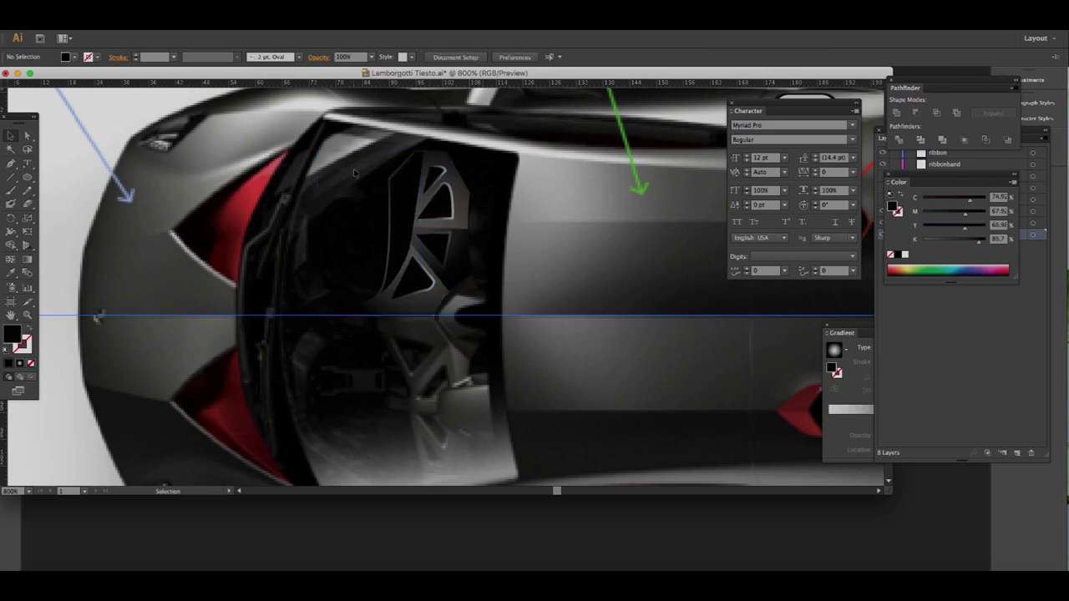
pyautogui.hotkey('ctrl', 'g')
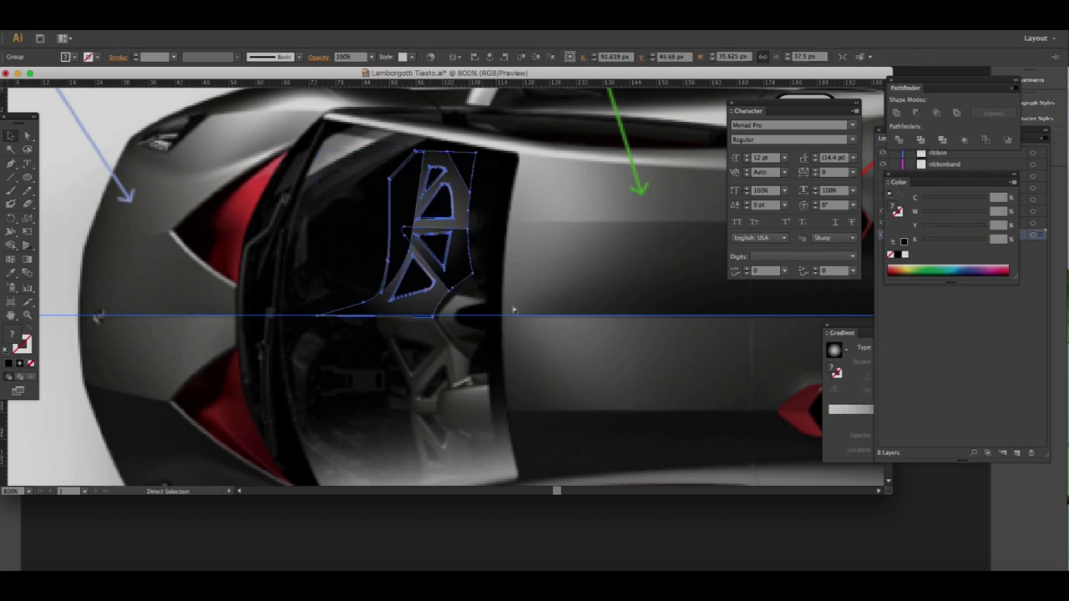
# - Make a reflected copy of the door group and place it on the car's lower half
pyautogui.press('v')
pyautogui.rightClick(430, 241)
pyautogui.click(555, 360)
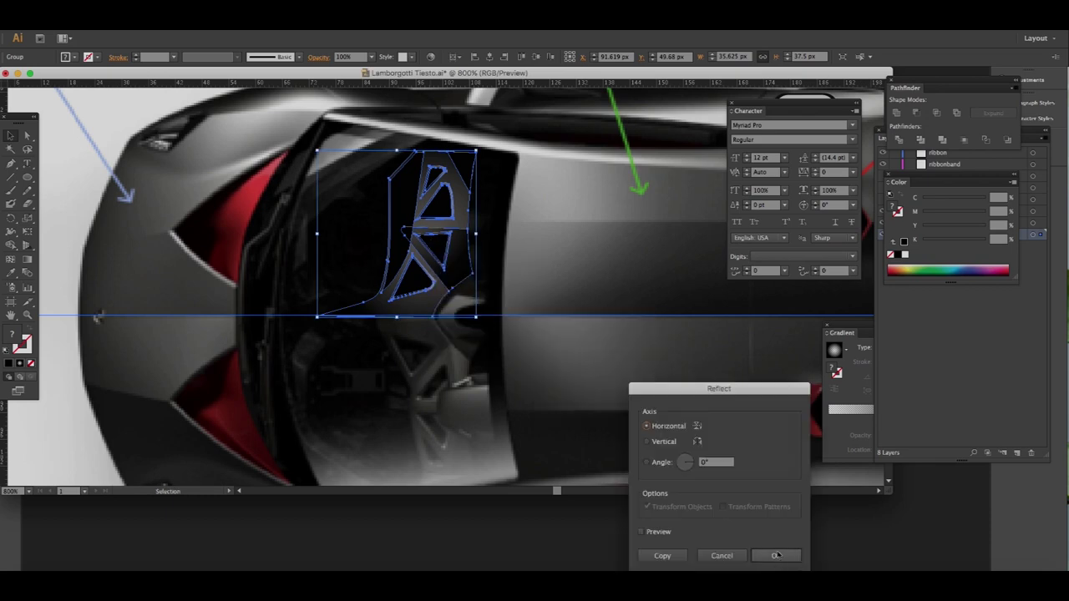
pyautogui.click(776, 555)
pyautogui.moveTo(422, 192); pyautogui.dragTo(422, 355)
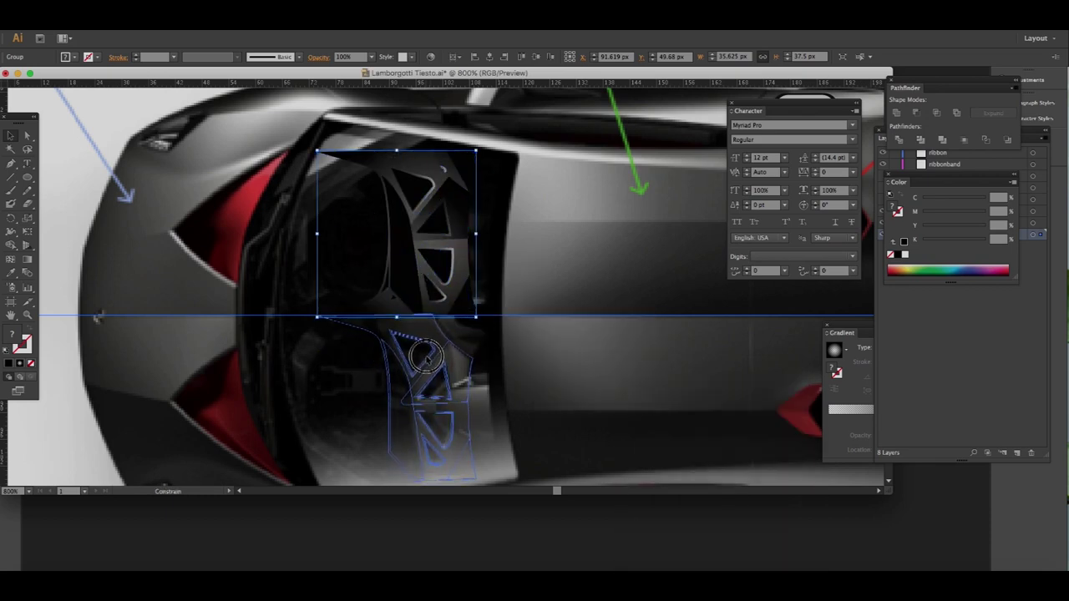
pyautogui.moveTo(424, 358); pyautogui.dragTo(426, 367)
pyautogui.hotkey('ctrl', 'shift', 'a')
pyautogui.hscroll(3, 417, 318)
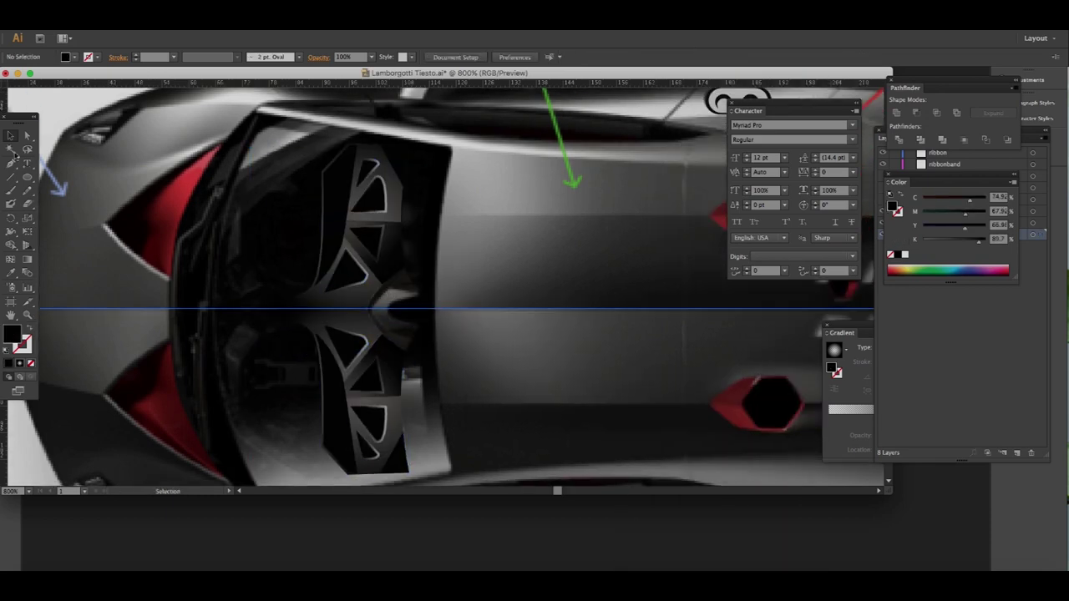
# - Draw a half chevron at the car's centre, mirror a copy, and join both halves
pyautogui.click(420, 293)
pyautogui.click(389, 287)
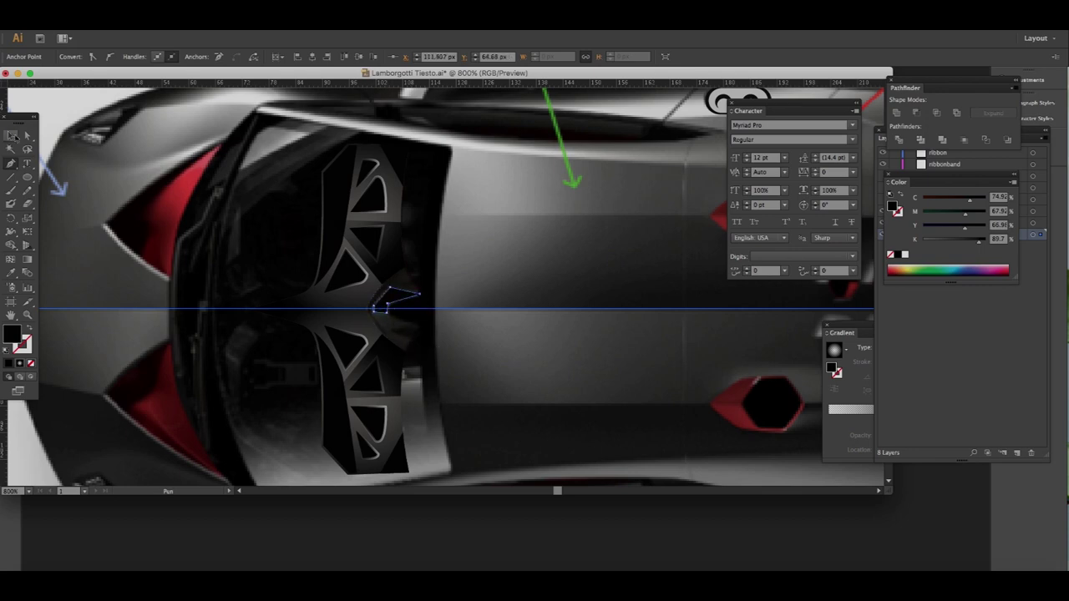
pyautogui.click(12, 136)
pyautogui.rightClick(401, 299)
pyautogui.click(543, 467)
pyautogui.click(777, 556)
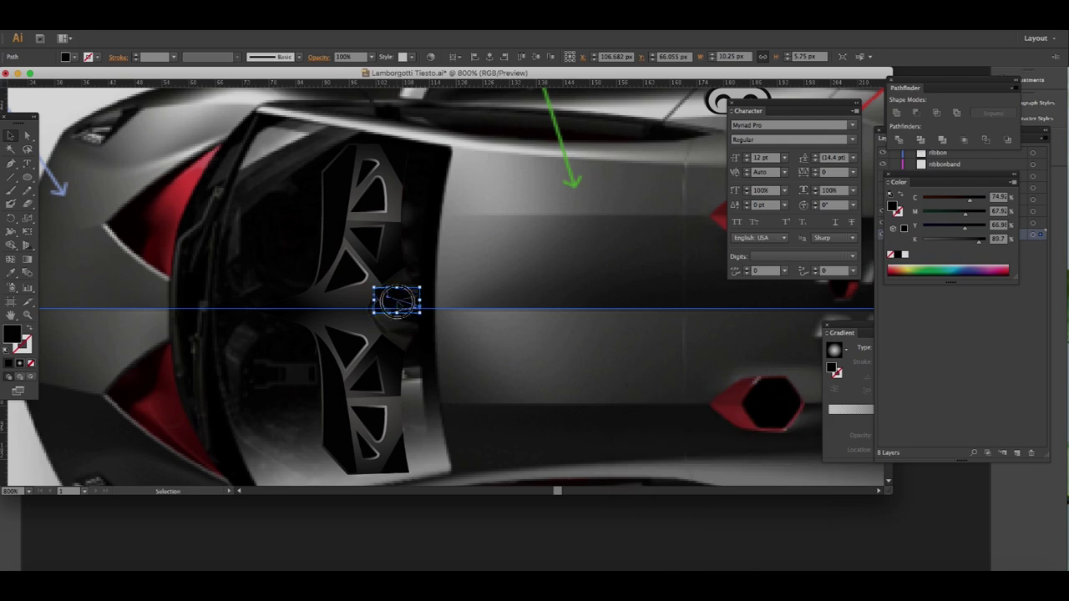
pyautogui.keyDown('shift'); pyautogui.click(401, 322); pyautogui.keyUp('shift')
pyautogui.hotkey('ctrl', 'j')
# - Fill the chevron with a gradient and set its type to Radial
pyautogui.press('i')
pyautogui.click(372, 280)
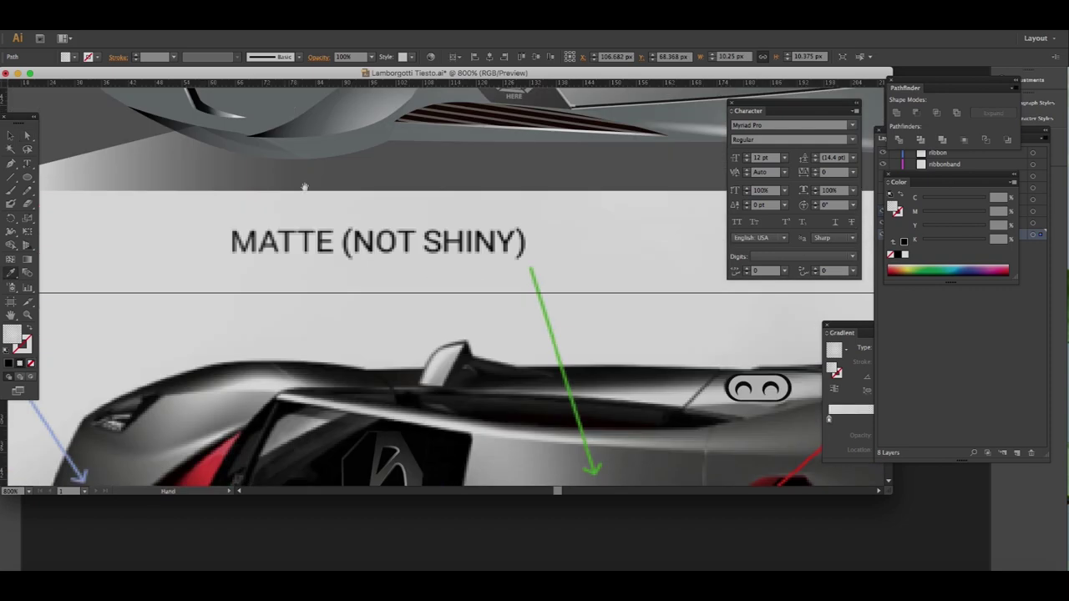
pyautogui.moveTo(339, 451); pyautogui.dragTo(377, 197)
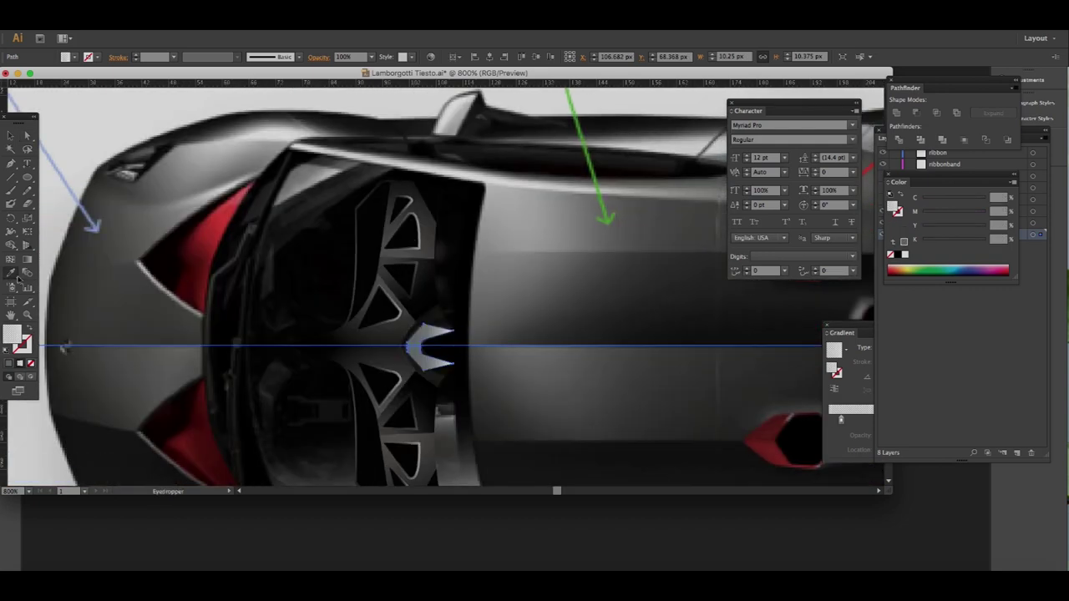
pyautogui.click(841, 408)
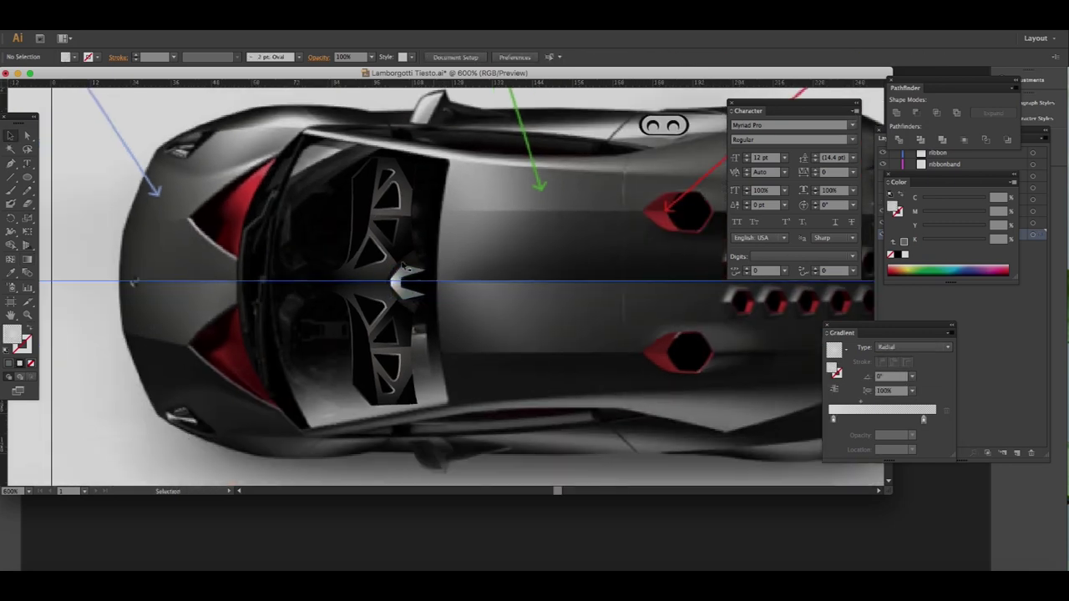
pyautogui.click(388, 332)
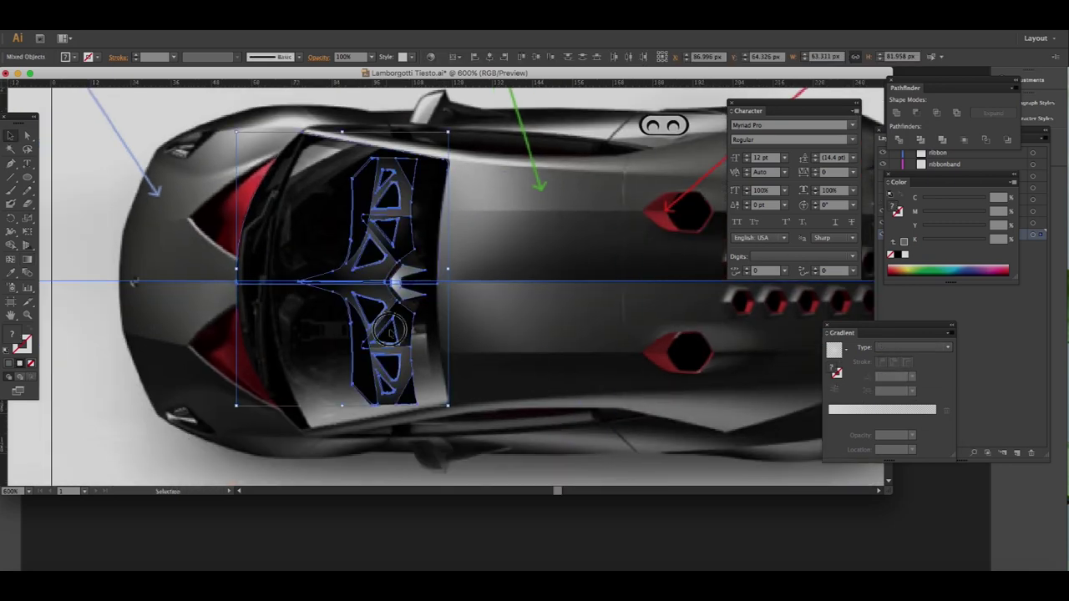
# - Draw a narrow oval at the cockpit's rear edge with a dark sampled colour and radial gradient
pyautogui.moveTo(389, 331); pyautogui.dragTo(618, 378)
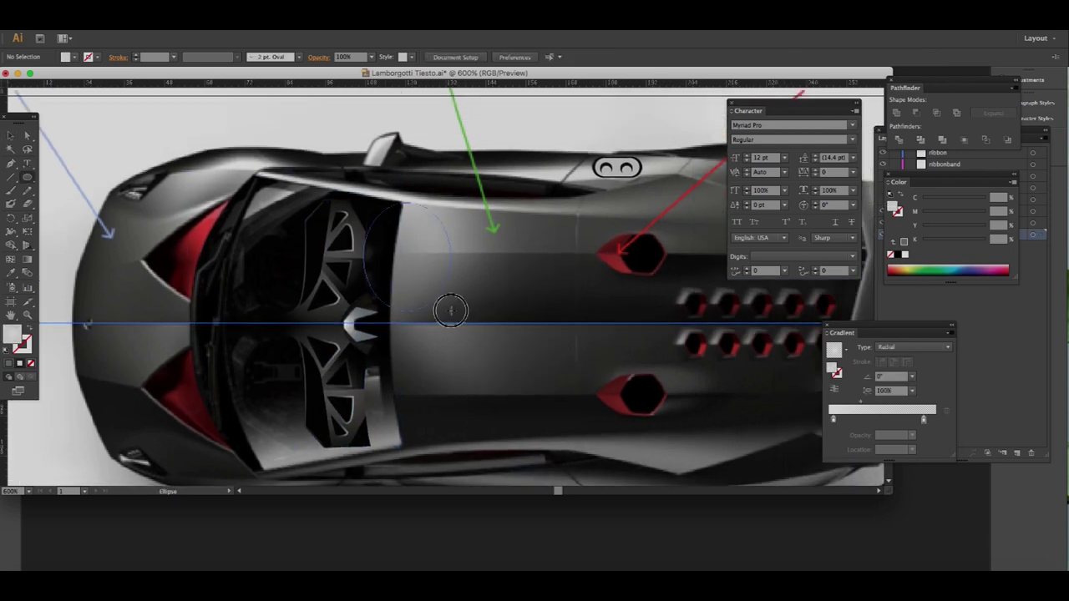
pyautogui.moveTo(389, 299); pyautogui.dragTo(384, 222)
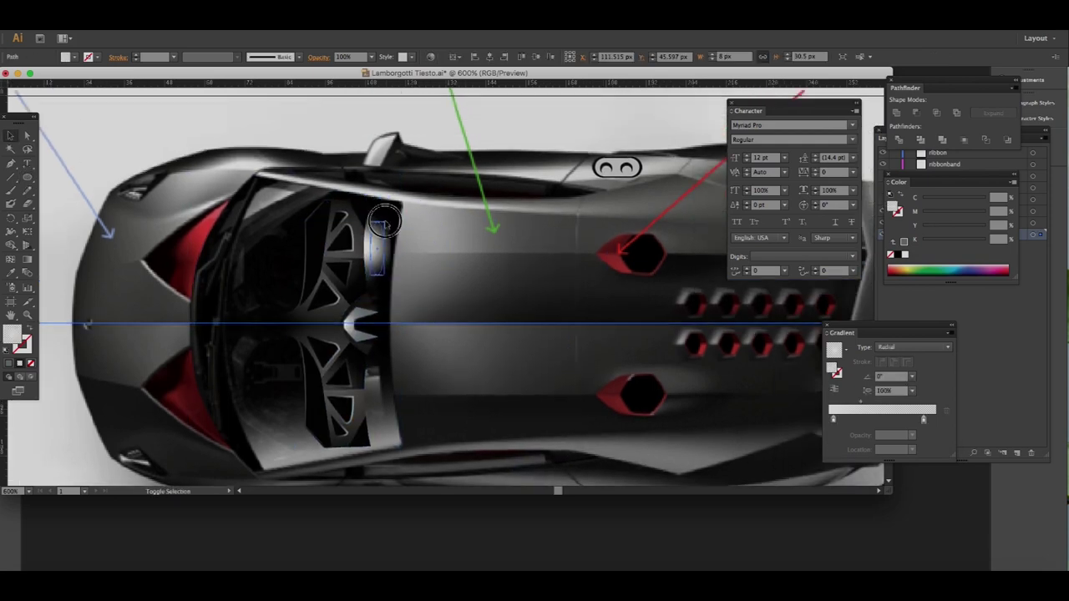
pyautogui.click(12, 273)
pyautogui.click(318, 244)
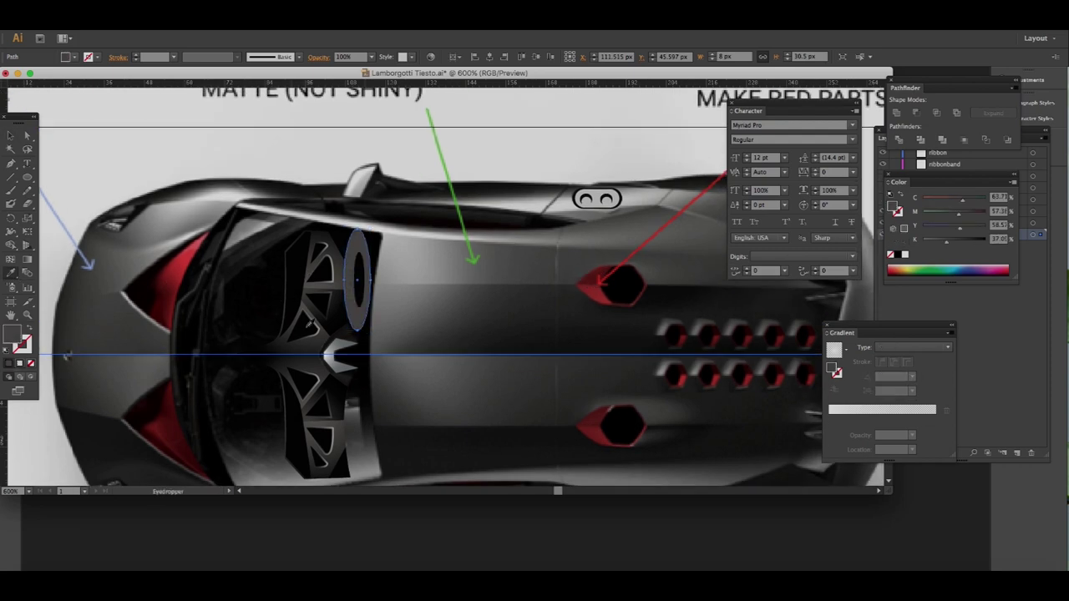
pyautogui.press('.')
pyautogui.press('v')
pyautogui.click(407, 156)
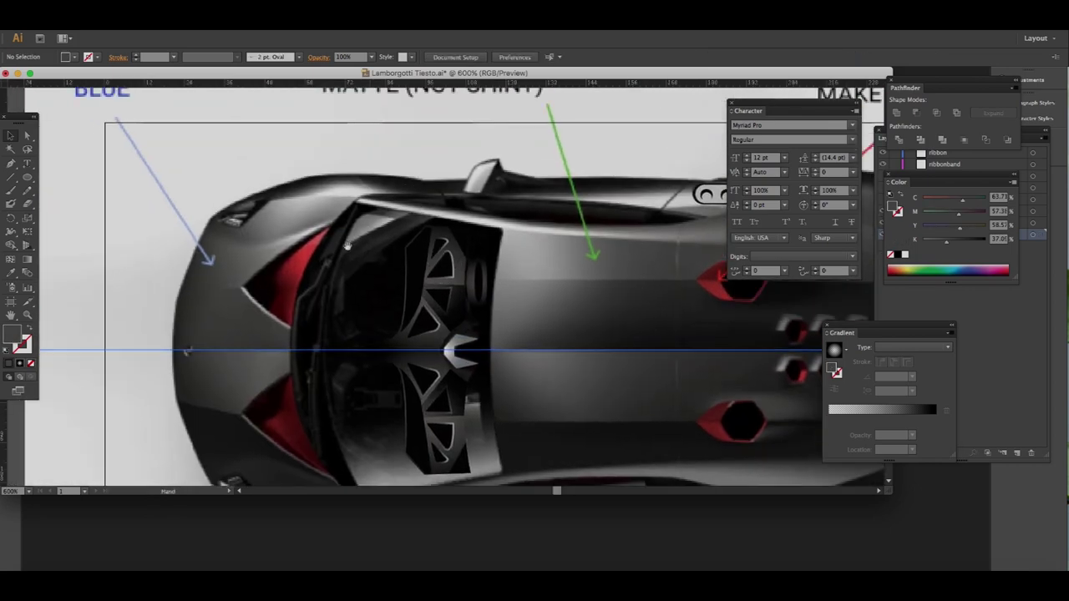
# - Zoom out to the whole car, zoom back in, and start tracing the upper body panel
pyautogui.click(11, 164)
pyautogui.hotkey('ctrl', '-')
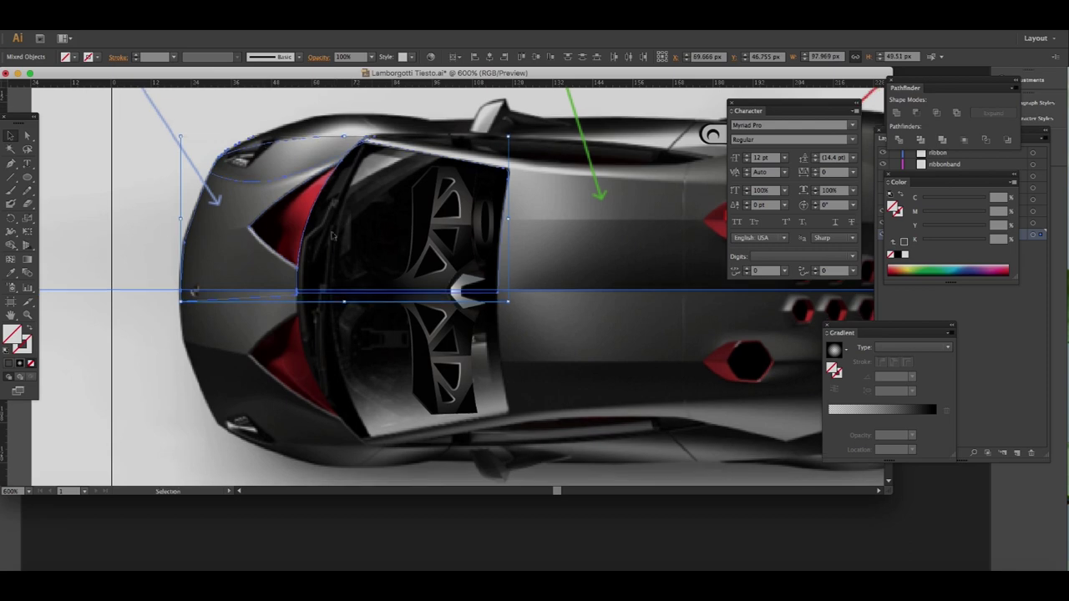
pyautogui.hotkey('ctrl', '-')
pyautogui.hotkey('ctrl', '+')
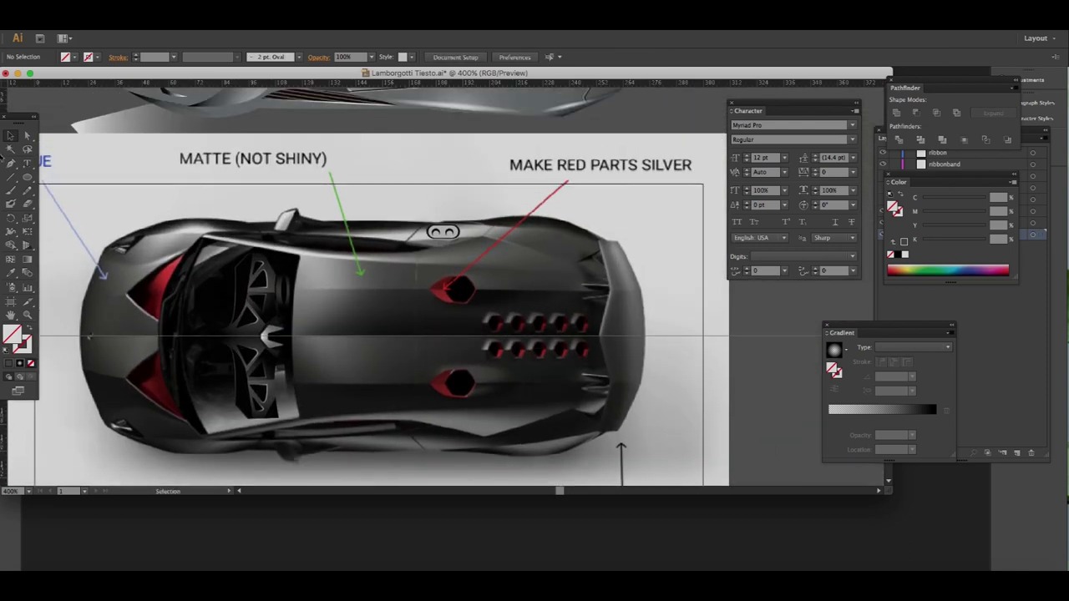
pyautogui.press('p')
pyautogui.hotkey('ctrl', '+')
pyautogui.click(642, 264)
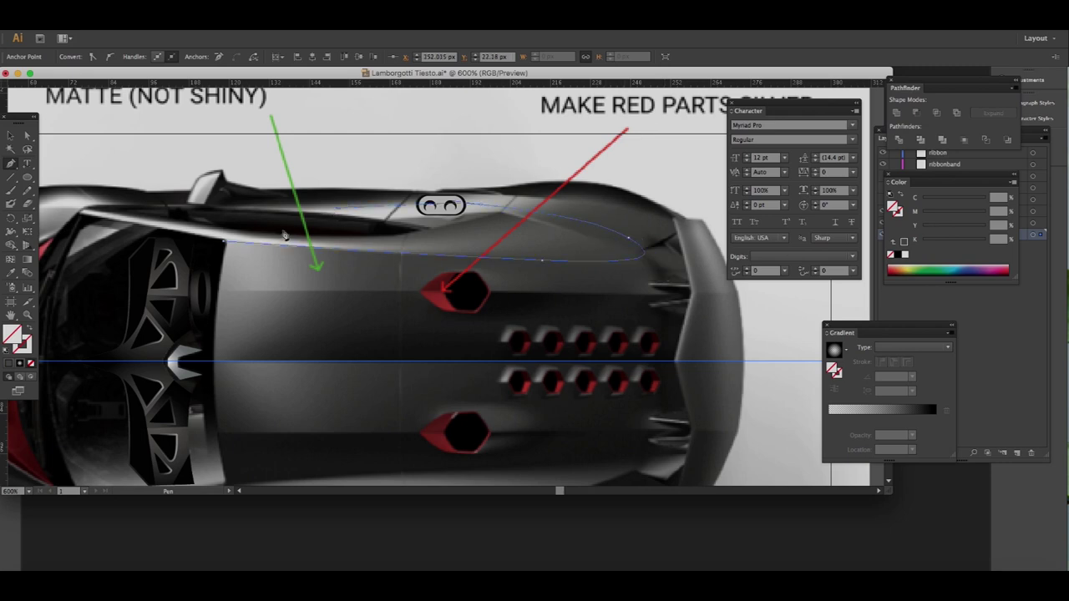
# - Finish the traced panel outline with a curve and merge the two panel paths into one shape
pyautogui.click(504, 216)
pyautogui.press('v')
pyautogui.moveTo(89, 143); pyautogui.dragTo(644, 239)
pyautogui.keyDown('shift'); pyautogui.click(644, 238); pyautogui.keyUp('shift')
pyautogui.click(949, 117)
pyautogui.click(668, 151)
# - Draw a four-cornered grey shape over the upper side panel and select it with the merged shape
pyautogui.click(196, 286)
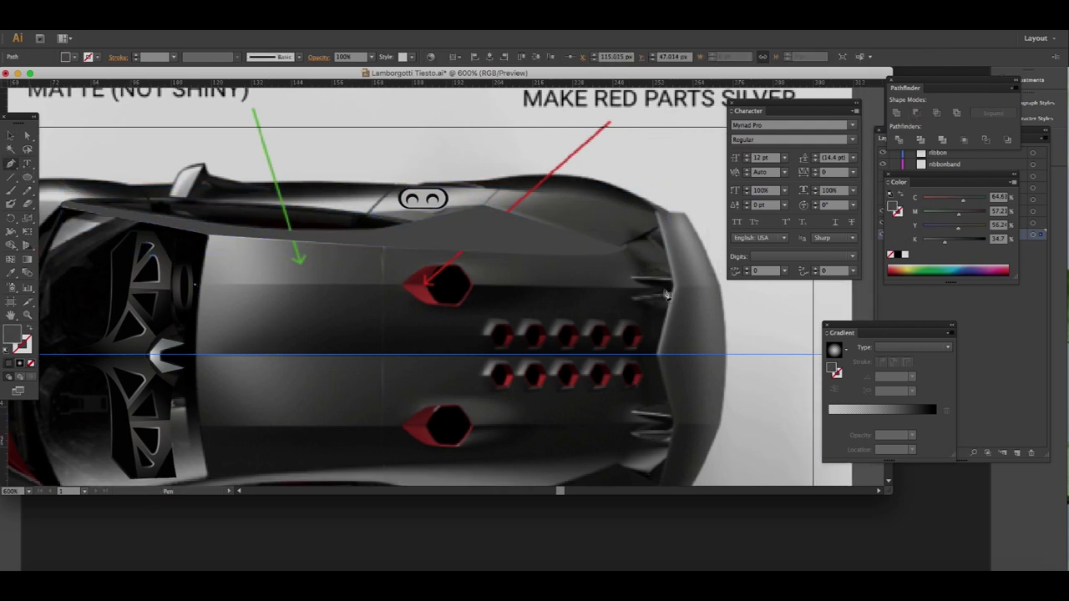
pyautogui.click(667, 286)
pyautogui.click(625, 248)
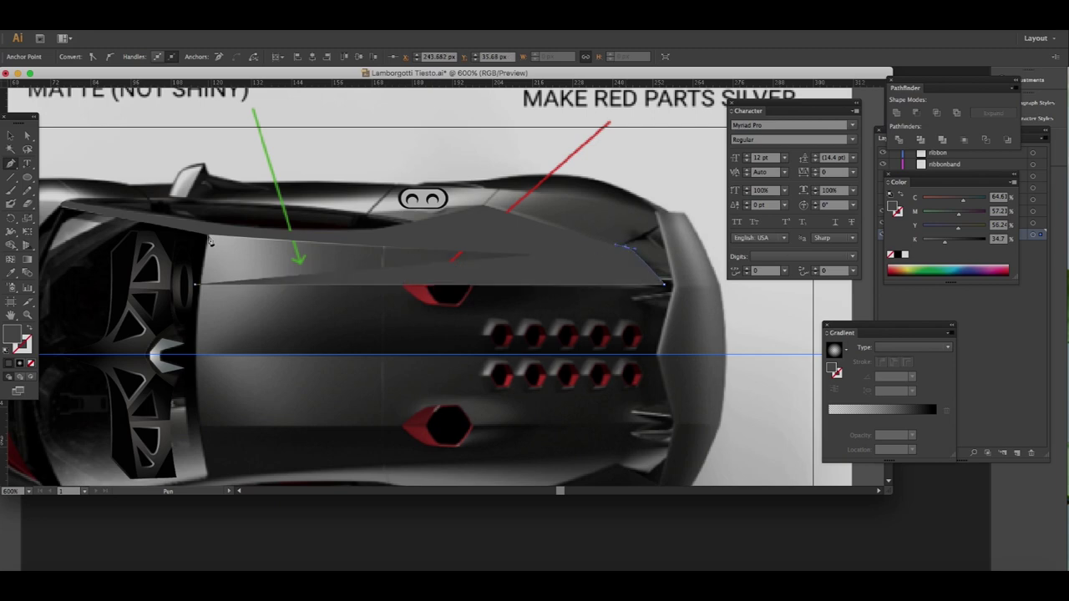
pyautogui.click(208, 237)
pyautogui.click(197, 286)
pyautogui.press('a')
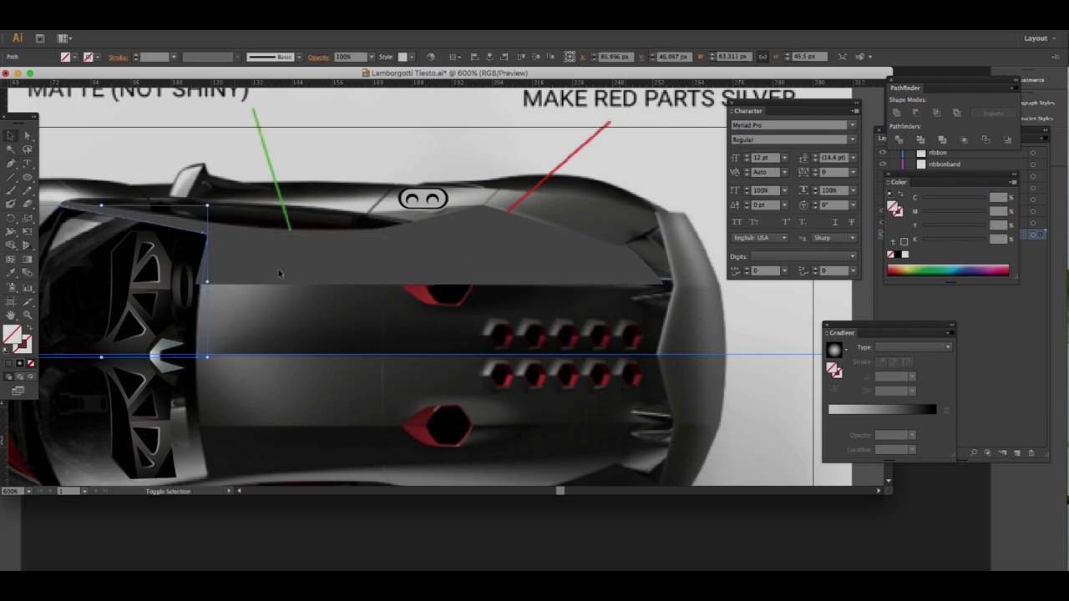
pyautogui.press('v')
pyautogui.hotkey('ctrl', 'shift', 'a')
pyautogui.click(493, 240)
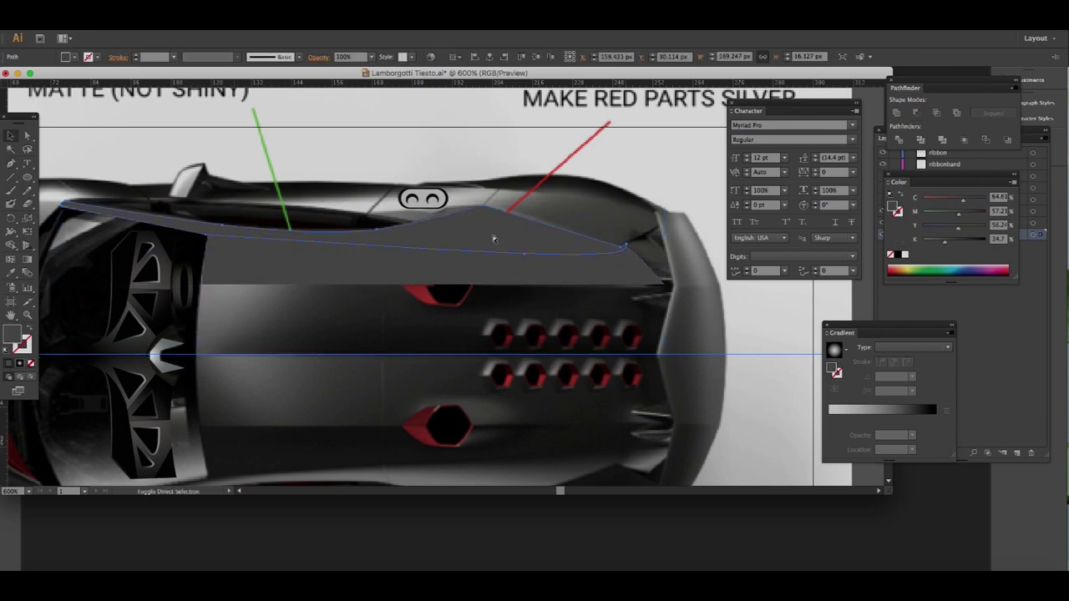
pyautogui.keyDown('shift'); pyautogui.click(510, 207); pyautogui.keyUp('shift')
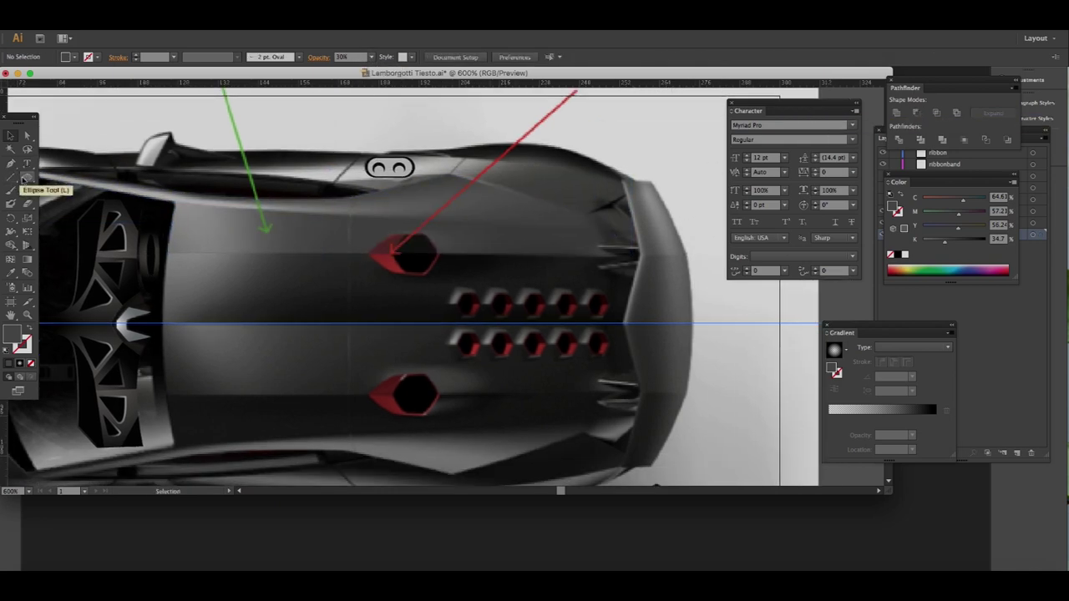
# - Draw a grey rectangle along the car's central strip and set it to 30% opacity
pyautogui.press('m')
pyautogui.moveTo(154, 253); pyautogui.dragTo(648, 334)
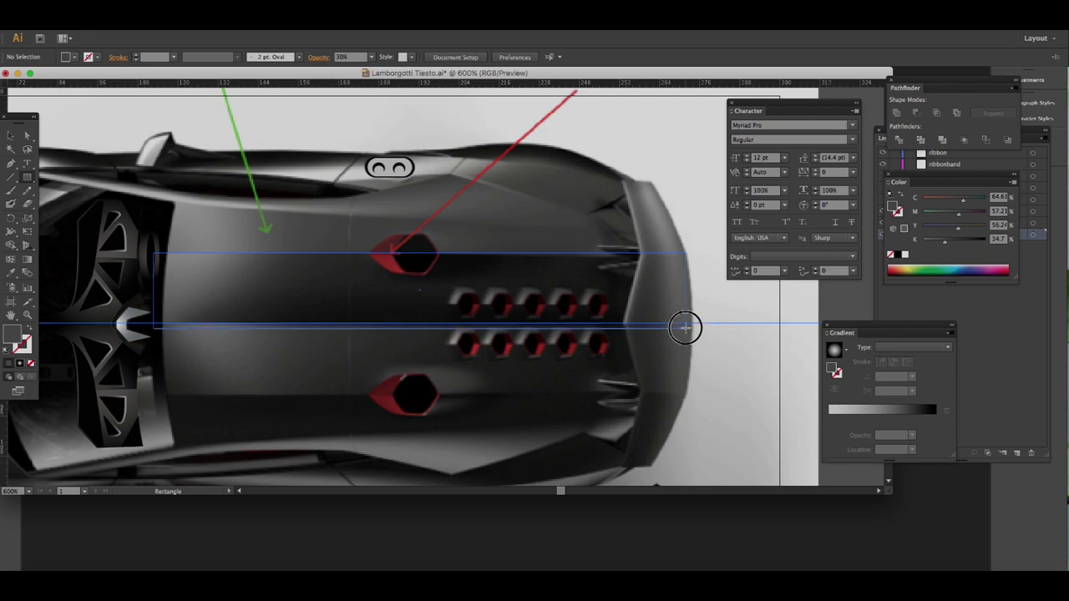
pyautogui.moveTo(685, 332); pyautogui.dragTo(687, 324)
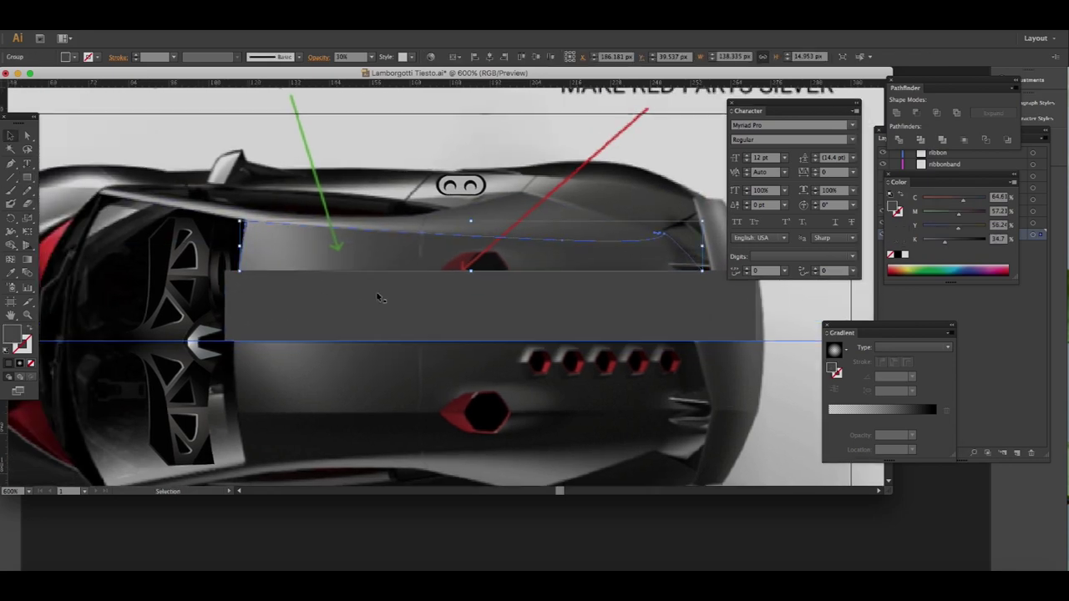
pyautogui.click(75, 240)
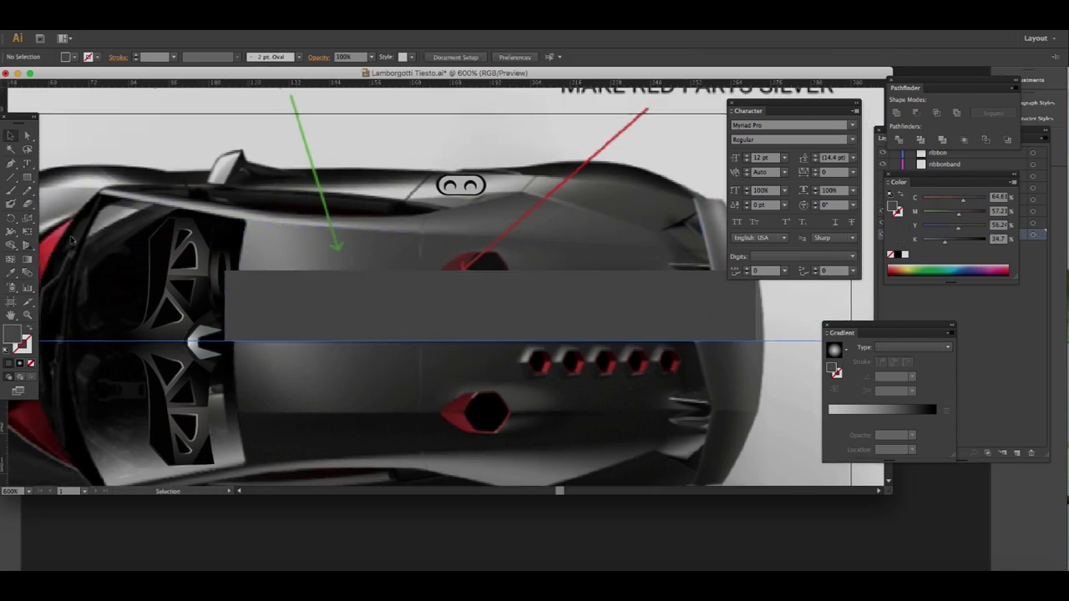
pyautogui.press('a')
pyautogui.click(364, 369)
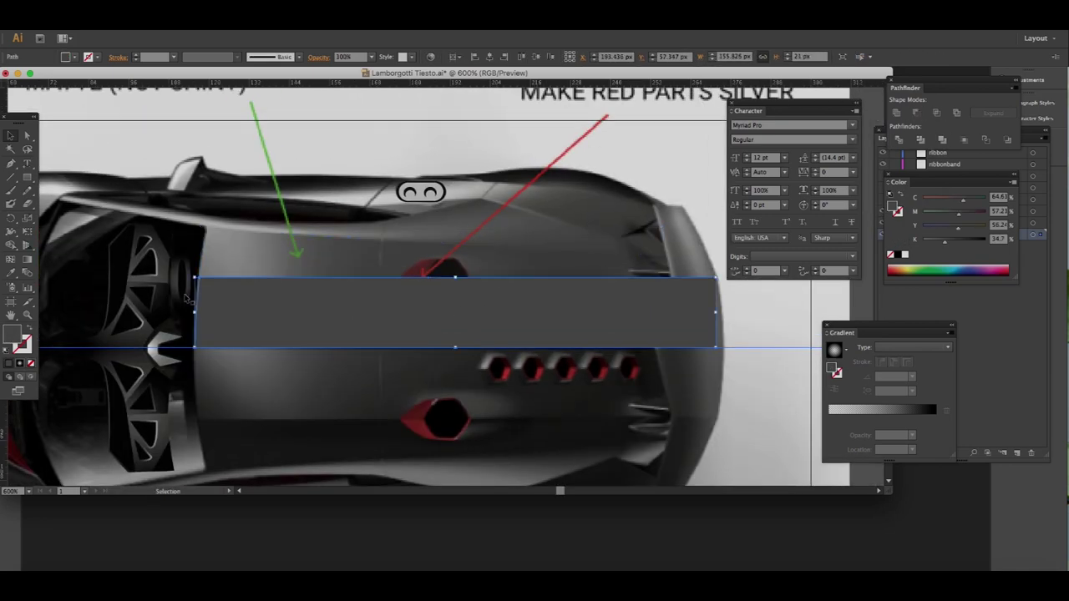
pyautogui.press('3')
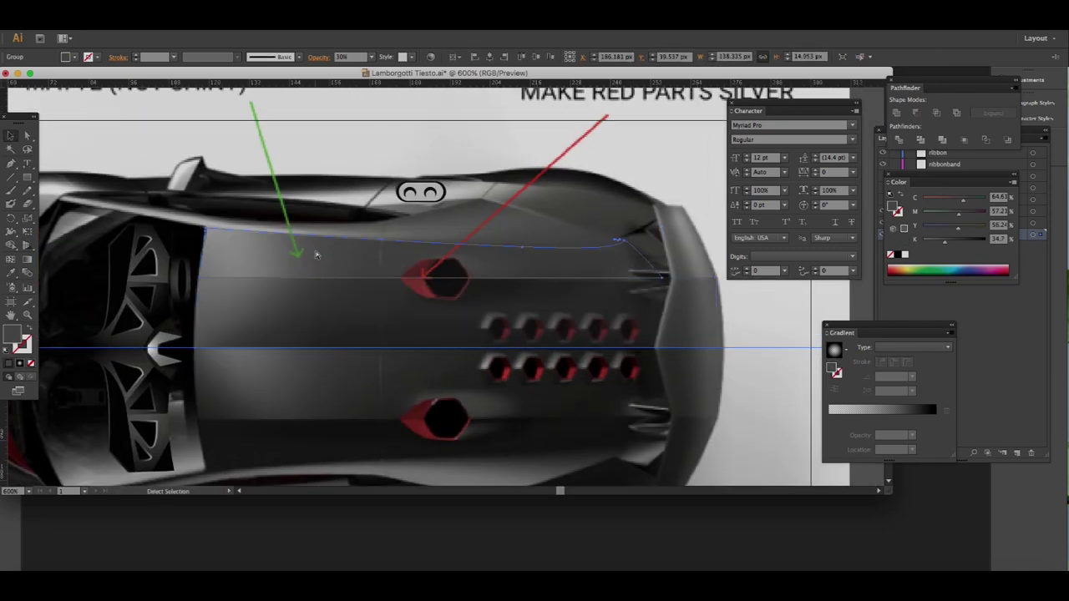
pyautogui.hscroll(3, 685, 302)
pyautogui.hotkey('ctrl', 'shift', 'a')
pyautogui.hotkey('ctrl', '=')
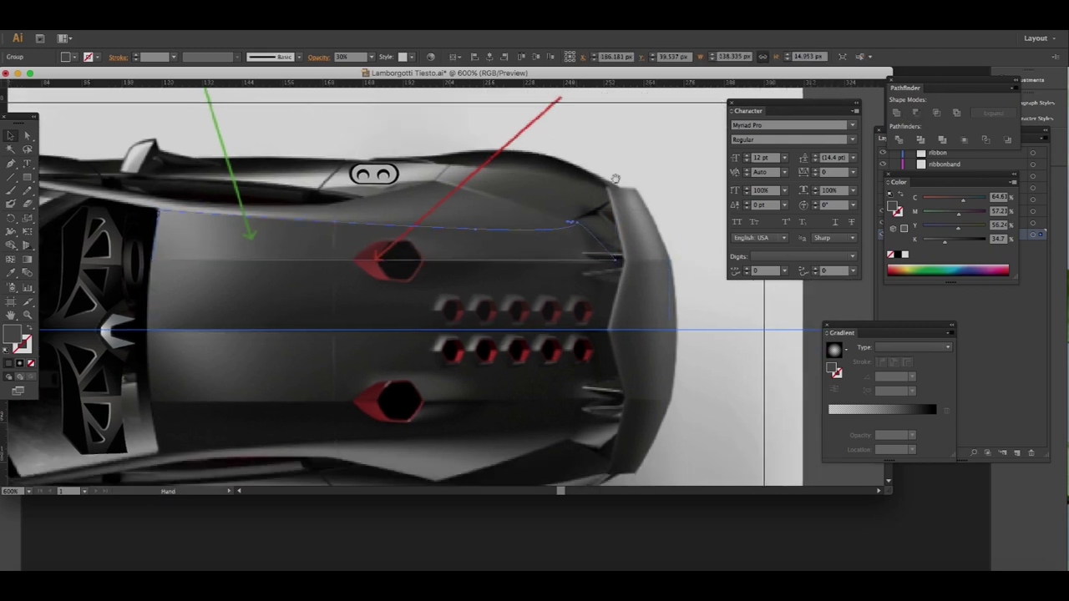
pyautogui.hotkey('ctrl', '=')
# - Trace a six-point outline over the upper red hexagon vent with the Pen tool
pyautogui.press('p')
pyautogui.click(269, 272)
pyautogui.click(318, 237)
pyautogui.click(382, 232)
pyautogui.click(412, 273)
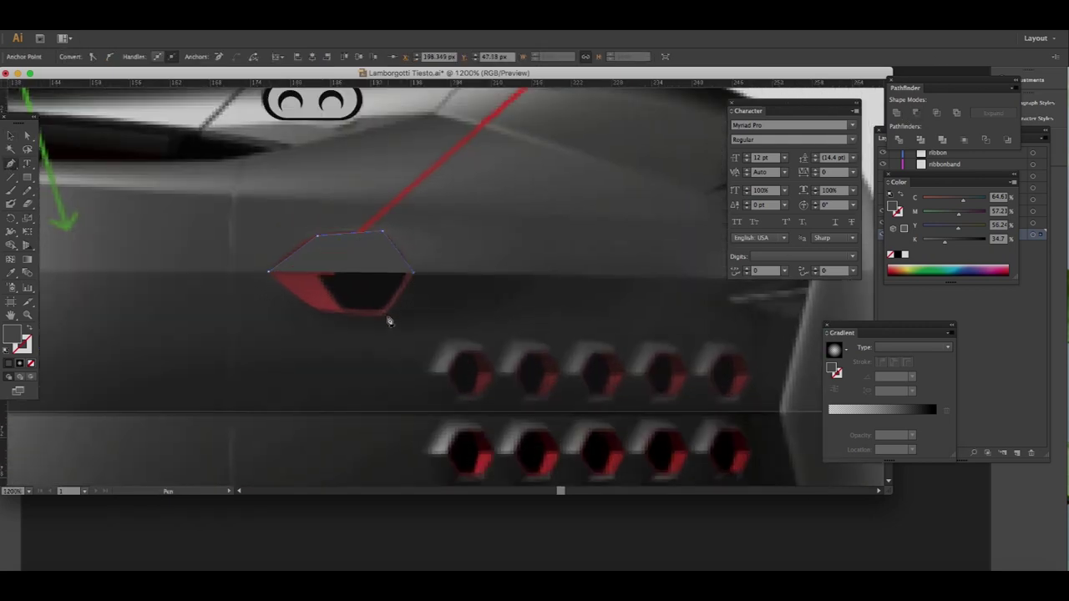
pyautogui.click(385, 314)
pyautogui.click(321, 315)
pyautogui.press('v')
pyautogui.moveTo(370, 288); pyautogui.dragTo(603, 296)
pyautogui.hotkey('ctrl', 'z')
pyautogui.hotkey('shift', 'x')
# - Trim the traced hexagon to its top half with a rectangle and add reshaping anchor points
pyautogui.press('m')
pyautogui.moveTo(176, 185); pyautogui.dragTo(474, 272)
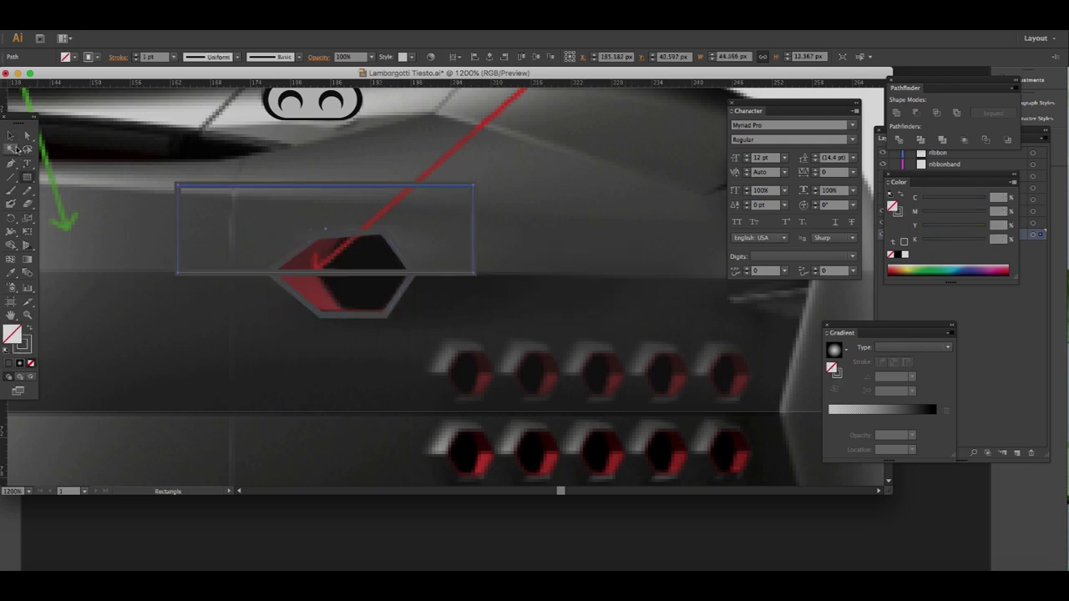
pyautogui.click(384, 314)
pyautogui.keyDown('shift'); pyautogui.click(443, 242); pyautogui.keyUp('shift')
pyautogui.click(936, 113)
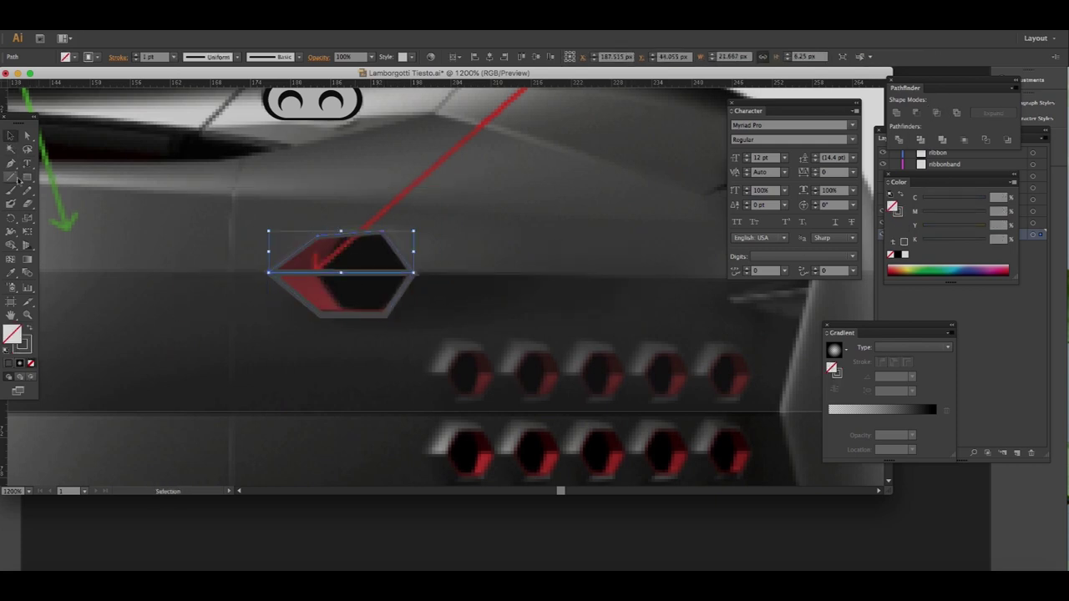
pyautogui.press('p')
pyautogui.click(348, 225)
pyautogui.click(315, 272)
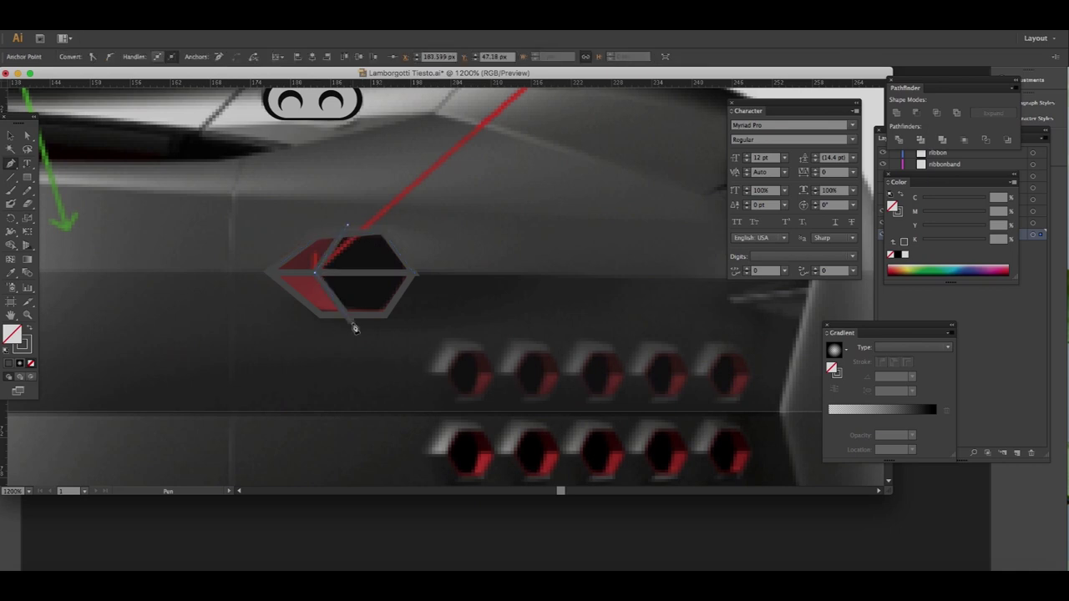
# - Try sampled fills on the hexagon shape, then return it to black
pyautogui.click(10, 136)
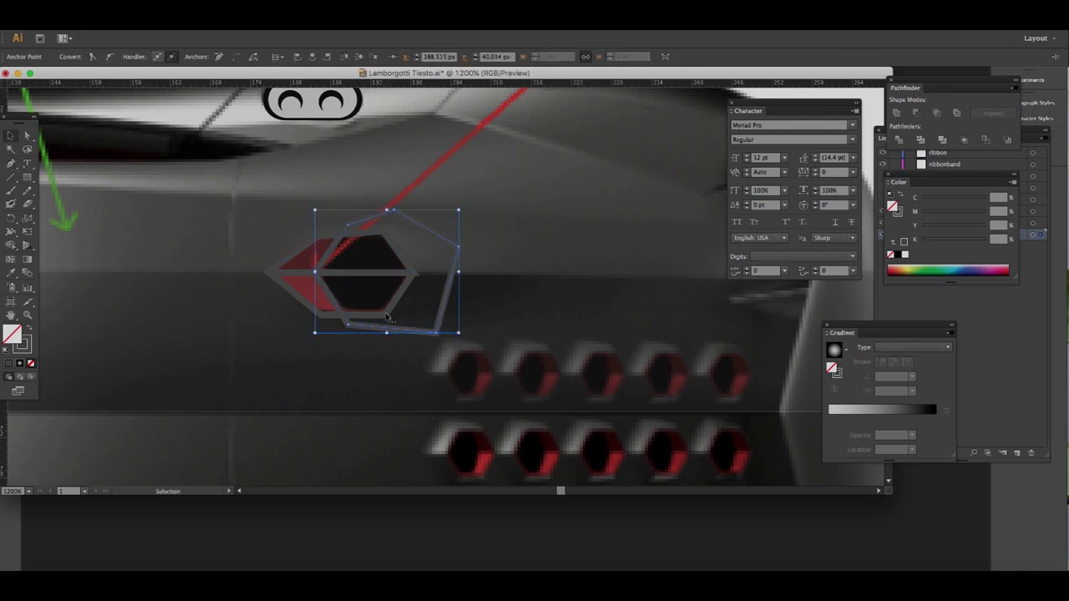
pyautogui.click(359, 284)
pyautogui.click(399, 266)
pyautogui.click(299, 254)
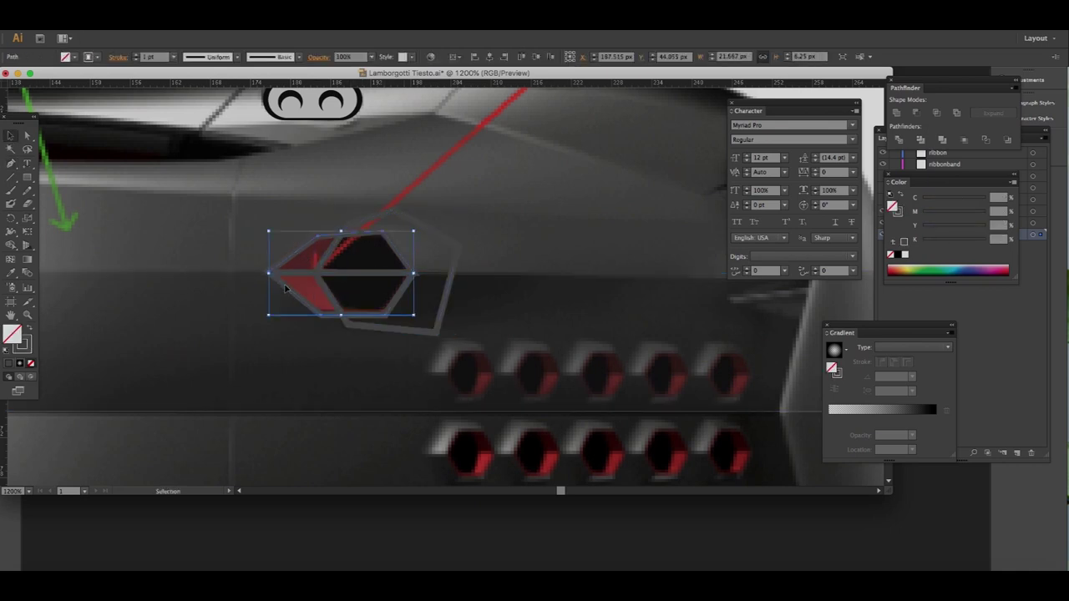
pyautogui.click(10, 136)
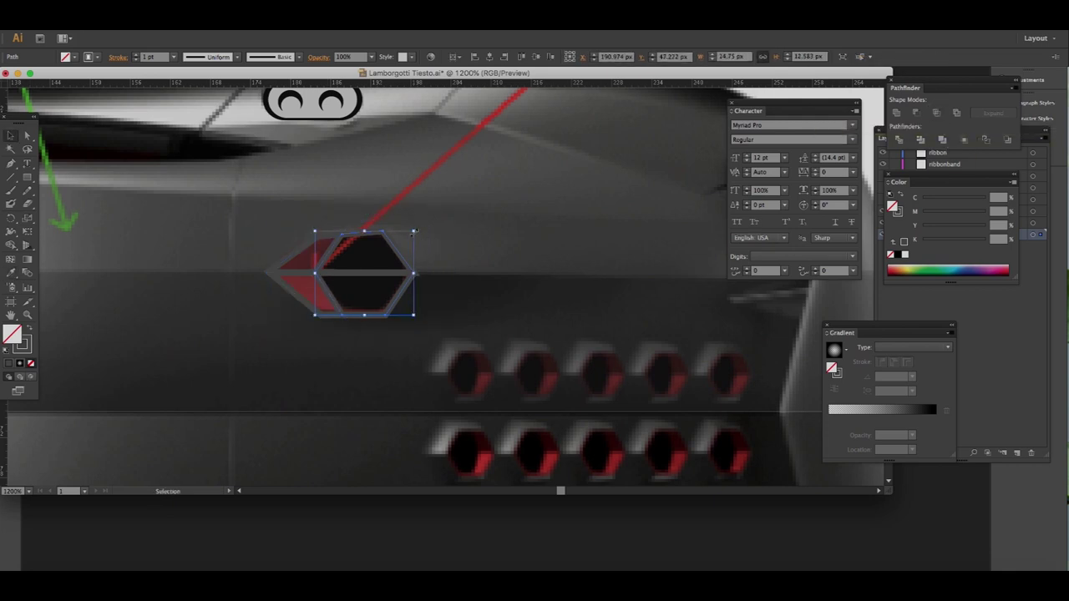
pyautogui.press('i')
pyautogui.click(266, 255)
pyautogui.click(525, 370)
pyautogui.click(275, 375)
pyautogui.click(268, 105)
pyautogui.moveTo(267, 105); pyautogui.dragTo(267, 125)
# - Darken the red shape behind the hexagon with a sampled colour
pyautogui.click(294, 303)
pyautogui.press('i')
pyautogui.click(320, 315)
pyautogui.hotkey('ctrl', '-')
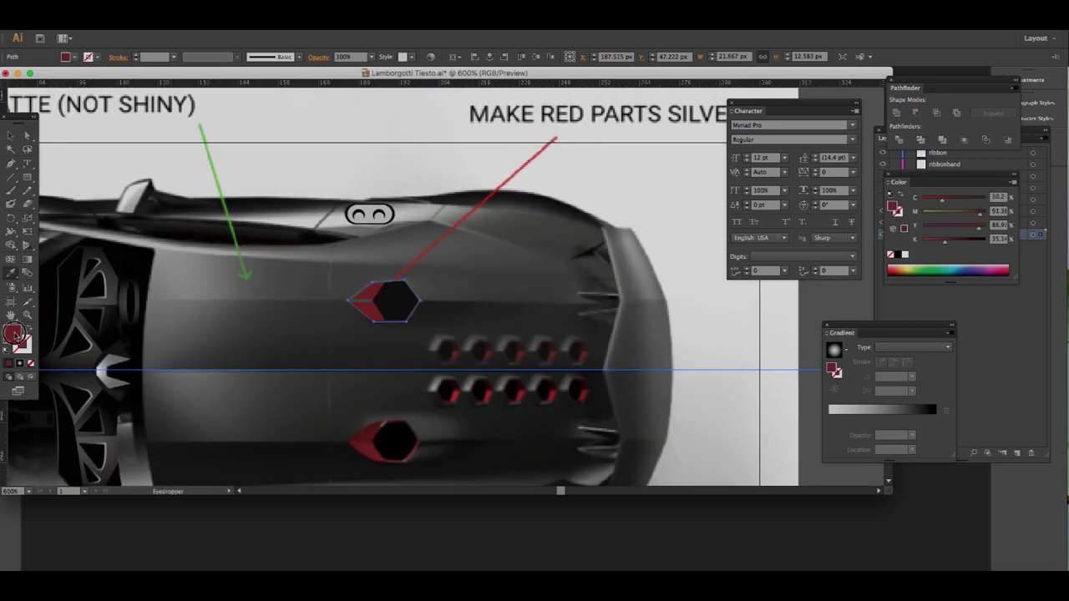
# - Give the hexagon's red side a light silver linear gradient dragged across it
pyautogui.doubleClick(15, 336)
pyautogui.click(710, 344)
pyautogui.moveTo(298, 196)
pyautogui.mouseDown()
pyautogui.moveTo(302, 341)
pyautogui.moveTo(336, 213)
pyautogui.mouseUp()
pyautogui.press('.')
pyautogui.hotkey('ctrl', 'z')
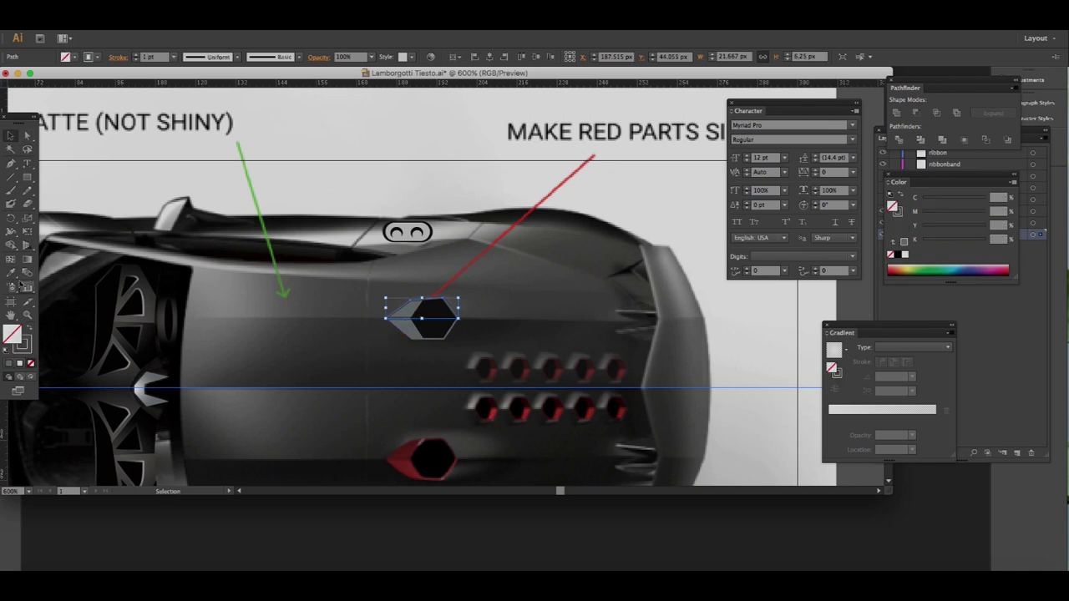
pyautogui.moveTo(203, 305); pyautogui.dragTo(190, 314)
pyautogui.press('g')
pyautogui.press('.')
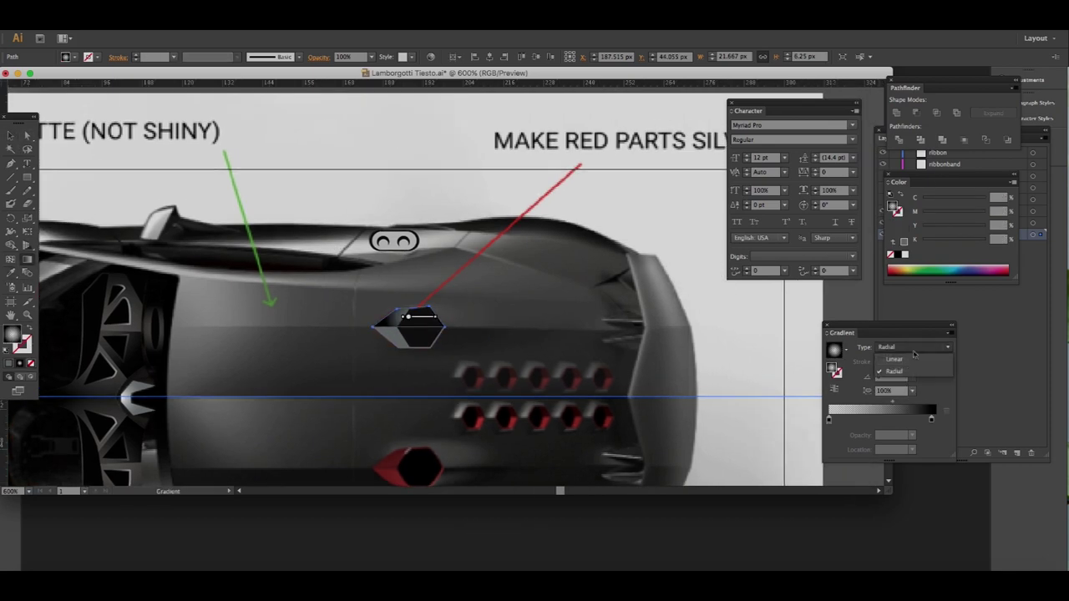
pyautogui.moveTo(410, 299); pyautogui.dragTo(420, 342)
pyautogui.press('v')
pyautogui.click(120, 215)
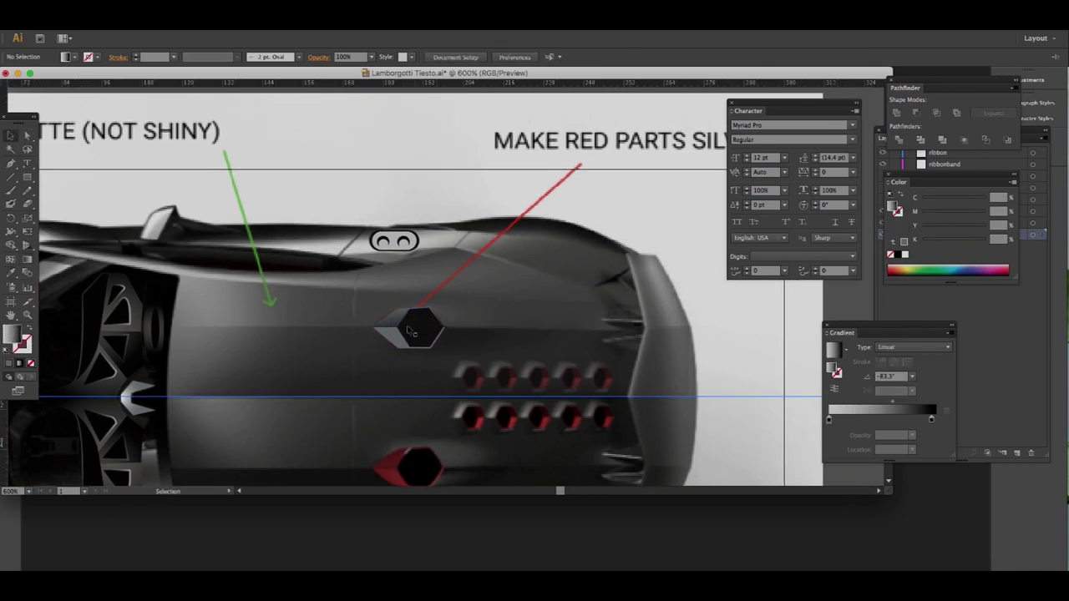
# - Zoom in to check the vent, then pan toward the side vents
pyautogui.hotkey('ctrl', '+')
pyautogui.hotkey('ctrl', '+')
pyautogui.hotkey('ctrl', '+')
pyautogui.click(368, 384)
pyautogui.moveTo(351, 409)
pyautogui.mouseDown()
pyautogui.moveTo(503, 338)
pyautogui.moveTo(473, 299)
pyautogui.mouseUp()
pyautogui.hotkey('ctrl', 'z')
pyautogui.hotkey('ctrl', '-')
pyautogui.hotkey('ctrl', '-')
pyautogui.hotkey('ctrl', '-')
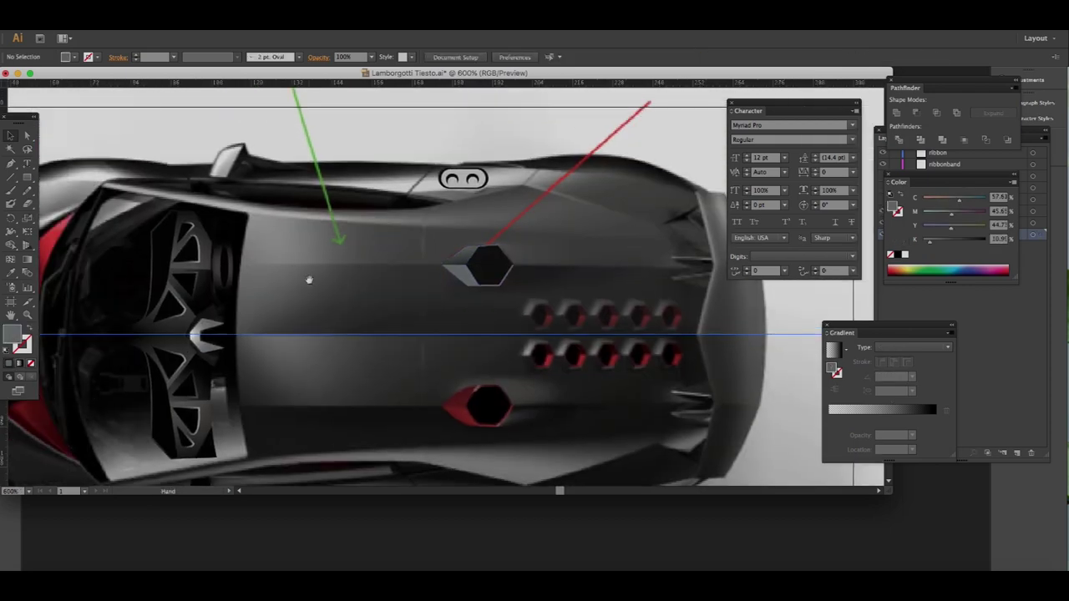
pyautogui.moveTo(158, 270); pyautogui.dragTo(351, 229)
pyautogui.scroll(-3, 351, 229)
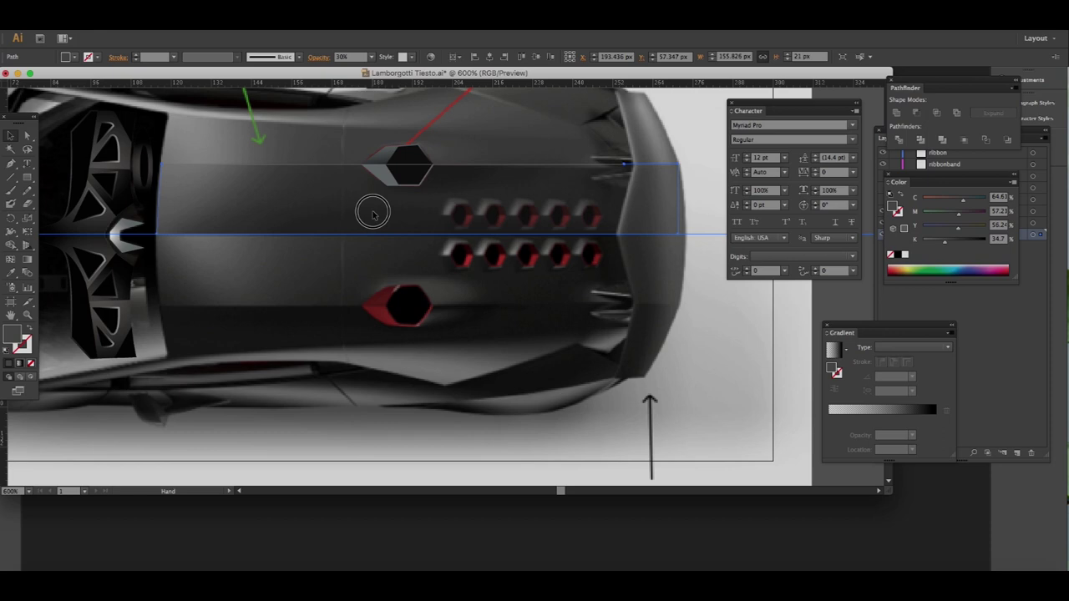
# - Draw a black-filled hexagon over the last small top-row vent
pyautogui.click(704, 432)
pyautogui.scroll(1, 706, 431)
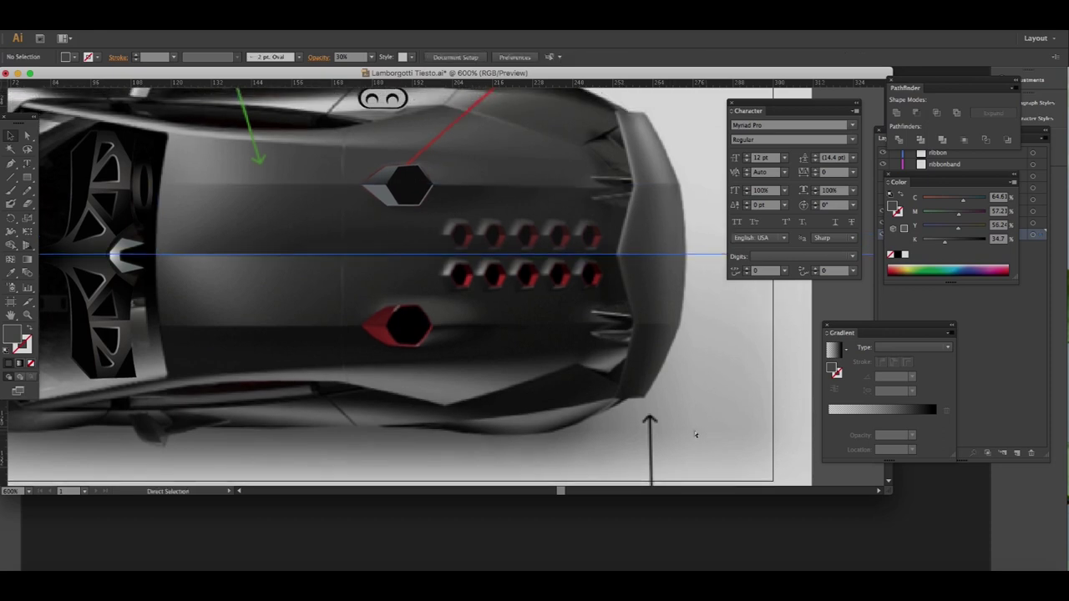
pyautogui.hotkey('ctrl', '+')
pyautogui.hotkey('ctrl', '+')
pyautogui.hscroll(2, 569, 305)
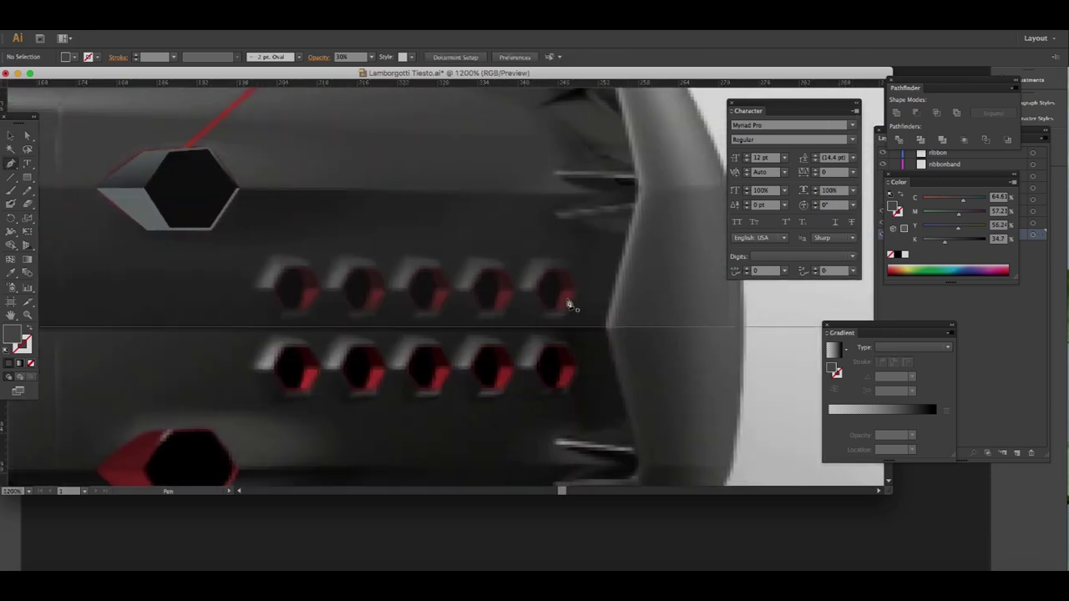
pyautogui.click(551, 271)
pyautogui.moveTo(27, 177); pyautogui.dragTo(84, 217)
pyautogui.moveTo(556, 288)
pyautogui.mouseDown()
pyautogui.moveTo(575, 301)
pyautogui.moveTo(547, 289)
pyautogui.mouseUp()
pyautogui.hotkey('shift', 'x')
pyautogui.press('v')
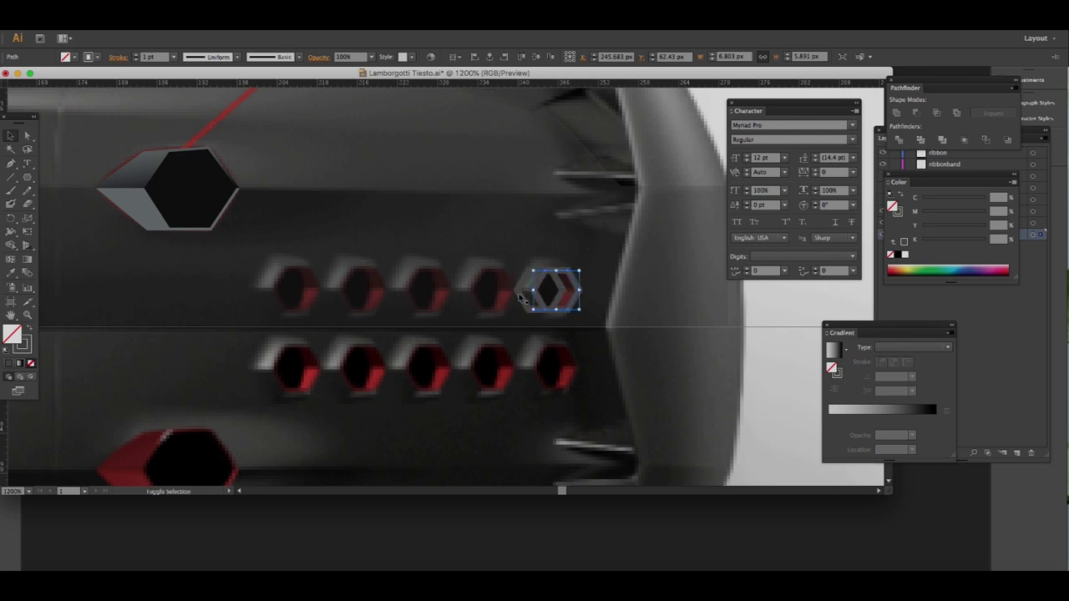
pyautogui.hotkey('shift', 'x')
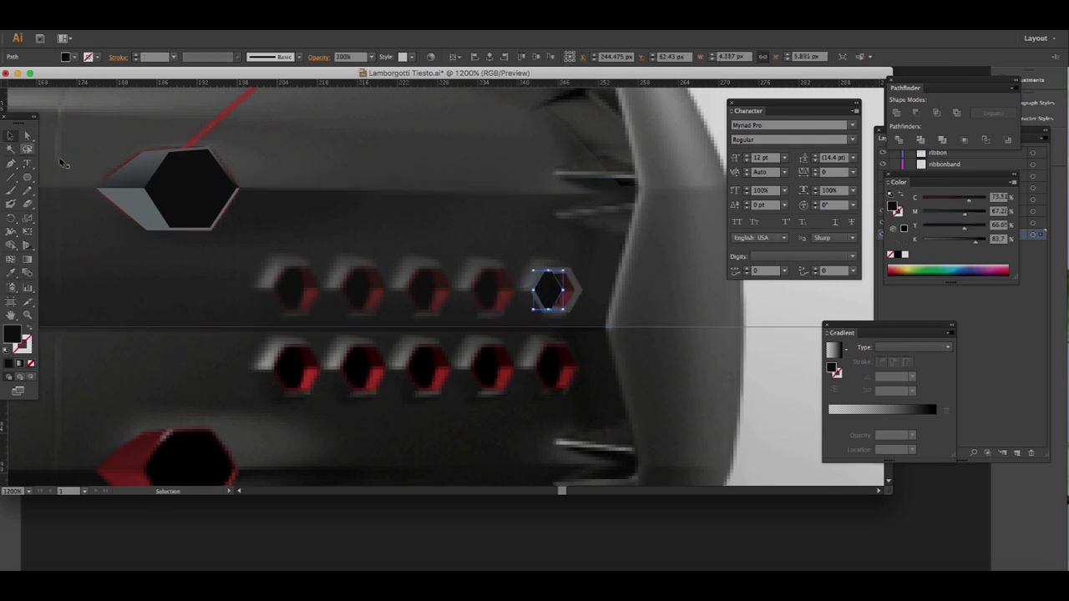
# - Split the small hexagon with a rectangle across its upper half using Pathfinder
pyautogui.hscroll(3, 259, 321)
pyautogui.moveTo(28, 177); pyautogui.dragTo(91, 177)
pyautogui.moveTo(415, 246); pyautogui.dragTo(528, 290)
pyautogui.click(14, 137)
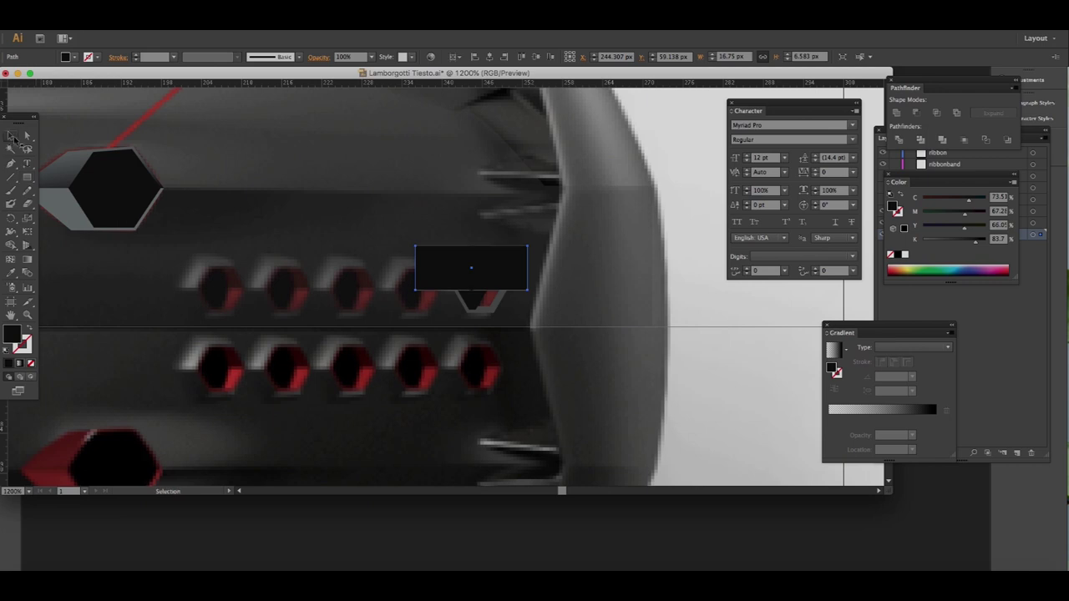
pyautogui.click(492, 310)
pyautogui.keyDown('shift'); pyautogui.click(509, 267); pyautogui.keyUp('shift')
pyautogui.hotkey('ctrl', '7')
# - Sample the large vent's grey gradient onto the hexagon and angle the top cap's gradient diagonally
pyautogui.press('i')
pyautogui.click(65, 177)
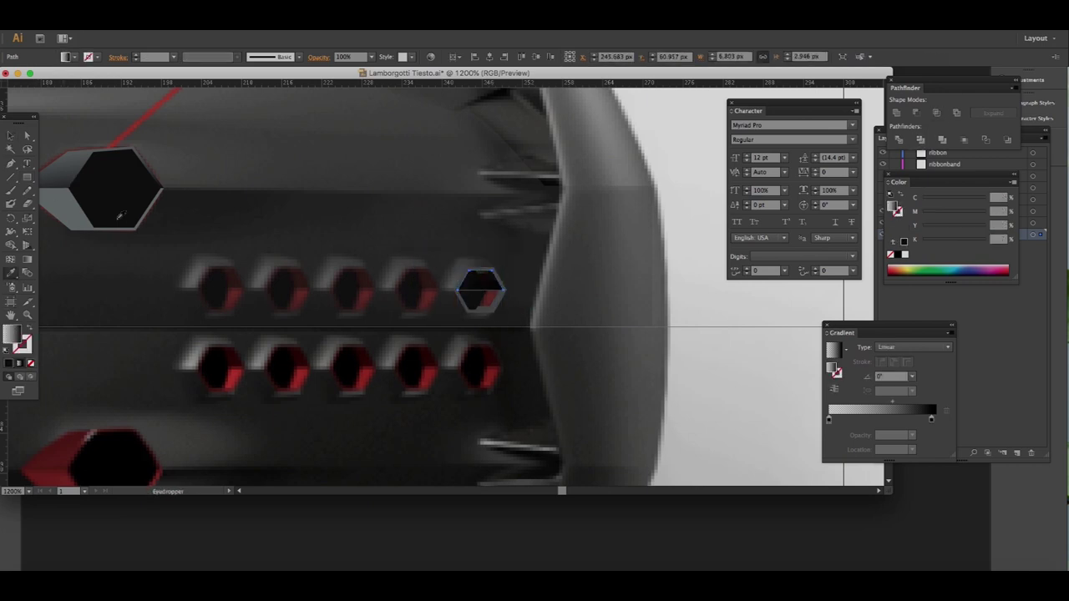
pyautogui.press('i')
pyautogui.click(73, 209)
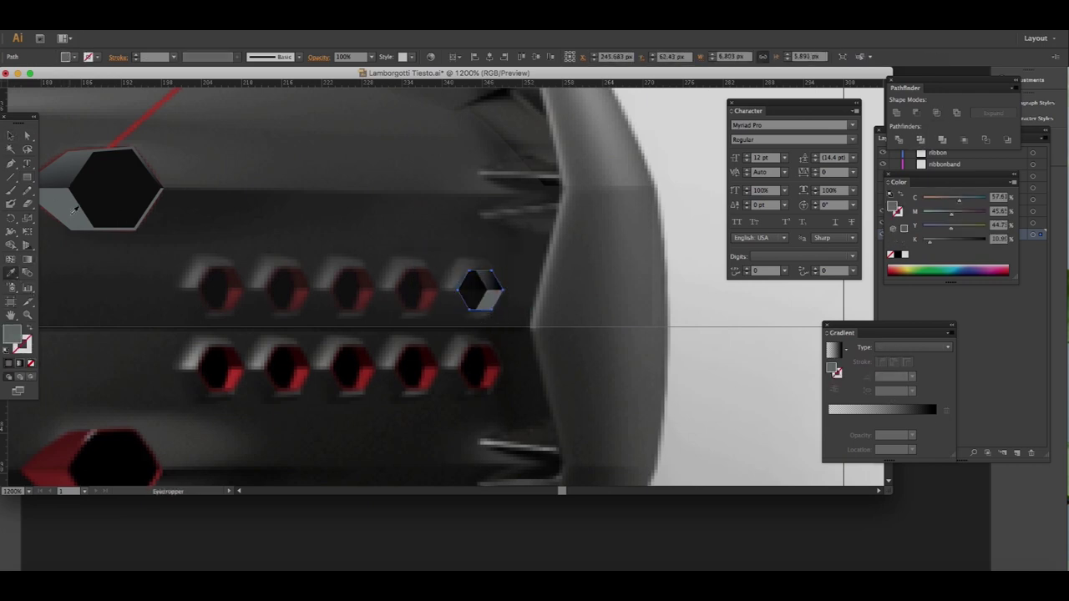
pyautogui.click(472, 294)
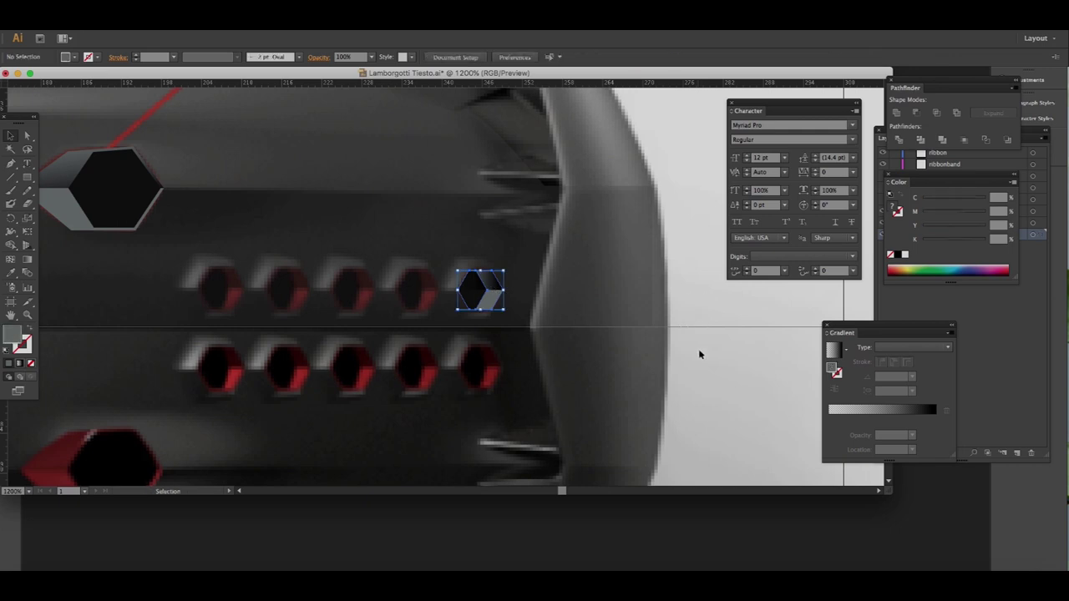
pyautogui.hotkey('ctrl', '+')
pyautogui.click(478, 298)
pyautogui.keyDown('shift'); pyautogui.click(488, 300); pyautogui.keyUp('shift')
pyautogui.click(498, 269)
pyautogui.moveTo(483, 243); pyautogui.dragTo(499, 294)
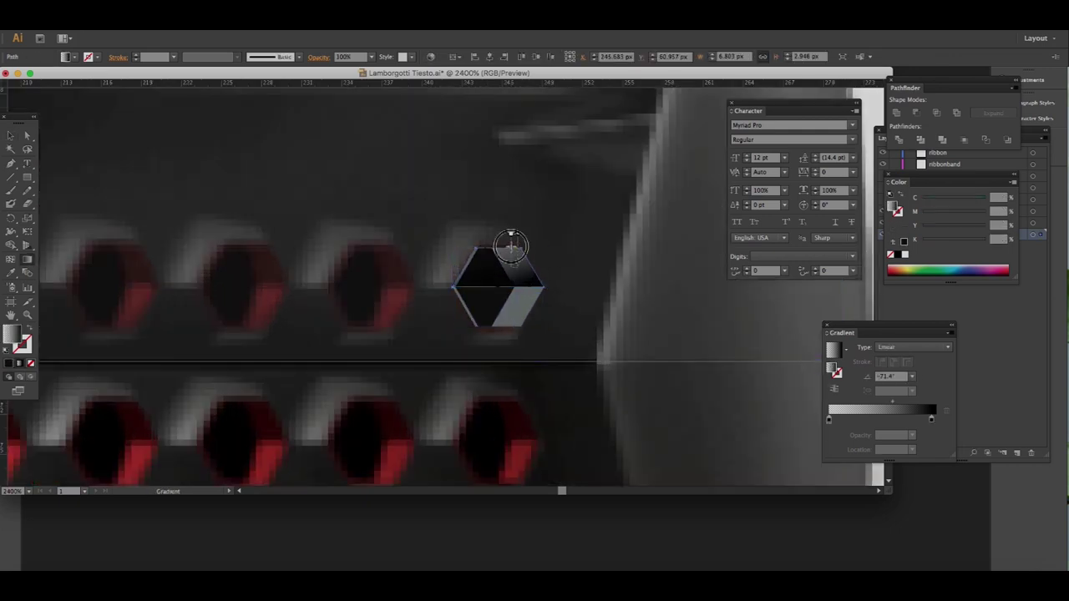
pyautogui.hotkey('ctrl', 'shift', 'a')
pyautogui.hotkey('ctrl', '-')
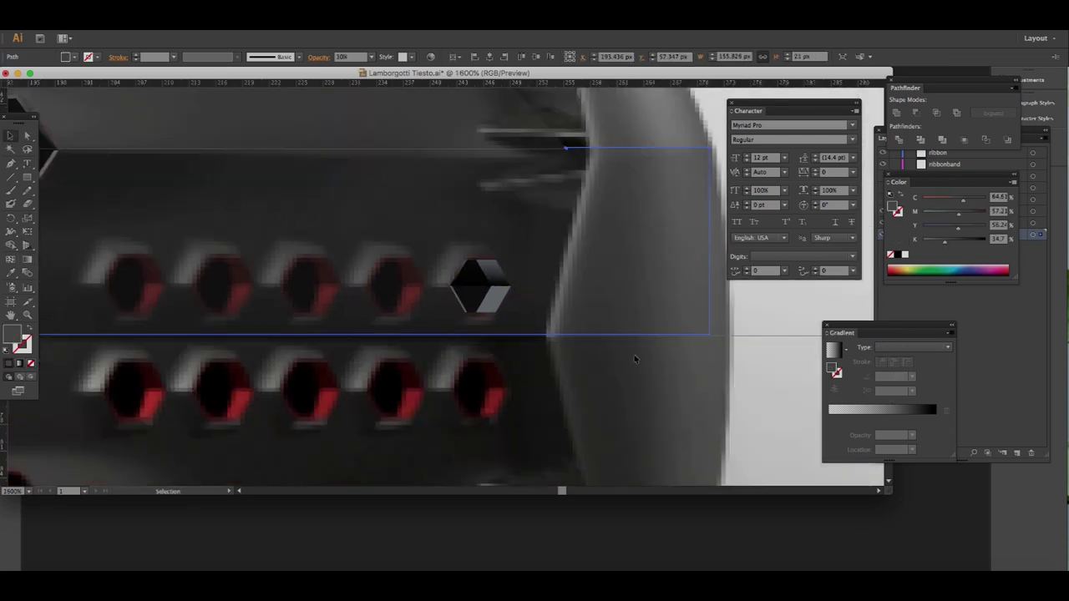
# - Add a second outline hexagon, split its lower half, and give it the grey fill
pyautogui.moveTo(28, 177); pyautogui.dragTo(71, 216)
pyautogui.moveTo(472, 306); pyautogui.dragTo(499, 335)
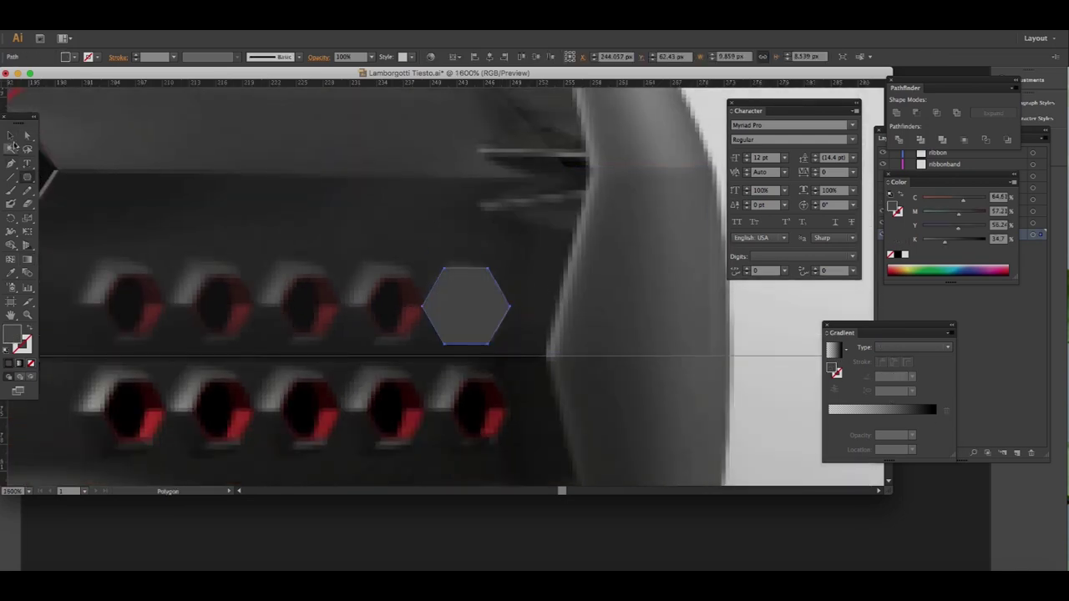
pyautogui.hotkey('shift', 'x')
pyautogui.moveTo(28, 177); pyautogui.dragTo(45, 177)
pyautogui.moveTo(461, 339); pyautogui.dragTo(548, 305)
pyautogui.click(437, 286)
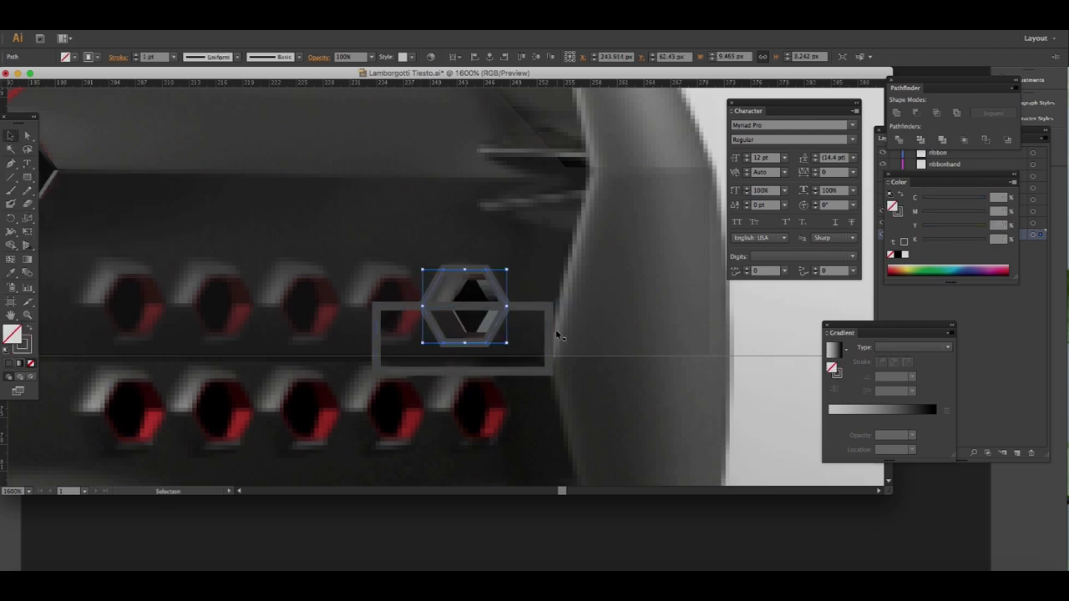
pyautogui.press('.')
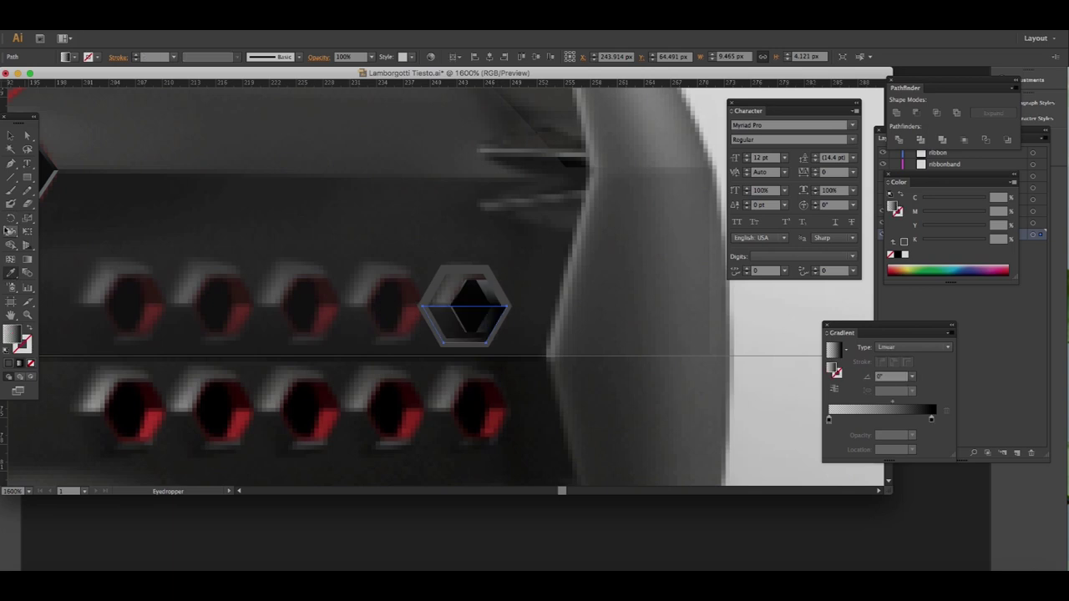
pyautogui.click(10, 138)
pyautogui.click(440, 286)
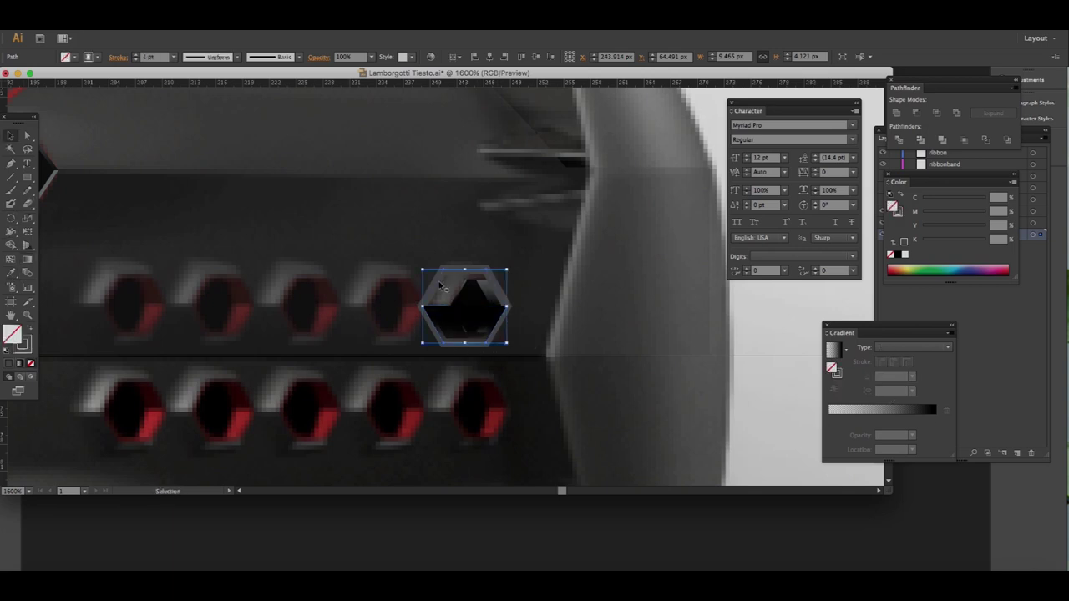
pyautogui.hotkey('ctrl', '-')
pyautogui.click(70, 227)
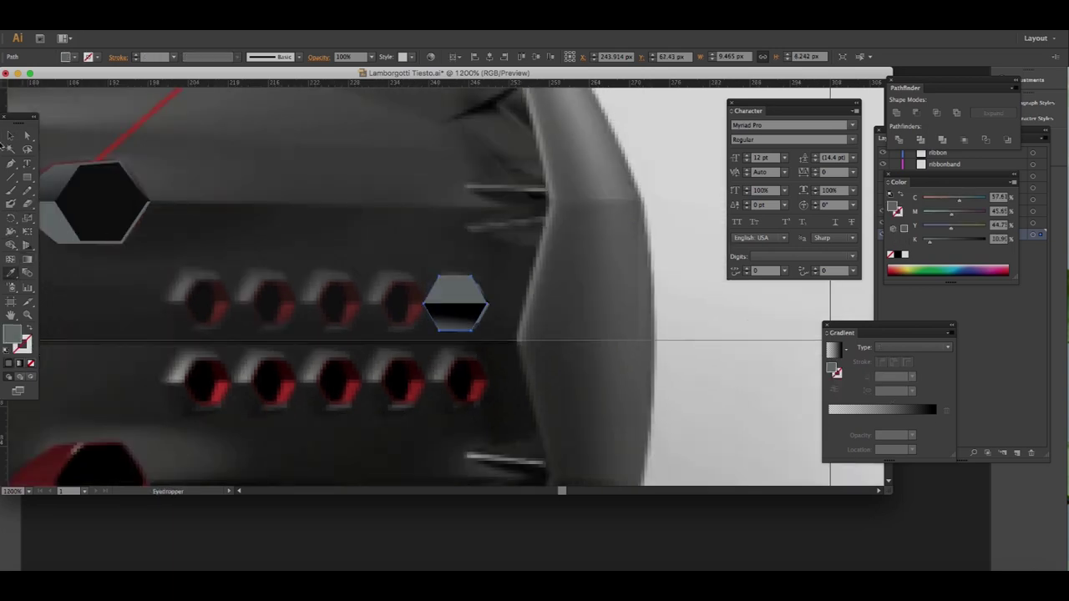
# - Group the hexagon pieces and set the group to 50% opacity
pyautogui.keyDown('shift'); pyautogui.click(451, 313); pyautogui.keyUp('shift')
pyautogui.hotkey('ctrl', 'g')
pyautogui.press('v')
pyautogui.click(371, 57)
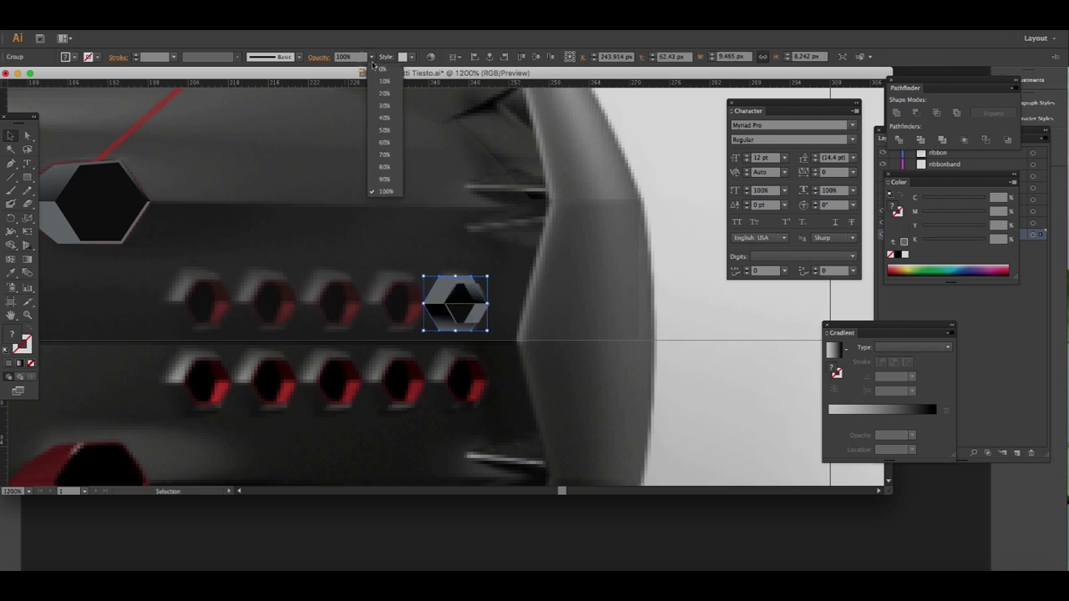
pyautogui.click(385, 129)
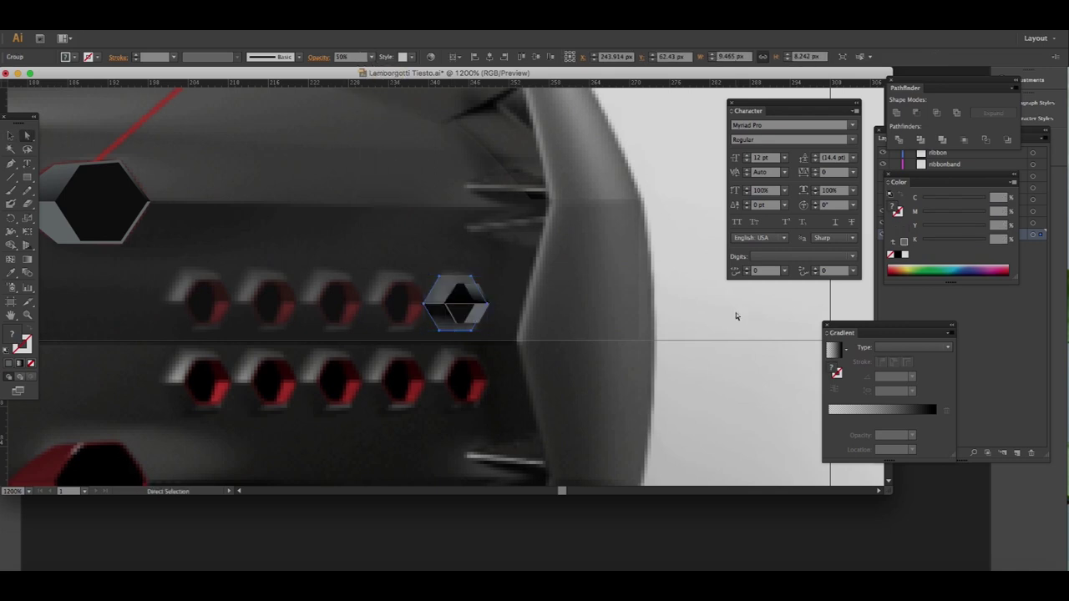
# - Alt-drag the hexagon one vent left and repeat with Ctrl+D to make five in a row
pyautogui.keyDown('ctrl'); pyautogui.click(459, 299); pyautogui.keyUp('ctrl')
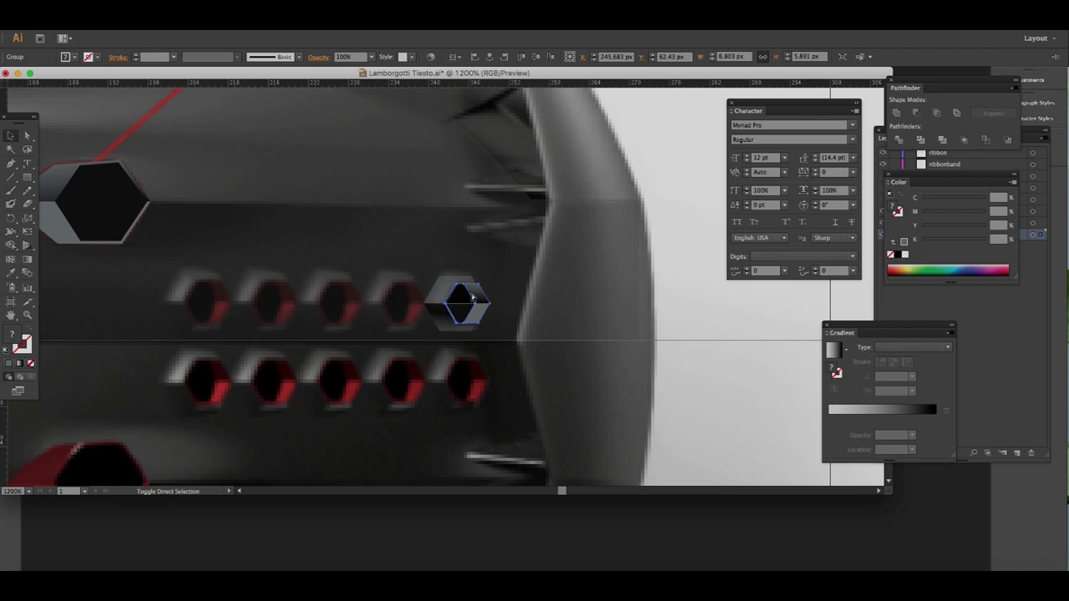
pyautogui.moveTo(473, 298); pyautogui.dragTo(410, 292)
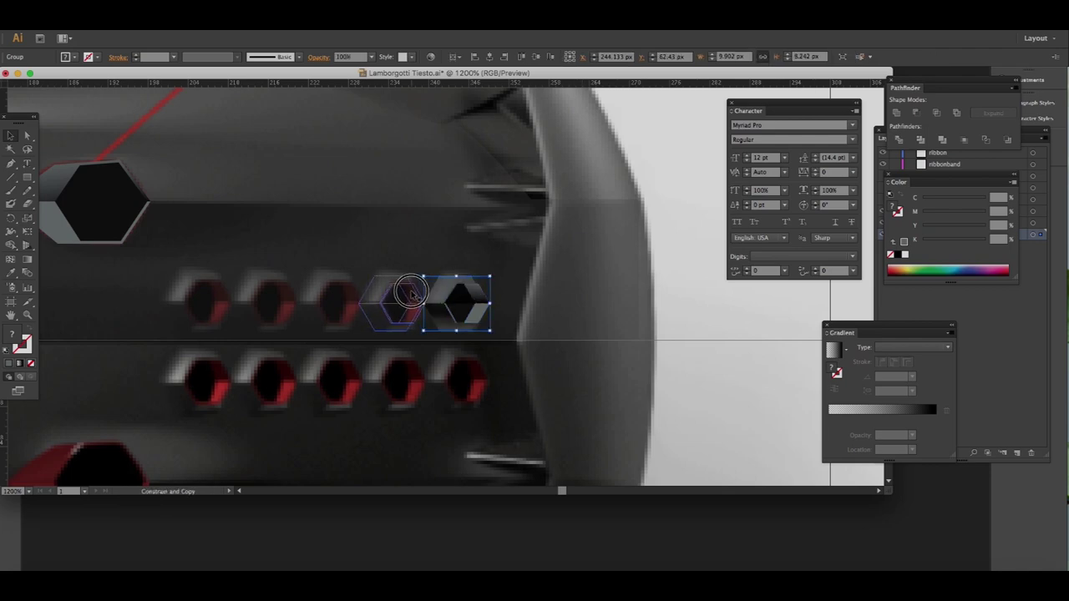
pyautogui.hotkey('ctrl', 'd')
pyautogui.hotkey('ctrl', 'd')
pyautogui.hotkey('ctrl', 'd')
pyautogui.scroll(-3, 268, 219)
pyautogui.keyDown('shift'); pyautogui.click(267, 219); pyautogui.keyUp('shift')
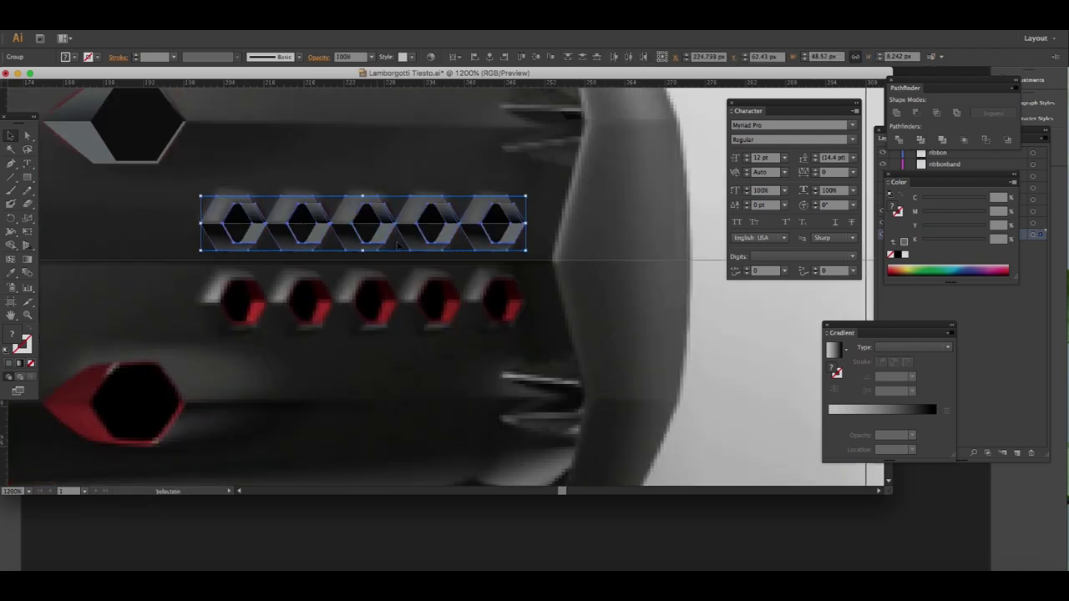
pyautogui.click(749, 331)
pyautogui.scroll(-2, 749, 332)
pyautogui.moveTo(370, 229); pyautogui.dragTo(542, 250)
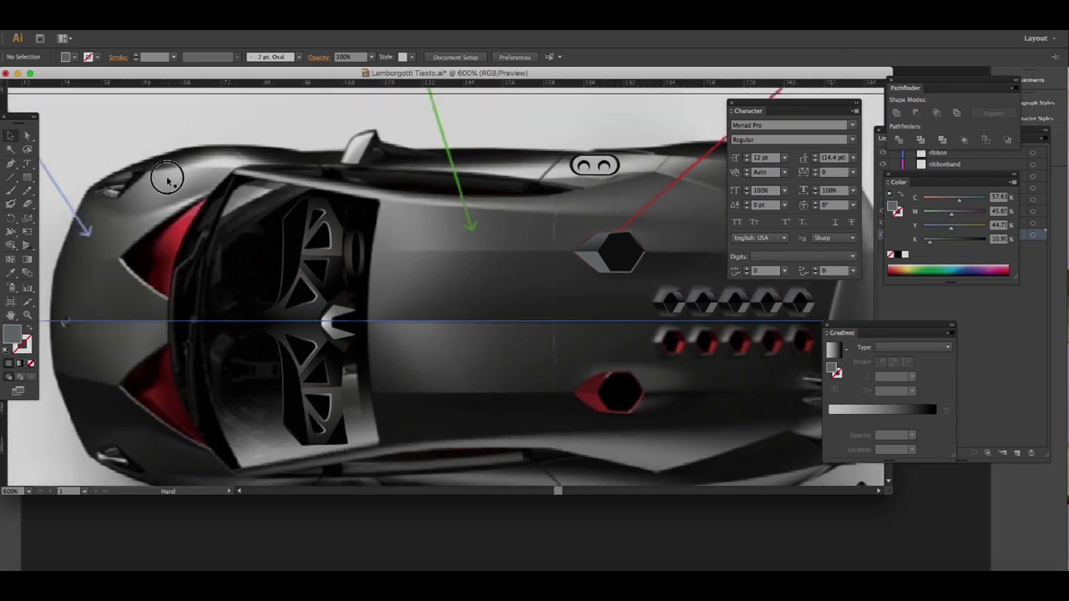
# - Fill the red front ribbon with grey sampled from the car body
pyautogui.scroll(2, 29, 418)
pyautogui.moveTo(164, 299); pyautogui.dragTo(172, 286)
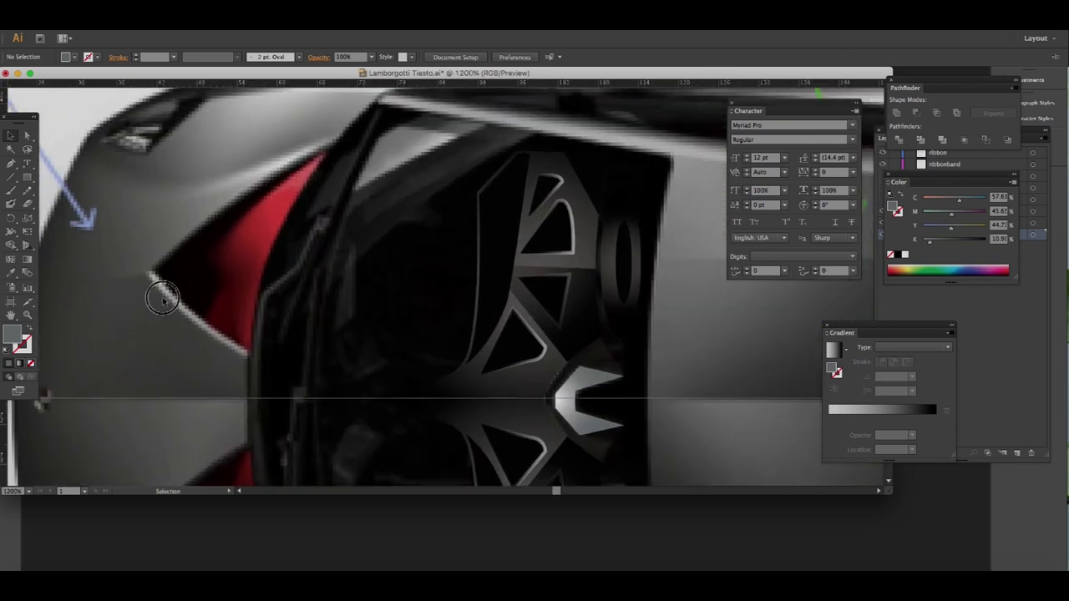
pyautogui.click(270, 240)
pyautogui.moveTo(27, 177); pyautogui.dragTo(83, 201)
pyautogui.moveTo(390, 307); pyautogui.dragTo(571, 467)
pyautogui.hotkey('ctrl', 'z')
pyautogui.press('v')
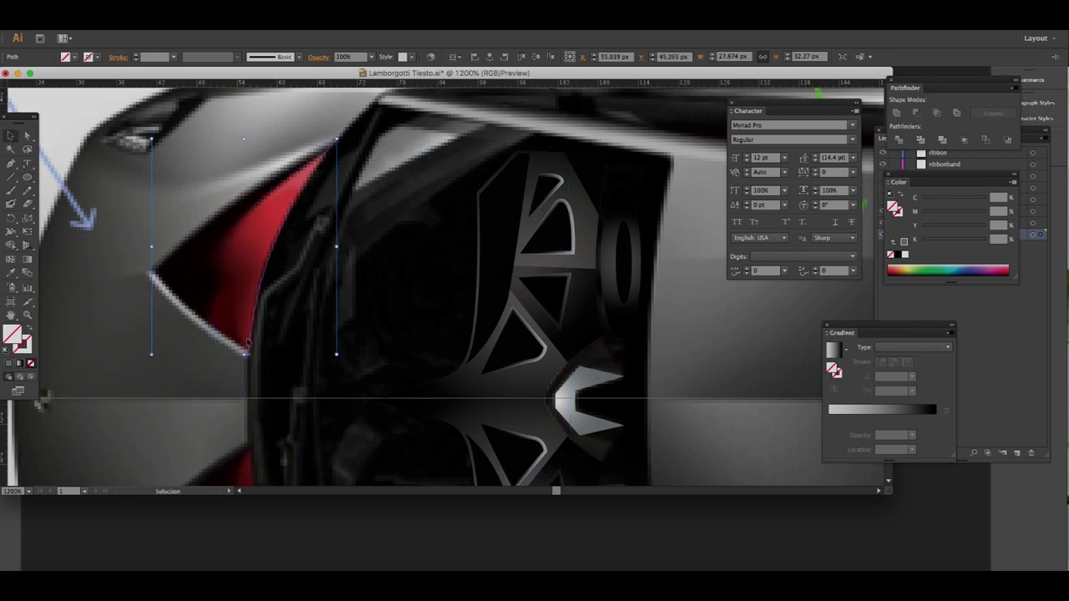
pyautogui.press('i')
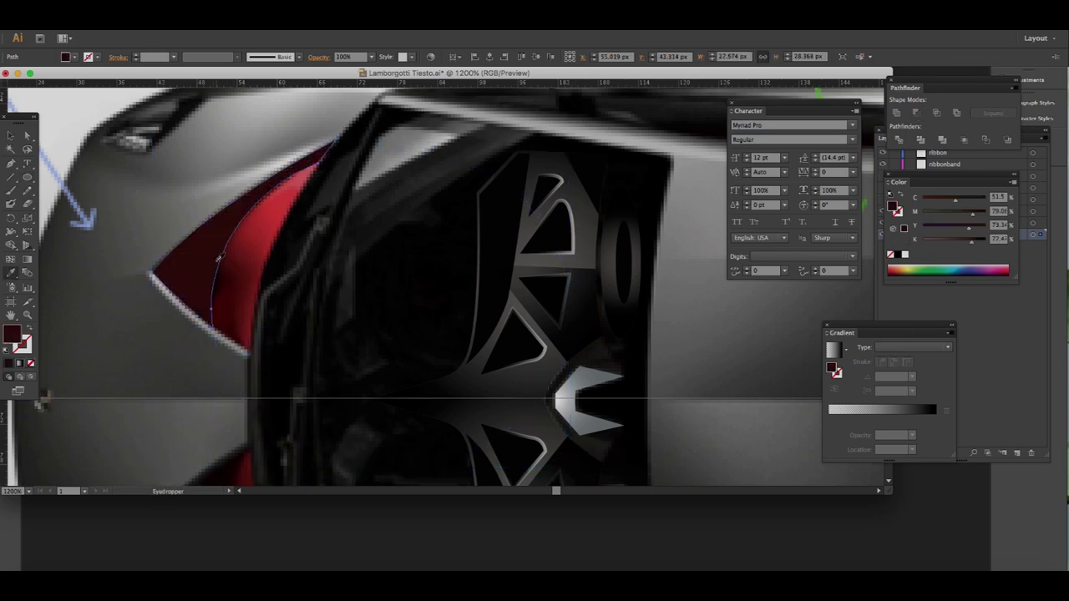
pyautogui.click(528, 260)
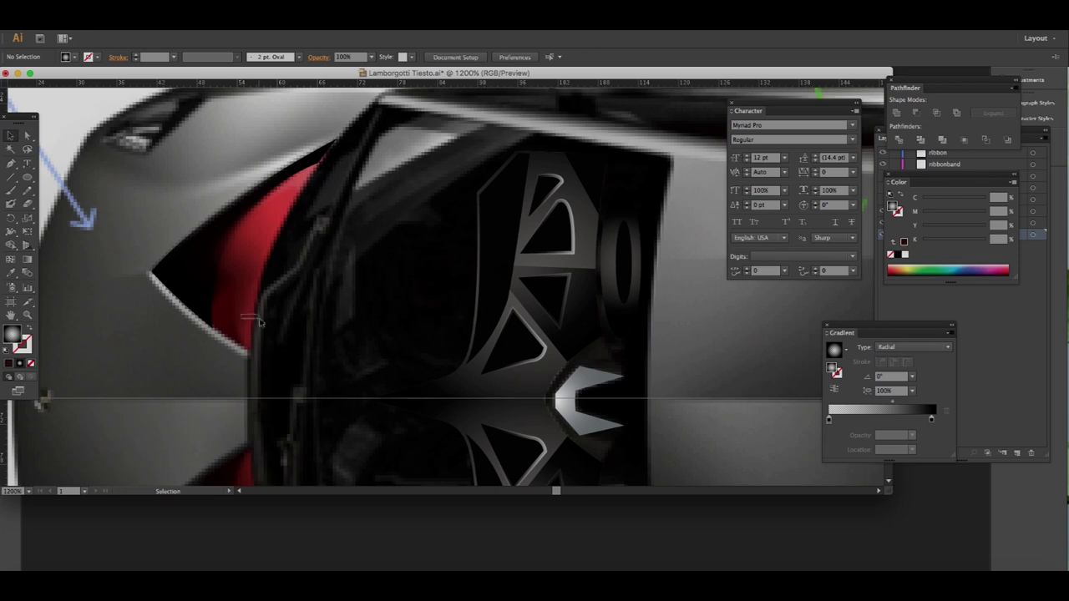
pyautogui.hotkey('ctrl', '-')
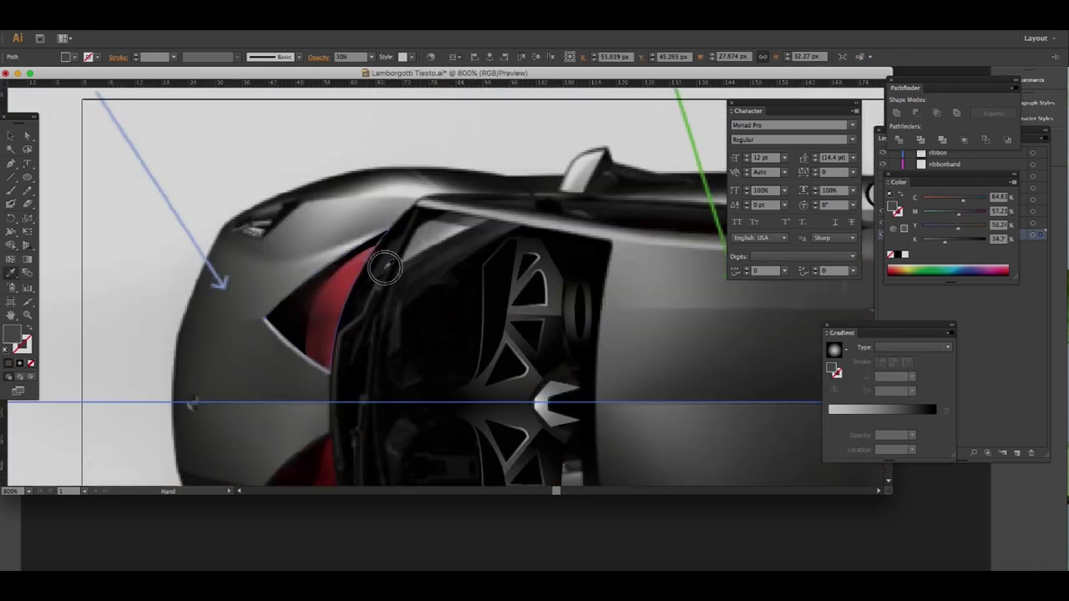
pyautogui.click(336, 296)
# - Cut a circle out of the ribbon's edge with Minus Front to form the wedge
pyautogui.press('l')
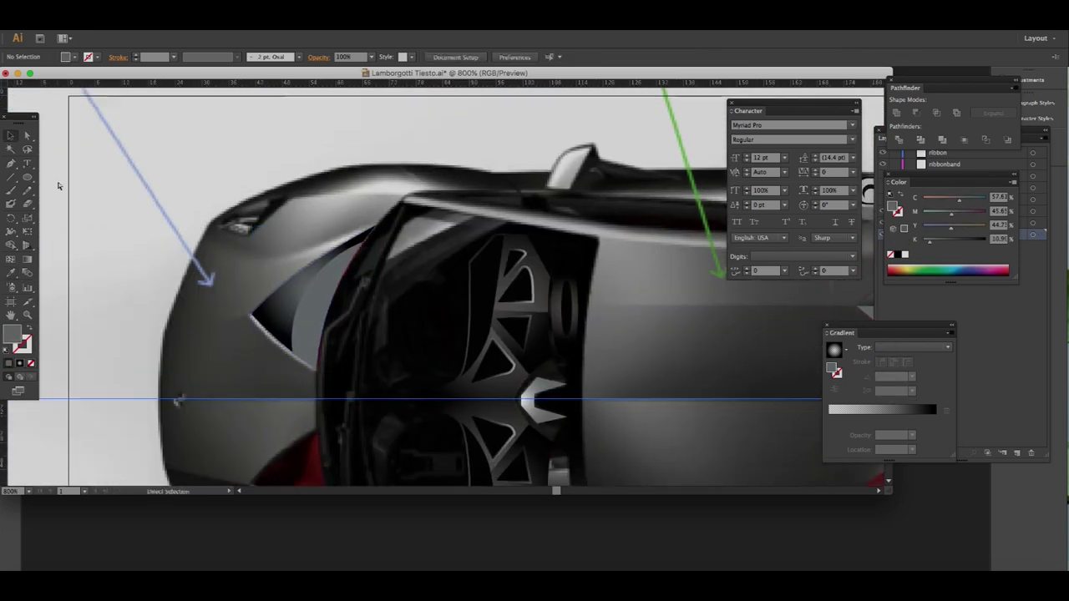
pyautogui.hotkey('ctrl', '+')
pyautogui.moveTo(163, 297)
pyautogui.mouseDown()
pyautogui.moveTo(335, 453)
pyautogui.moveTo(319, 447)
pyautogui.mouseUp()
pyautogui.press('a')
pyautogui.click(915, 113)
# - Give the wedge a dark linear gradient running diagonally down its length
pyautogui.press('g')
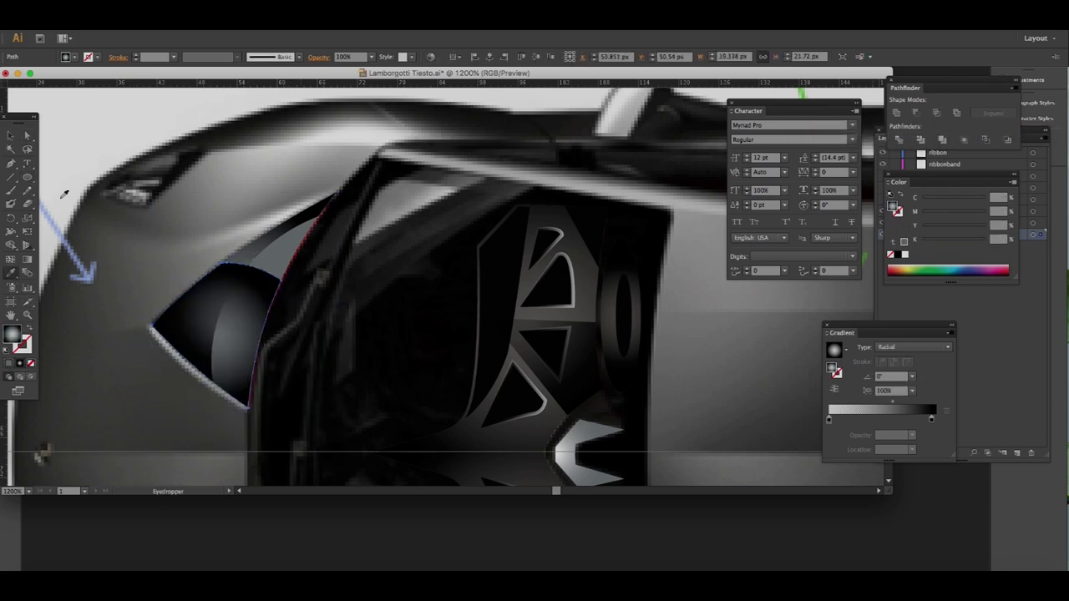
pyautogui.moveTo(276, 285); pyautogui.dragTo(224, 374)
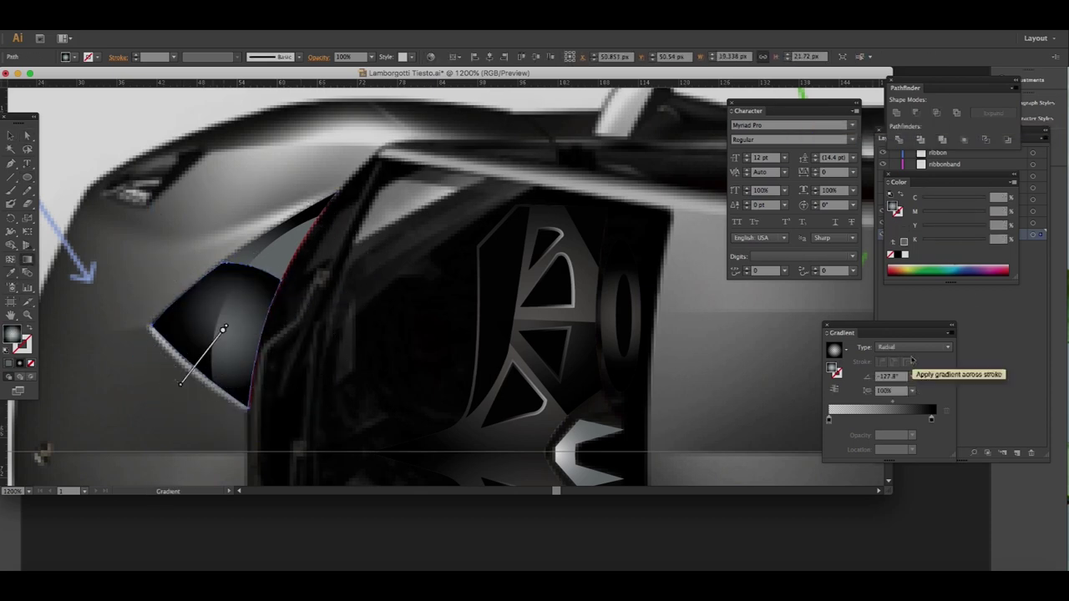
pyautogui.click(913, 347)
pyautogui.click(910, 334)
pyautogui.moveTo(284, 263); pyautogui.dragTo(227, 415)
pyautogui.moveTo(244, 249); pyautogui.dragTo(186, 405)
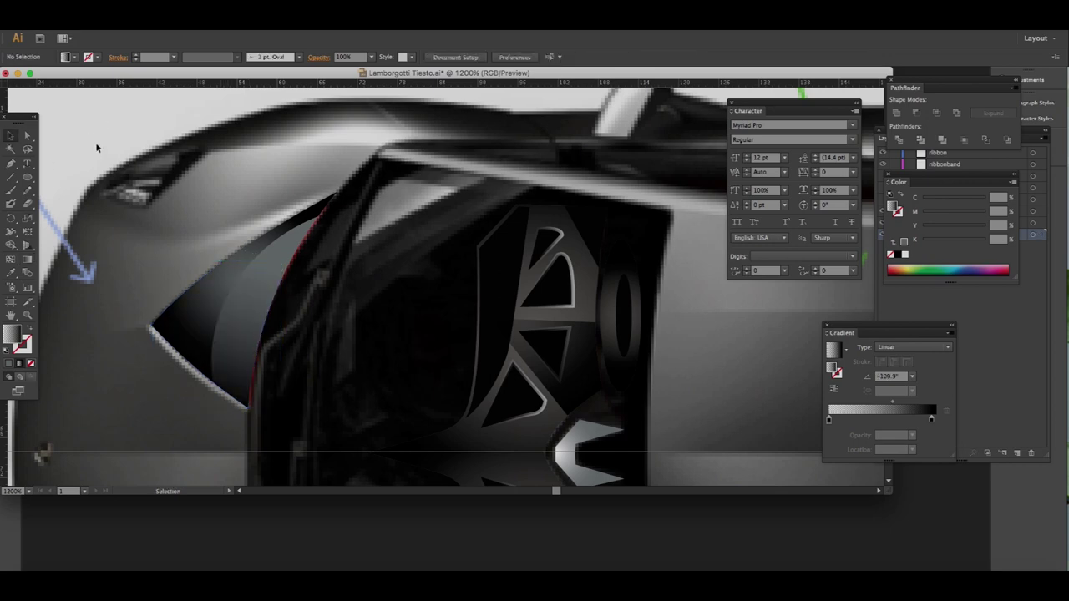
pyautogui.moveTo(231, 281); pyautogui.dragTo(174, 437)
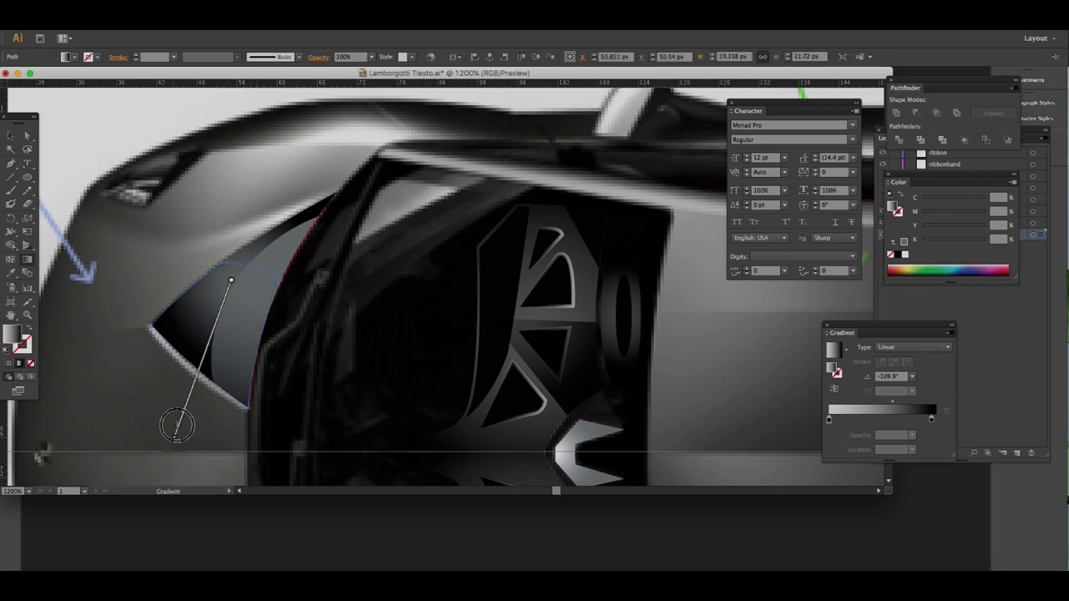
pyautogui.press('v')
# - Swap the wedge's fill and stroke to give it a light grey outline
pyautogui.hotkey('ctrl', 'shift', 'a')
pyautogui.click(233, 391)
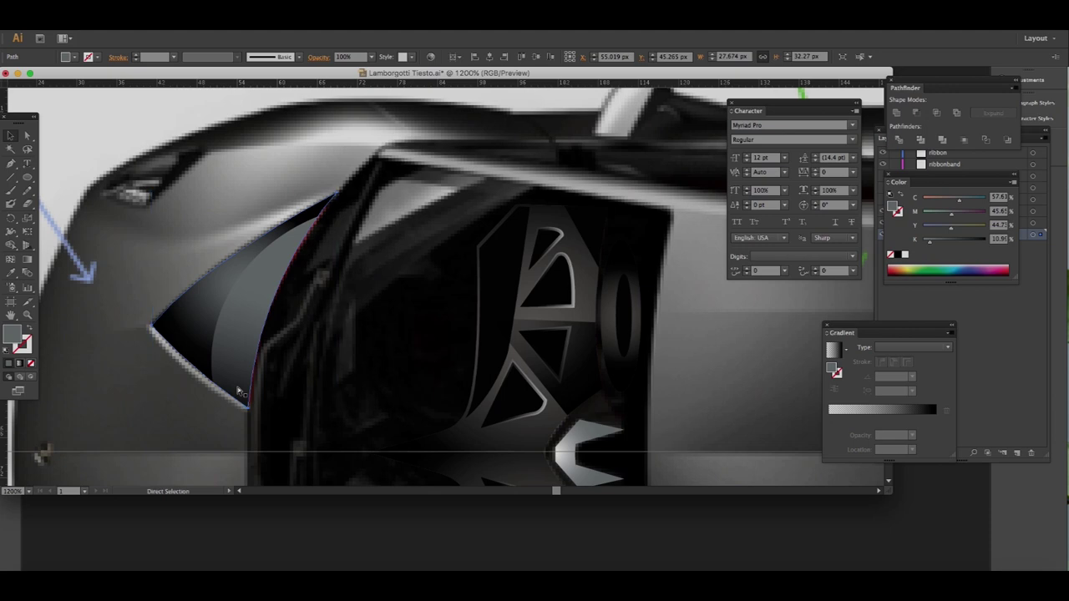
pyautogui.hotkey('shift', 'x')
pyautogui.press('a')
pyautogui.click(267, 327)
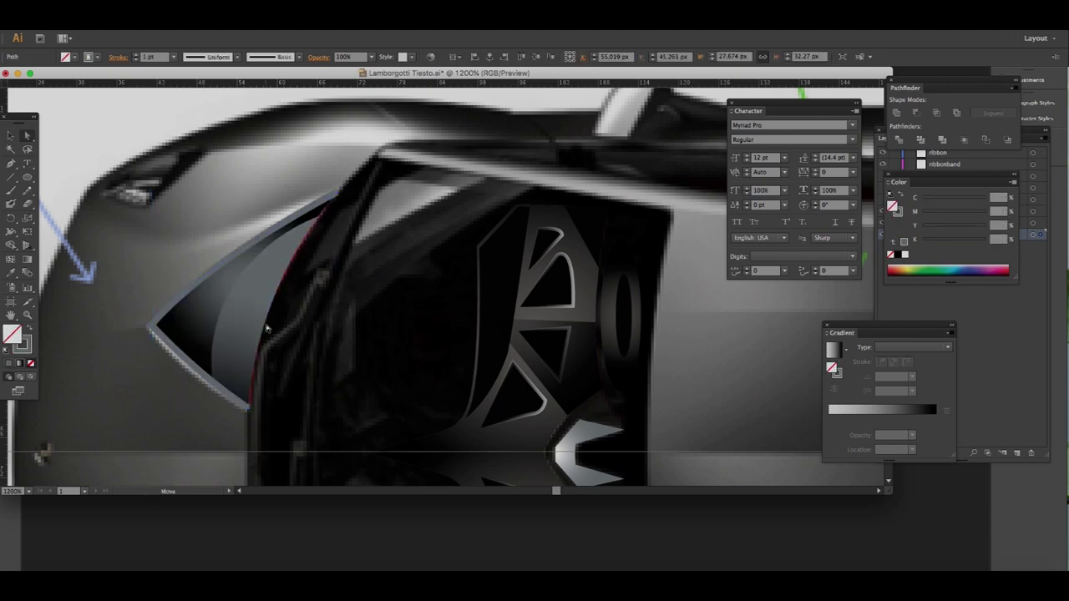
pyautogui.click(147, 21)
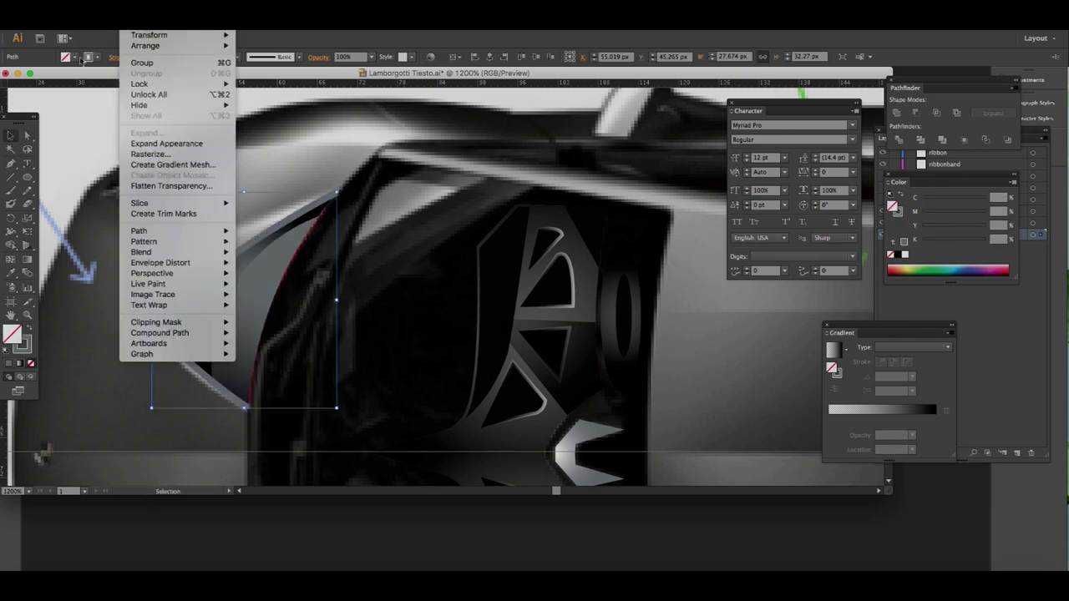
# - Expand the wedge's grey outline and combine it with the wedge using Pathfinder Exclude
pyautogui.click(159, 133)
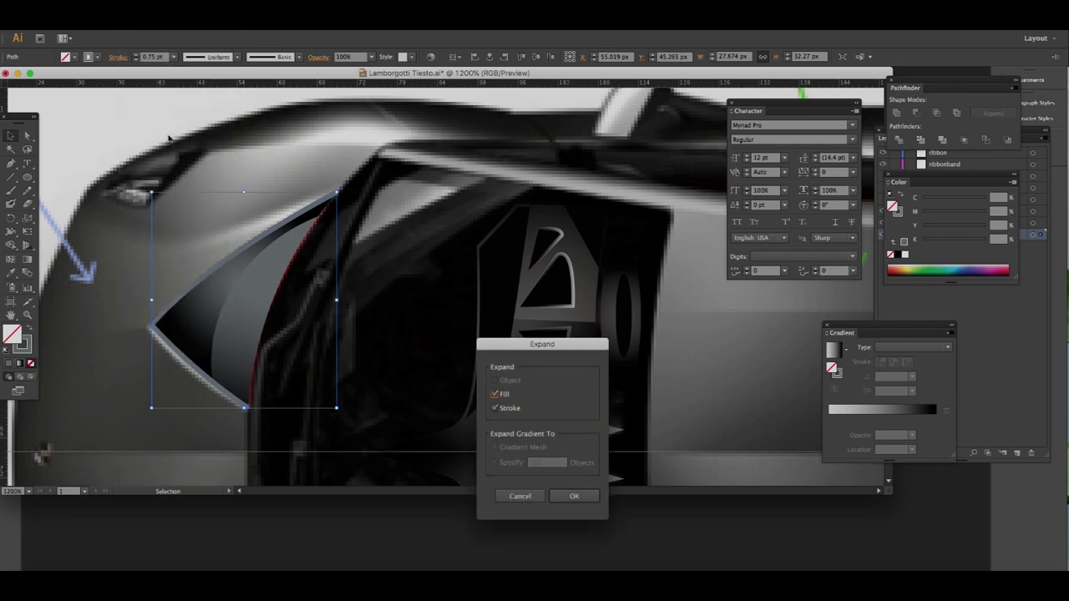
pyautogui.click(575, 496)
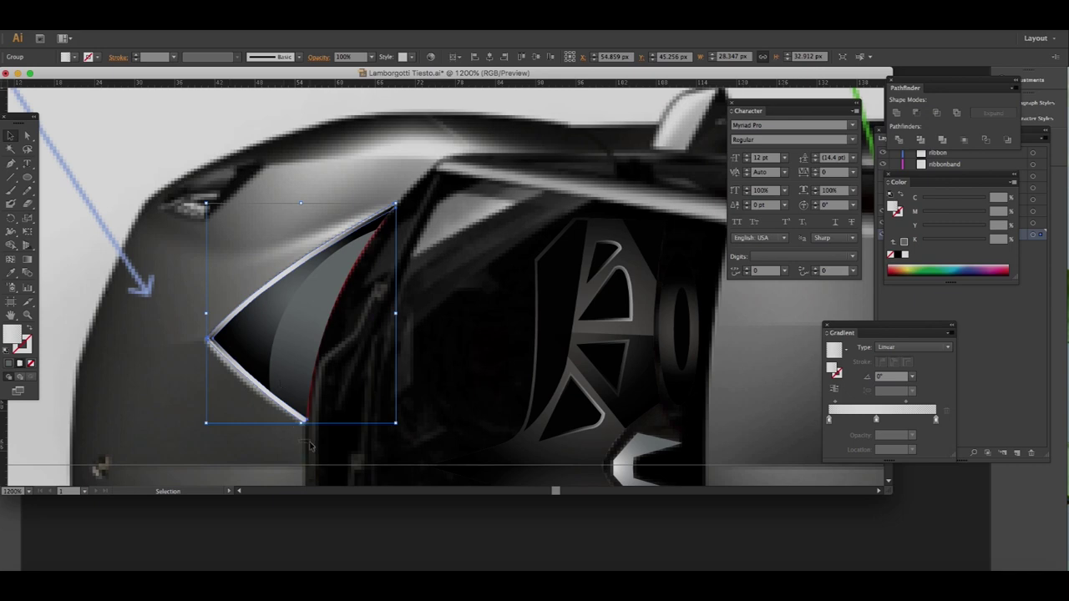
pyautogui.click(310, 447)
pyautogui.click(306, 470)
pyautogui.click(294, 481)
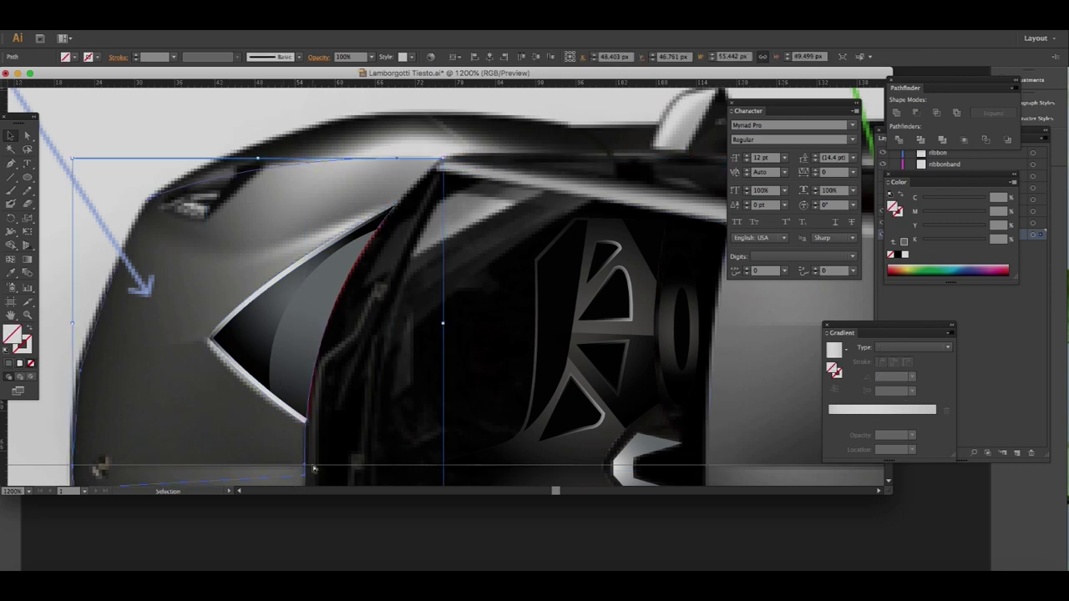
pyautogui.keyDown('shift'); pyautogui.click(282, 405); pyautogui.keyUp('shift')
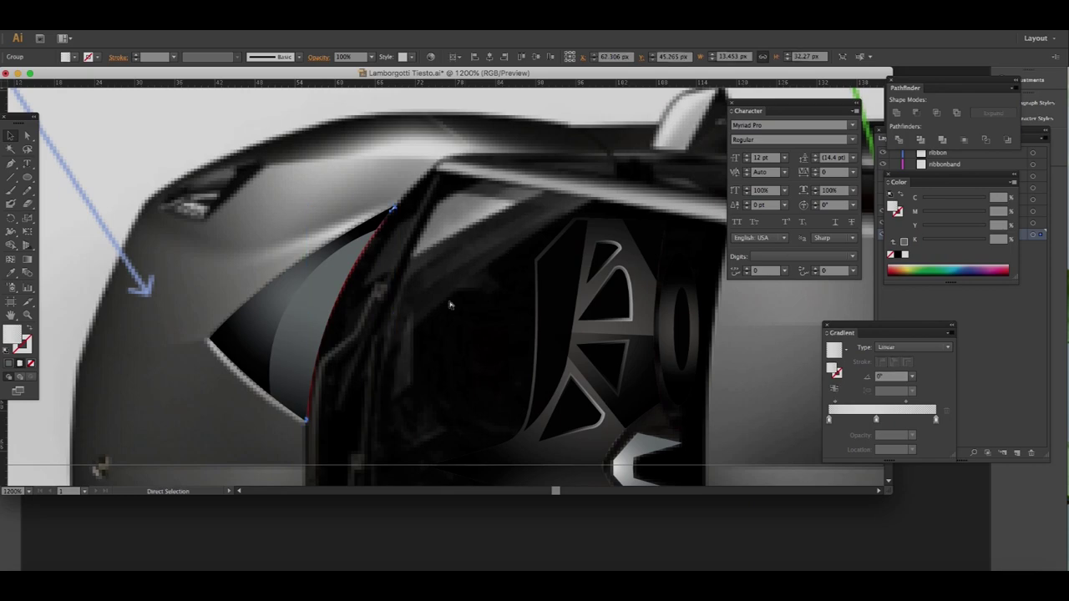
pyautogui.click(957, 113)
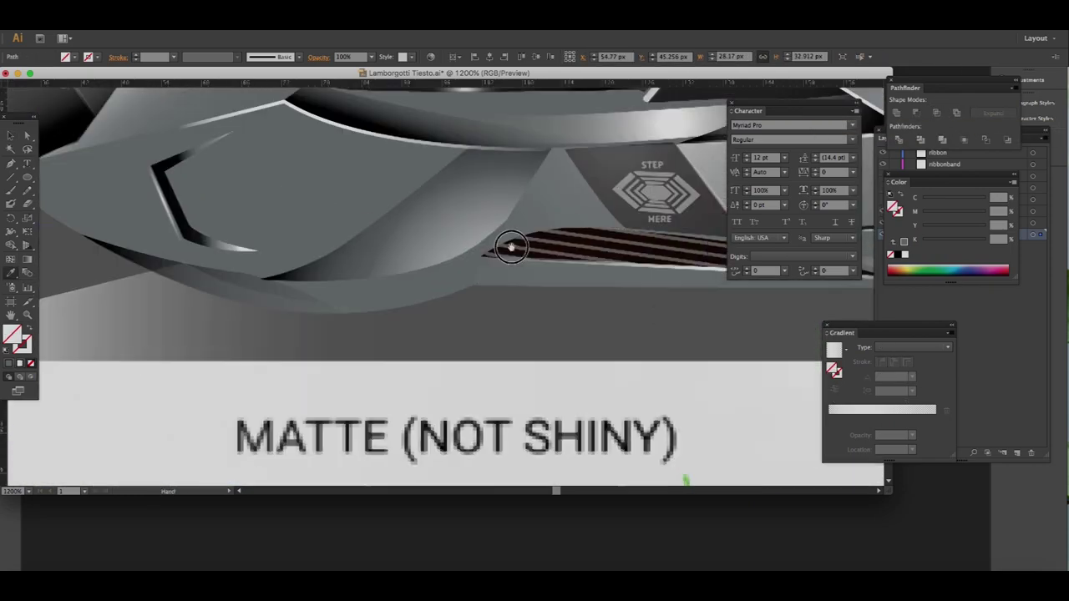
# - Check the finished wedge's light rim, then zoom in on the car's nose
pyautogui.click(27, 134)
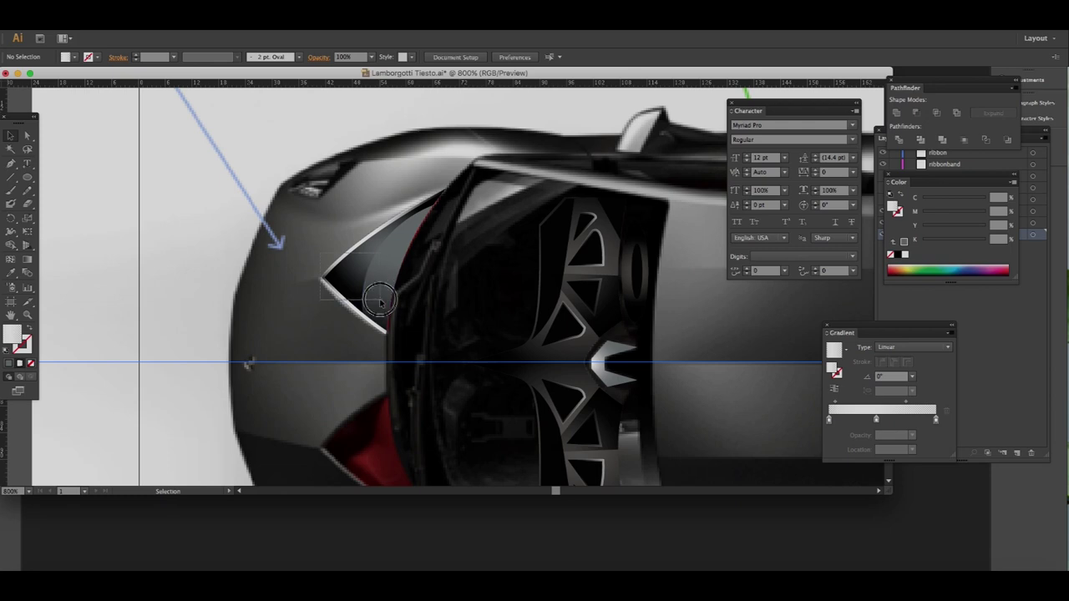
pyautogui.click(334, 268)
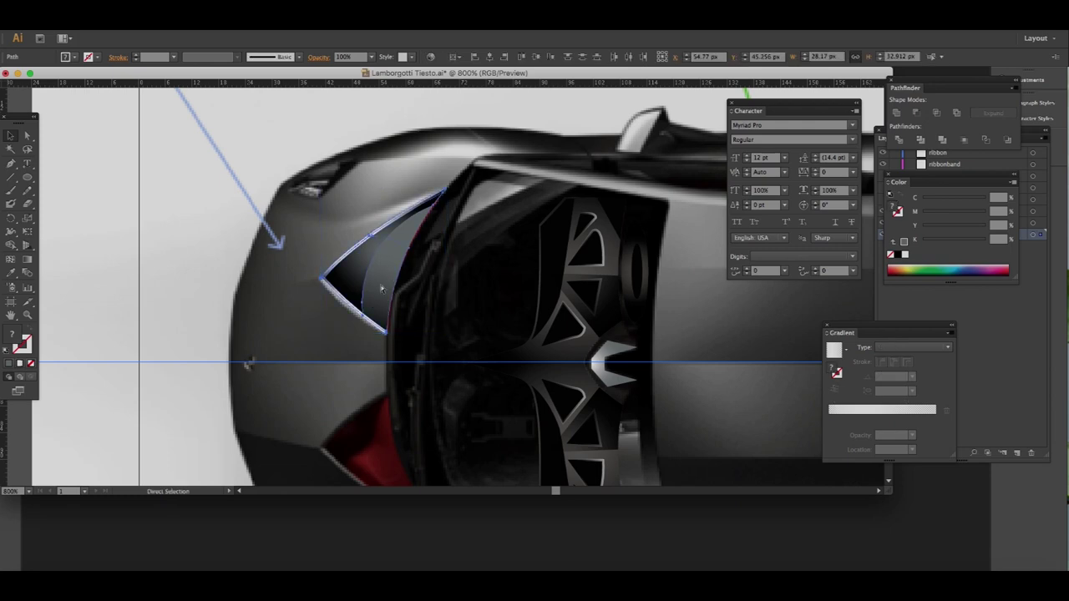
pyautogui.press('v')
pyautogui.click(167, 259)
pyautogui.hotkey('ctrl', '=')
# - Adjust the headlight path's anchors and add a new anchor point to it
pyautogui.click(224, 313)
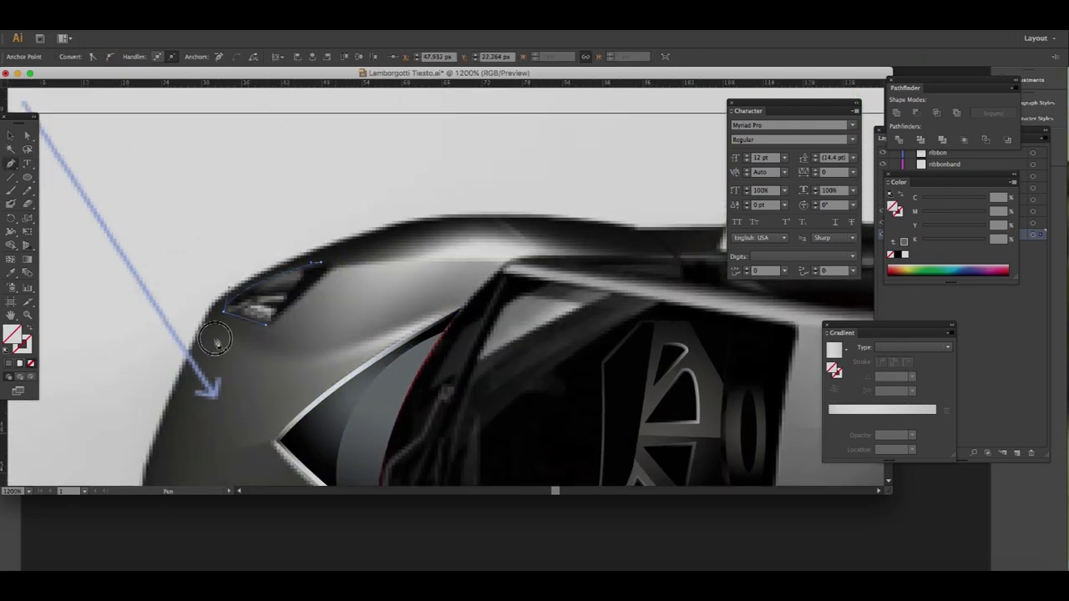
pyautogui.click(275, 282)
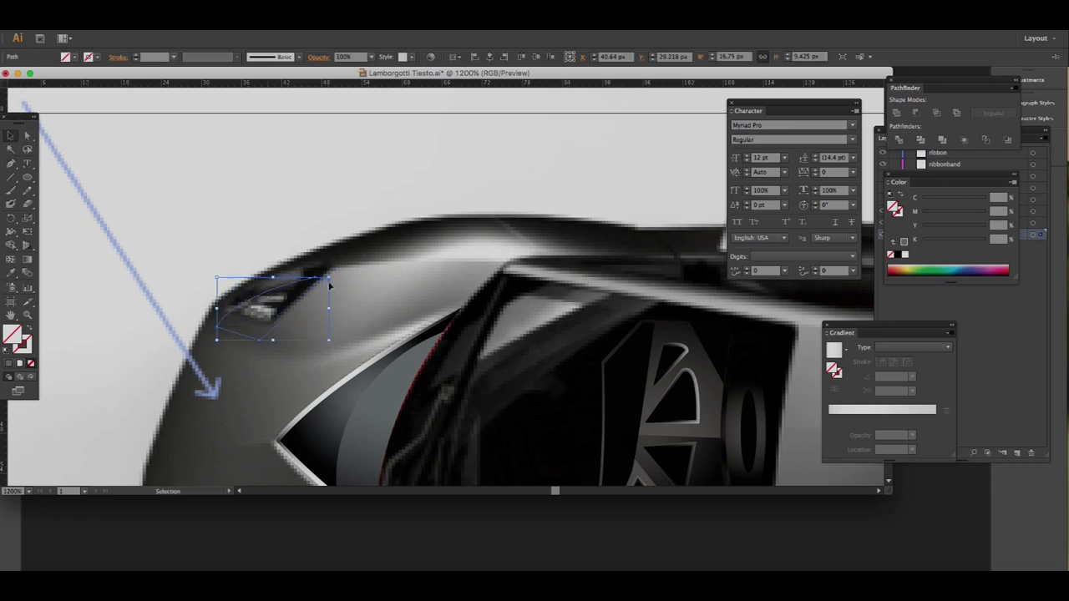
pyautogui.click(303, 284)
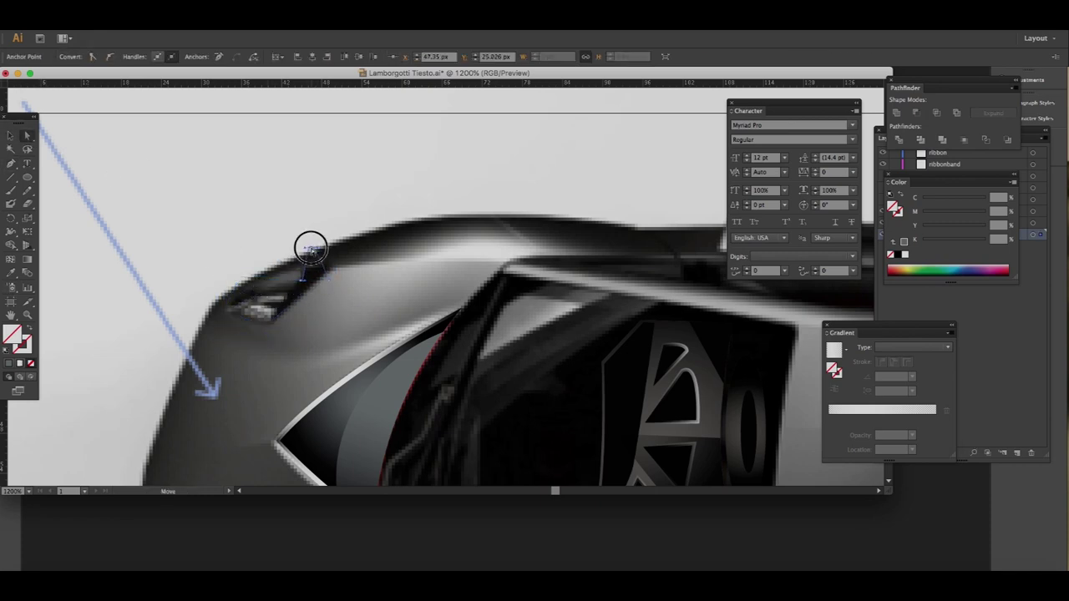
pyautogui.keyDown('ctrl'); pyautogui.click(288, 274); pyautogui.keyUp('ctrl')
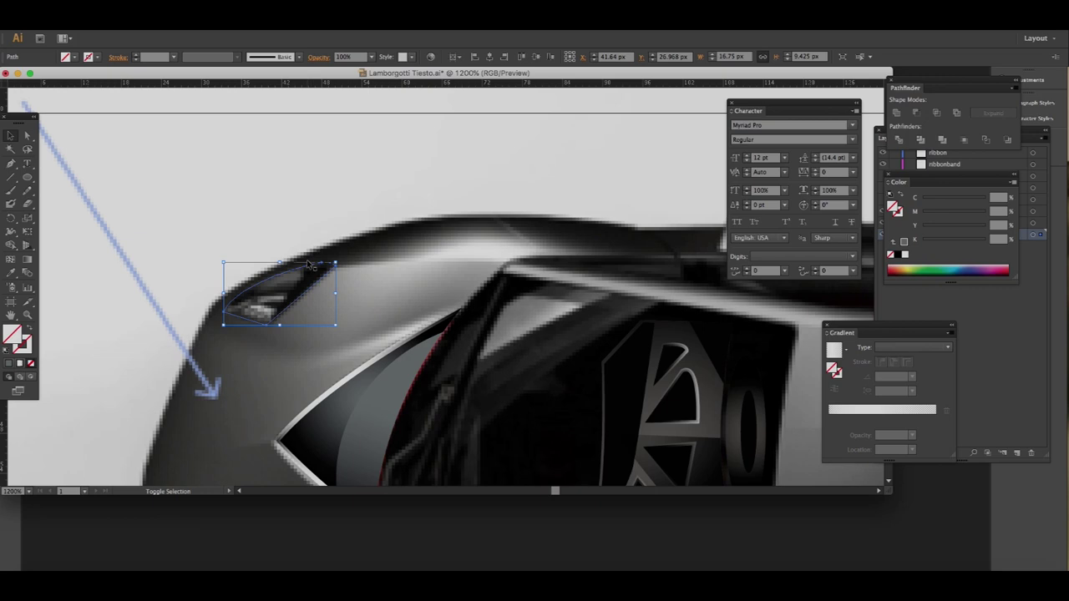
pyautogui.click(179, 248)
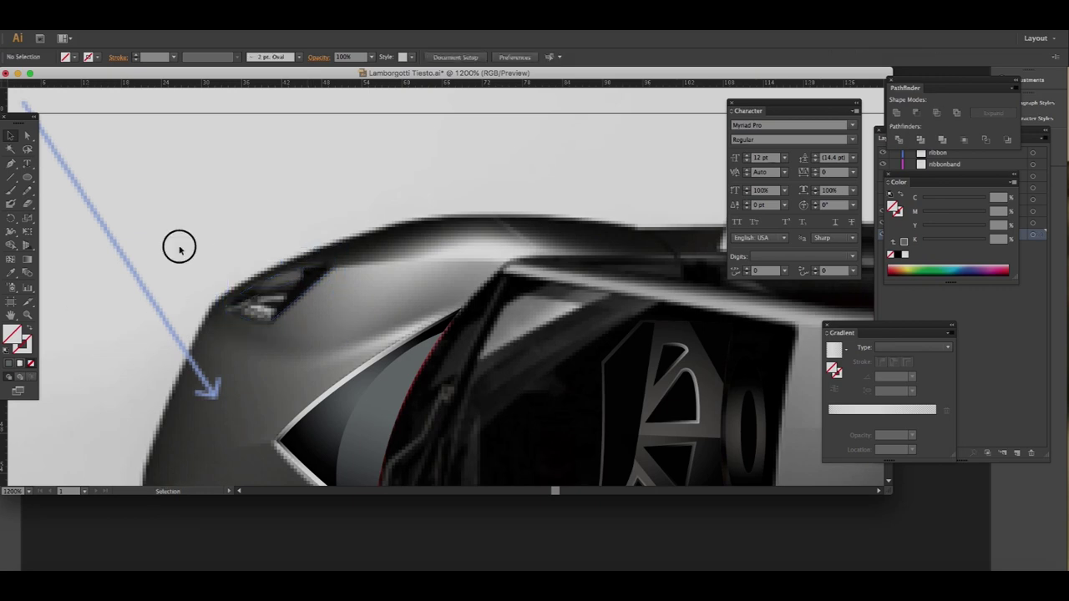
pyautogui.click(286, 299)
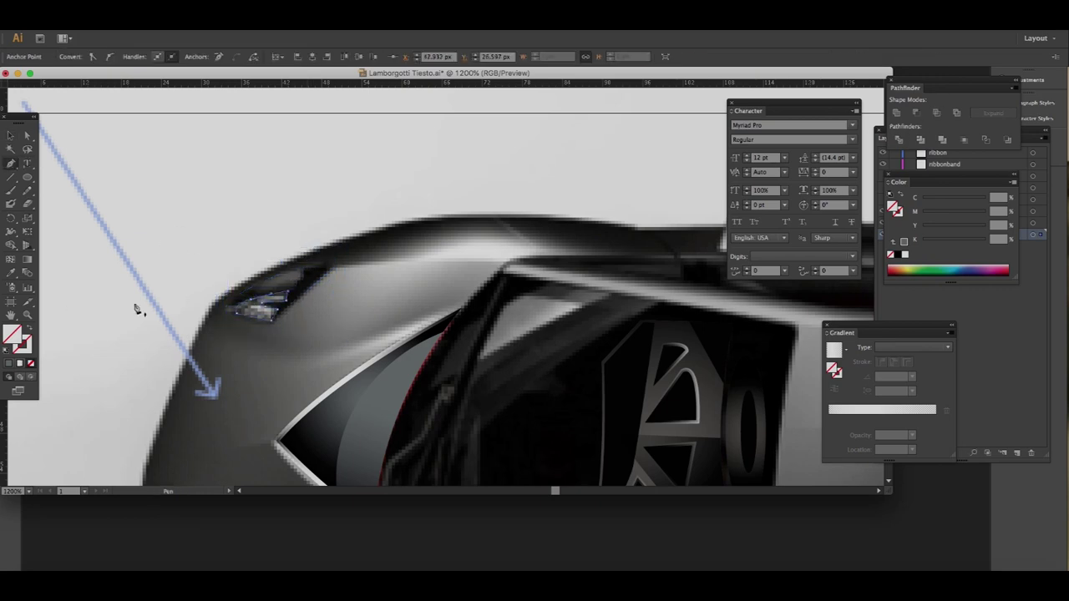
# - Give the small headlight shape a silver linear gradient fill
pyautogui.hotkey('ctrl', '-')
pyautogui.hotkey('ctrl', '-')
pyautogui.moveTo(561, 304); pyautogui.dragTo(433, 193)
pyautogui.scroll(-2, 407, 248)
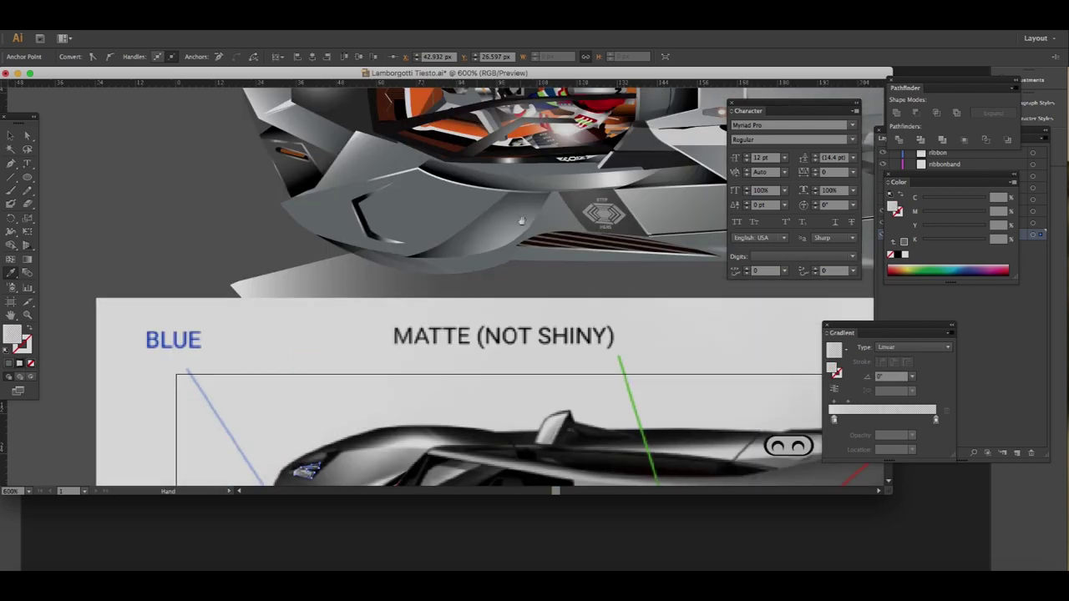
pyautogui.click(410, 249)
pyautogui.hotkey('ctrl', '+')
pyautogui.hotkey('ctrl', '+')
pyautogui.press('g')
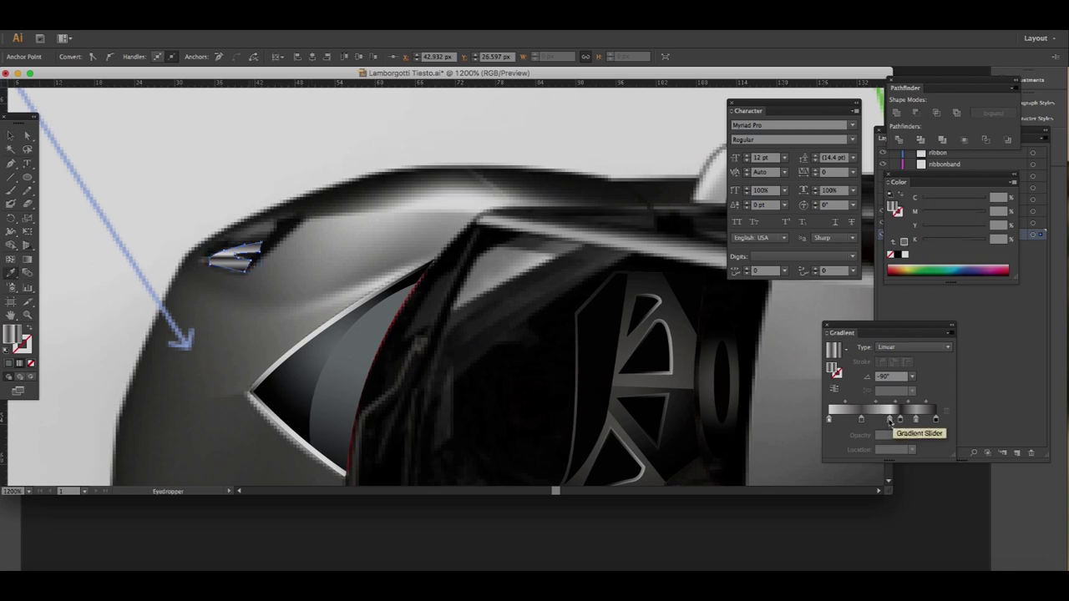
# - Rearrange the headlight gradient's stops and set one stop to white
pyautogui.moveTo(889, 418); pyautogui.dragTo(874, 419)
pyautogui.click(829, 418)
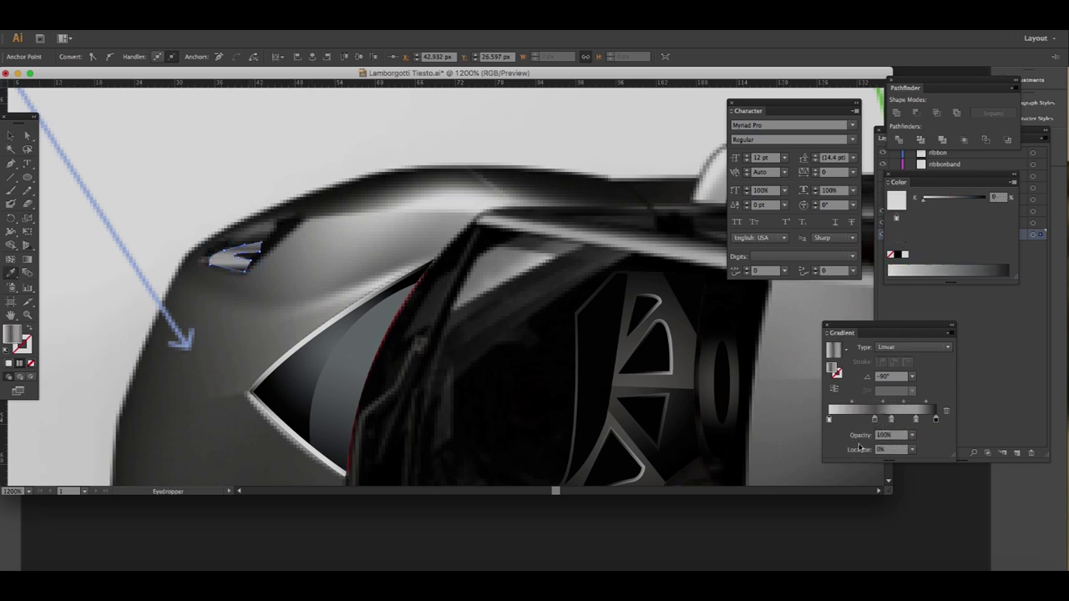
pyautogui.moveTo(902, 419); pyautogui.dragTo(916, 419)
pyautogui.doubleClick(916, 418)
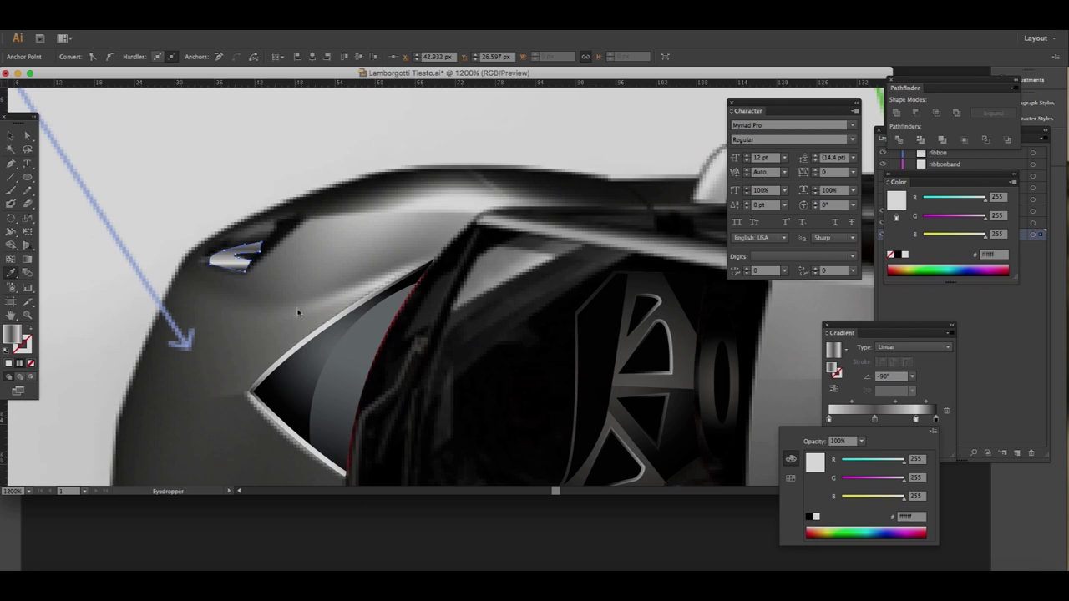
pyautogui.click(139, 148)
# - Sample dark grey onto the small badge shape and start a backing path around it
pyautogui.hotkey('ctrl', 'shift', 'a')
pyautogui.moveTo(26, 177); pyautogui.dragTo(66, 192)
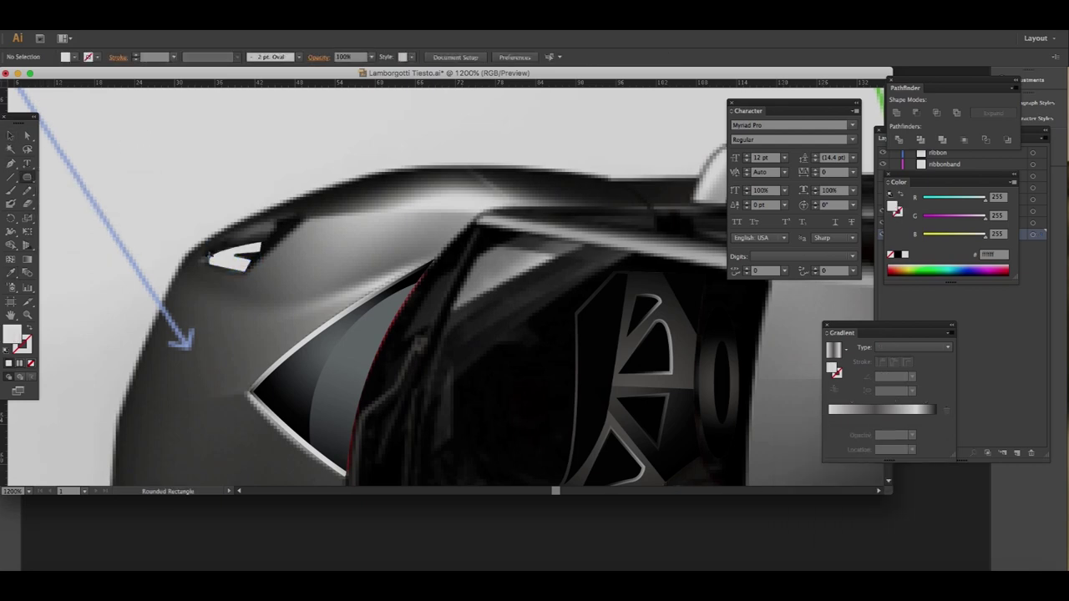
pyautogui.keyDown('ctrl'); pyautogui.click(213, 261); pyautogui.keyUp('ctrl')
pyautogui.press('i')
pyautogui.click(20, 165)
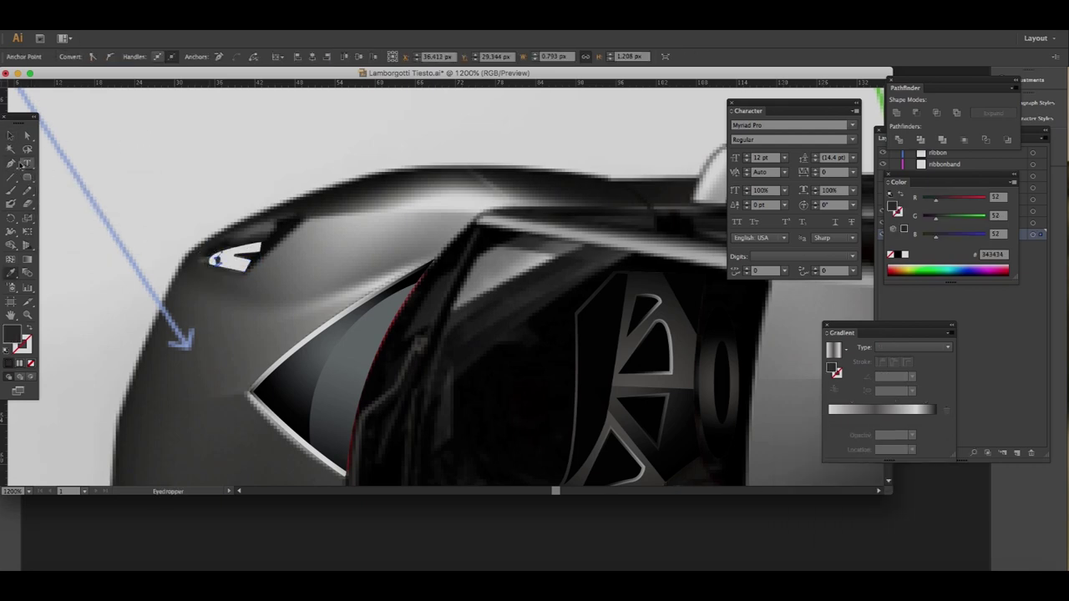
pyautogui.press('p')
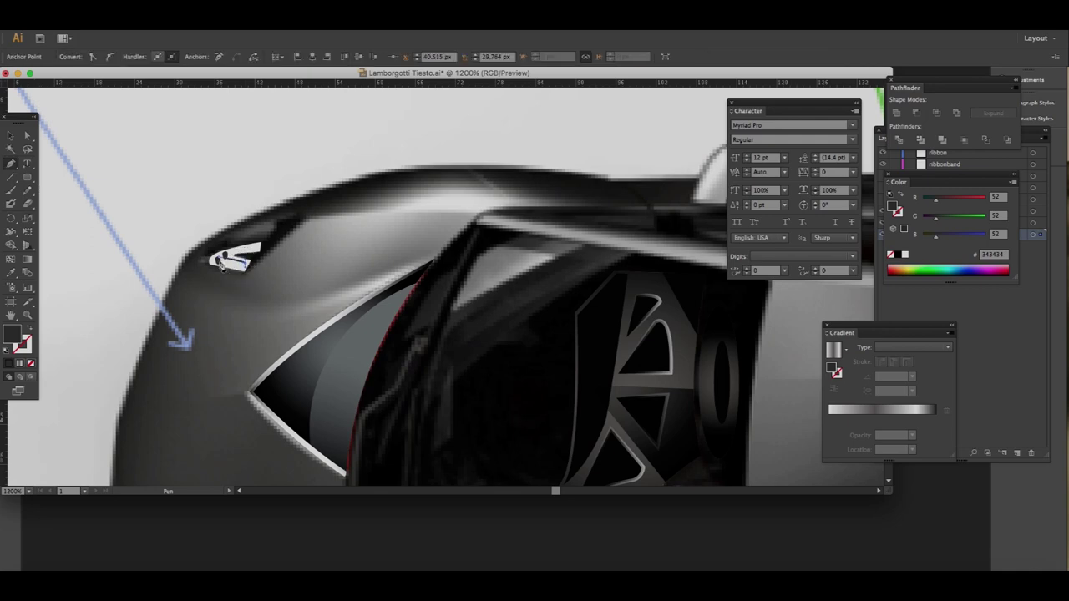
pyautogui.click(259, 247)
pyautogui.keyDown('shift'); pyautogui.click(233, 264); pyautogui.keyUp('shift')
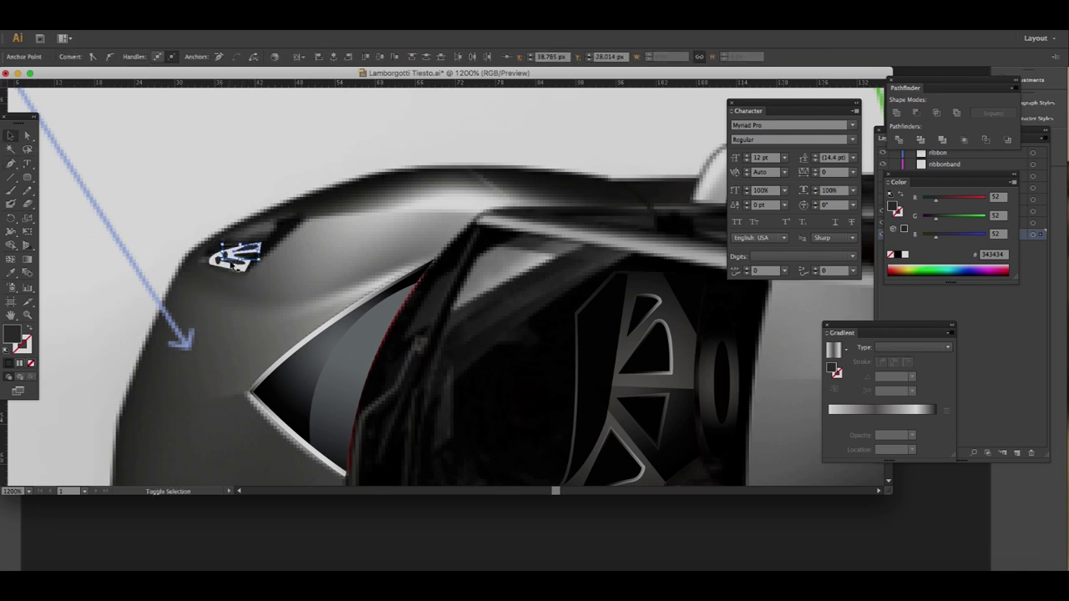
pyautogui.hotkey('ctrl', '+')
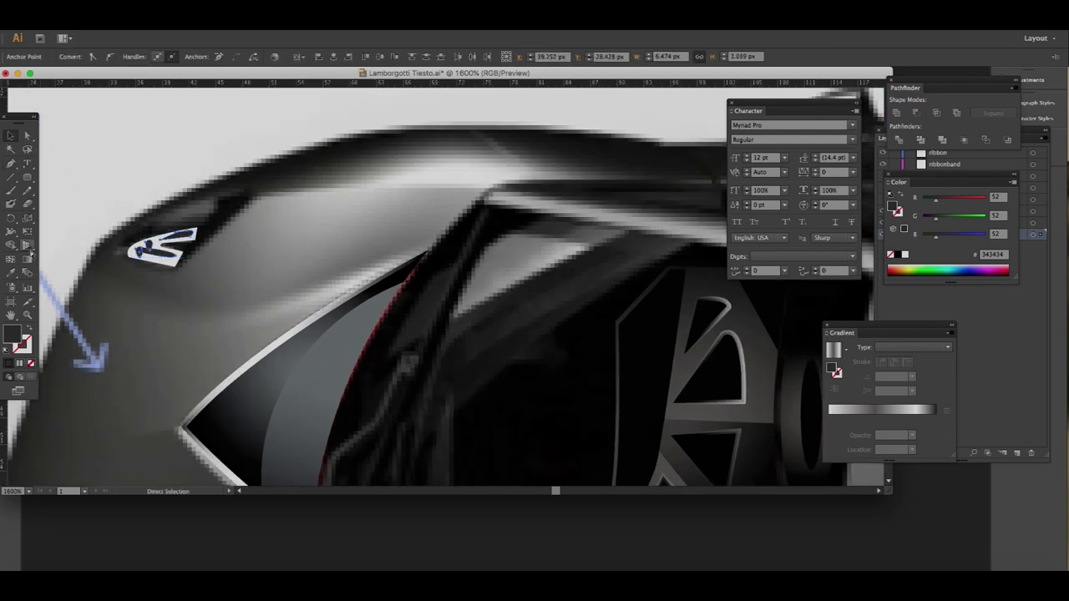
pyautogui.press('v')
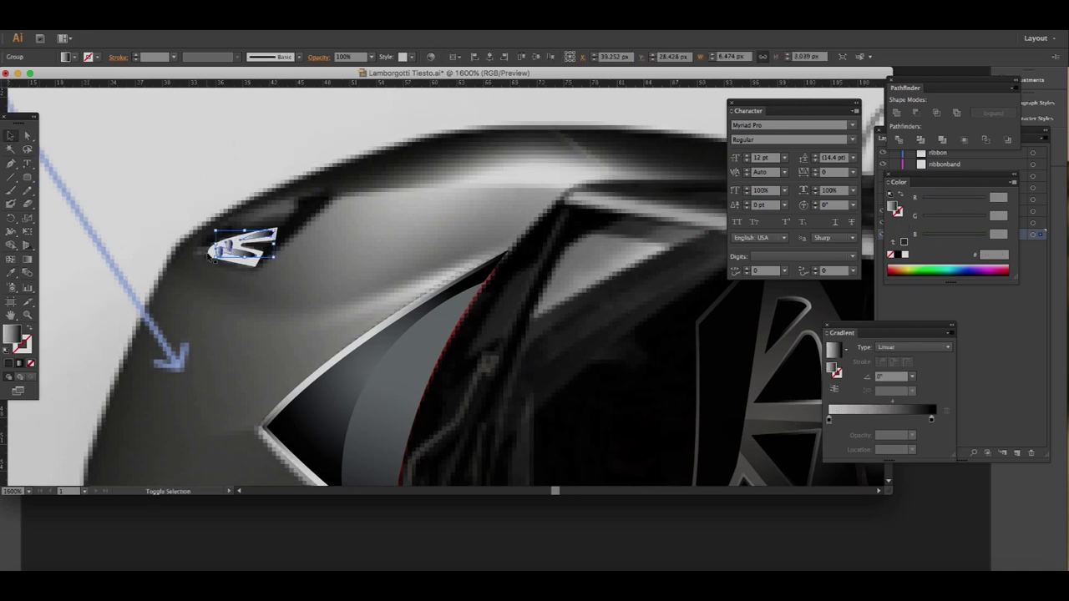
# - Eyedrop a light linear gradient onto the badge backing path and angle it at -100°
pyautogui.click(209, 256)
pyautogui.press('i')
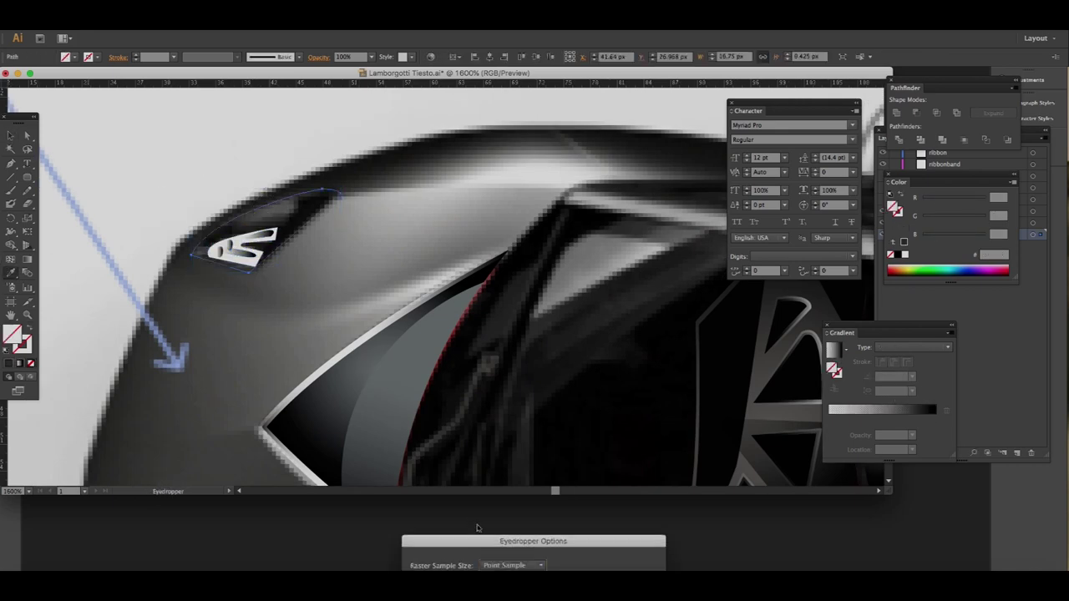
pyautogui.press('Return')
pyautogui.click(258, 256)
pyautogui.click(361, 418)
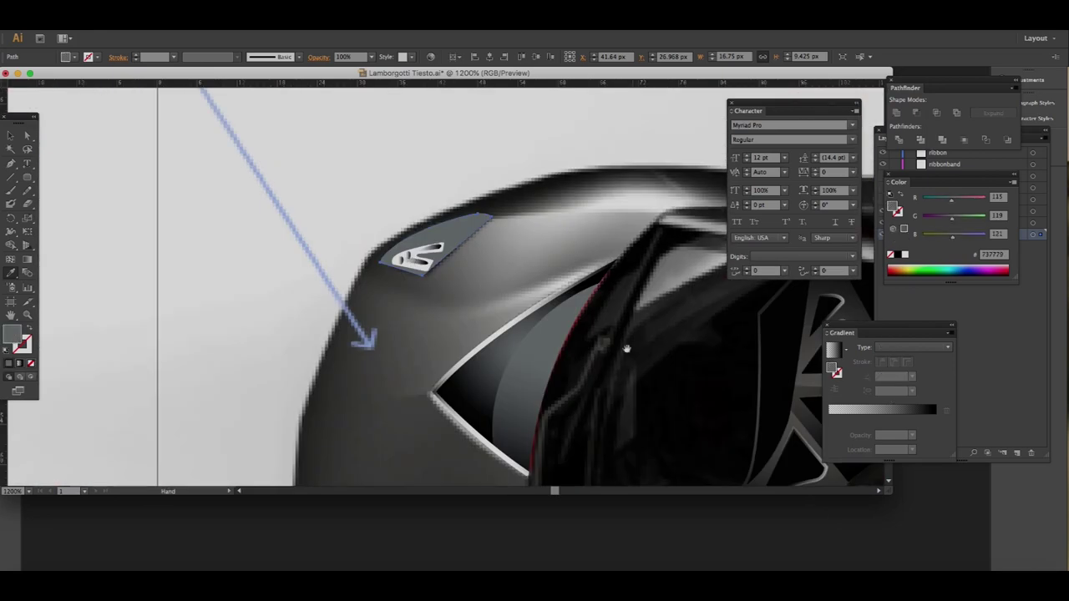
pyautogui.moveTo(626, 348); pyautogui.dragTo(606, 369)
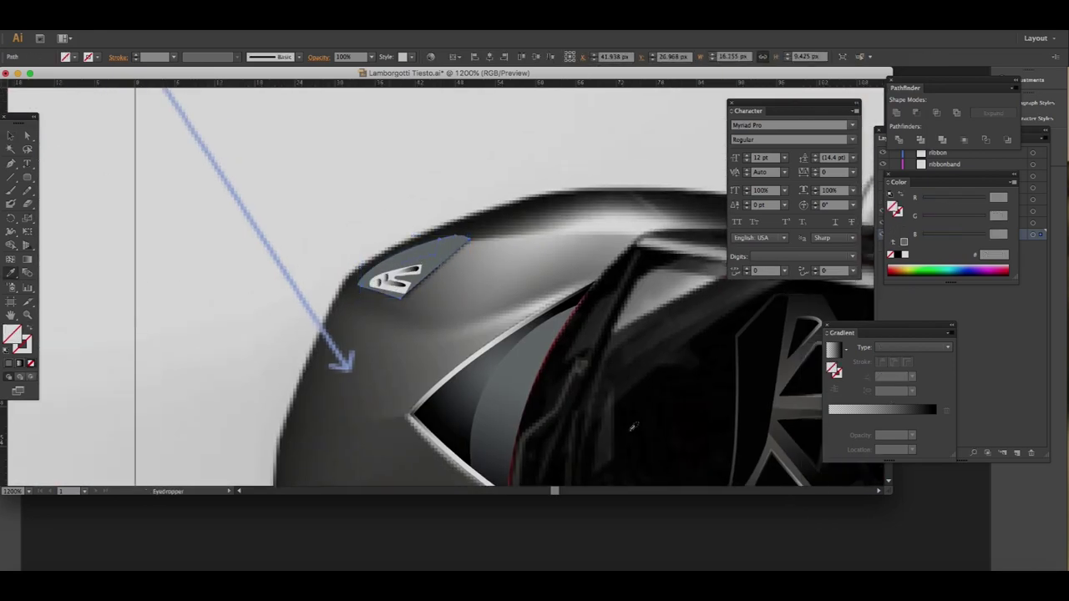
pyautogui.click(587, 428)
pyautogui.press('i')
pyautogui.click(390, 365)
pyautogui.moveTo(349, 177); pyautogui.dragTo(330, 280)
# - Give the badge backing a 0.25 pt stroke and expand its appearance into plain shapes
pyautogui.press('a')
pyautogui.press('v')
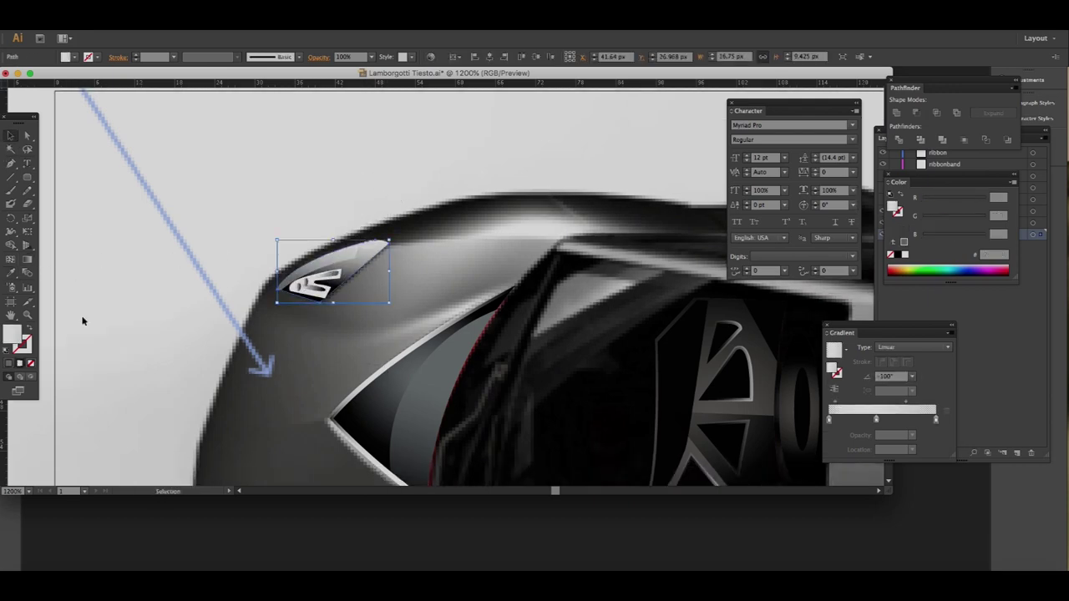
pyautogui.hotkey('shift', 'x')
pyautogui.click(174, 57)
pyautogui.click(141, 19)
pyautogui.click(167, 131)
pyautogui.press('Return')
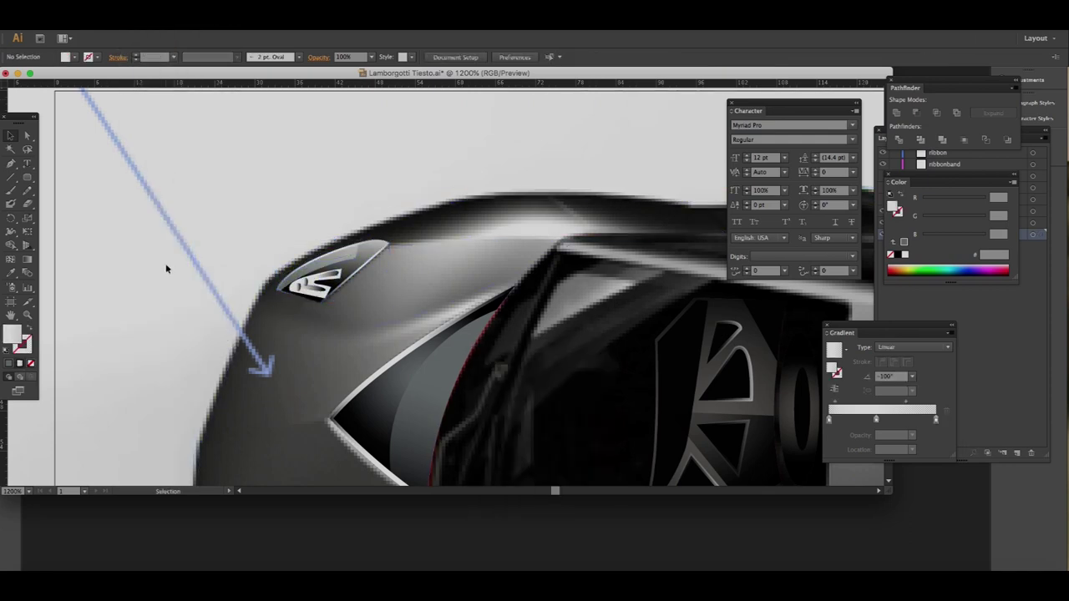
# - Select the lower badge and open the Reflect dialog to mirror it
pyautogui.scroll(-2, 164, 263)
pyautogui.click(310, 394)
pyautogui.rightClick(323, 387)
pyautogui.click(451, 494)
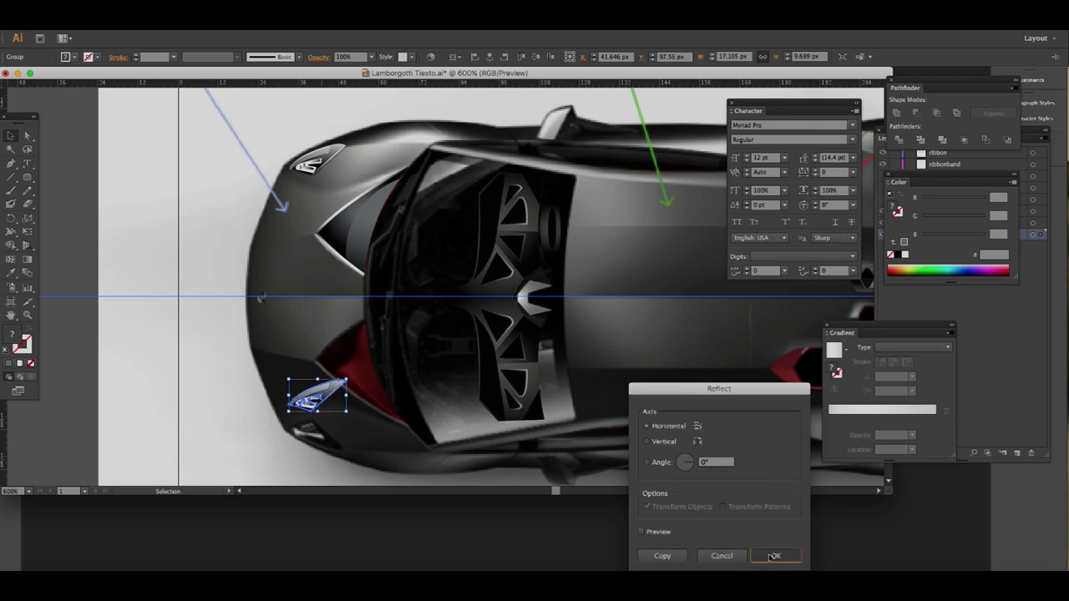
# - Mirror the badge horizontally, then trace a nose panel path and pull its left edge inward
pyautogui.click(772, 554)
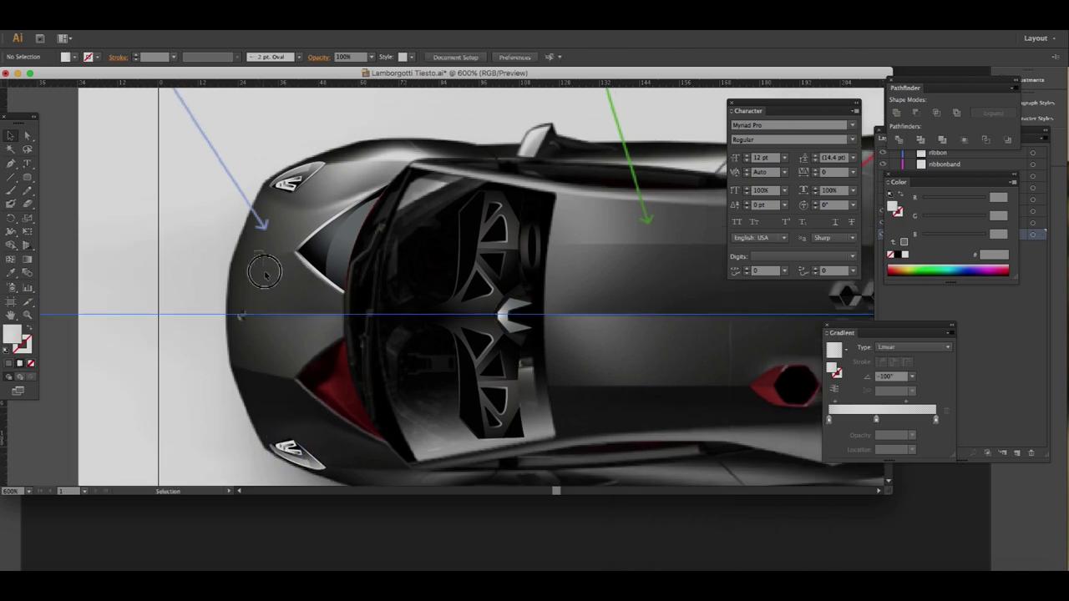
pyautogui.moveTo(322, 163); pyautogui.dragTo(229, 253)
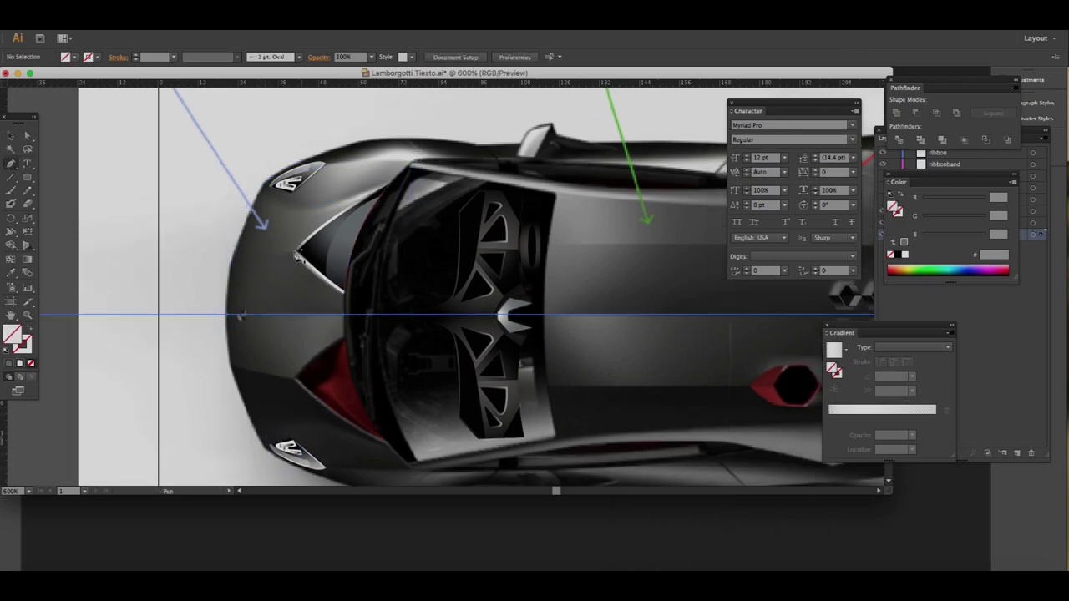
pyautogui.moveTo(299, 252); pyautogui.dragTo(220, 255)
pyautogui.press('a')
pyautogui.click(235, 313)
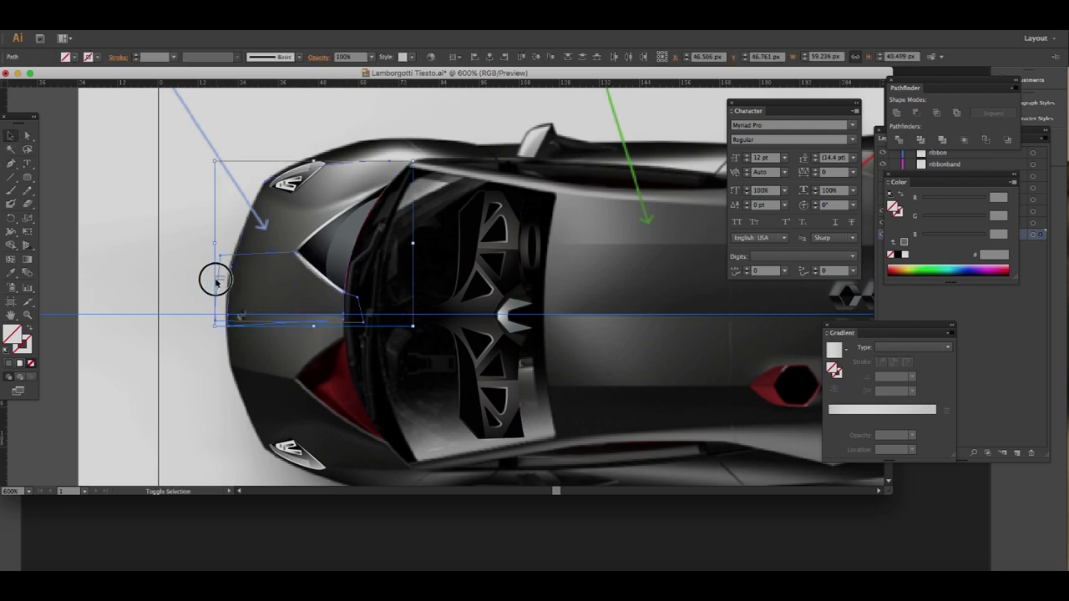
pyautogui.moveTo(215, 281); pyautogui.dragTo(227, 282)
pyautogui.click(167, 258)
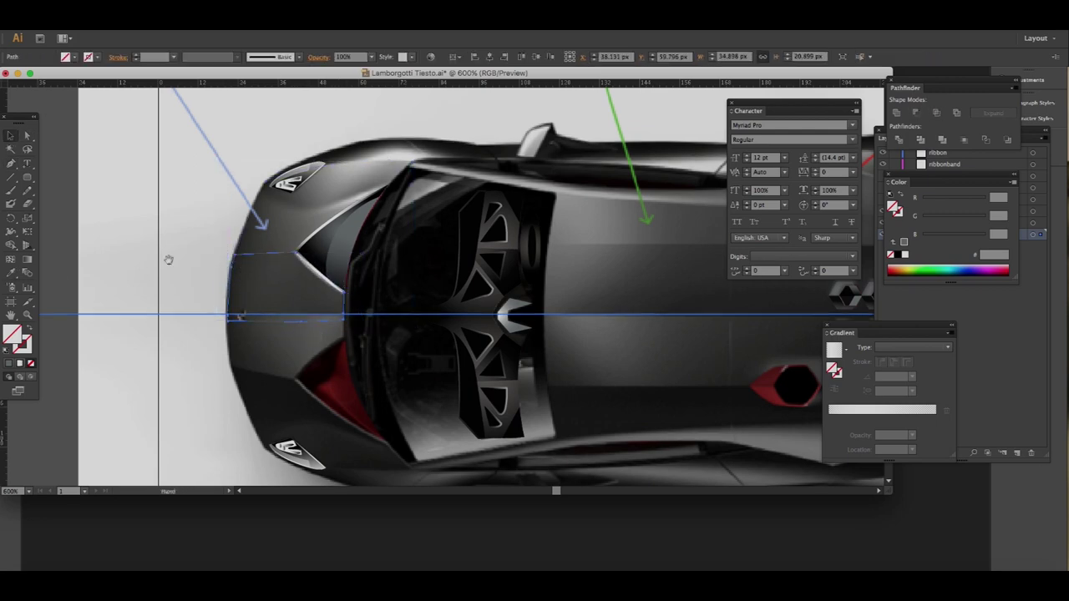
# - Pan to the hexagon vent group and bring up its transform options
pyautogui.scroll(2, 209, 276)
pyautogui.hscroll(2, 209, 276)
pyautogui.hscroll(2, 281, 294)
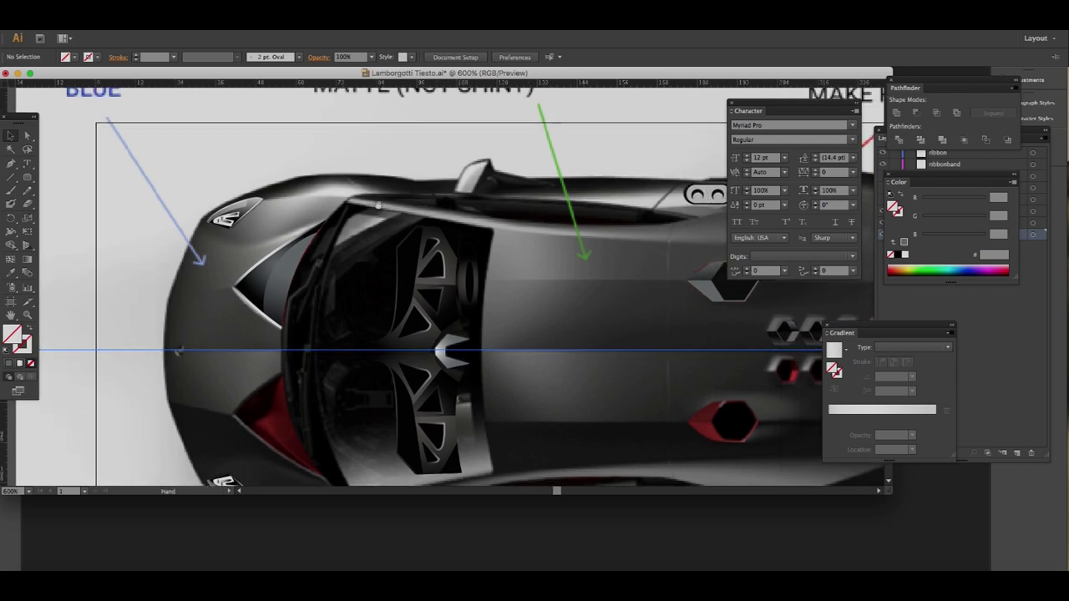
pyautogui.scroll(-1, 448, 201)
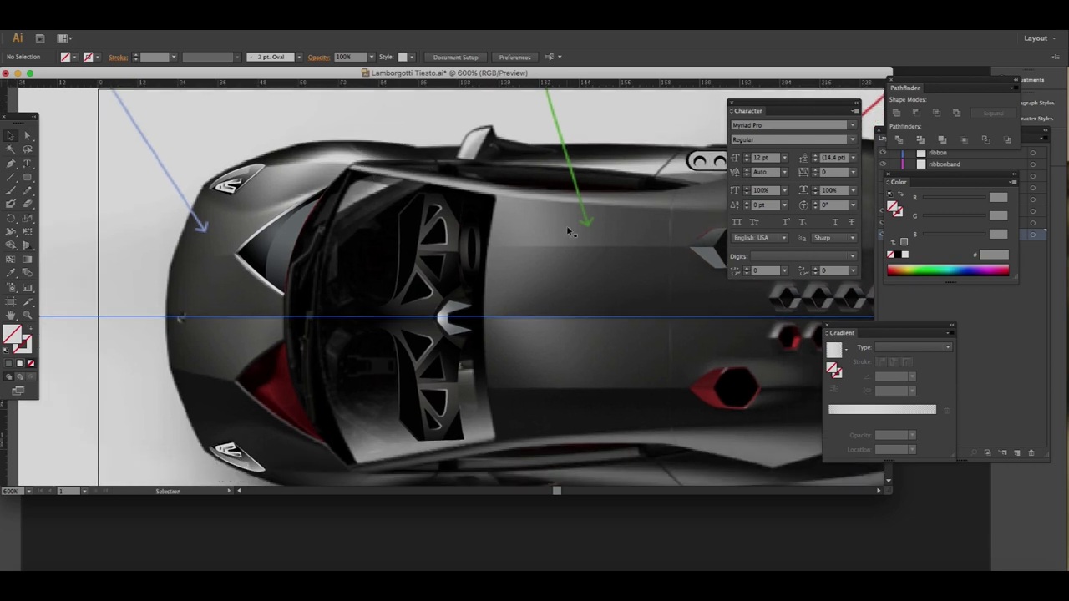
pyautogui.hscroll(5, 567, 231)
pyautogui.scroll(-1, 567, 232)
pyautogui.click(548, 271)
pyautogui.rightClick(548, 271)
# - Make a mirrored copy of the hexagon vent group and select the car body outline
pyautogui.click(632, 340)
pyautogui.click(659, 554)
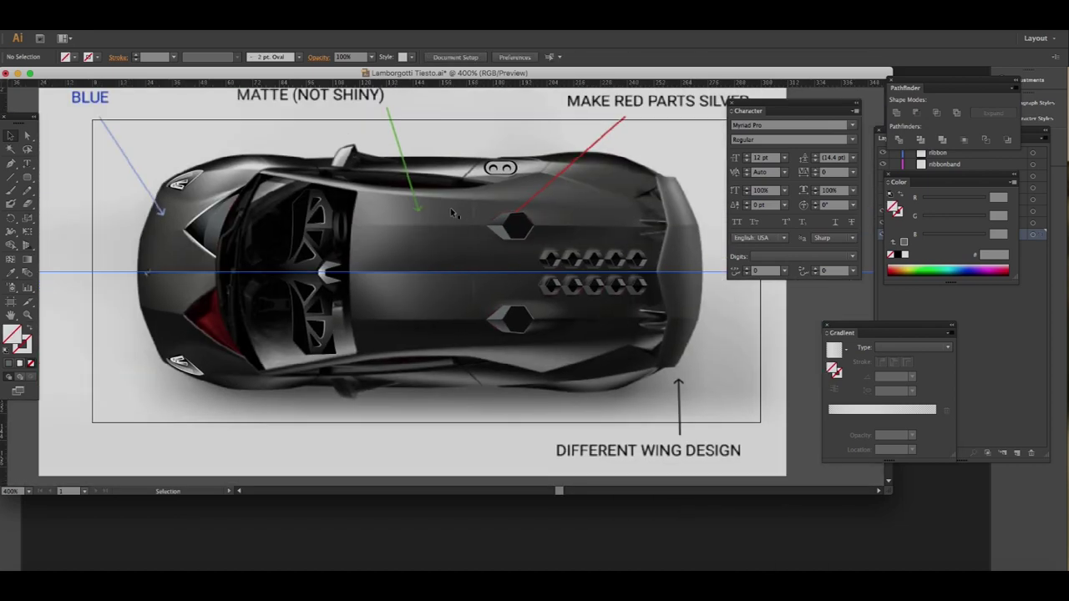
pyautogui.click(452, 213)
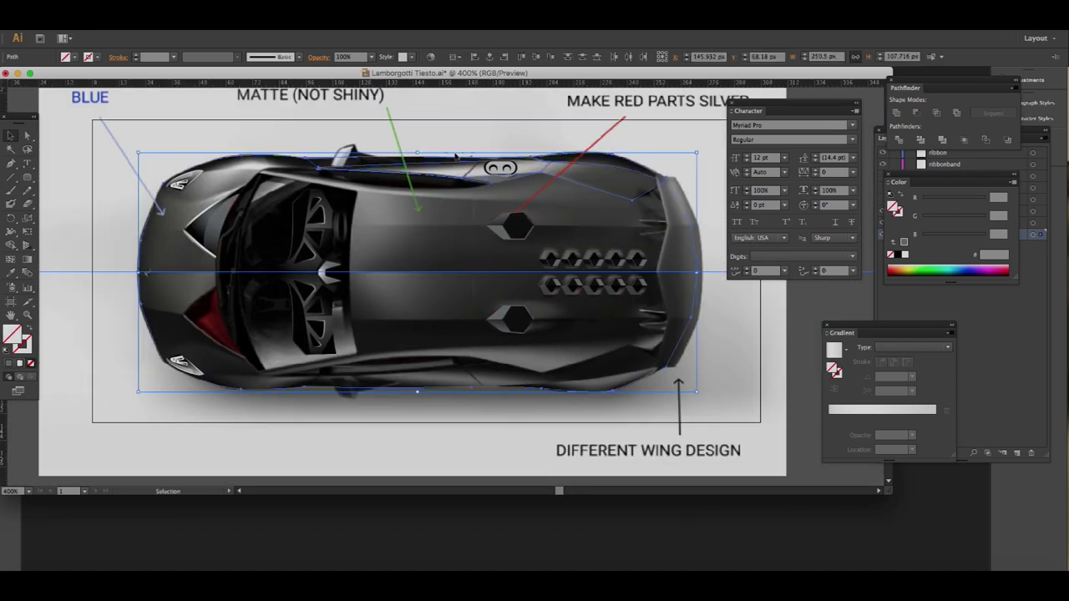
pyautogui.click(608, 203)
# - Fill the car body with deep blue sampled from the BLUE label, refined to #2440c9
pyautogui.press('i')
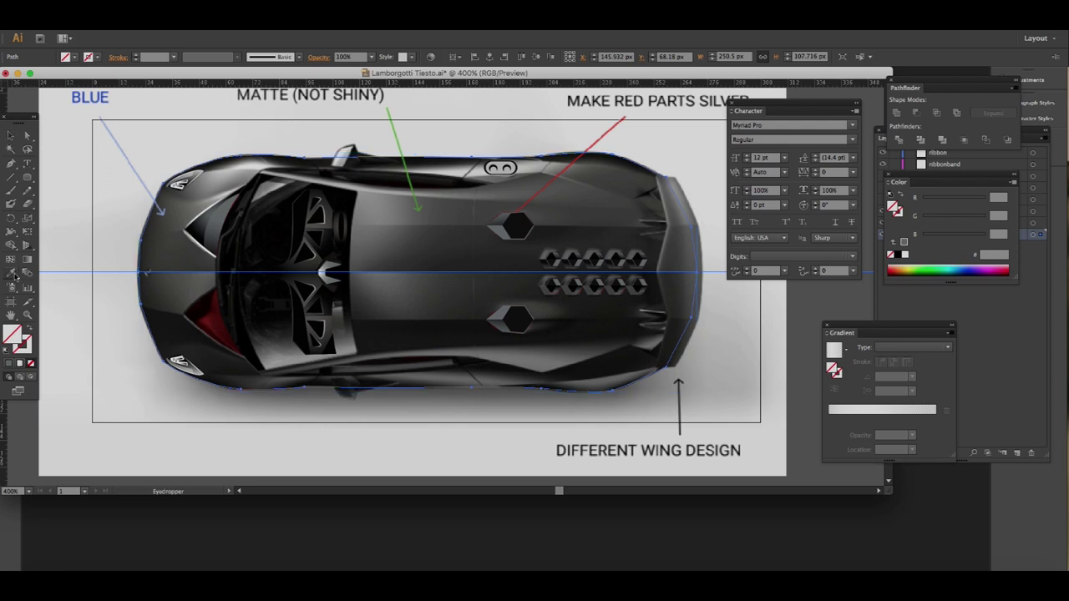
pyautogui.scroll(1, 142, 179)
pyautogui.click(111, 134)
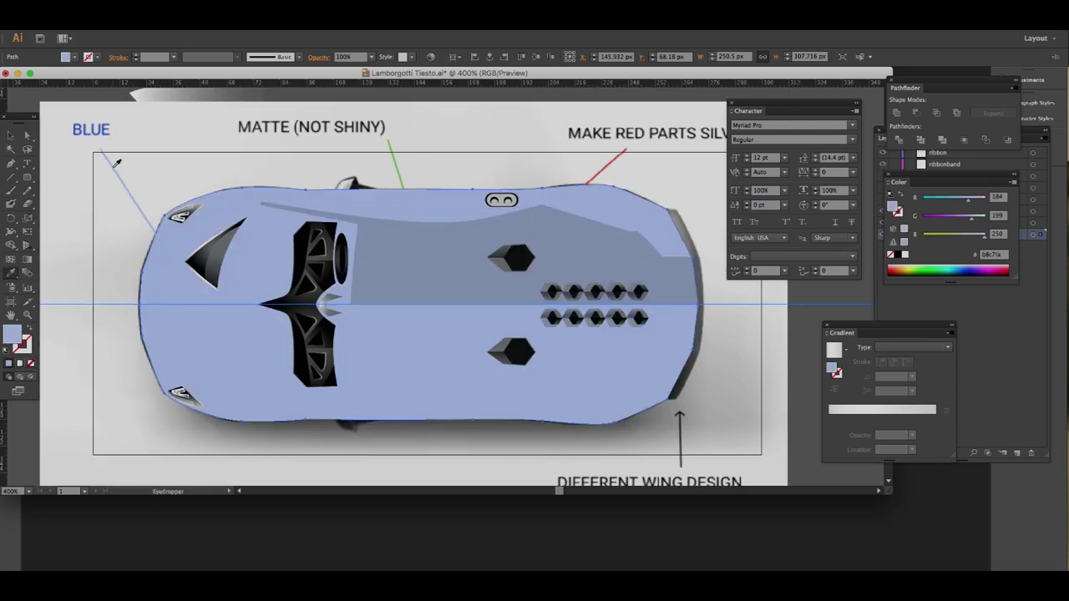
pyautogui.click(95, 226)
pyautogui.click(88, 132)
pyautogui.scroll(1, 98, 239)
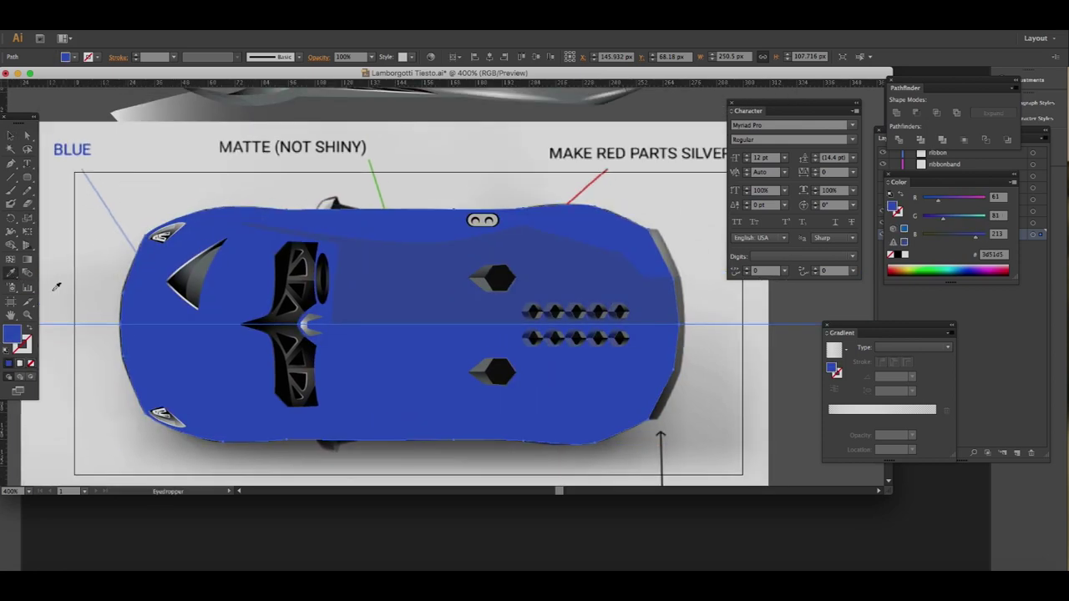
pyautogui.doubleClick(12, 334)
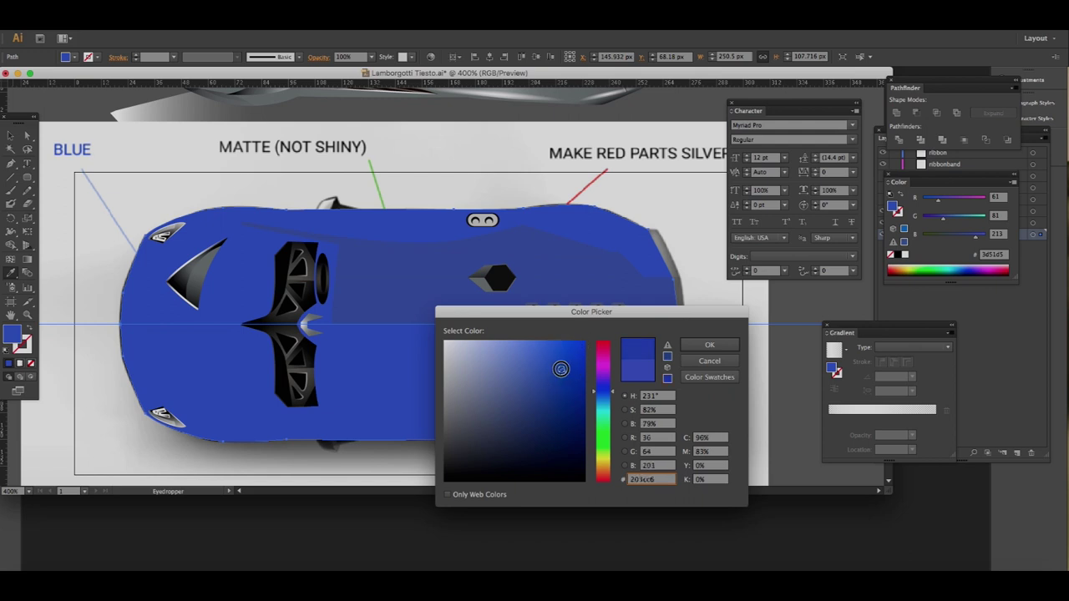
pyautogui.click(709, 345)
# - Set the blue car body's opacity to 20% and select the new hood highlight path
pyautogui.press('v')
pyautogui.hscroll(-2, 278, 352)
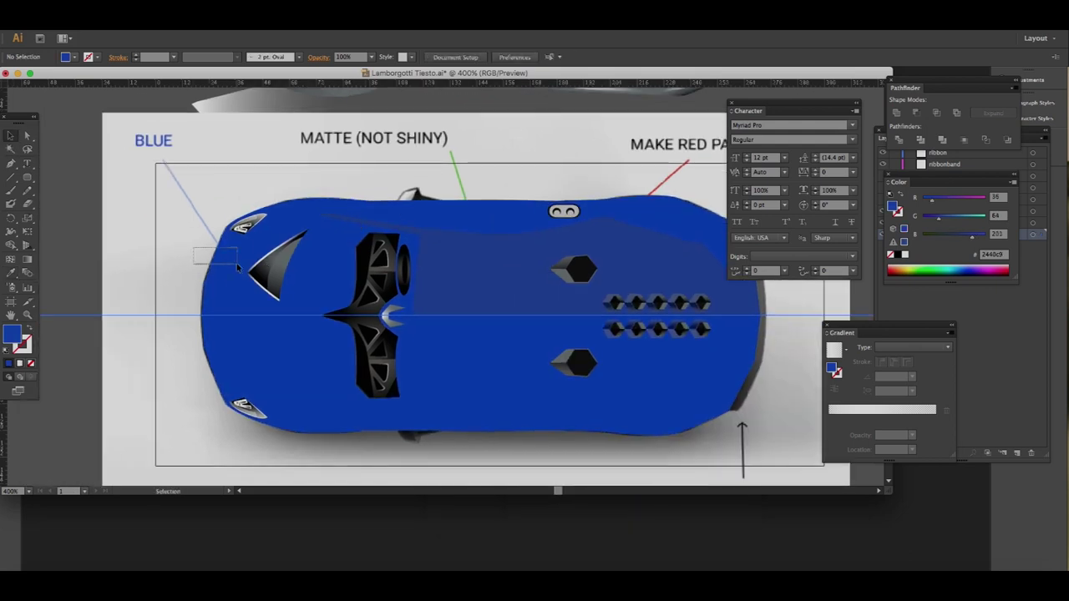
pyautogui.click(278, 351)
pyautogui.click(372, 57)
pyautogui.click(385, 172)
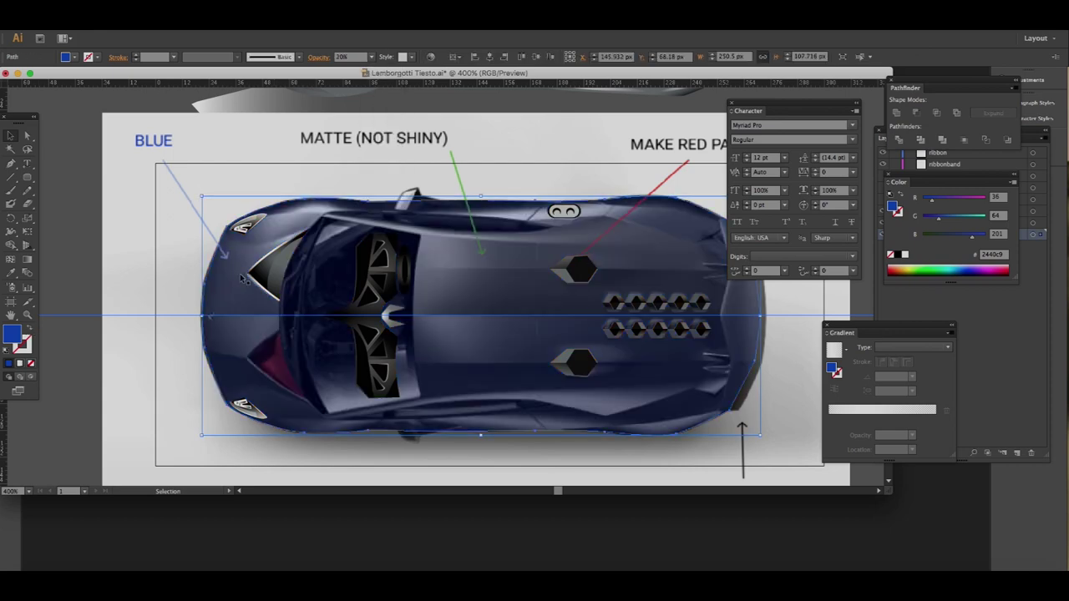
pyautogui.scroll(1, 195, 267)
pyautogui.click(213, 380)
pyautogui.click(396, 215)
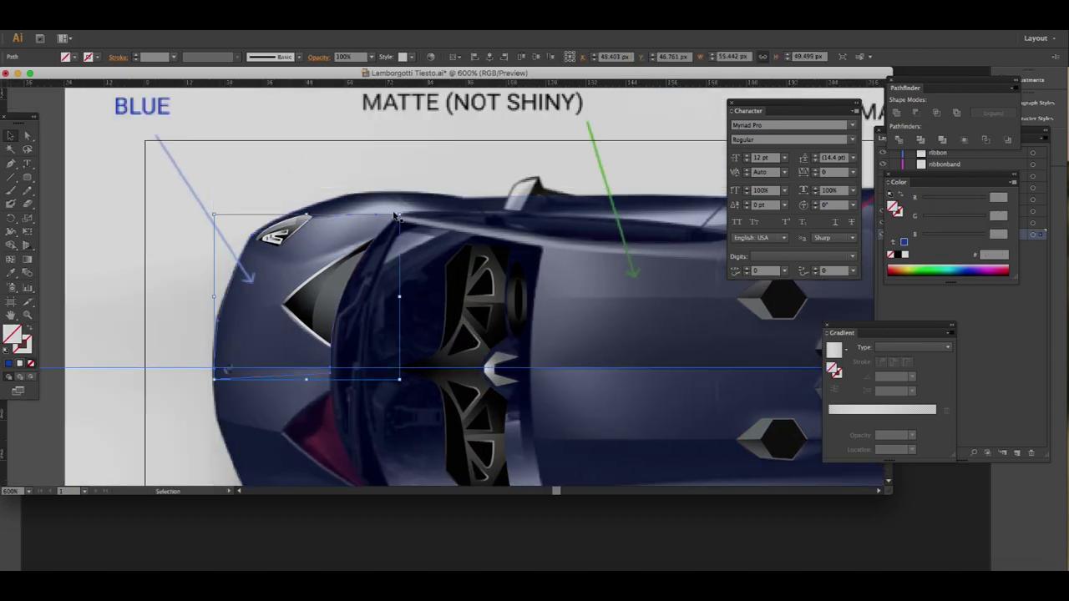
# - Give the hood highlight path a white gradient fill
pyautogui.moveTo(276, 273); pyautogui.dragTo(248, 309)
pyautogui.click(519, 353)
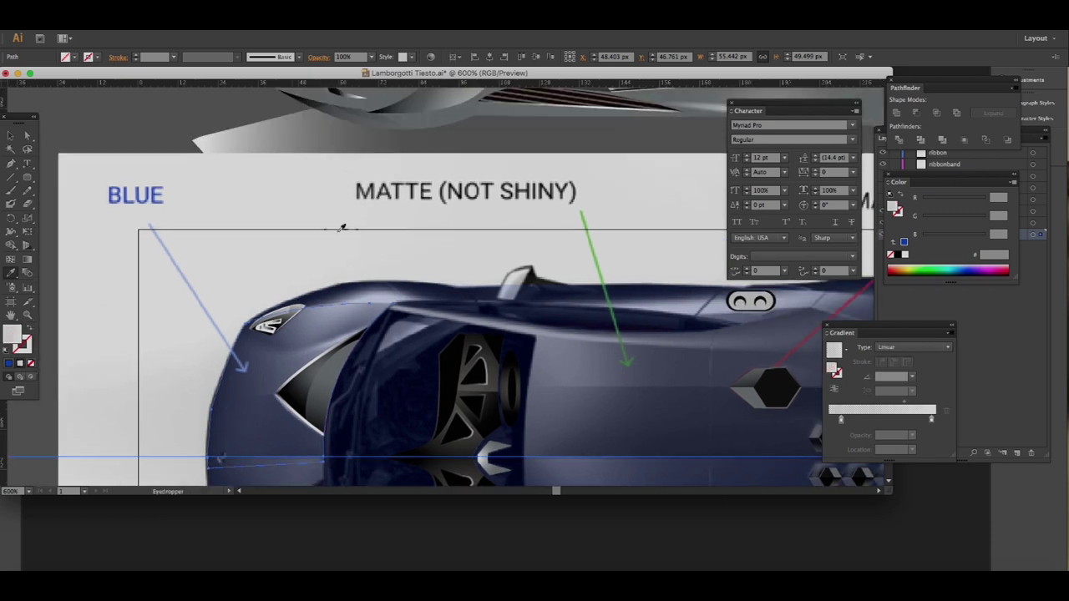
pyautogui.moveTo(519, 353); pyautogui.dragTo(553, 364)
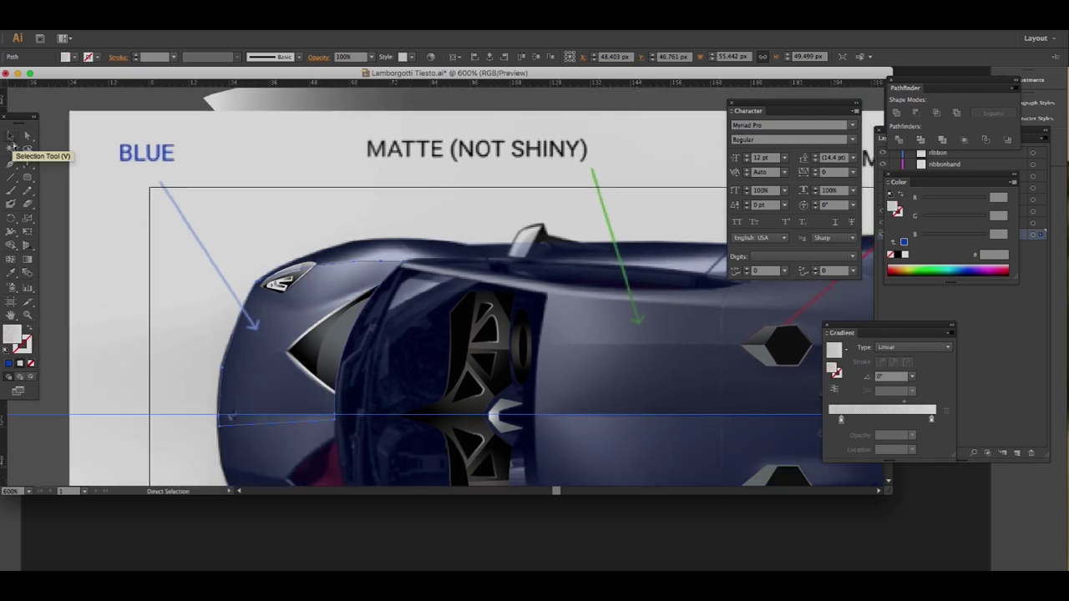
pyautogui.click(10, 134)
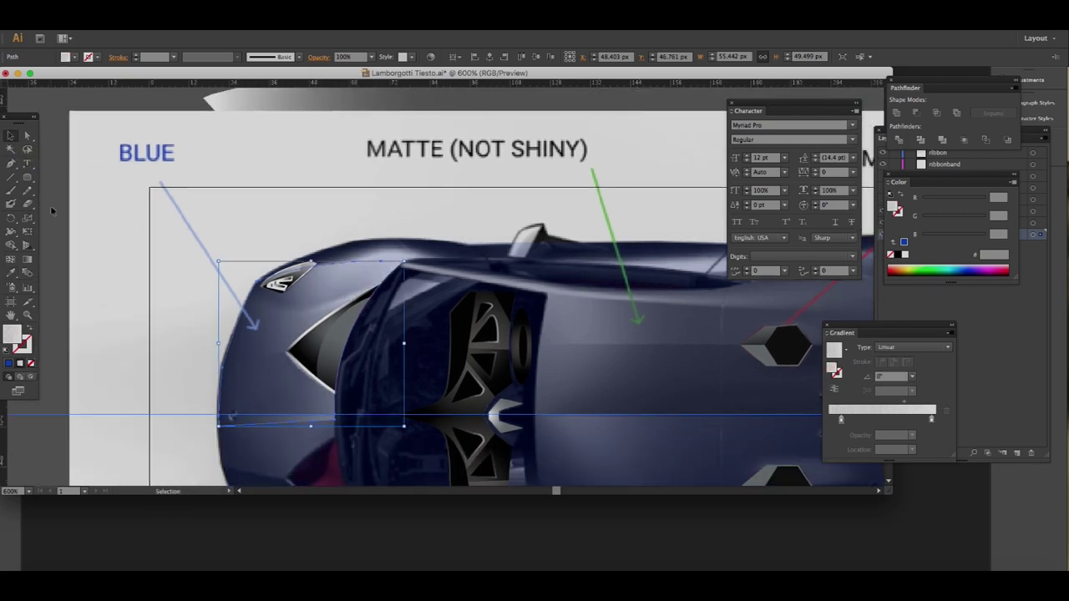
# - Eyedrop the chrome element's radial gradient onto the upper highlight strip
pyautogui.click(468, 259)
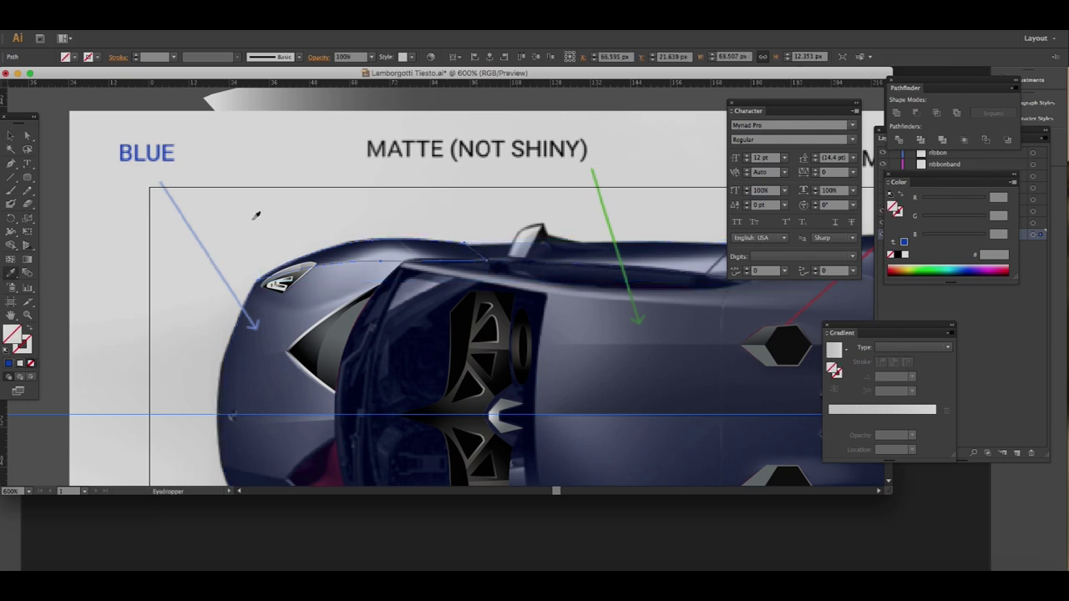
pyautogui.hscroll(4, 257, 216)
pyautogui.scroll(-1, 256, 216)
pyautogui.click(433, 389)
pyautogui.hscroll(3, 362, 184)
pyautogui.click(498, 262)
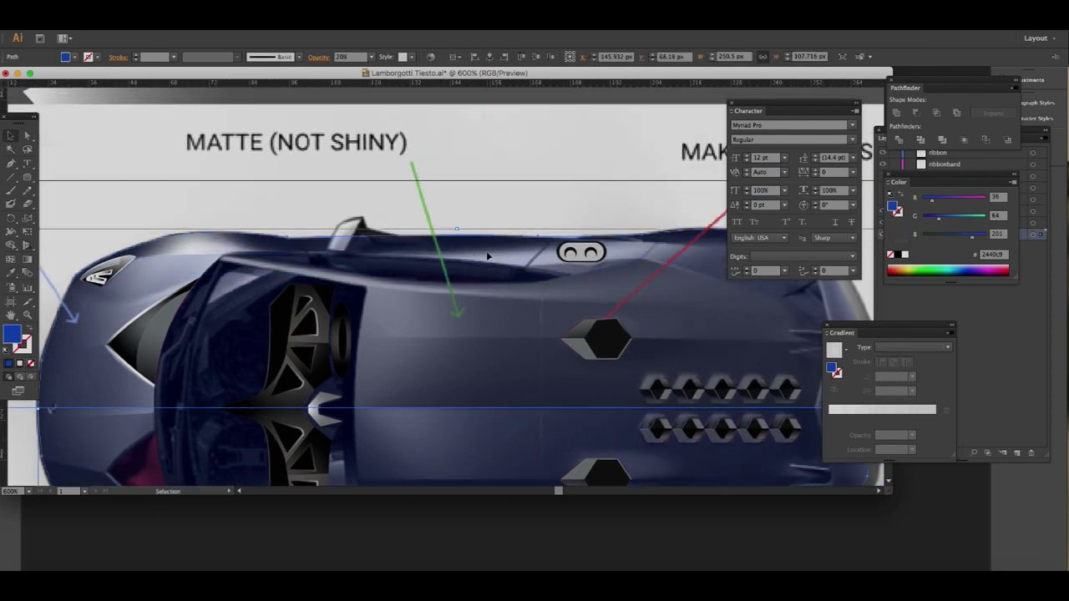
# - Give the long car-top strip a linear gradient highlight running diagonally
pyautogui.hotkey('ctrl', '3')
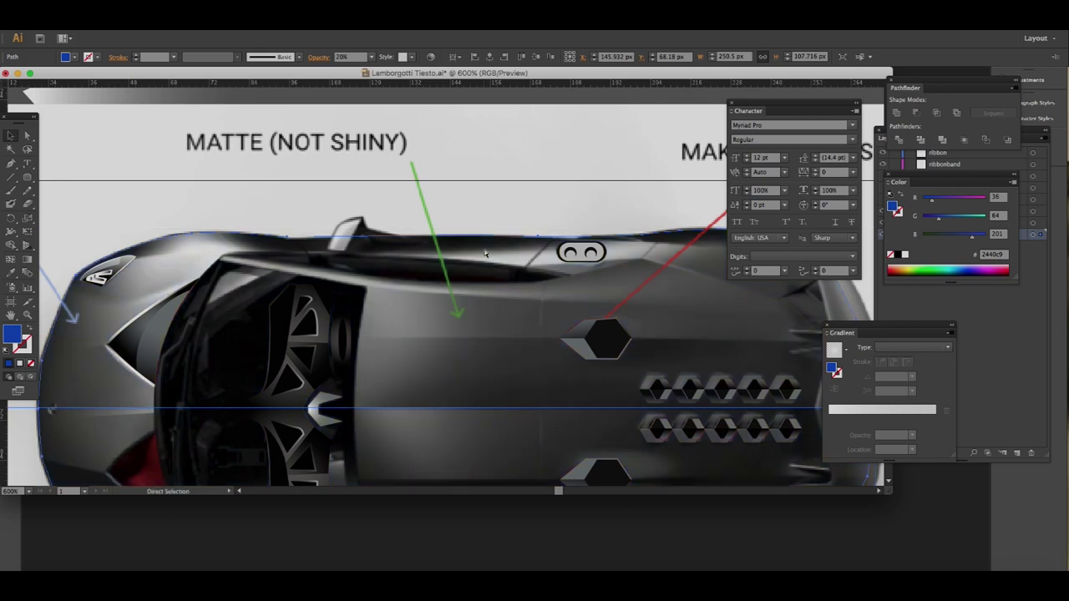
pyautogui.press('i')
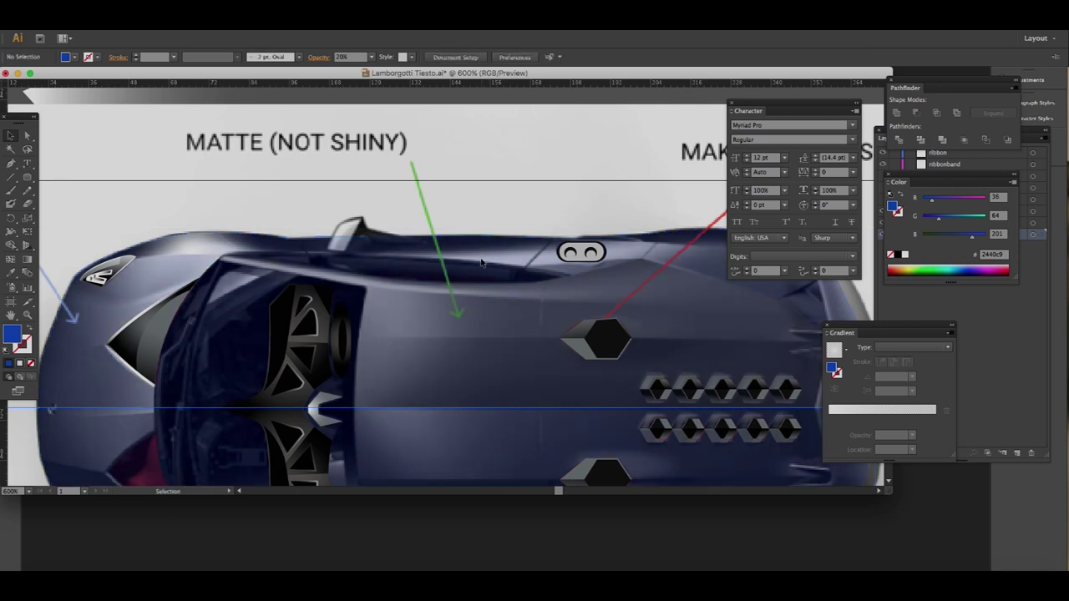
pyautogui.click(493, 247)
pyautogui.click(308, 386)
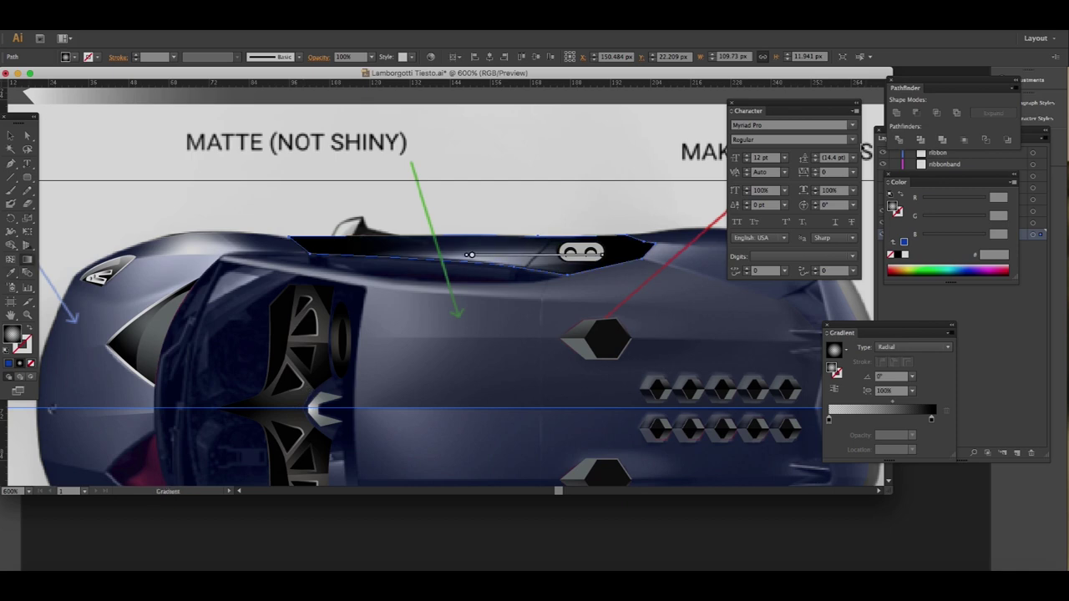
pyautogui.click(894, 359)
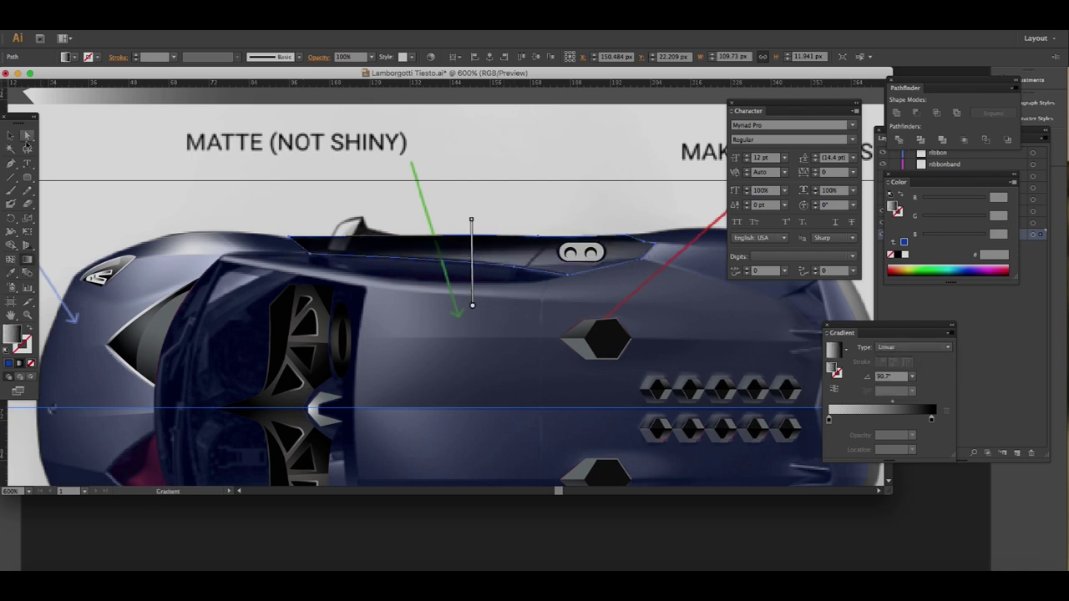
pyautogui.moveTo(695, 272); pyautogui.dragTo(547, 270)
pyautogui.click(548, 270)
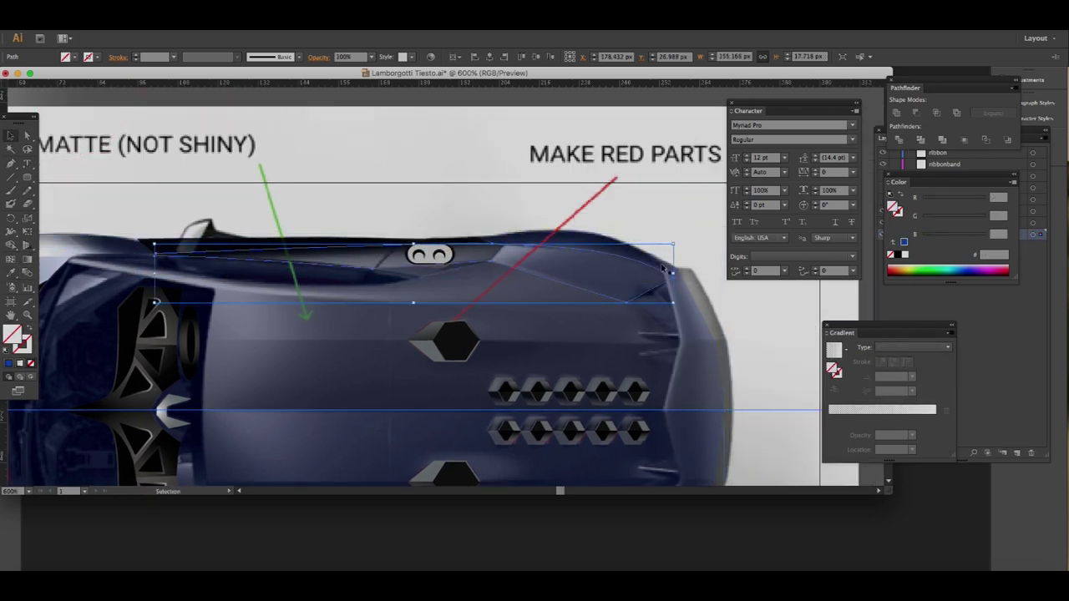
pyautogui.press('g')
pyautogui.moveTo(416, 324); pyautogui.dragTo(567, 141)
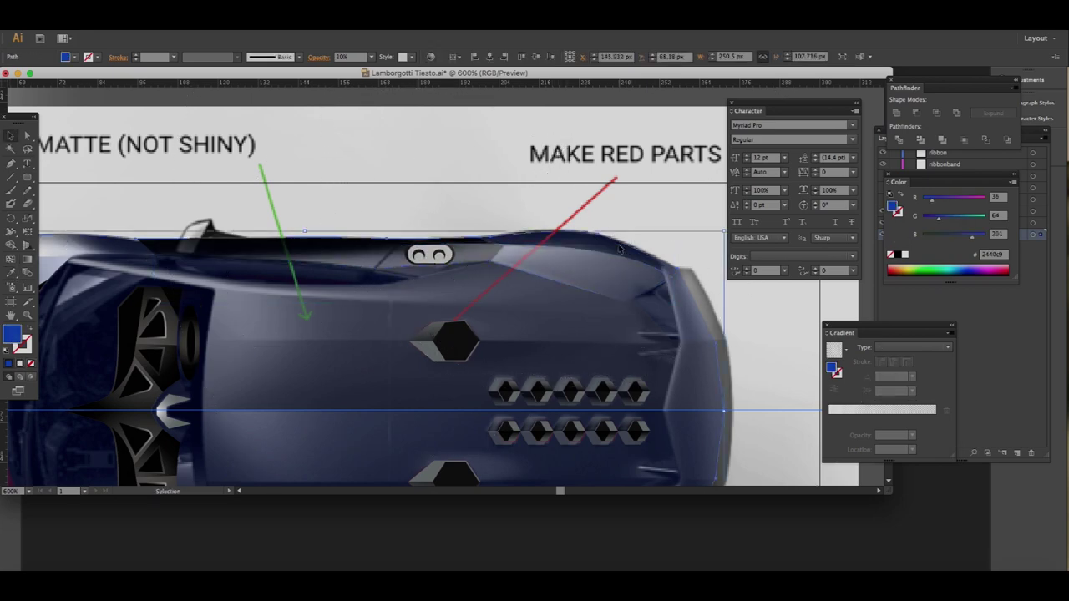
# - Fill the small strip above the wheel with sampled black
pyautogui.moveTo(556, 348); pyautogui.dragTo(543, 322)
pyautogui.click(543, 322)
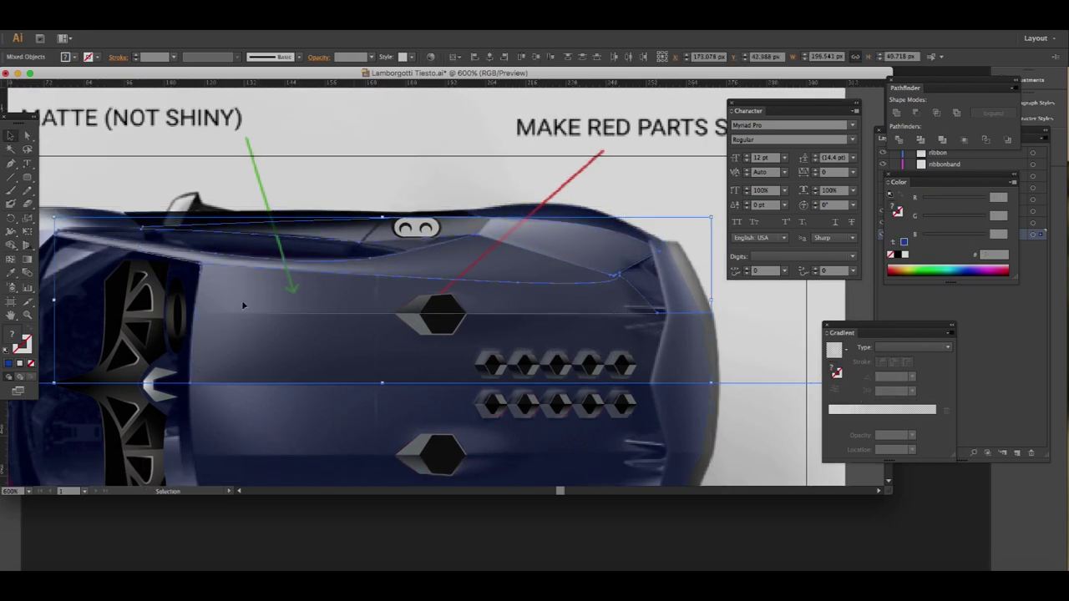
pyautogui.click(351, 236)
pyautogui.click(146, 261)
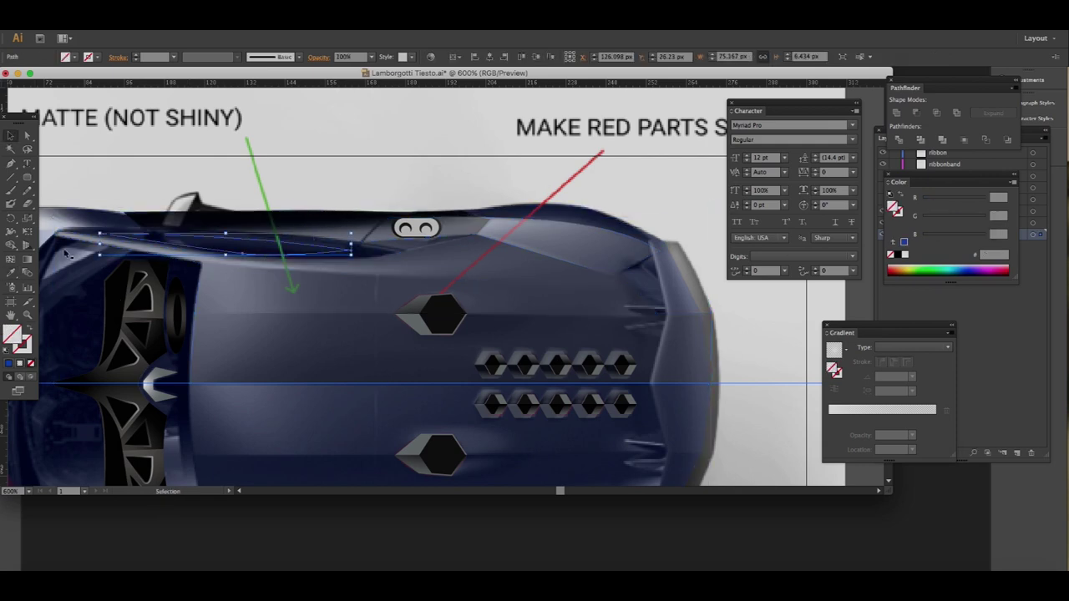
pyautogui.click(111, 291)
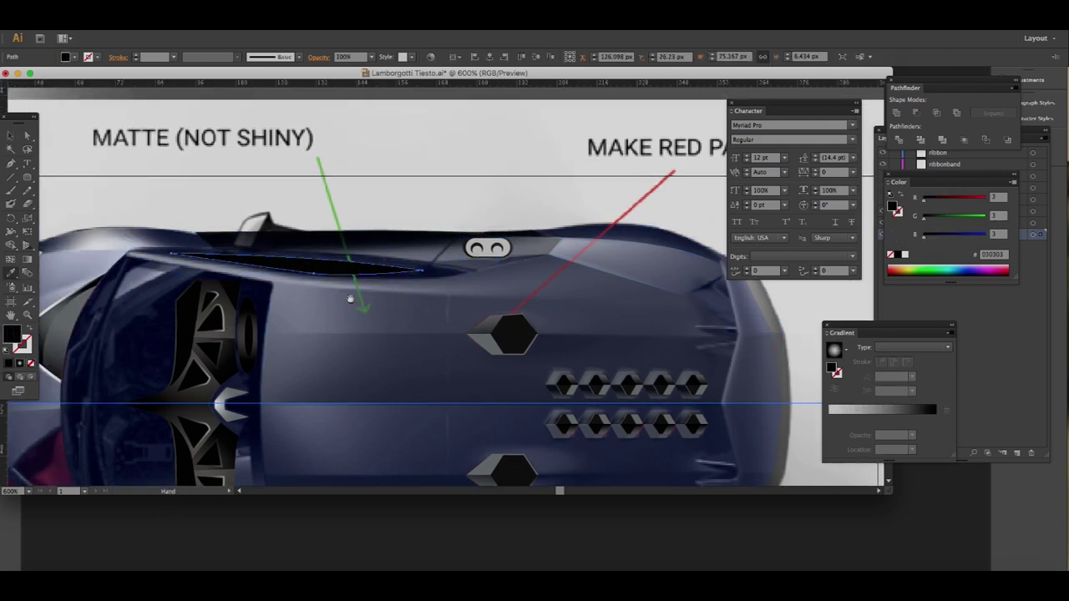
pyautogui.moveTo(154, 313); pyautogui.dragTo(250, 484)
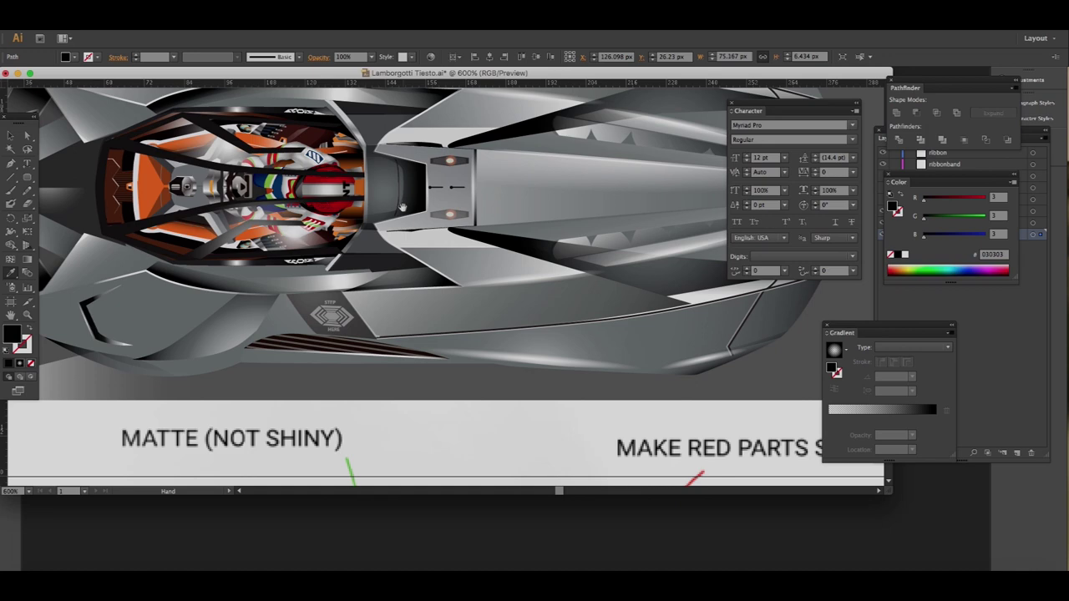
# - Pick up the grey car drawing's radial gradient highlight and return to the blue car
pyautogui.press('i')
pyautogui.click(341, 262)
pyautogui.click(395, 261)
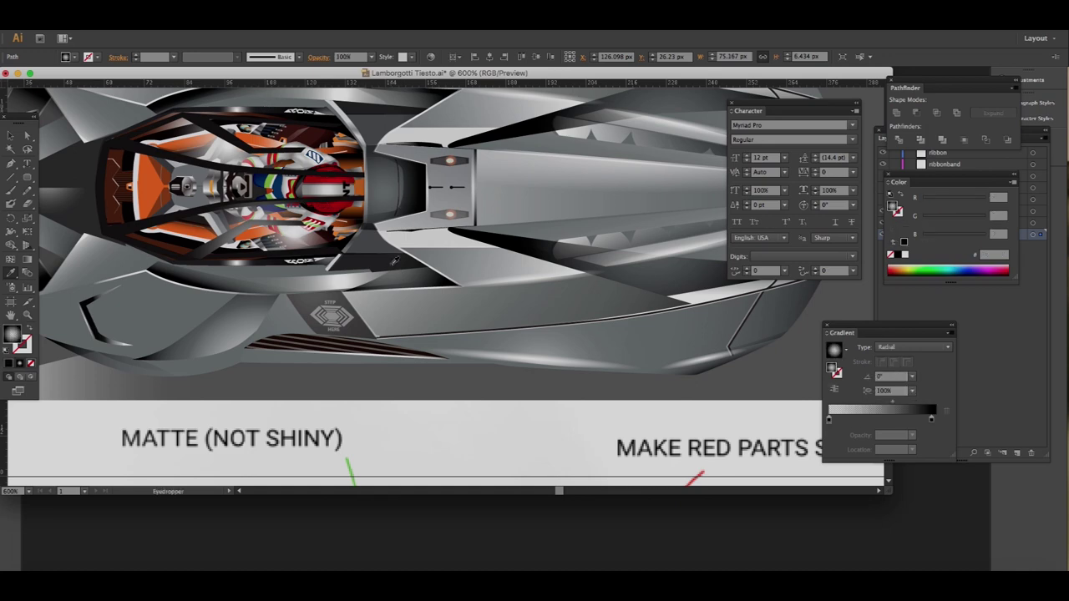
pyautogui.moveTo(466, 354)
pyautogui.mouseDown()
pyautogui.moveTo(443, 247)
pyautogui.moveTo(396, 282)
pyautogui.mouseUp()
pyautogui.hotkey('ctrl', '=')
pyautogui.press('v')
pyautogui.click(526, 351)
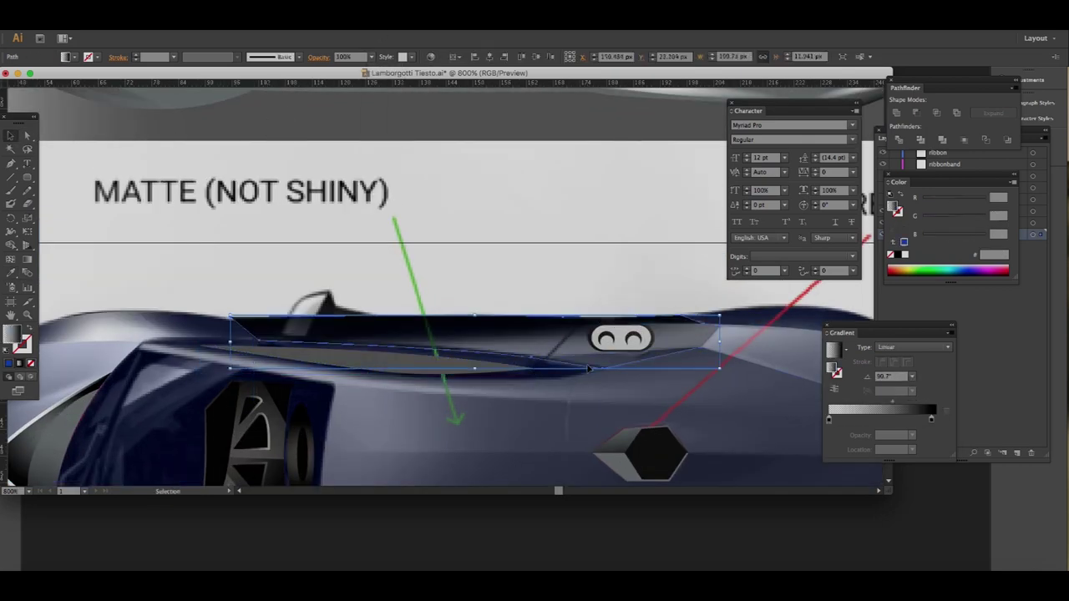
pyautogui.click(108, 326)
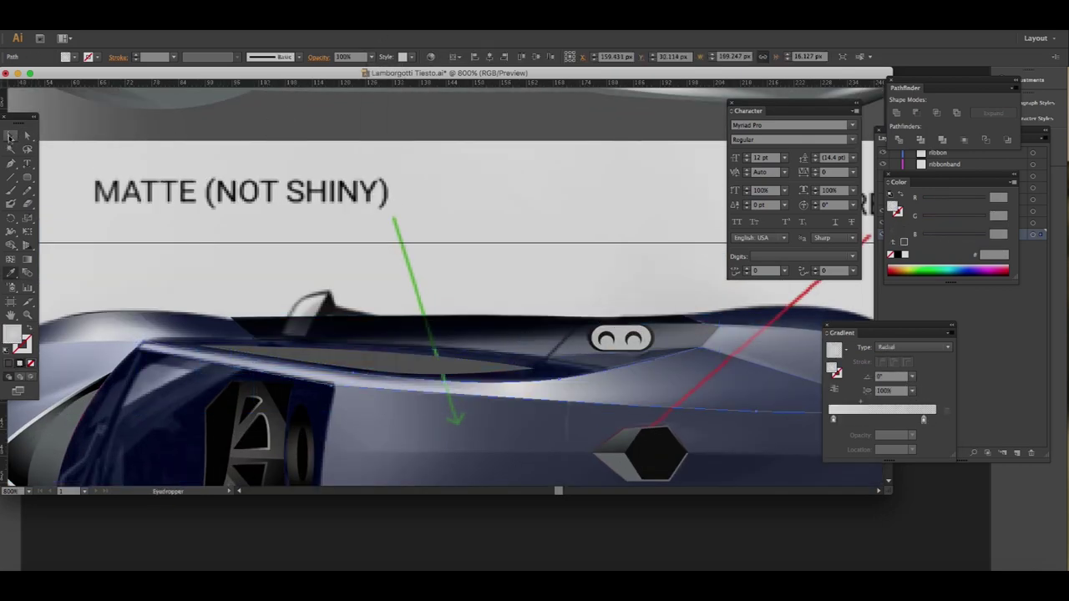
# - Apply the radial highlight to the side panel, tilt it, and give the side band a gradient
pyautogui.moveTo(391, 451); pyautogui.dragTo(367, 367)
pyautogui.keyDown('ctrl'); pyautogui.click(367, 368); pyautogui.keyUp('ctrl')
pyautogui.press('i')
pyautogui.click(412, 312)
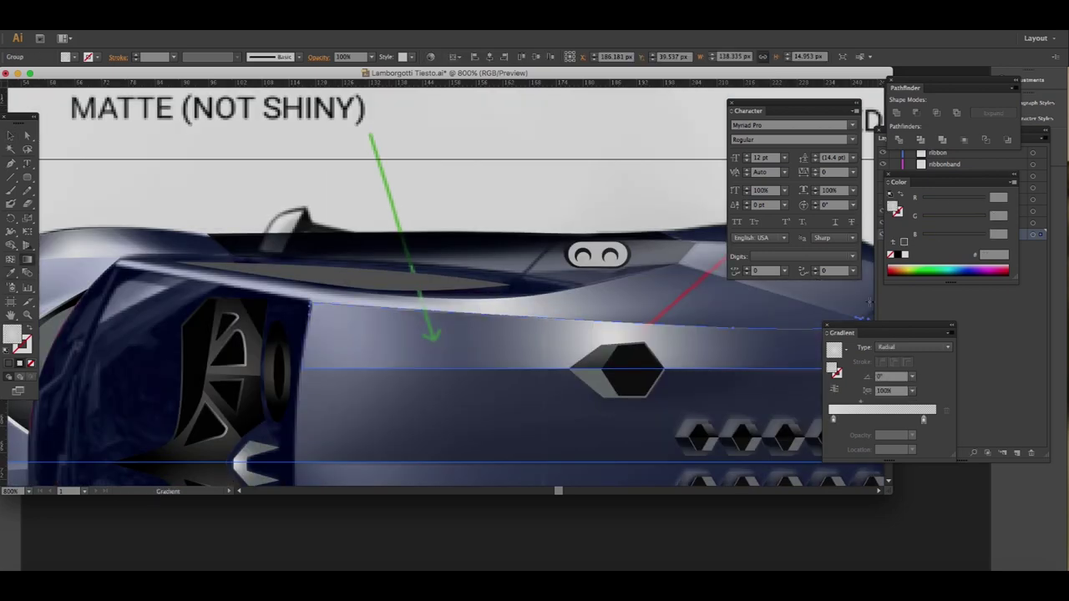
pyautogui.hotkey('ctrl', '-')
pyautogui.hotkey('ctrl', '-')
pyautogui.moveTo(435, 309); pyautogui.dragTo(589, 332)
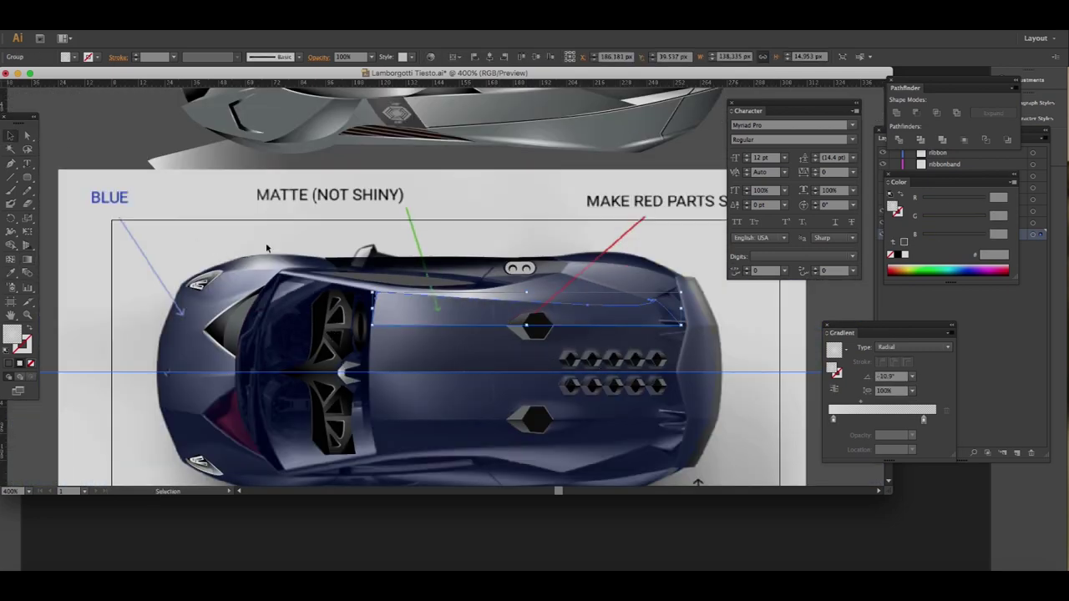
pyautogui.keyDown('ctrl'); pyautogui.click(417, 355); pyautogui.keyUp('ctrl')
pyautogui.press('.')
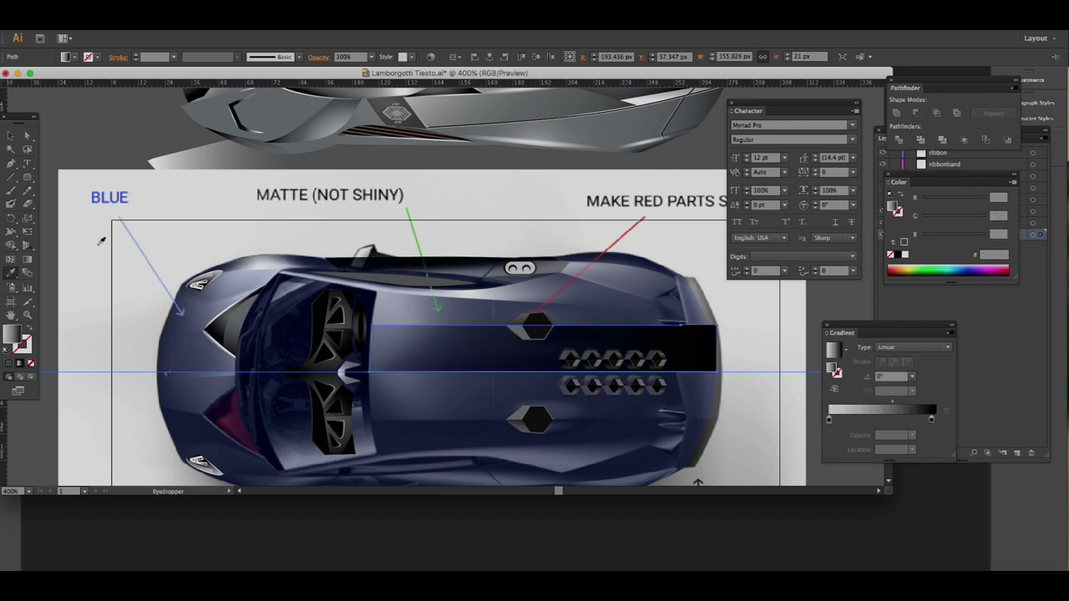
# - Angle the dark side band's gradient so it fades in across the band
pyautogui.press('g')
pyautogui.moveTo(534, 328); pyautogui.dragTo(568, 414)
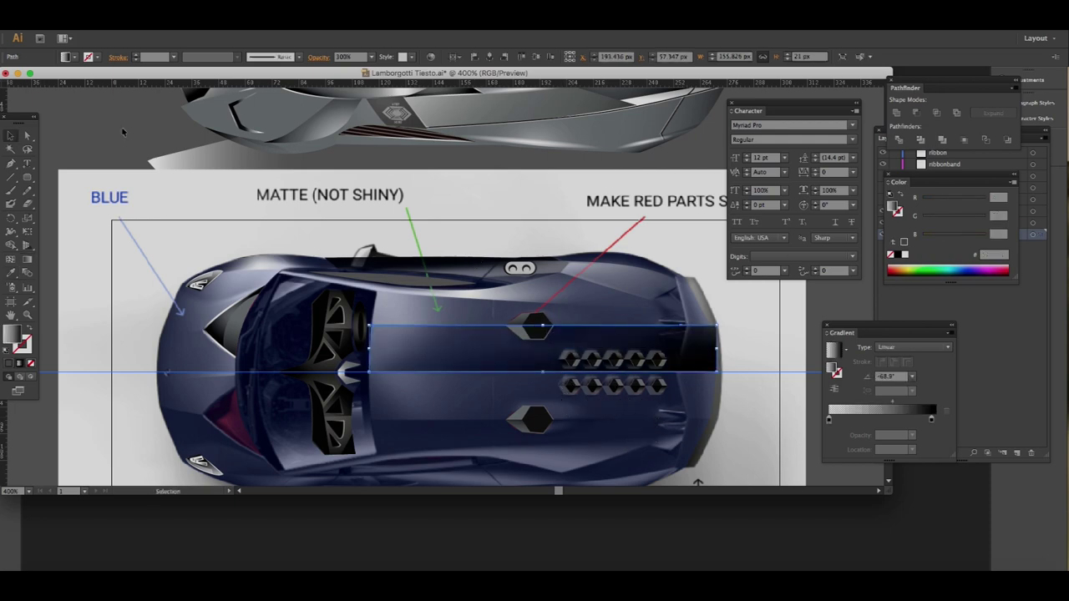
pyautogui.moveTo(117, 126); pyautogui.dragTo(166, 62)
pyautogui.keyDown('ctrl'); pyautogui.click(250, 276); pyautogui.keyUp('ctrl')
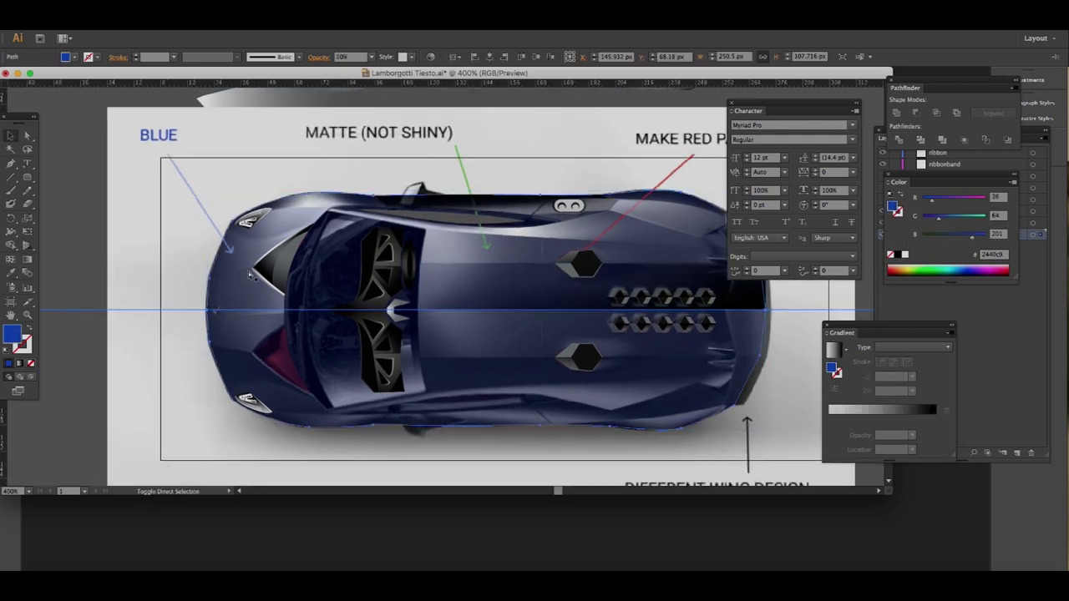
pyautogui.hotkey('ctrl', 'z')
# - Try a radial gradient highlight on the front-left nose panel, then undo it
pyautogui.click(208, 316)
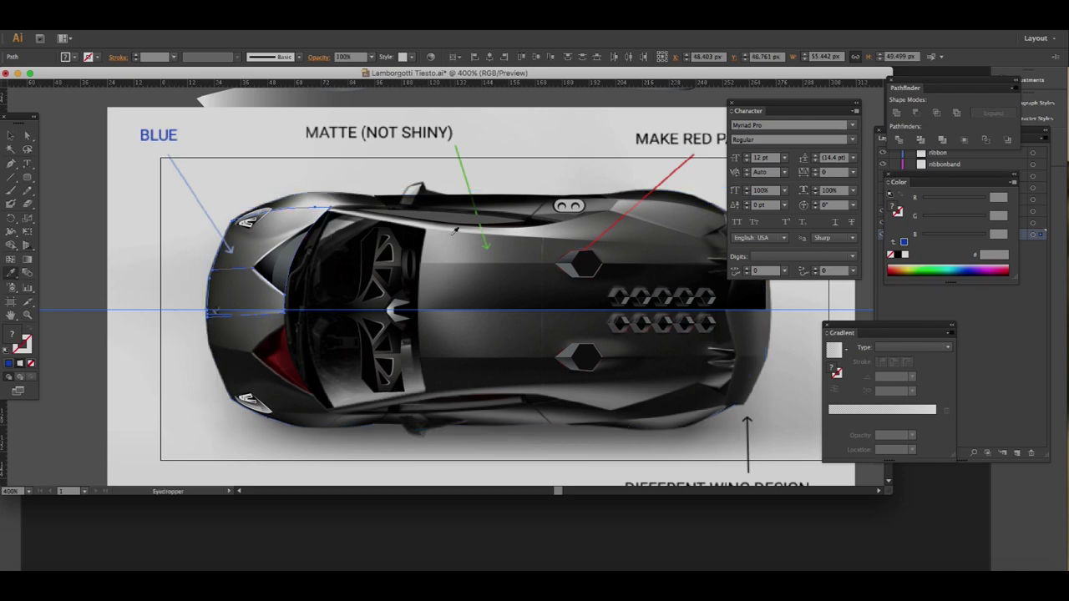
pyautogui.press('.')
pyautogui.click(12, 273)
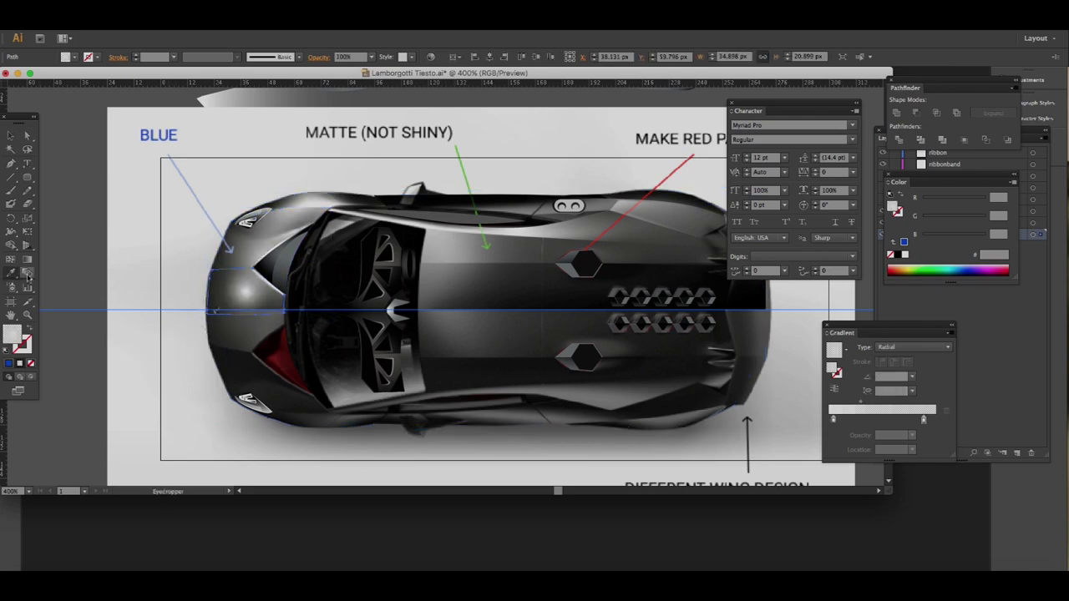
pyautogui.moveTo(251, 269); pyautogui.dragTo(234, 311)
pyautogui.press('v')
pyautogui.hotkey('ctrl', 'z')
pyautogui.hotkey('ctrl', 'shift', 'z')
pyautogui.hotkey('ctrl', 'z')
pyautogui.press('g')
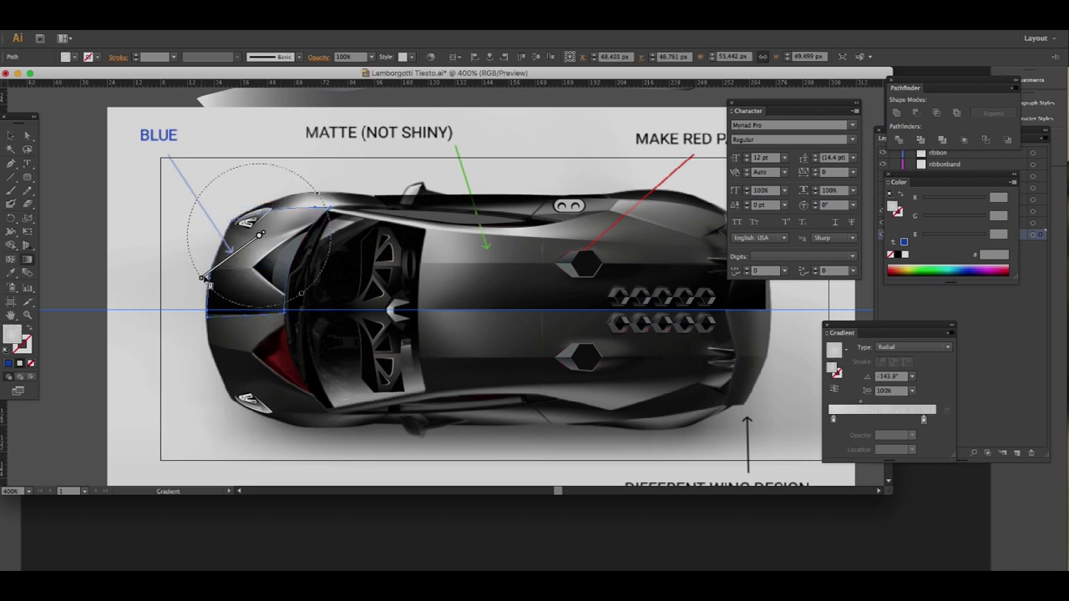
pyautogui.hotkey('ctrl', 'z')
pyautogui.press('v')
# - Eyedropper a light radial gradient highlight onto the front-left headlight group
pyautogui.click(227, 222)
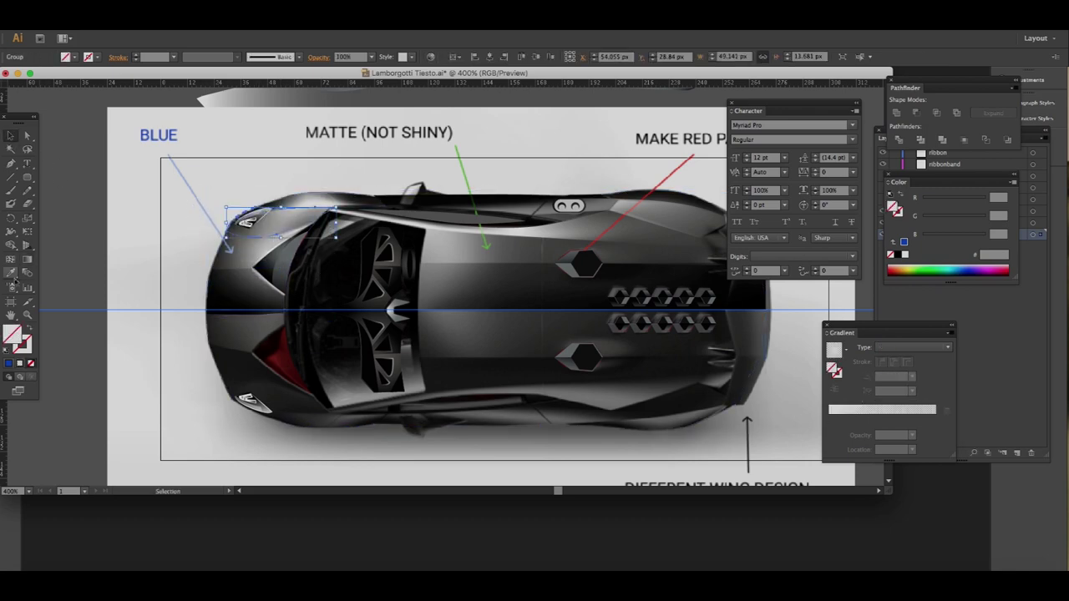
pyautogui.click(231, 289)
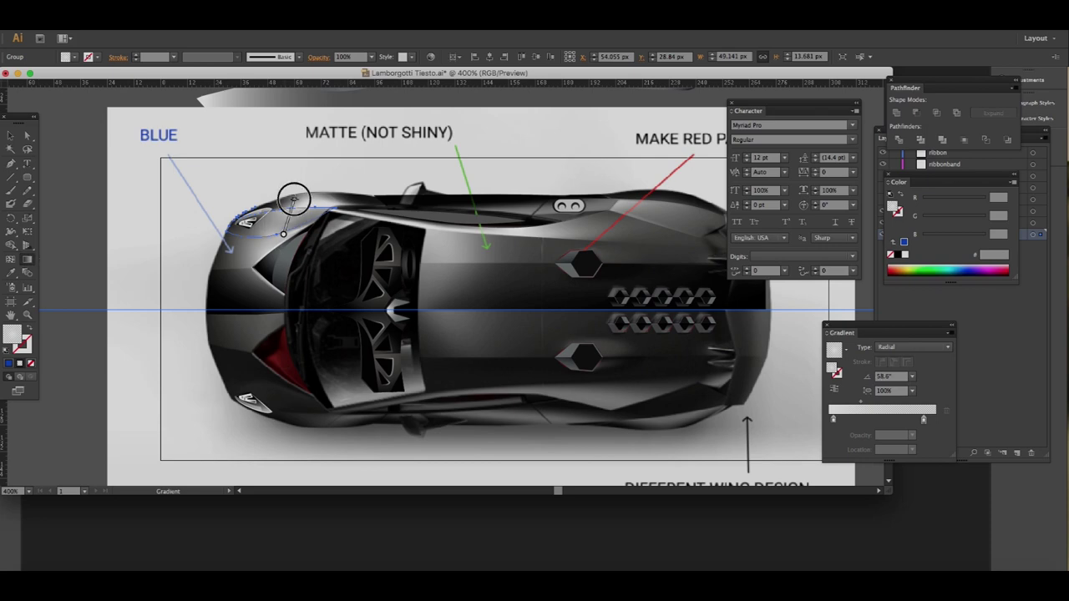
pyautogui.click(27, 137)
pyautogui.hscroll(5, 417, 317)
pyautogui.click(644, 357)
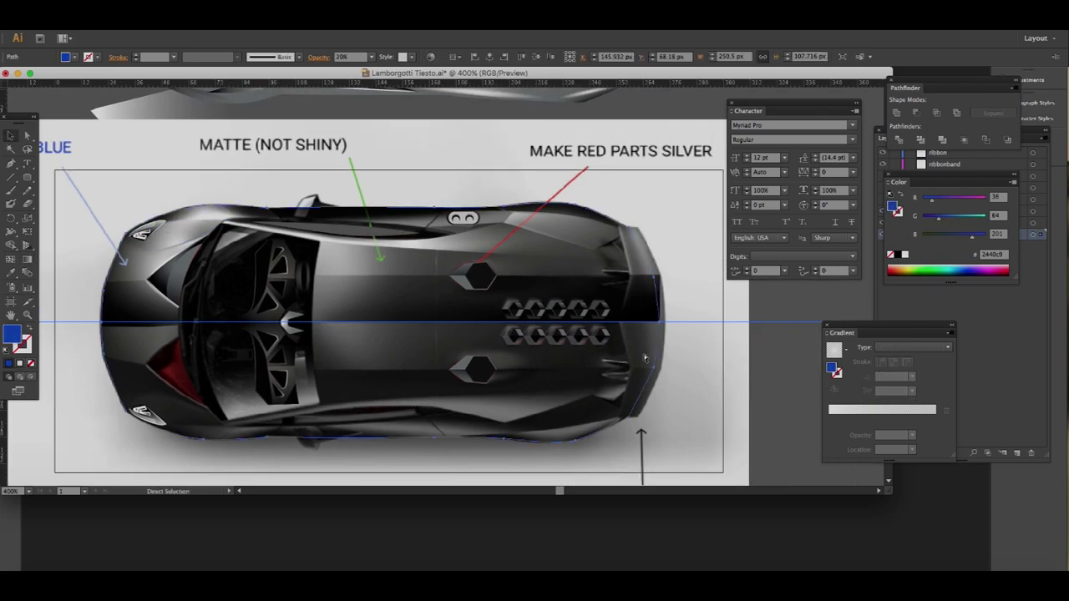
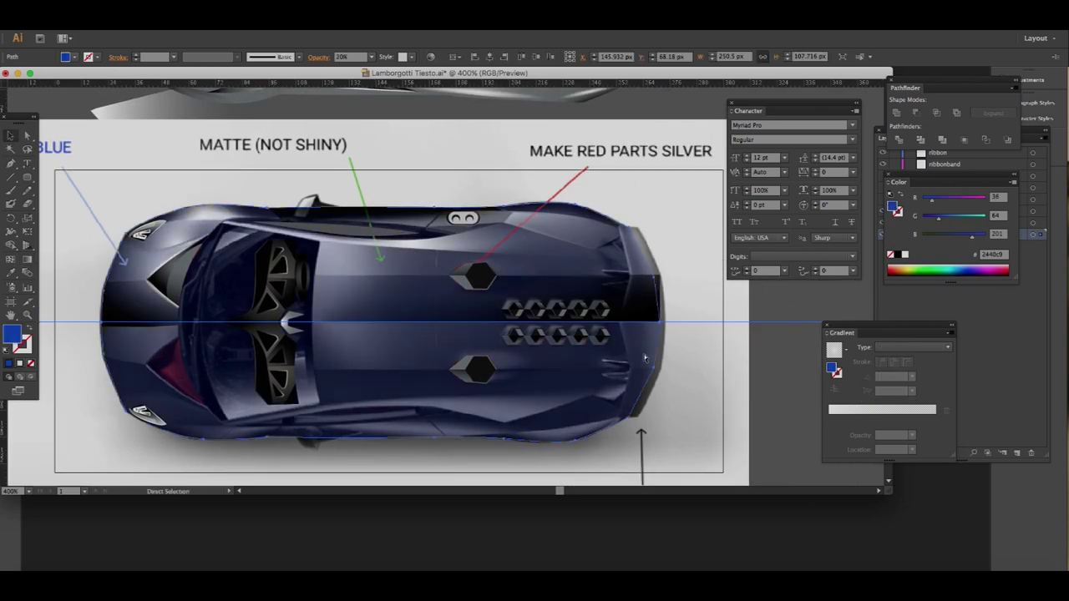
# - Set the blue car overlay to 100% opacity
pyautogui.click(374, 57)
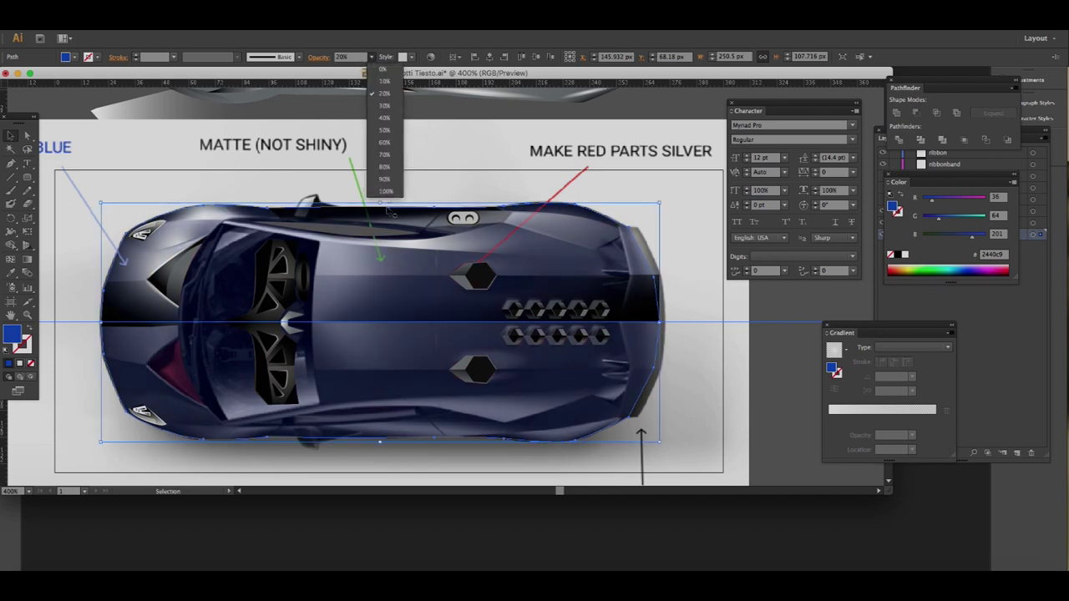
pyautogui.click(384, 201)
pyautogui.click(461, 170)
pyautogui.hotkey('ctrl', '-')
pyautogui.hotkey('ctrl', '-')
pyautogui.hotkey('ctrl', '+')
# - Cut the blue car body path and paste it back in front
pyautogui.click(586, 270)
pyautogui.press('Delete')
pyautogui.scroll(2, 228, 313)
pyautogui.scroll(2, 228, 313)
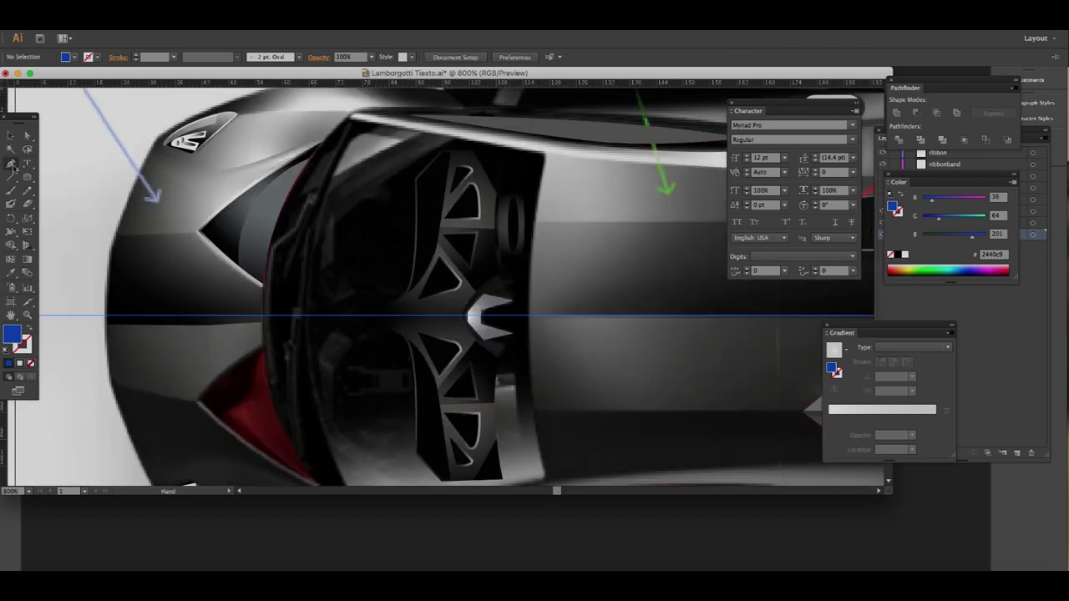
pyautogui.hotkey('ctrl', 'f')
pyautogui.rightClick(447, 206)
pyautogui.click(516, 329)
pyautogui.scroll(-5, 357, 427)
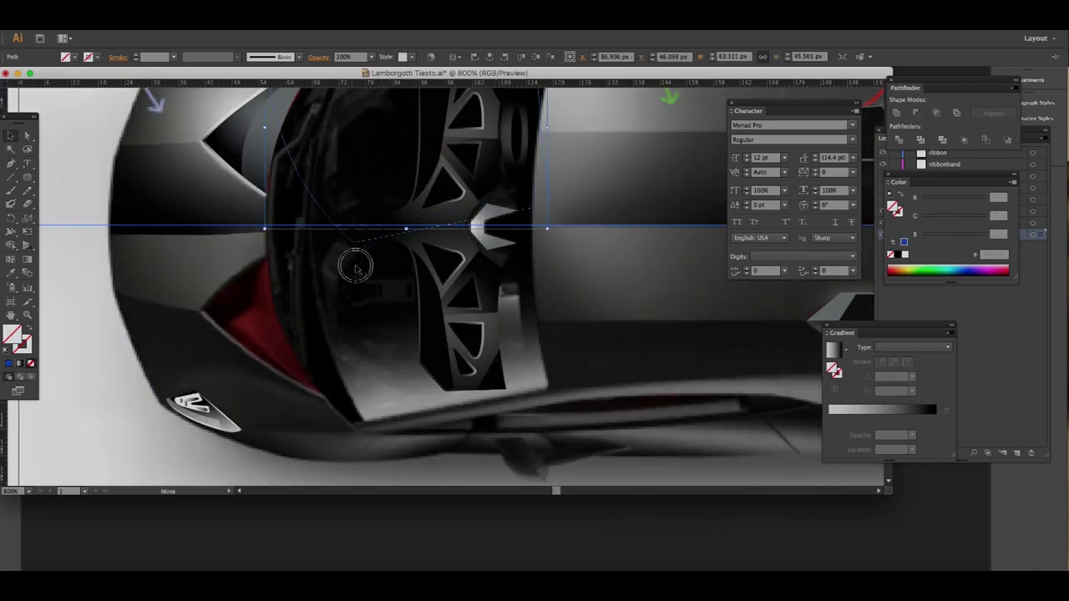
# - Select the windshield paths and fill them black with the Eyedropper
pyautogui.keyDown('shift'); pyautogui.click(357, 427); pyautogui.keyUp('shift')
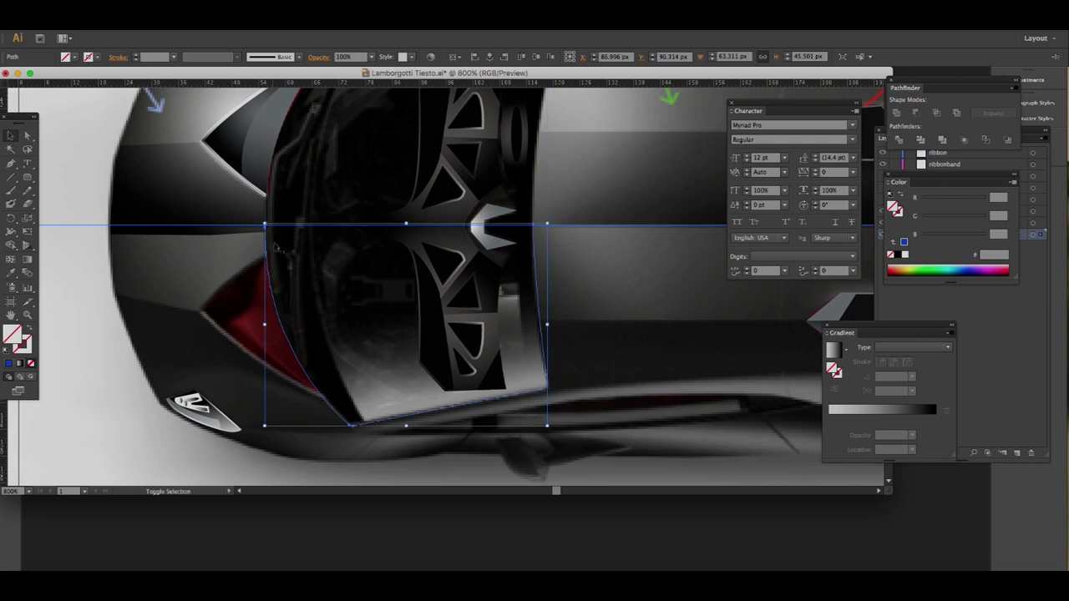
pyautogui.keyDown('shift'); pyautogui.click(267, 207); pyautogui.keyUp('shift')
pyautogui.hotkey('shift', 'e')
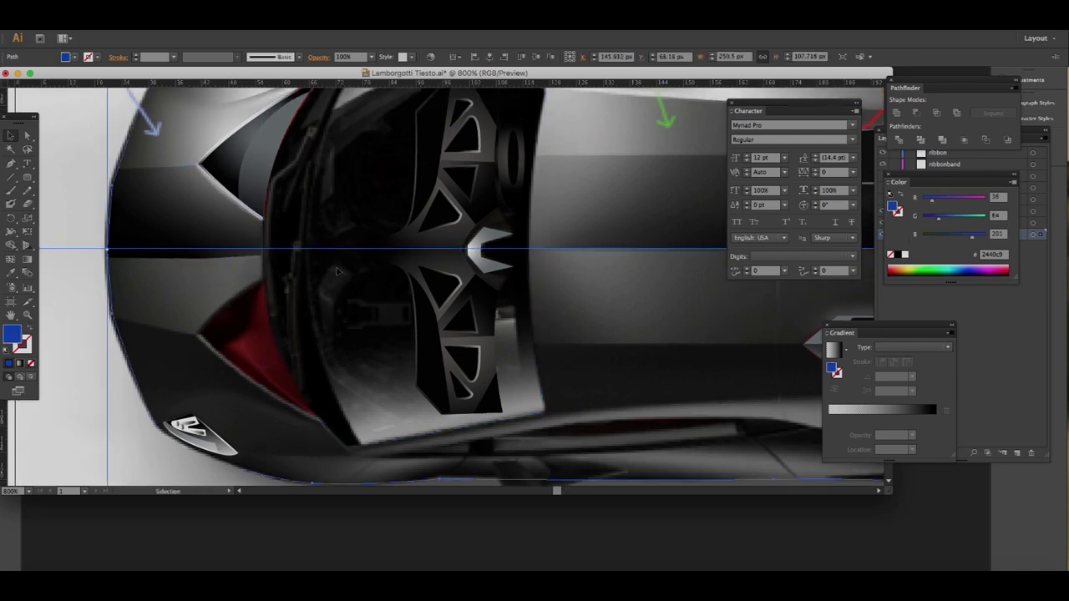
pyautogui.click(281, 306)
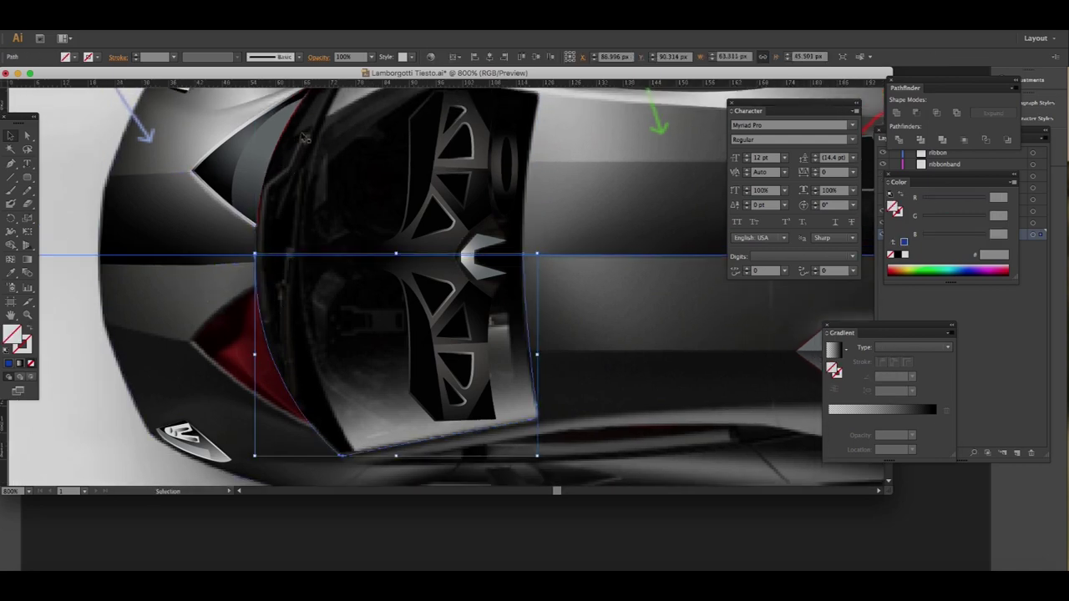
pyautogui.scroll(3, 293, 136)
pyautogui.keyDown('shift'); pyautogui.click(324, 123); pyautogui.keyUp('shift')
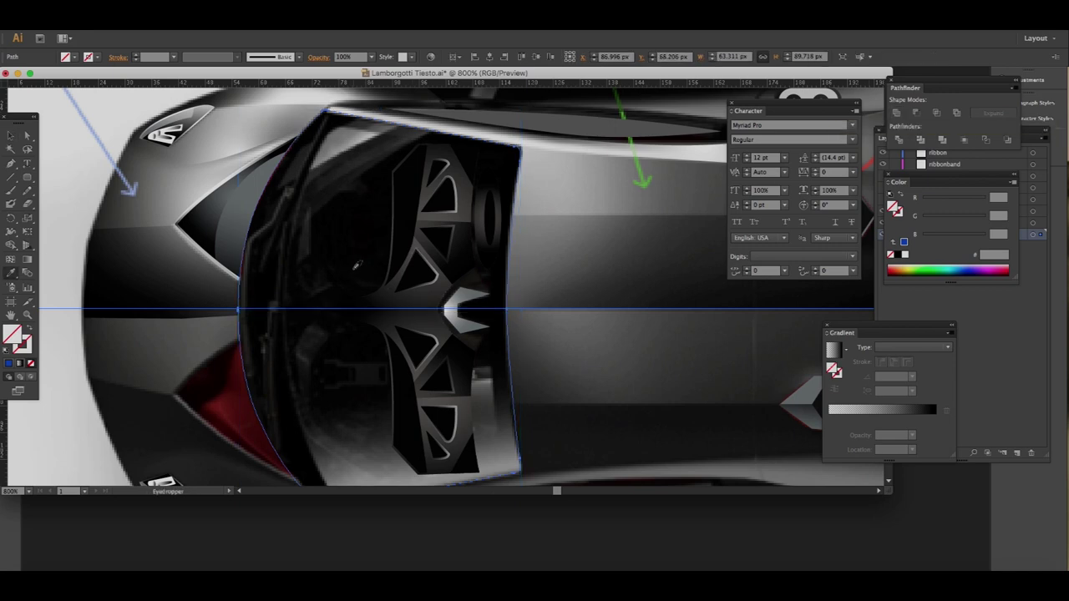
pyautogui.click(354, 268)
pyautogui.hotkey('ctrl', '-')
pyautogui.moveTo(379, 224); pyautogui.dragTo(296, 231)
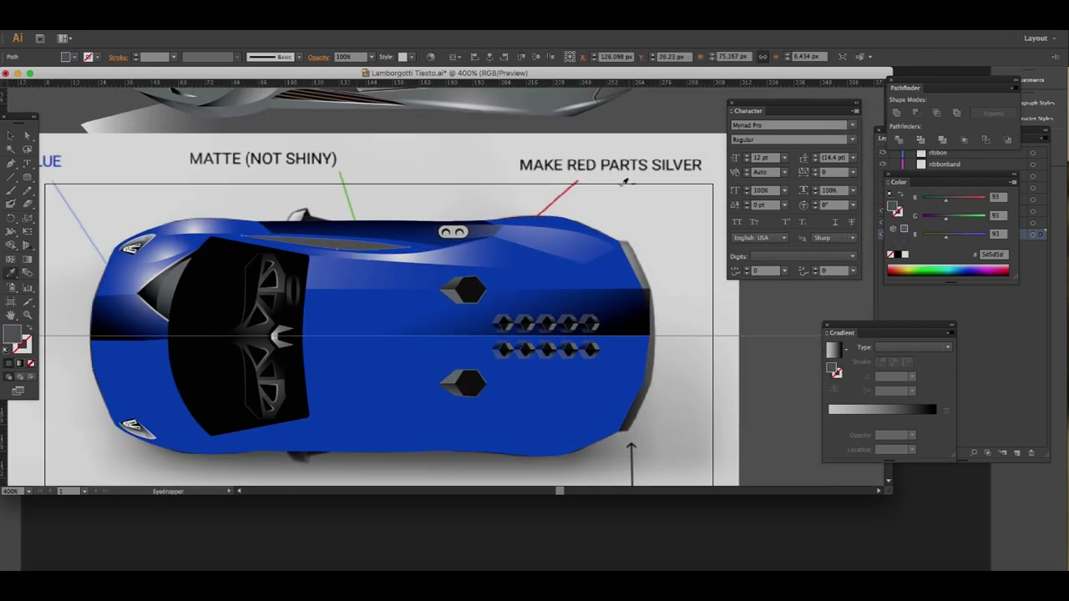
# - Sample the light grey radial gradient onto the thin upper highlight strip
pyautogui.moveTo(280, 117); pyautogui.dragTo(329, 190)
pyautogui.press('v')
pyautogui.click(376, 315)
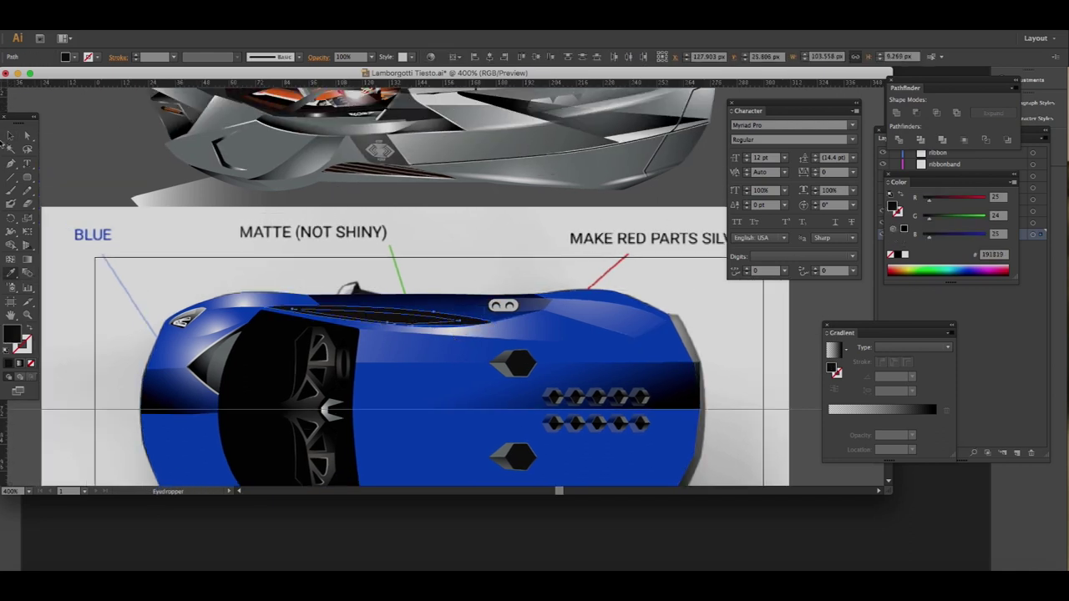
pyautogui.hotkey('ctrl', 'shift', 'a')
pyautogui.click(405, 324)
pyautogui.press('i')
pyautogui.click(366, 133)
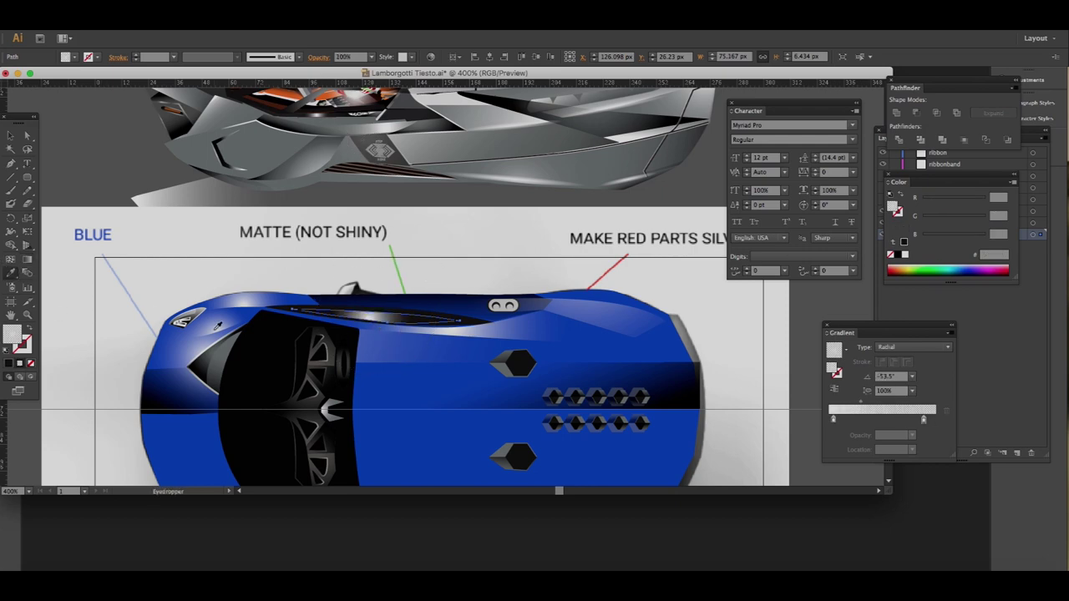
# - Re-angle the strip's radial gradient to -61°
pyautogui.moveTo(398, 284); pyautogui.dragTo(382, 286)
pyautogui.press('v')
pyautogui.hotkey('ctrl', 'shift', 'a')
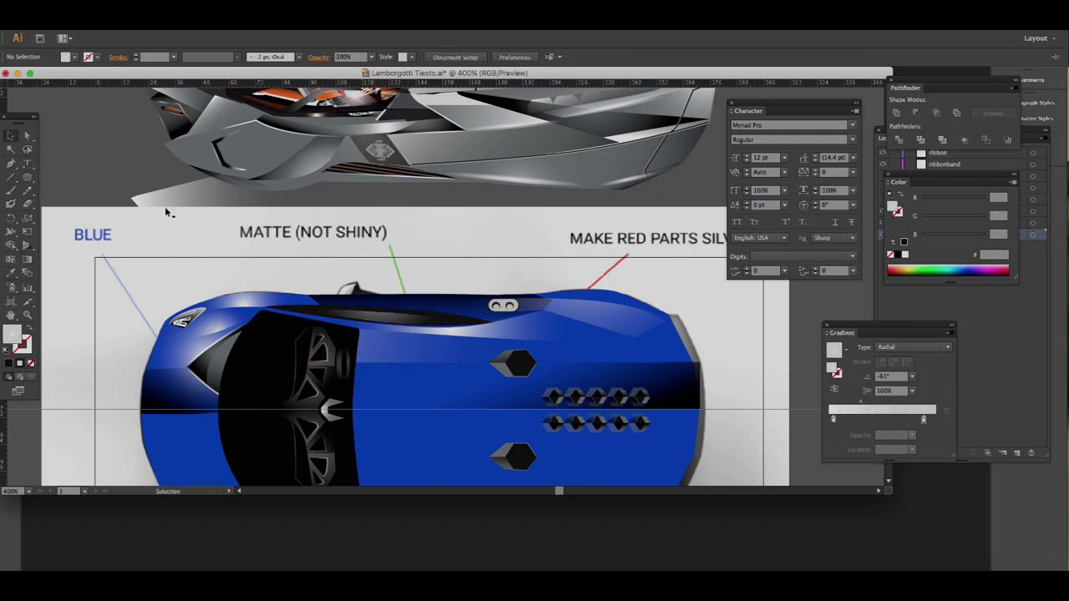
pyautogui.scroll(-3, 483, 209)
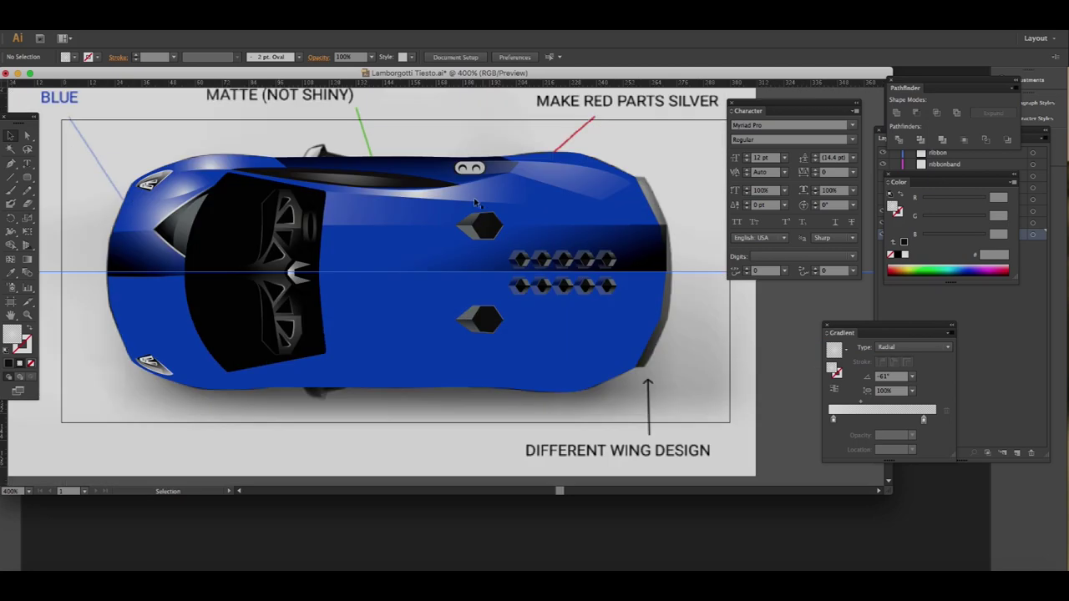
pyautogui.click(474, 202)
pyautogui.hotkey('ctrl', '+')
pyautogui.hotkey('ctrl', '+')
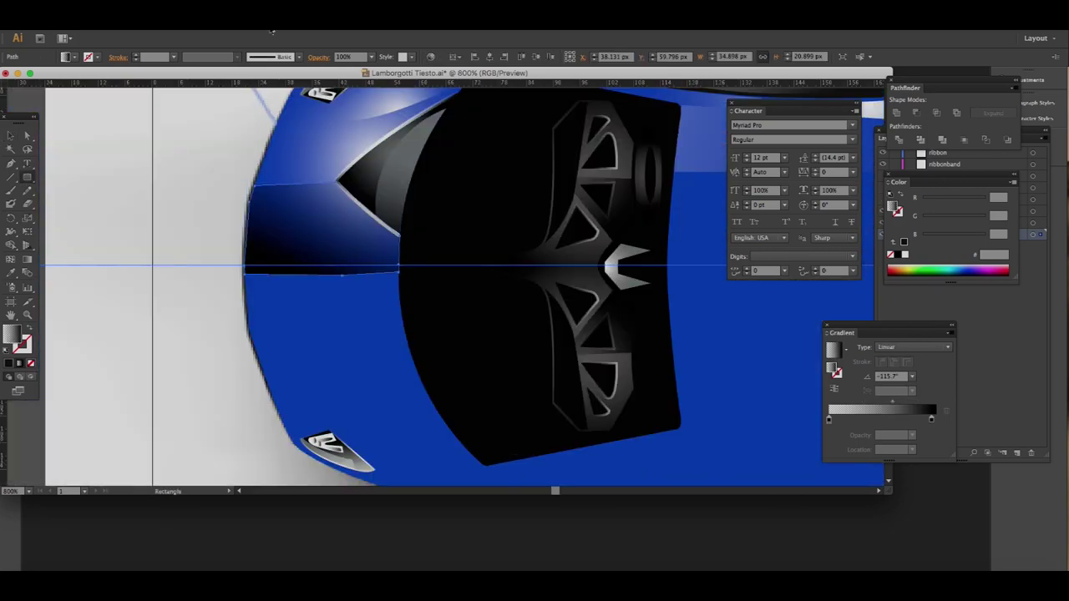
# - Turn on Smart Guides, the grid, Snap to Grid and Snap to Point
pyautogui.click(271, 31)
pyautogui.click(299, 338)
pyautogui.moveTo(190, 331); pyautogui.dragTo(517, 266)
pyautogui.click(255, 32)
pyautogui.click(303, 372)
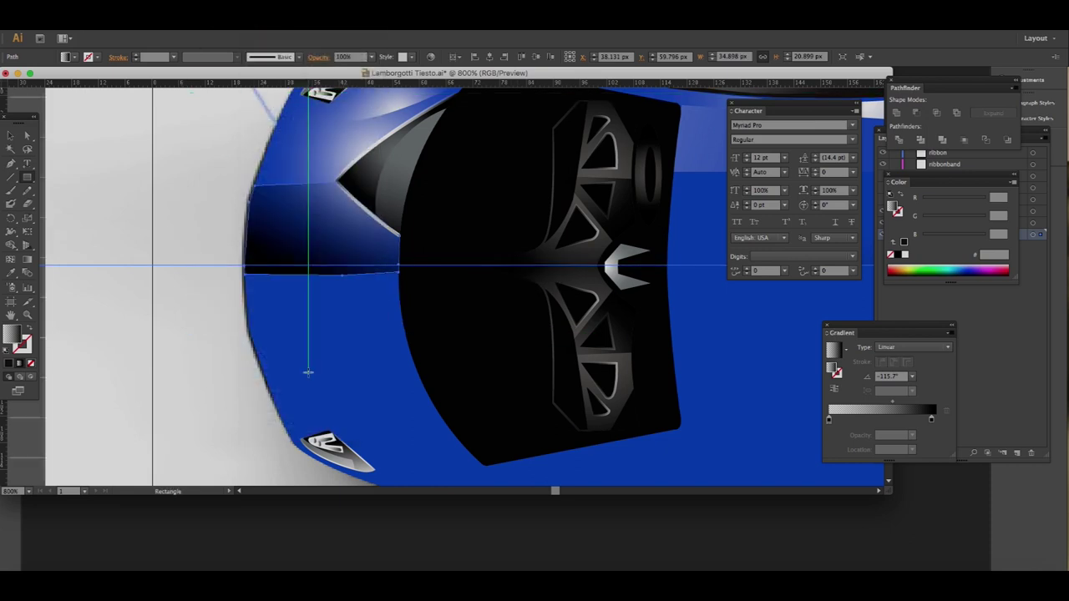
pyautogui.click(254, 32)
pyautogui.click(294, 384)
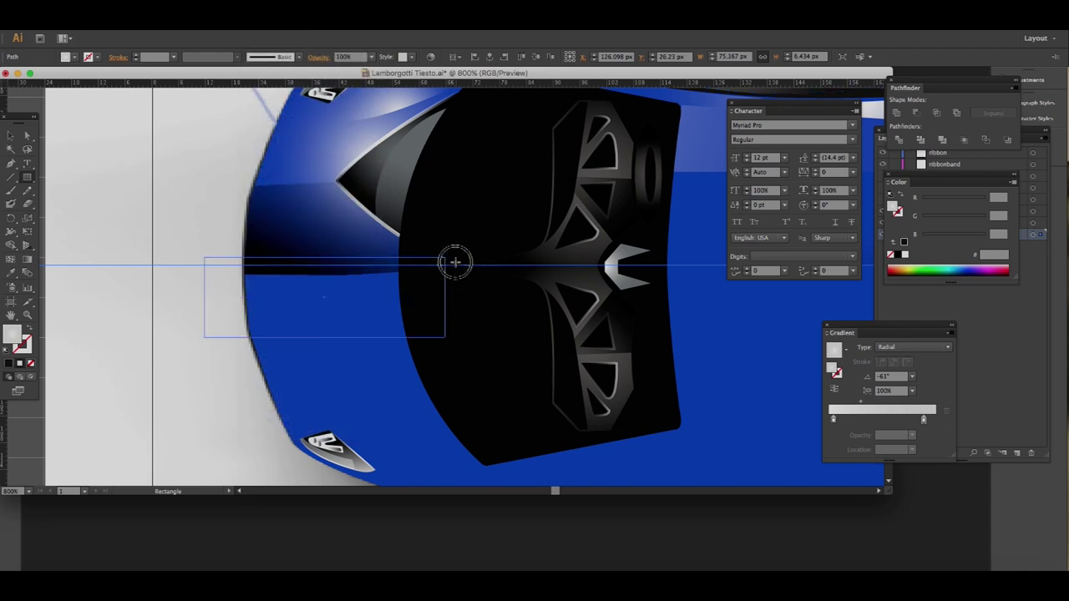
pyautogui.click(254, 32)
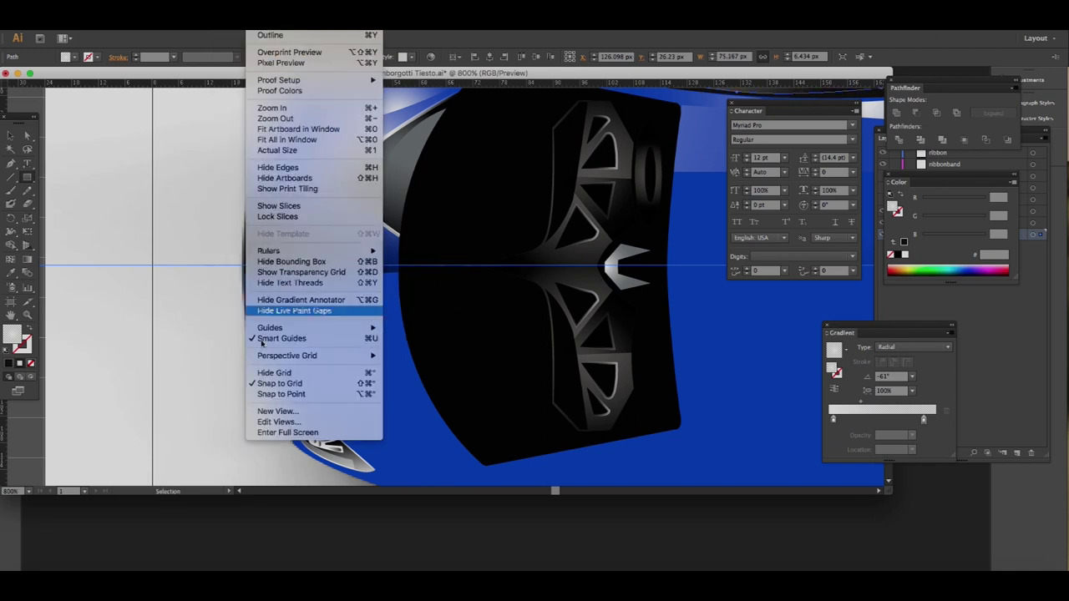
pyautogui.click(282, 393)
# - Draw rectangle and rounded rectangle shapes over the nose with a gradient glare fill
pyautogui.moveTo(221, 349); pyautogui.dragTo(436, 265)
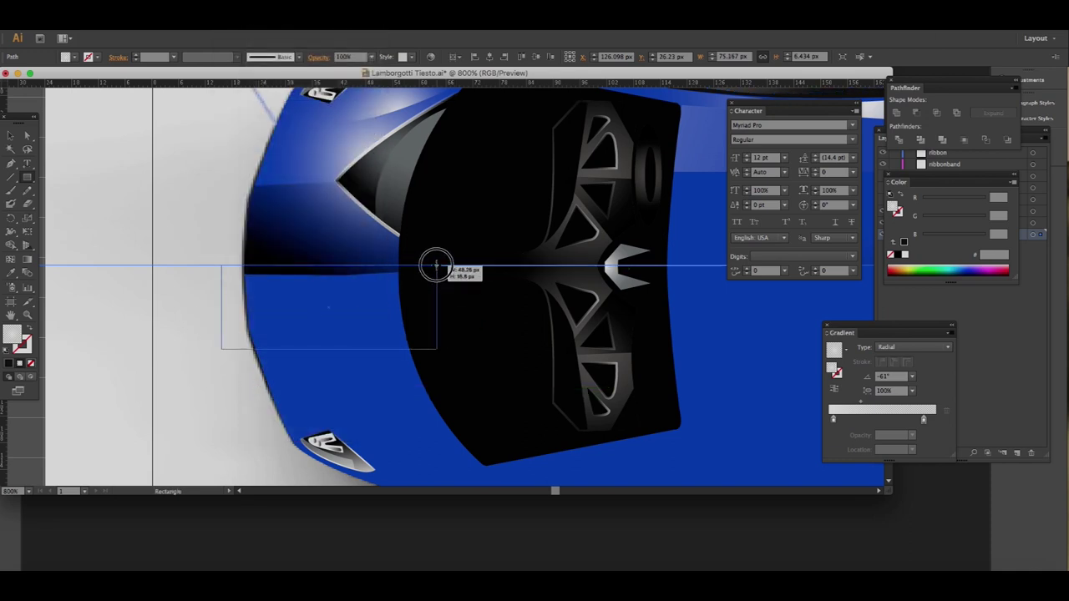
pyautogui.click(334, 209)
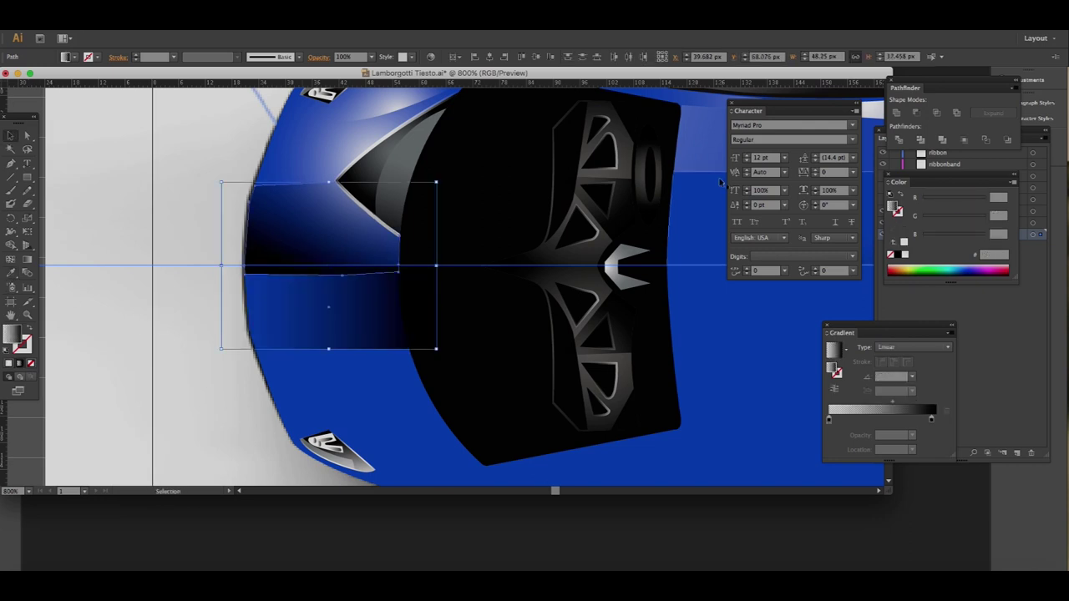
pyautogui.moveTo(27, 177); pyautogui.dragTo(92, 191)
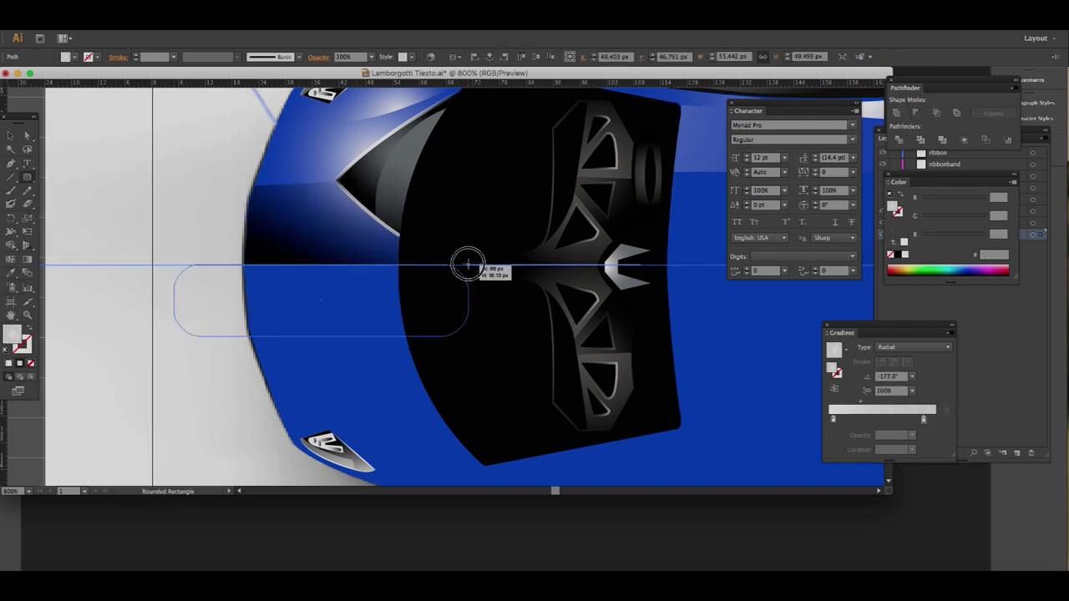
pyautogui.moveTo(174, 337); pyautogui.dragTo(467, 265)
pyautogui.press('v')
pyautogui.click(321, 145)
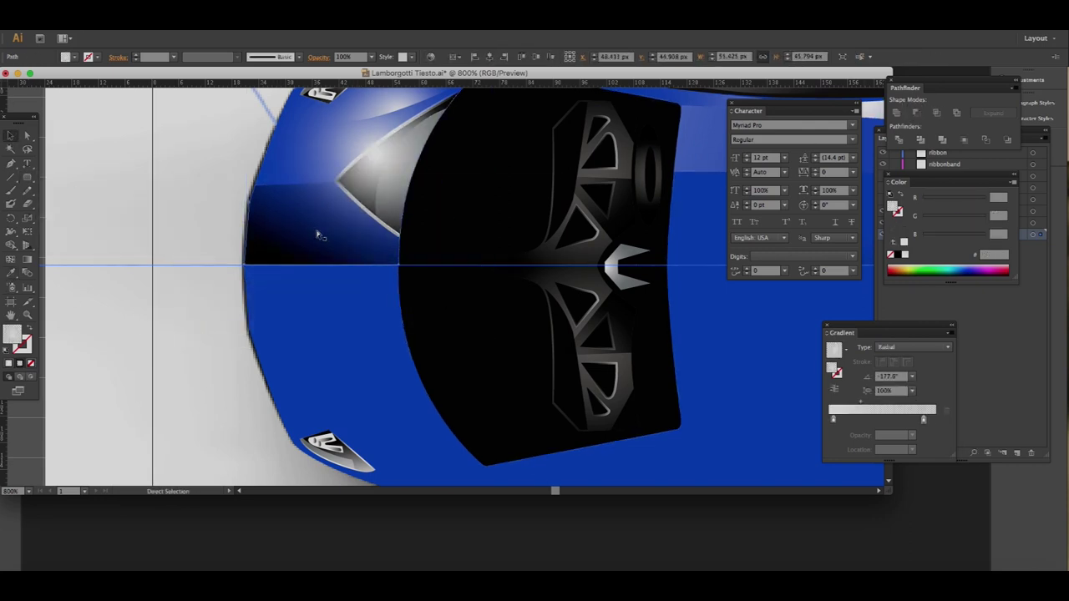
pyautogui.scroll(3, 317, 235)
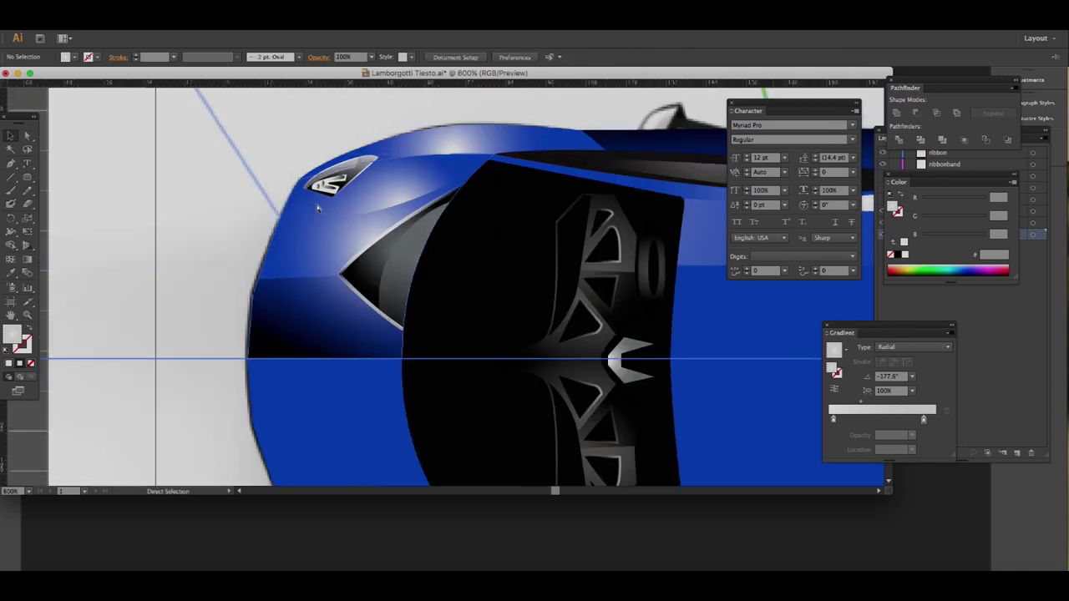
pyautogui.scroll(-2, 318, 209)
pyautogui.click(283, 262)
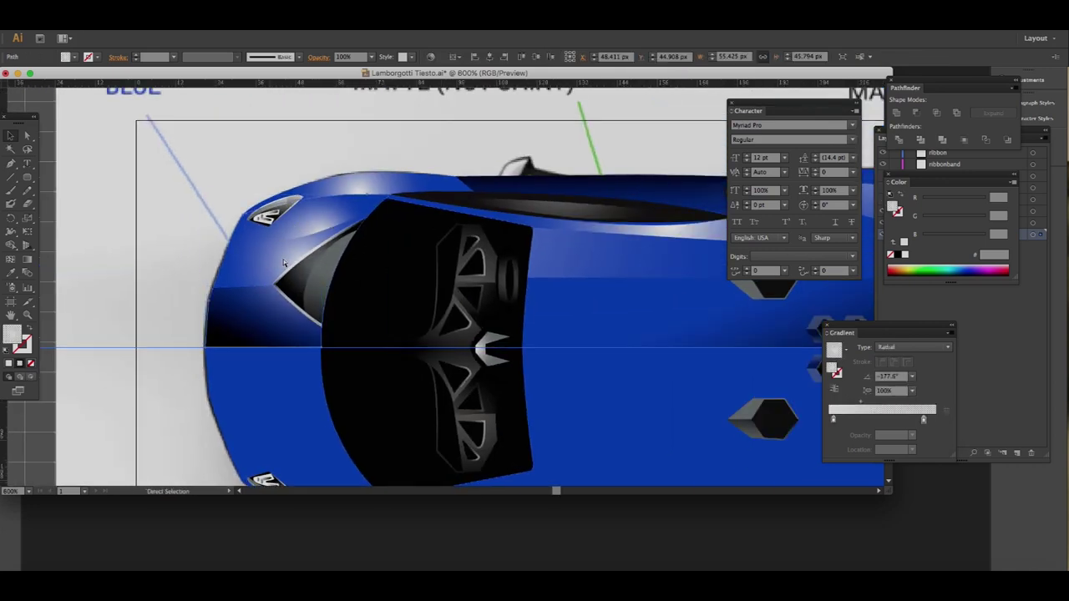
pyautogui.keyDown('shift'); pyautogui.click(309, 267); pyautogui.keyUp('shift')
# - Reflect a copy of the front section and move it below the centre line
pyautogui.moveTo(313, 276); pyautogui.dragTo(94, 275)
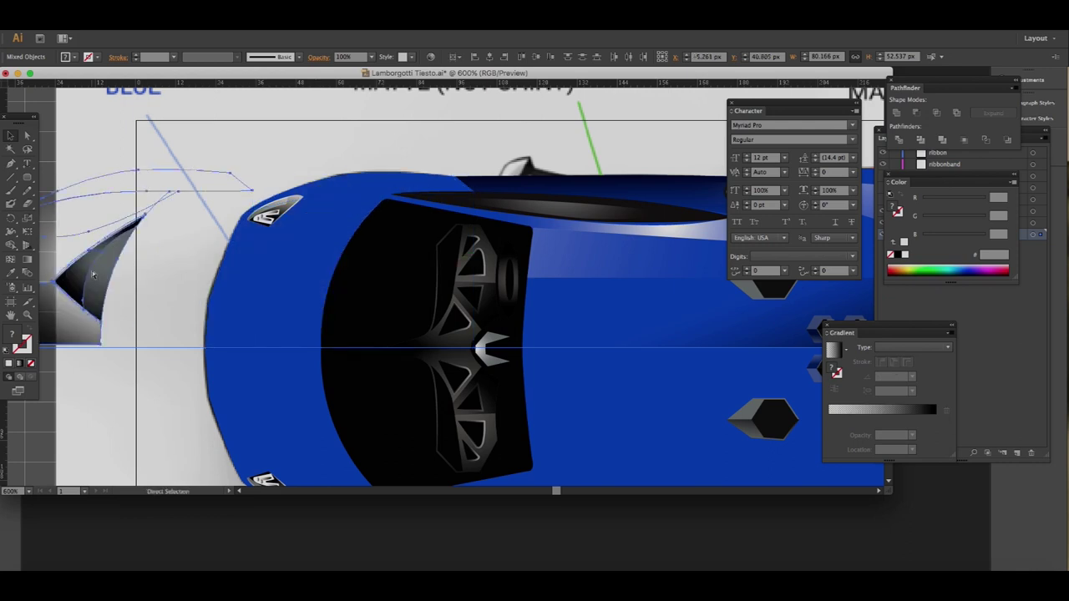
pyautogui.hotkey('ctrl', 'z')
pyautogui.scroll(-2, 93, 276)
pyautogui.rightClick(321, 204)
pyautogui.click(477, 329)
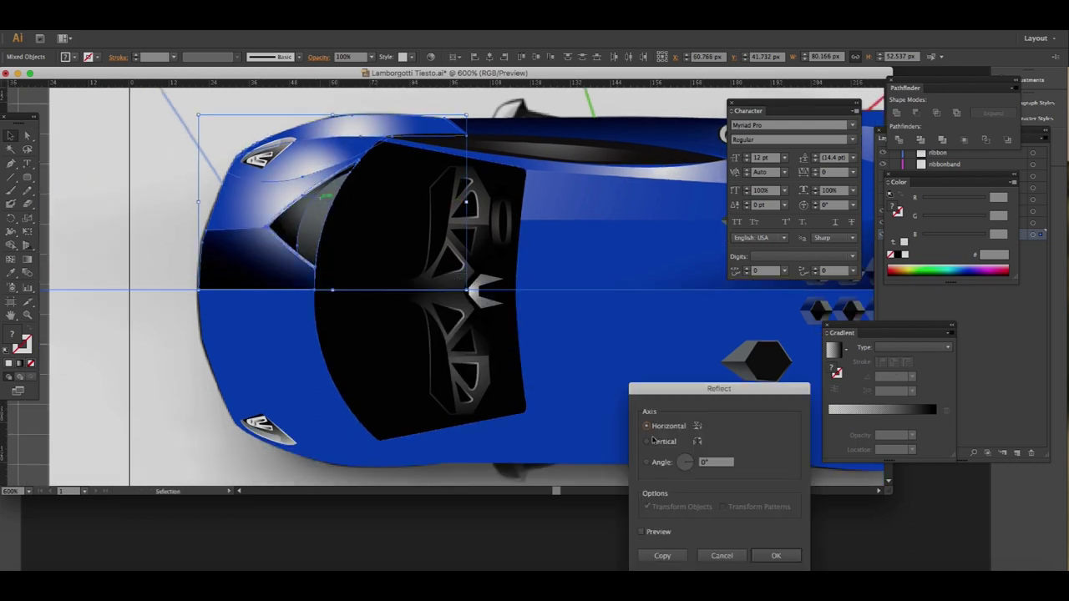
pyautogui.click(776, 556)
pyautogui.moveTo(384, 272); pyautogui.dragTo(386, 447)
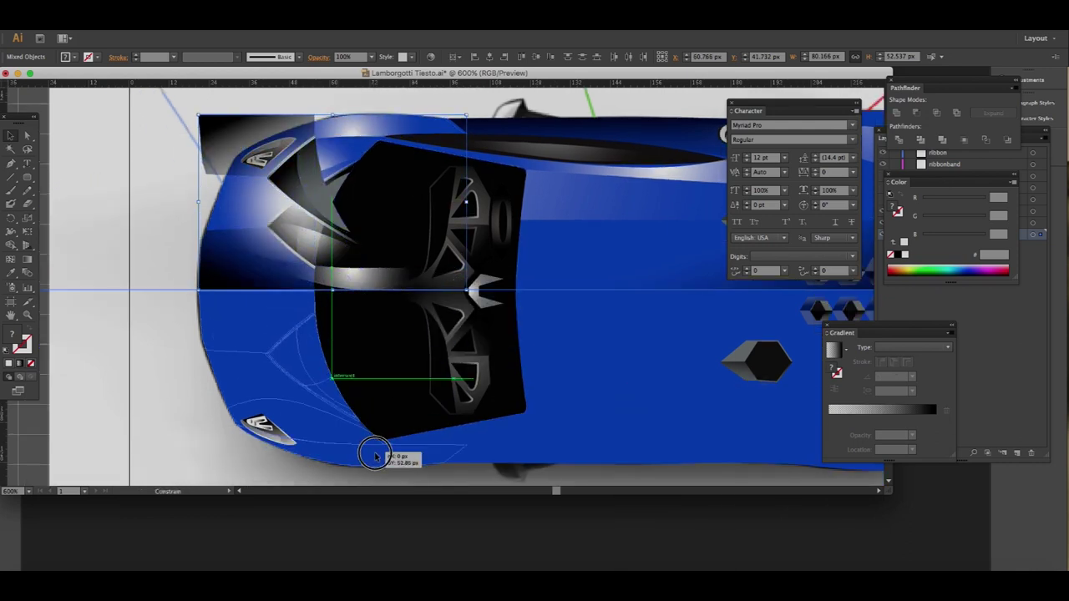
pyautogui.scroll(-3, 473, 353)
pyautogui.click(399, 266)
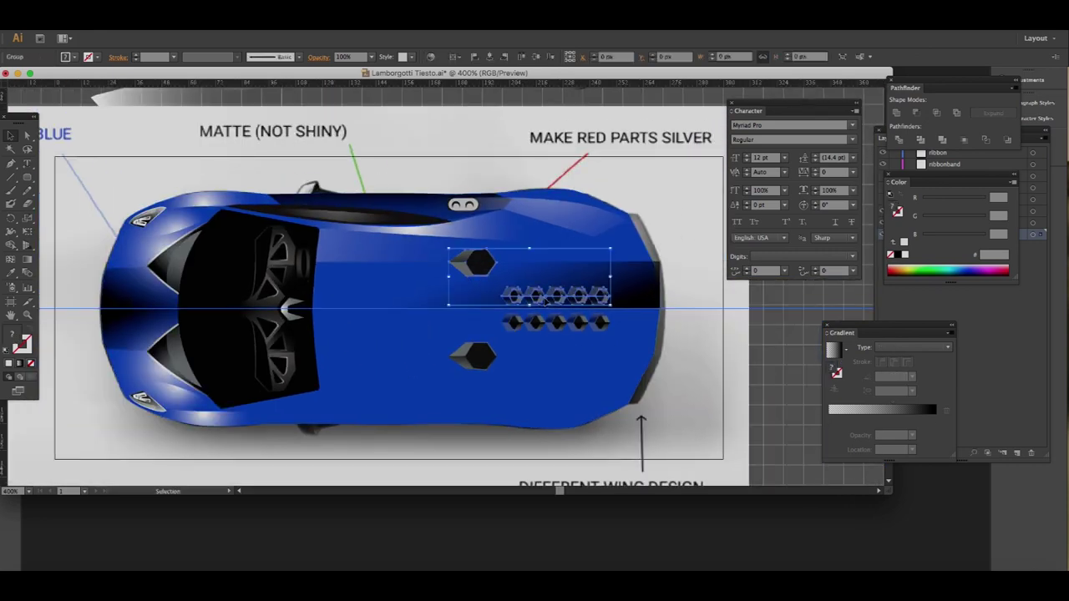
pyautogui.hotkey('ctrl', 'shift', 'a')
pyautogui.hotkey('shift', 'b')
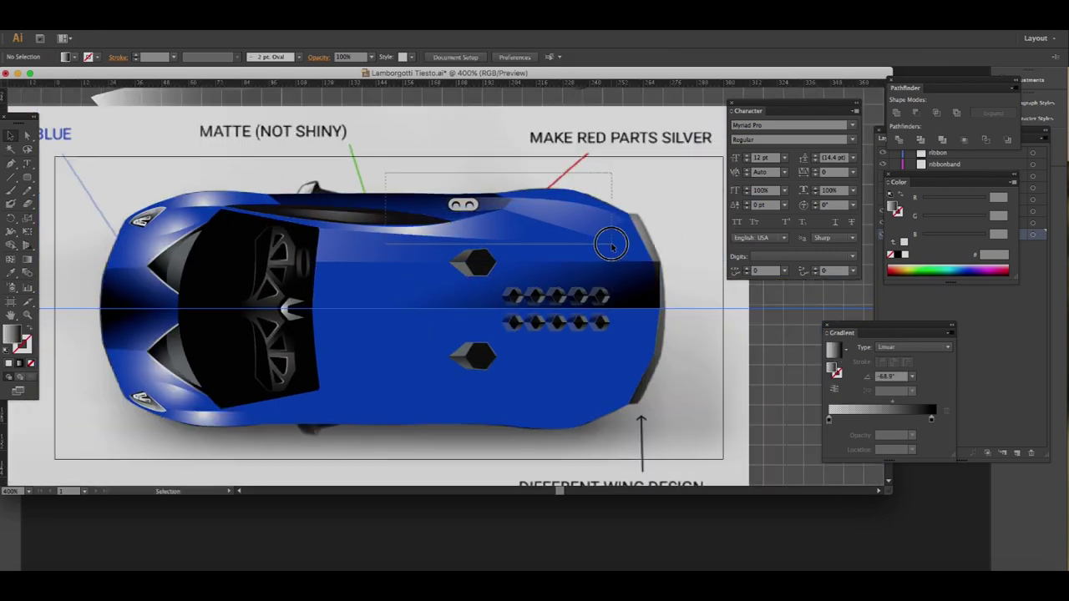
pyautogui.hotkey('ctrl', 'a')
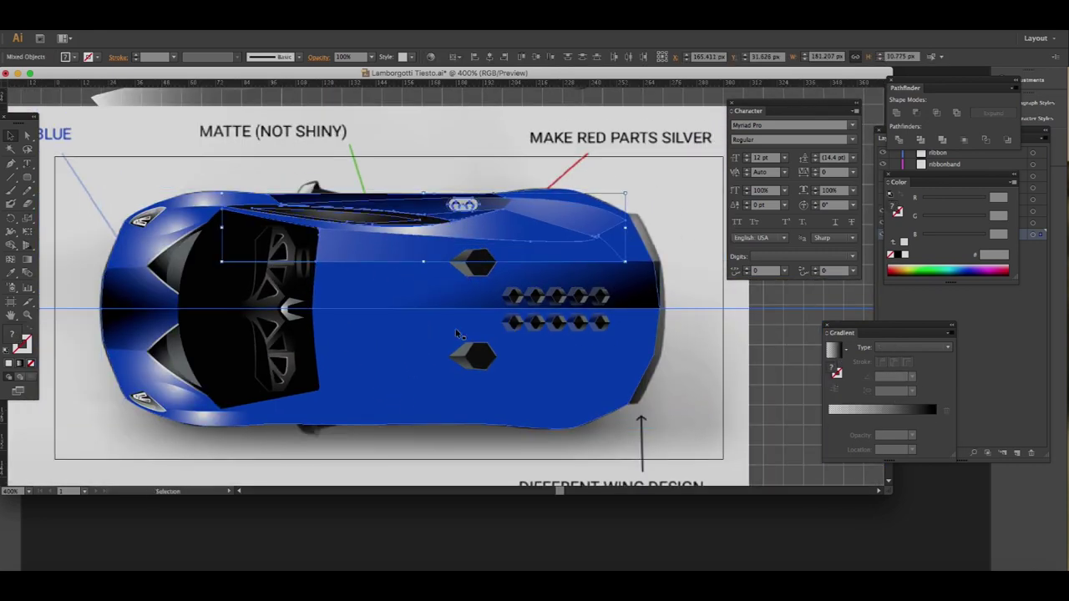
# - Reflect the upper side group on the horizontal axis and drag it to the lower edge
pyautogui.click(418, 234)
pyautogui.rightClick(422, 228)
pyautogui.click(560, 341)
pyautogui.click(776, 555)
pyautogui.hotkey('ctrl', 'z')
pyautogui.rightClick(401, 214)
pyautogui.click(552, 341)
pyautogui.click(646, 425)
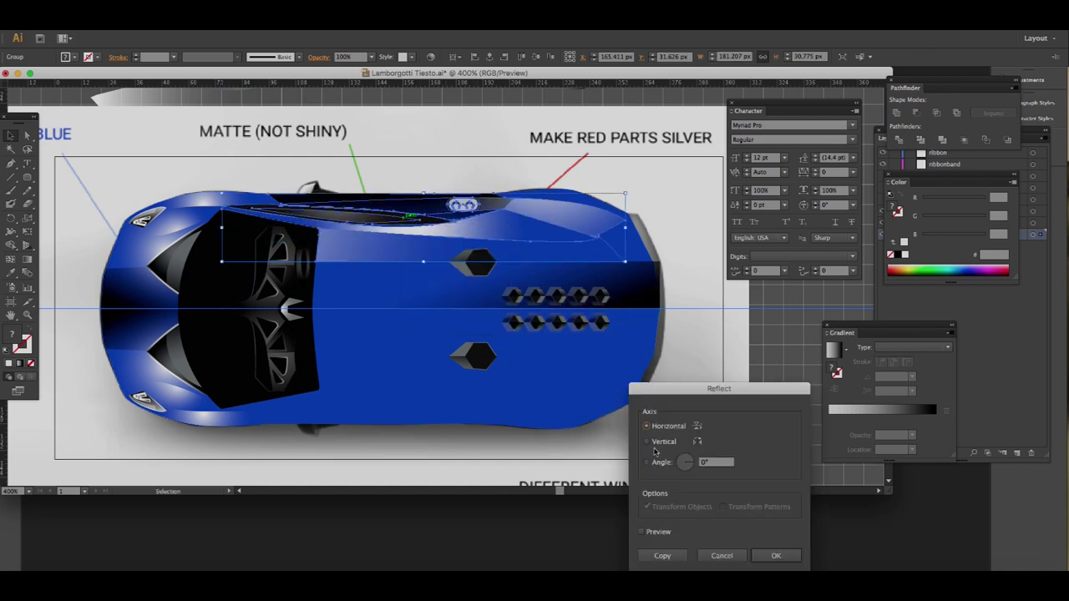
pyautogui.click(776, 555)
pyautogui.moveTo(300, 241); pyautogui.dragTo(305, 406)
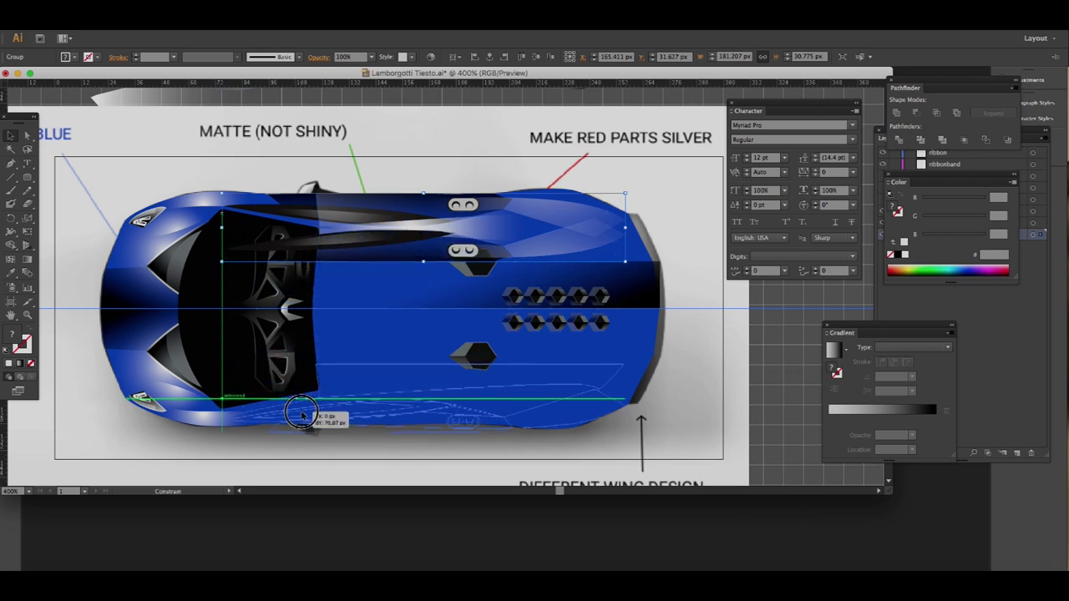
pyautogui.hotkey('ctrl', 'z')
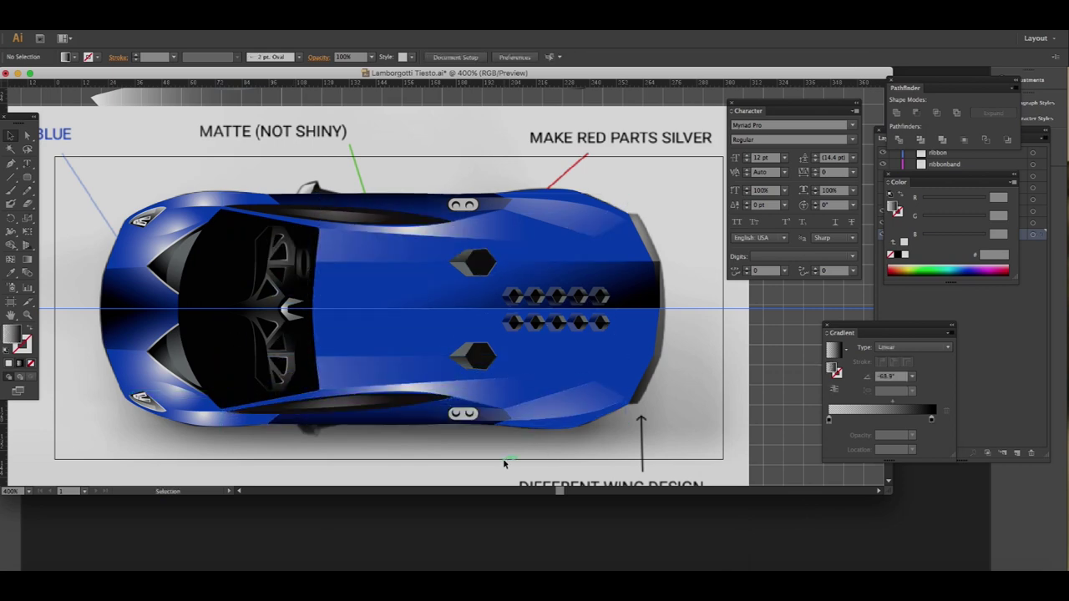
# - Reflect the dark body stripe and move the copy to the car's lower half
pyautogui.scroll(2, 418, 375)
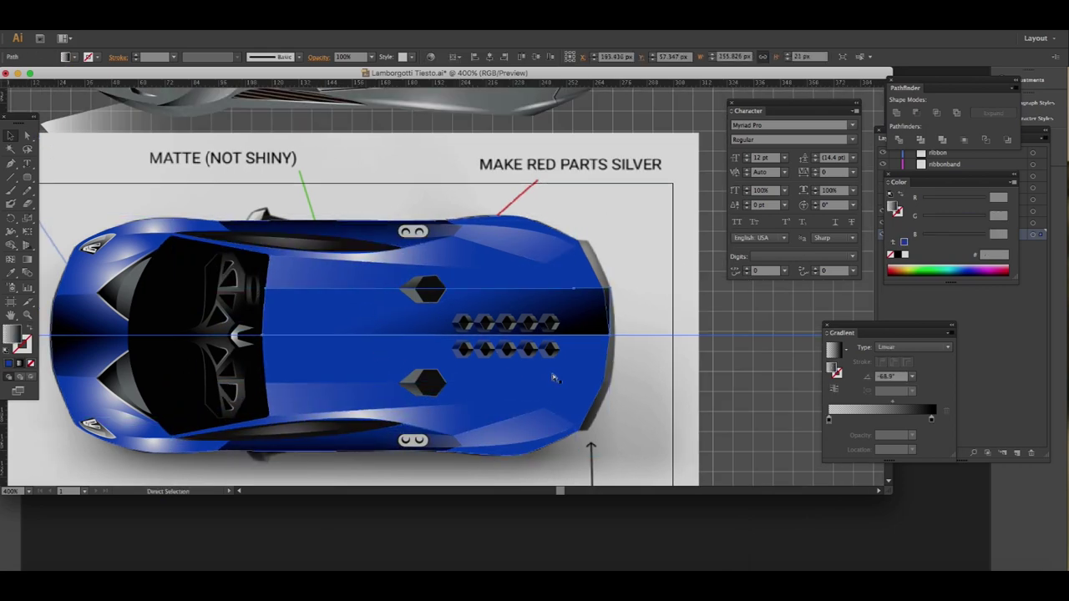
pyautogui.rightClick(490, 334)
pyautogui.click(622, 506)
pyautogui.click(777, 557)
pyautogui.moveTo(435, 311); pyautogui.dragTo(433, 365)
# - Try a radial gradient on the mirrored stripe, then undo it
pyautogui.hscroll(-3, 438, 334)
pyautogui.press('g')
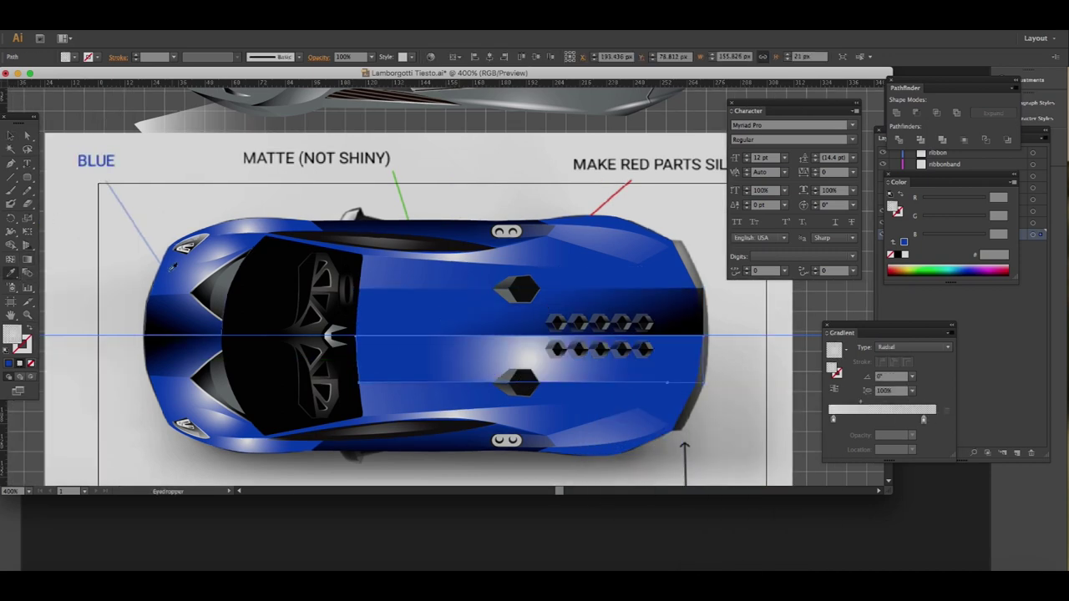
pyautogui.moveTo(521, 250); pyautogui.dragTo(507, 421)
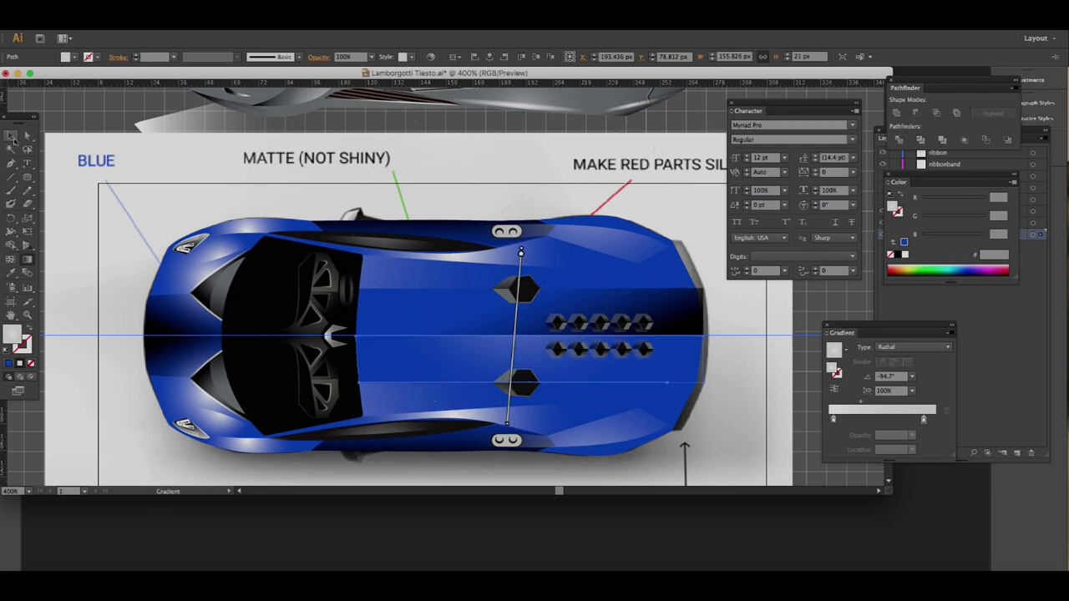
pyautogui.press('i')
pyautogui.hotkey('ctrl', 'z')
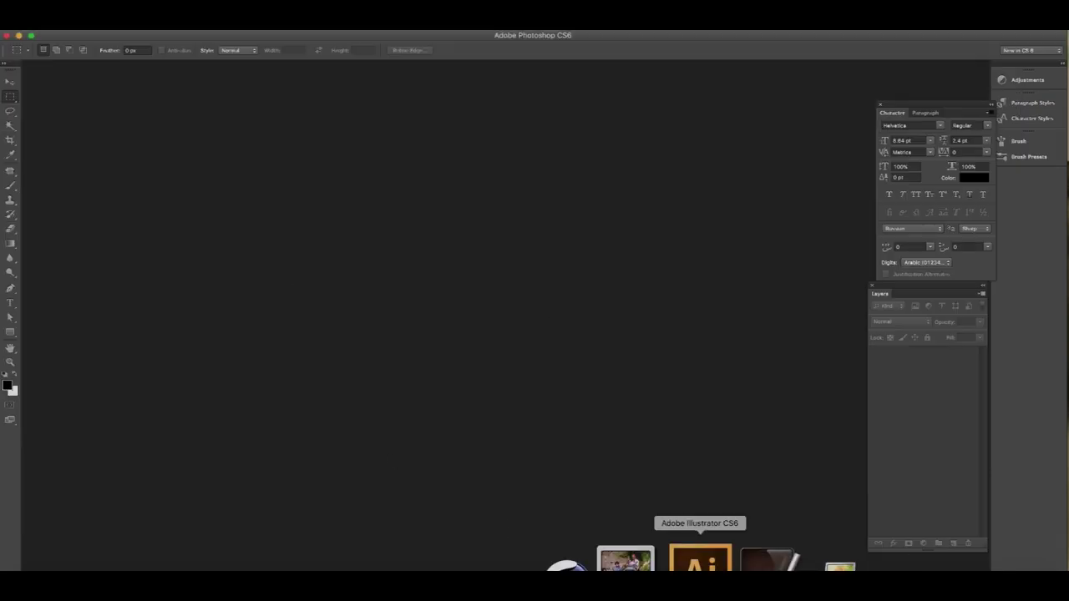
pyautogui.click(697, 564)
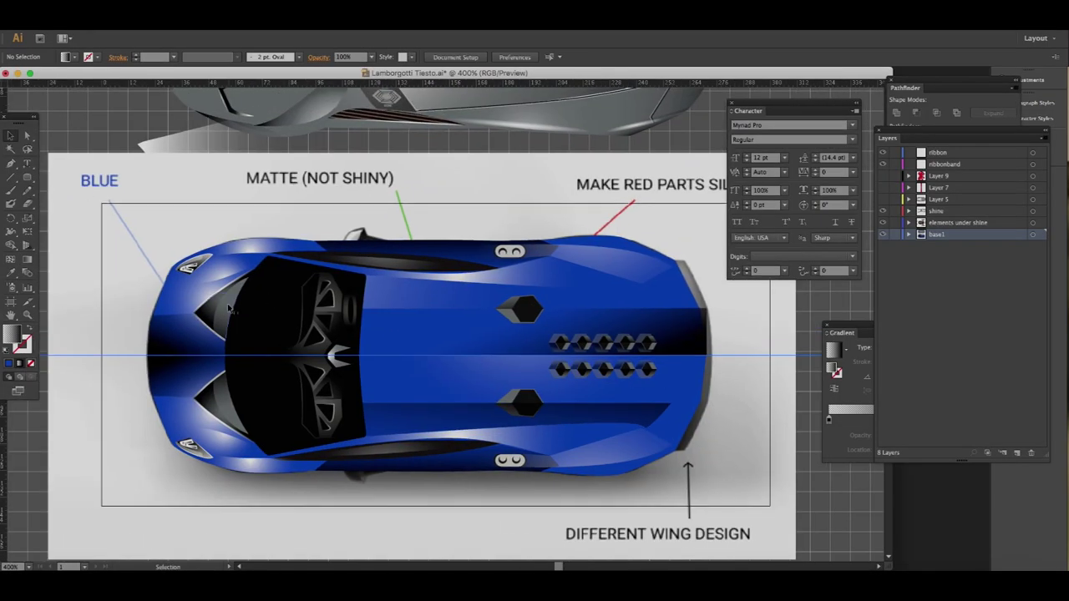
# - Select both rows of hexagonal vents and drag one silver gradient across them
pyautogui.click(228, 412)
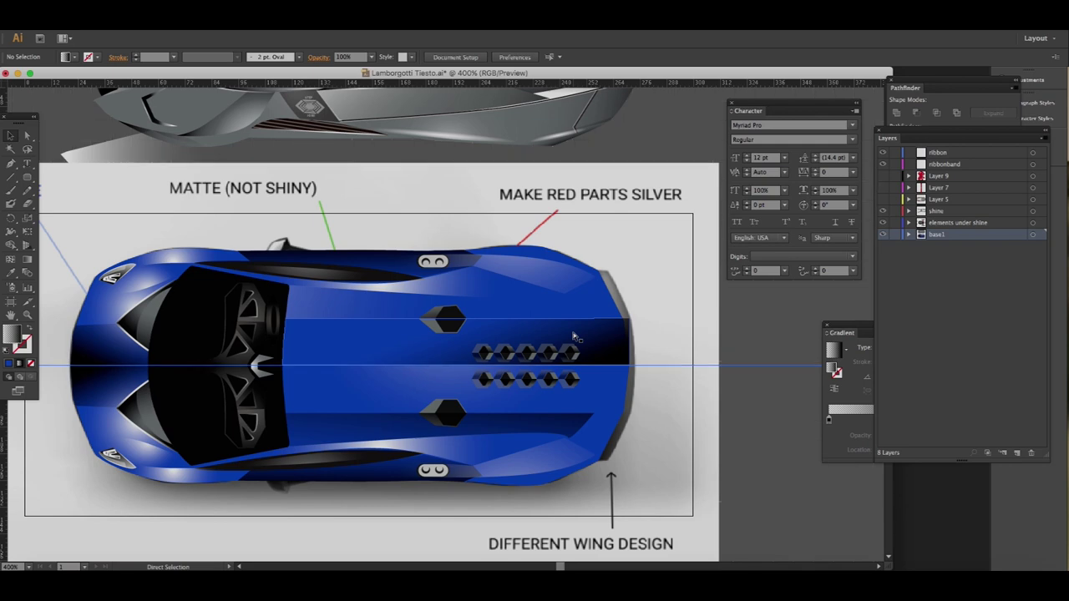
pyautogui.scroll(2, 585, 317)
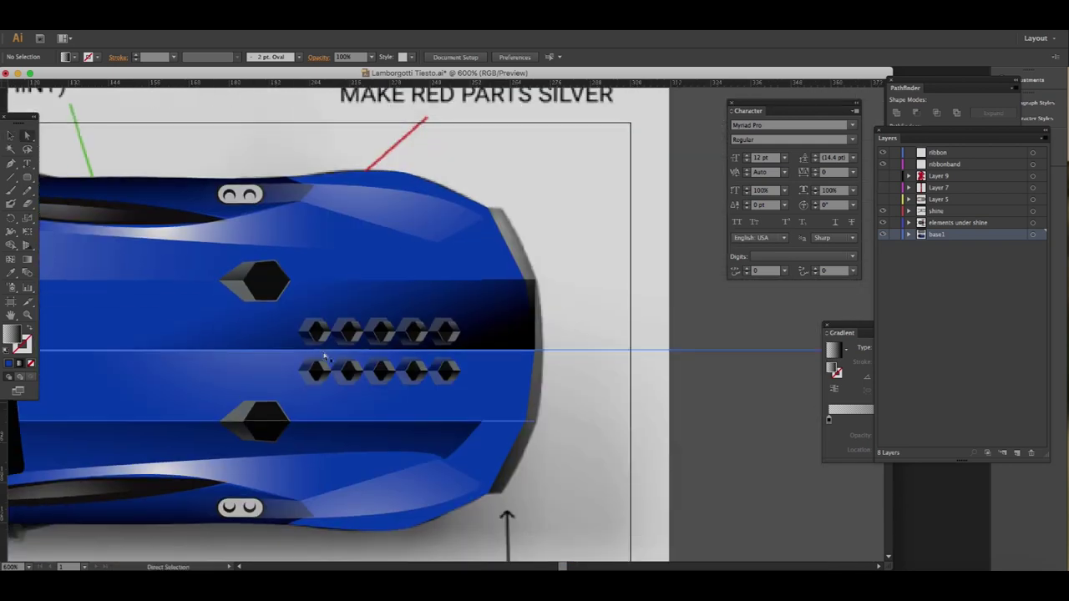
pyautogui.click(324, 356)
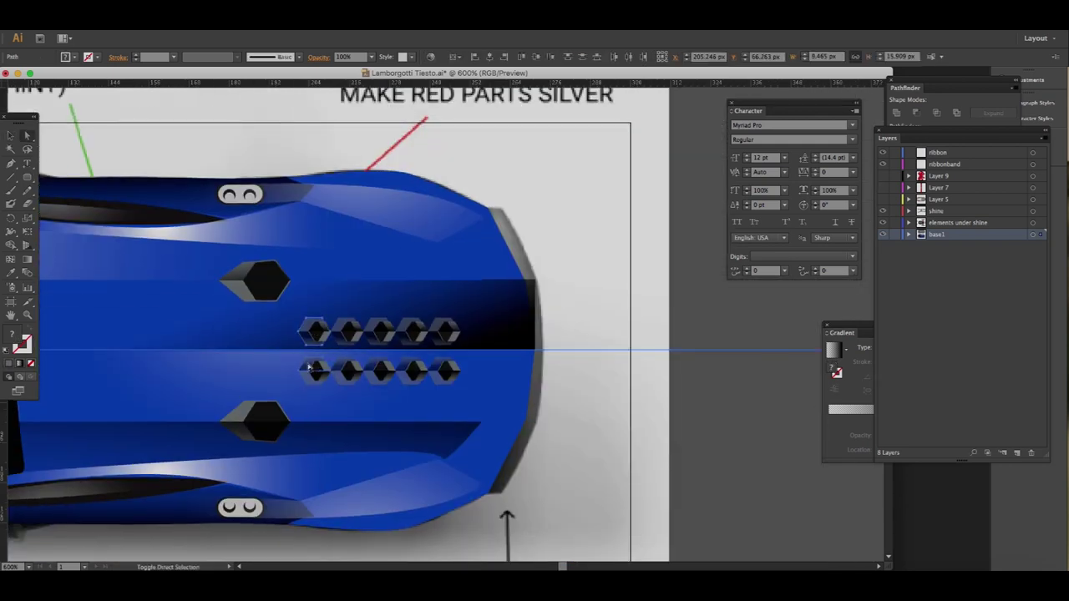
pyautogui.keyDown('shift'); pyautogui.click(372, 325); pyautogui.keyUp('shift')
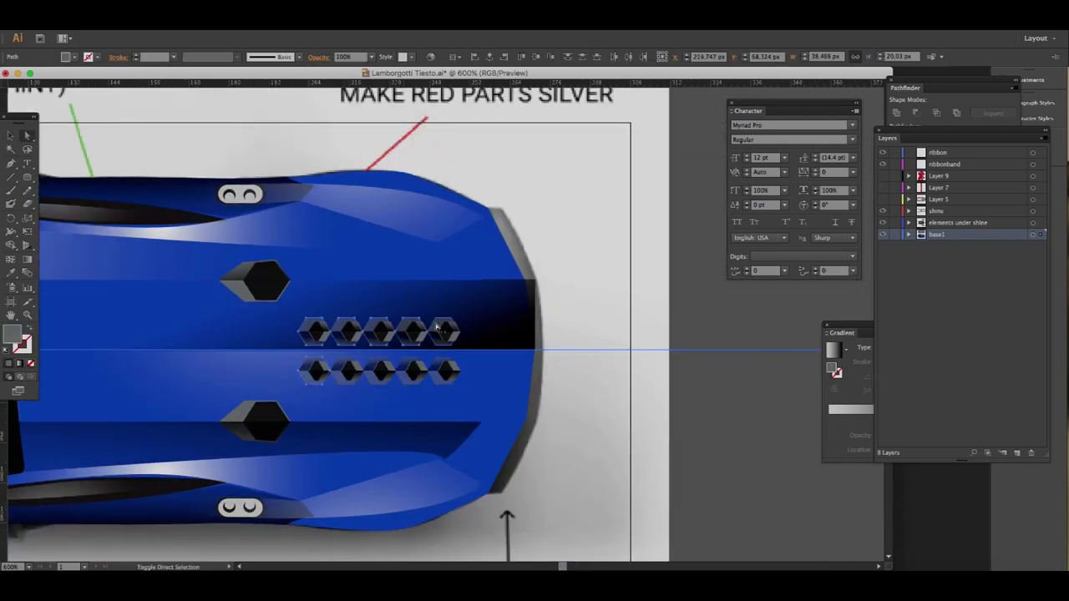
pyautogui.keyDown('shift'); pyautogui.click(375, 383); pyautogui.keyUp('shift')
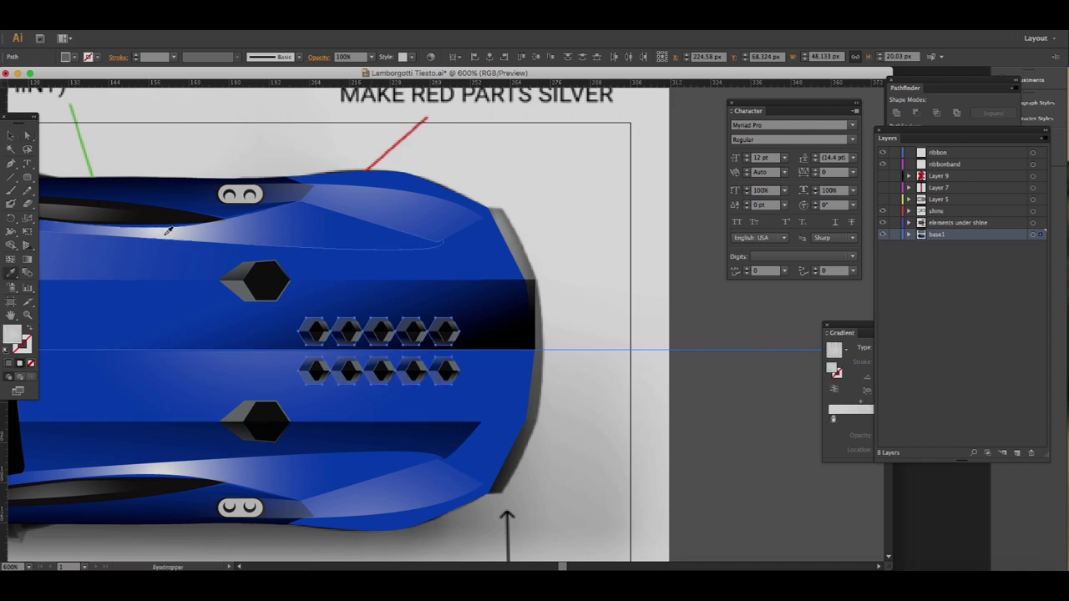
pyautogui.click(28, 259)
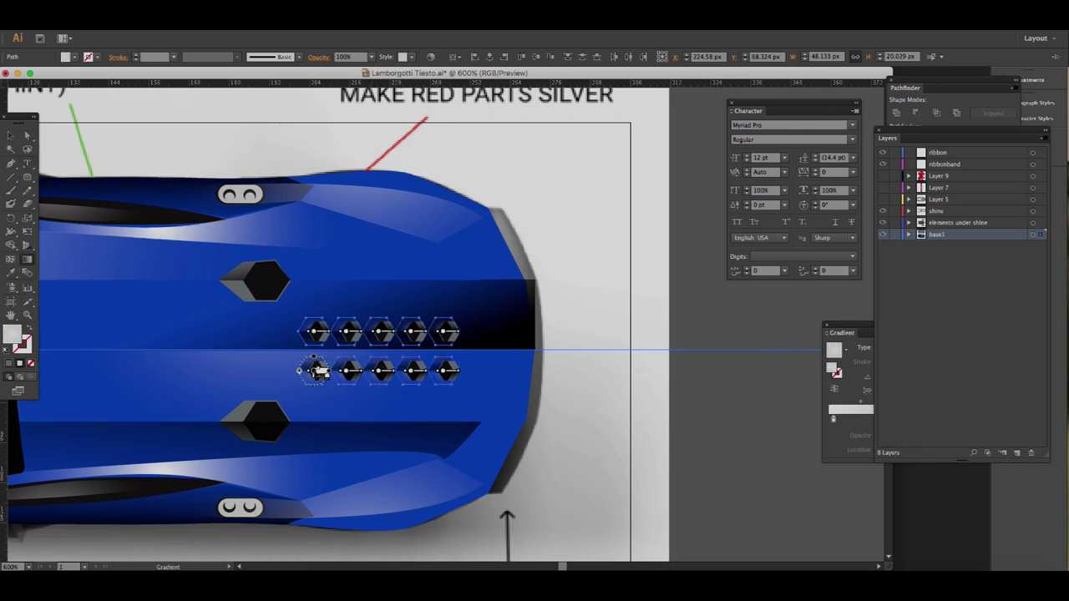
pyautogui.moveTo(306, 355); pyautogui.dragTo(491, 355)
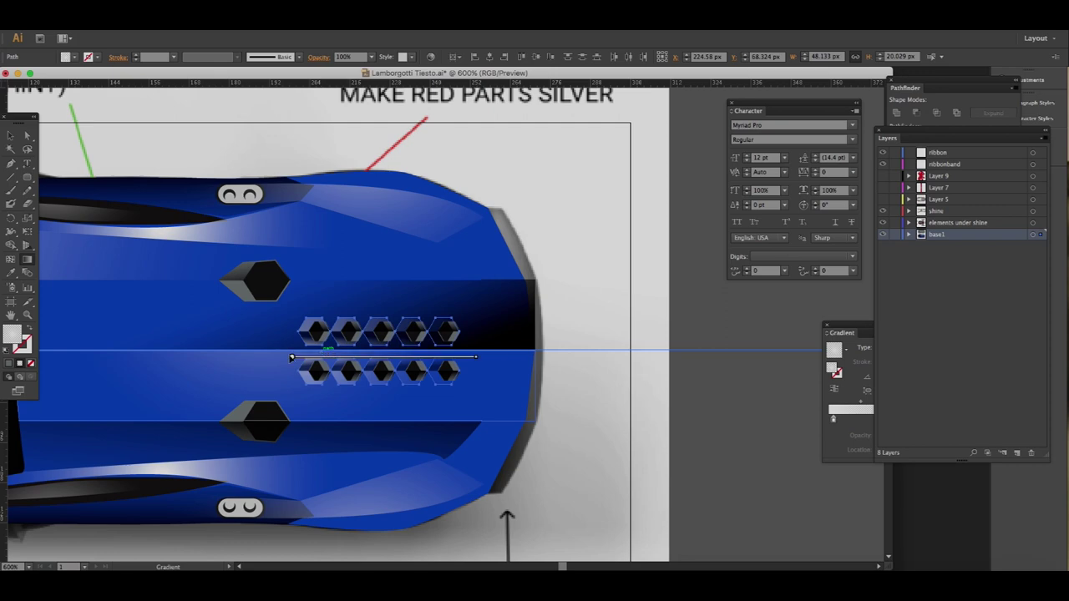
pyautogui.press('v')
pyautogui.click(632, 393)
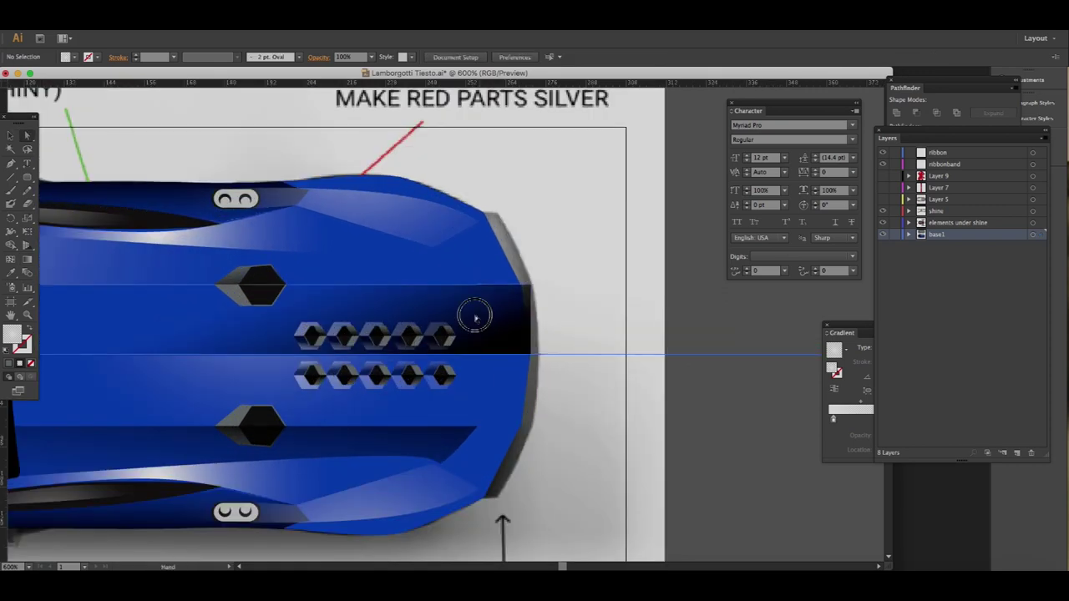
# - Re-angle the gradient on the car's front-corner shine shape
pyautogui.scroll(-2, 474, 315)
pyautogui.scroll(-2, 693, 442)
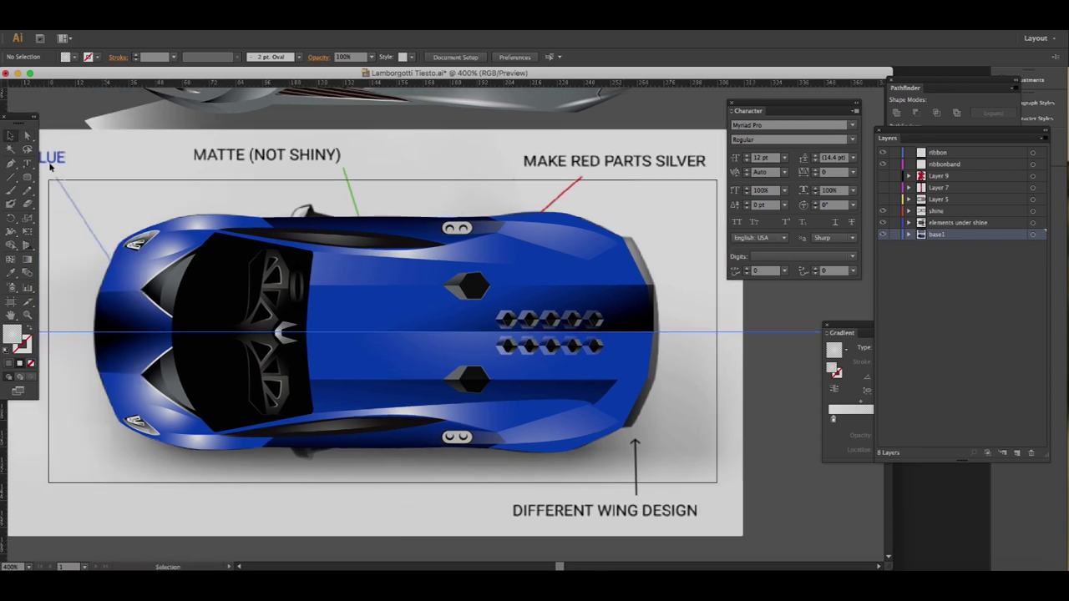
pyautogui.press('a')
pyautogui.click(118, 234)
pyautogui.press('i')
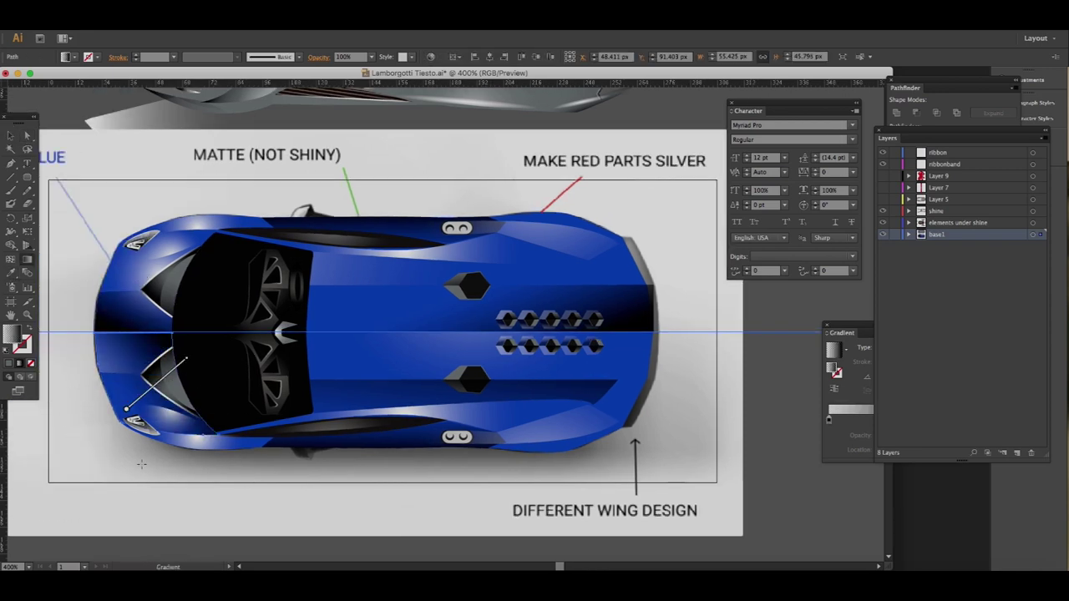
pyautogui.moveTo(158, 380); pyautogui.dragTo(115, 459)
pyautogui.click(209, 441)
pyautogui.press('i')
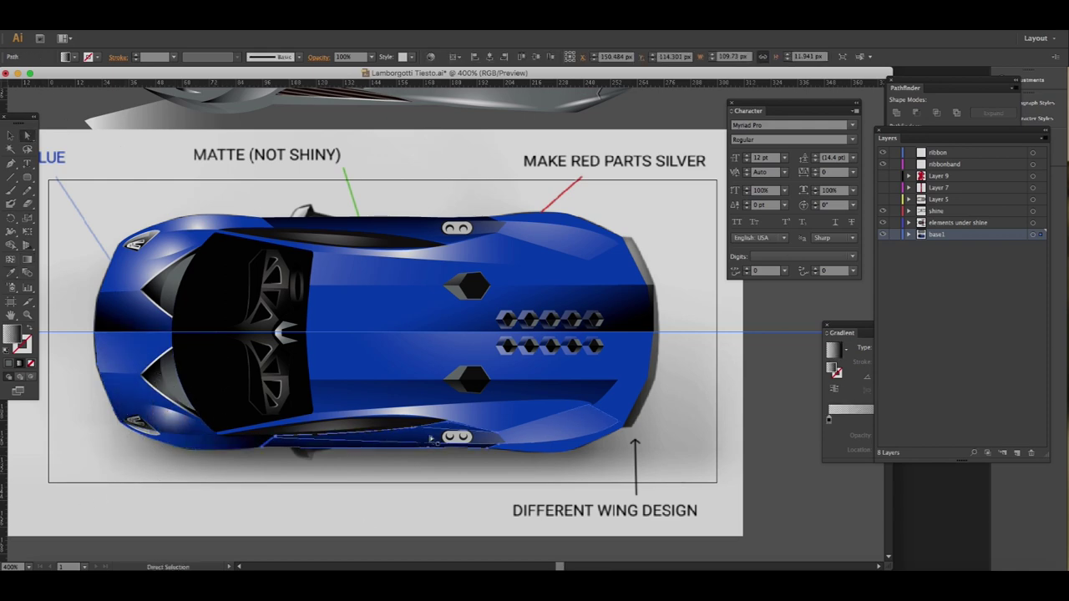
pyautogui.click(111, 181)
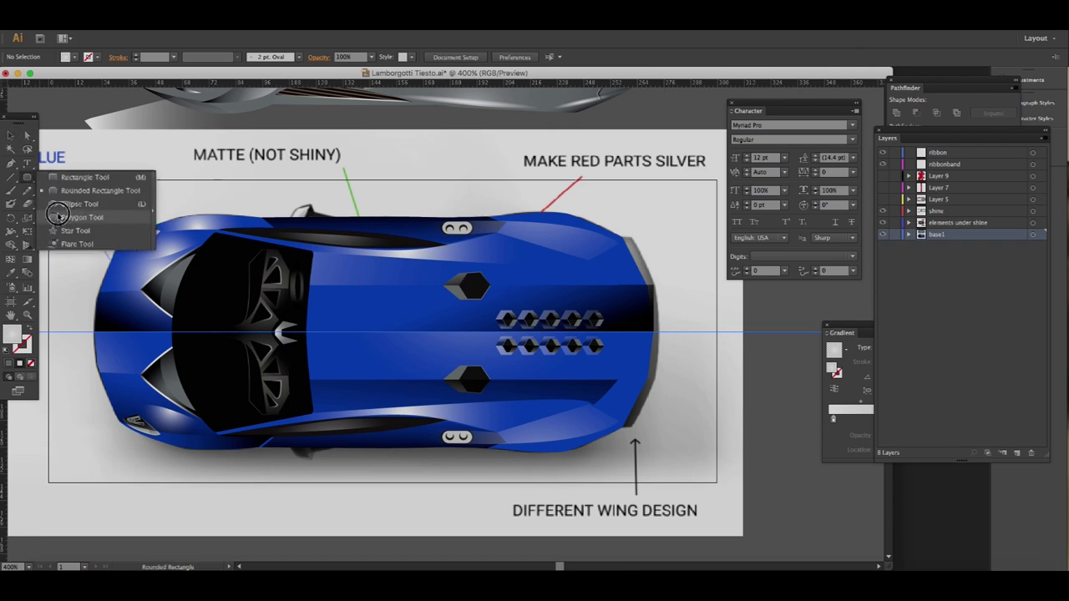
# - Copy the grey car's brighter shine onto the radial shine ellipse
pyautogui.click(209, 223)
pyautogui.scroll(5, 204, 218)
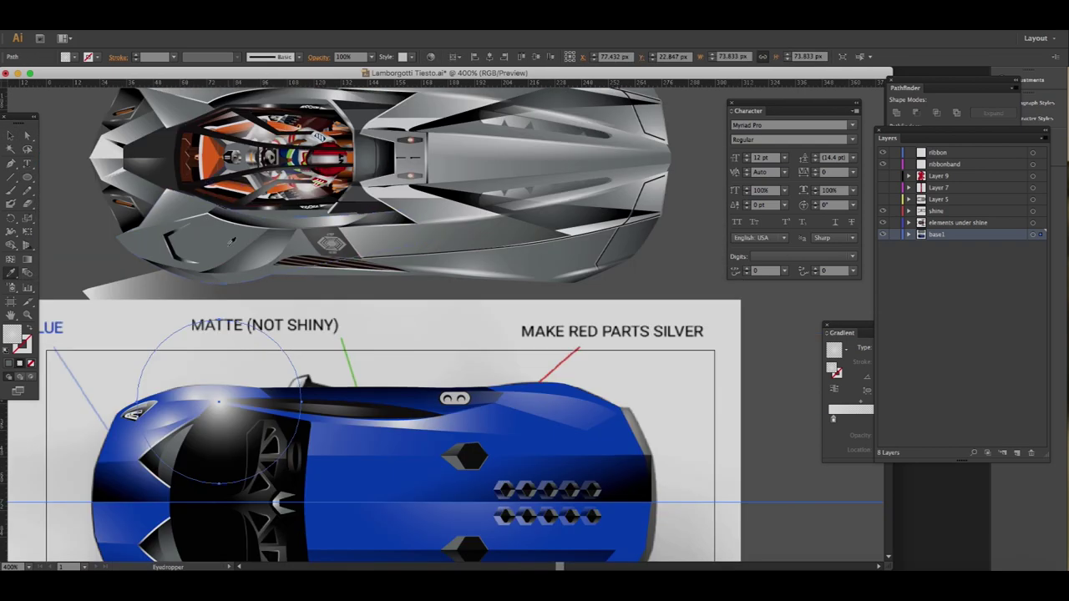
pyautogui.click(573, 198)
pyautogui.scroll(-5, 238, 330)
# - Set the hood highlight to 50% opacity and mirror it onto the lower side
pyautogui.click(517, 250)
pyautogui.moveTo(521, 243); pyautogui.dragTo(537, 245)
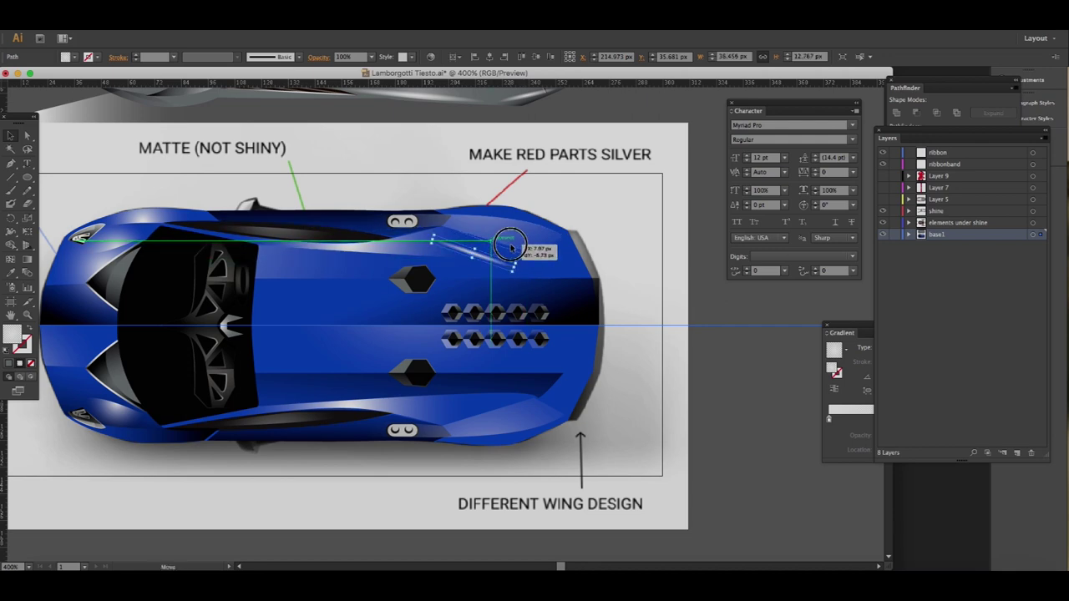
pyautogui.click(368, 56)
pyautogui.click(382, 100)
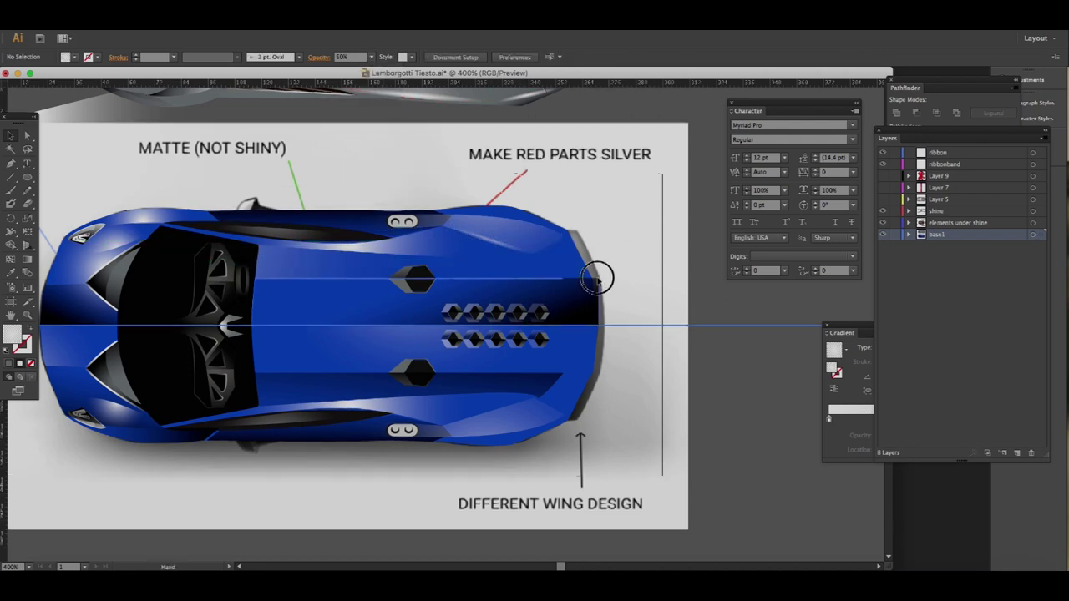
pyautogui.scroll(-2, 596, 275)
pyautogui.moveTo(488, 201); pyautogui.dragTo(489, 346)
pyautogui.rightClick(493, 346)
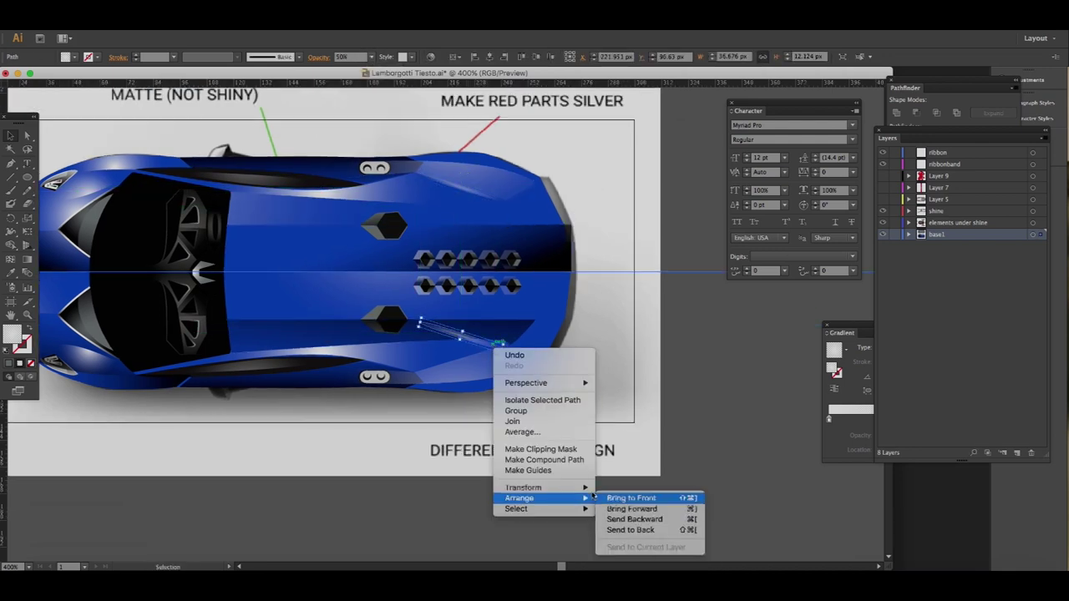
pyautogui.click(618, 506)
pyautogui.press('Return')
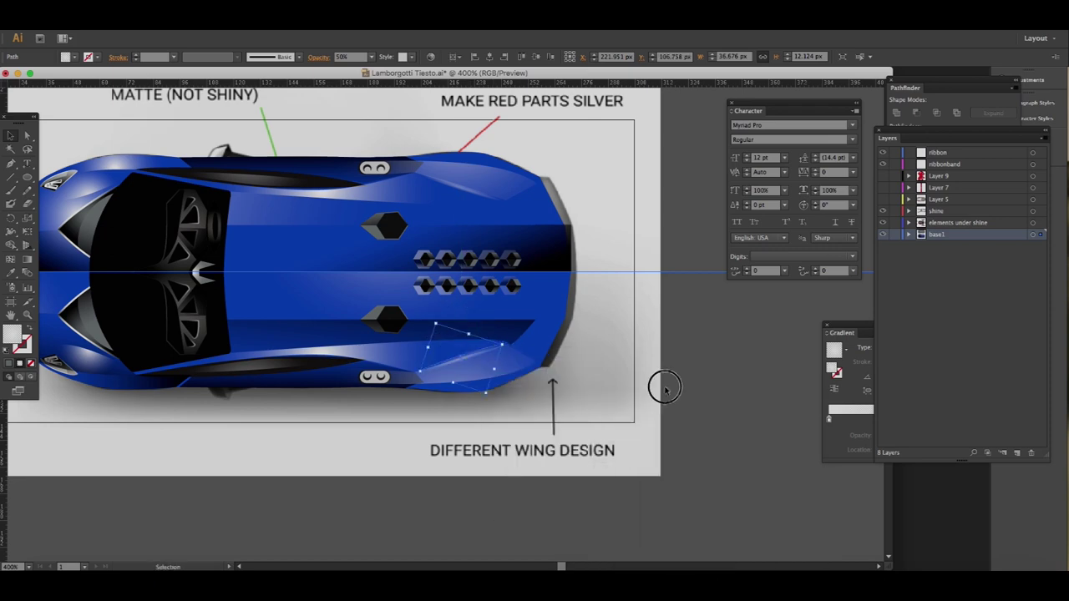
pyautogui.click(648, 355)
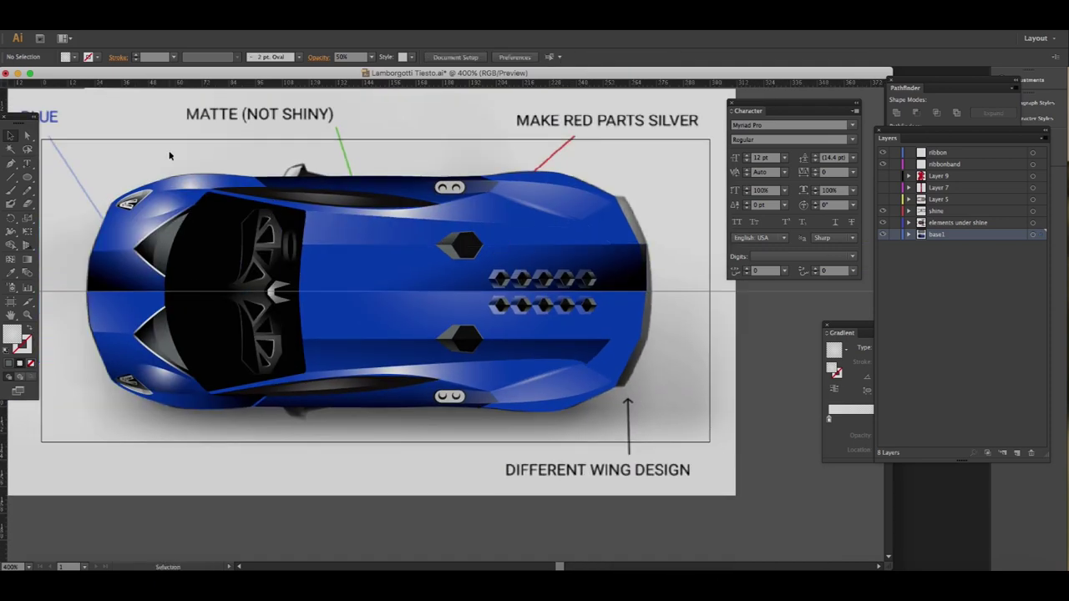
# - Reshape the top-left shine path with Direct Selection
pyautogui.moveTo(143, 178); pyautogui.dragTo(306, 177)
pyautogui.moveTo(164, 152); pyautogui.dragTo(200, 221)
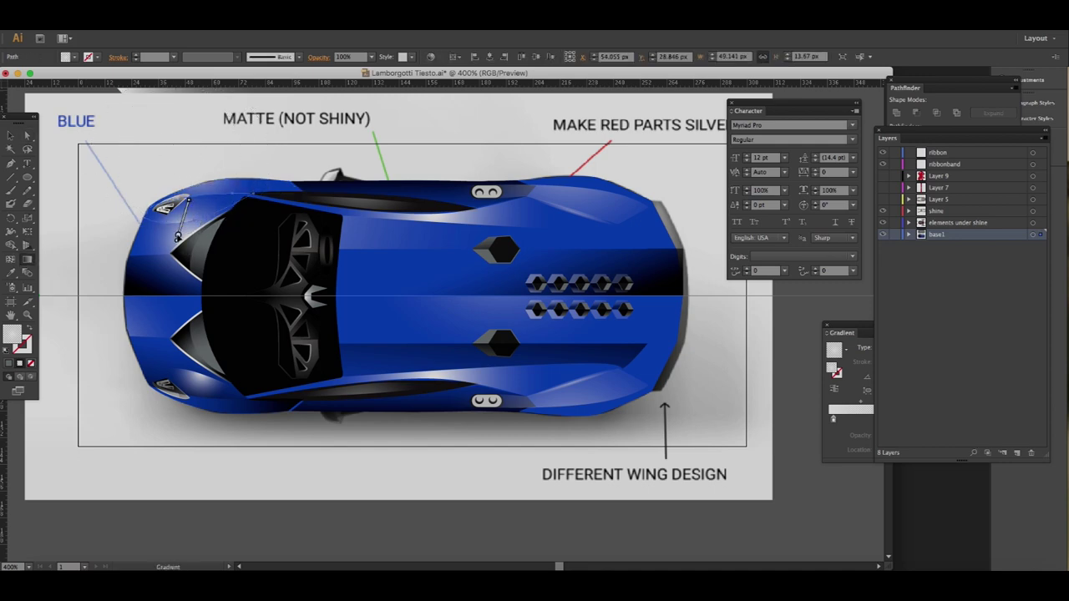
pyautogui.click(191, 351)
pyautogui.press('g')
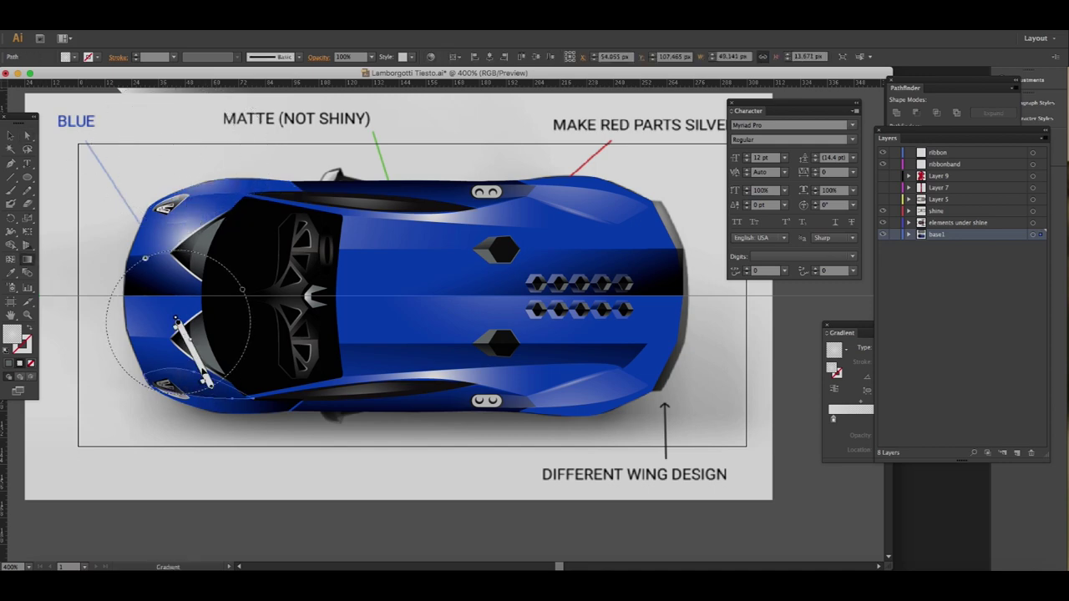
pyautogui.press('a')
pyautogui.hscroll(3, 376, 335)
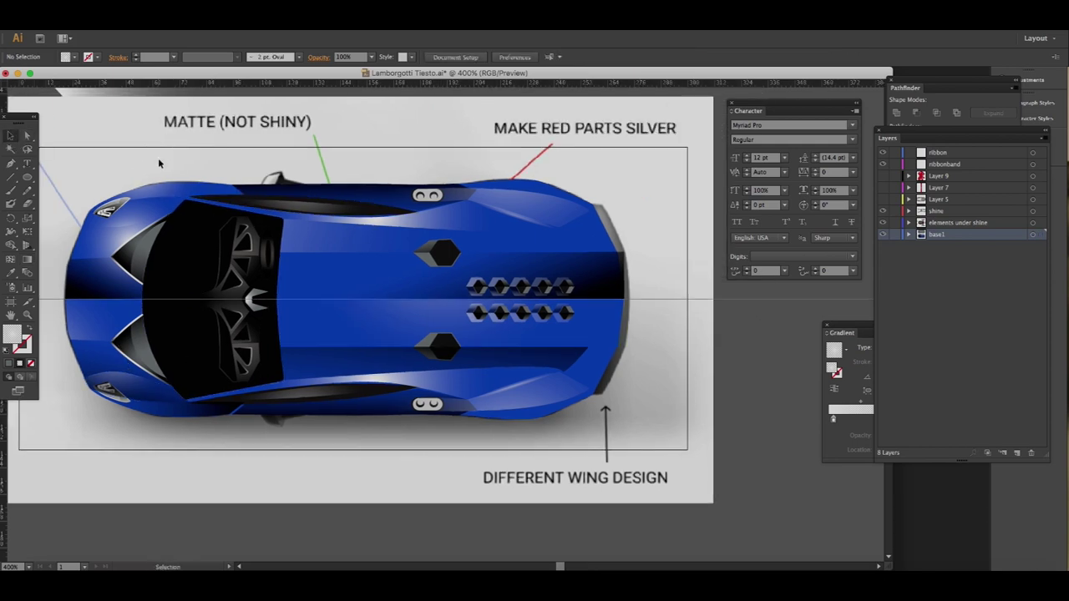
pyautogui.hotkey('ctrl', '-')
pyautogui.hotkey('ctrl', 'a')
# - Draw a small rounded fin strip near the rear and fill it with sampled grey
pyautogui.hotkey('ctrl', 'shift', 'a')
pyautogui.hotkey('ctrl', '+')
pyautogui.hotkey('ctrl', '+')
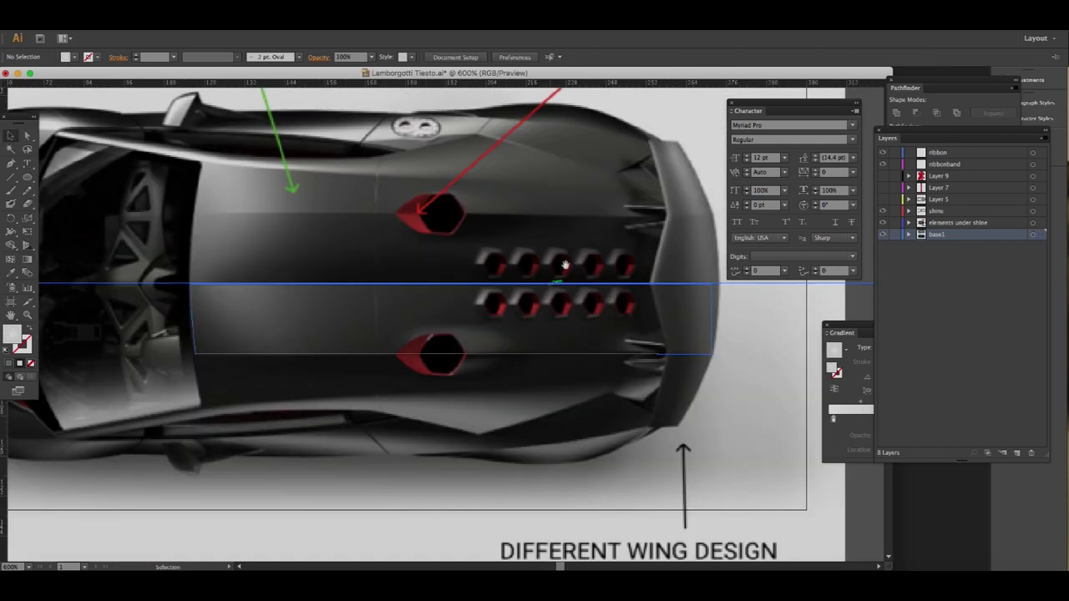
pyautogui.hscroll(3, 501, 251)
pyautogui.scroll(1, 491, 202)
pyautogui.press('p')
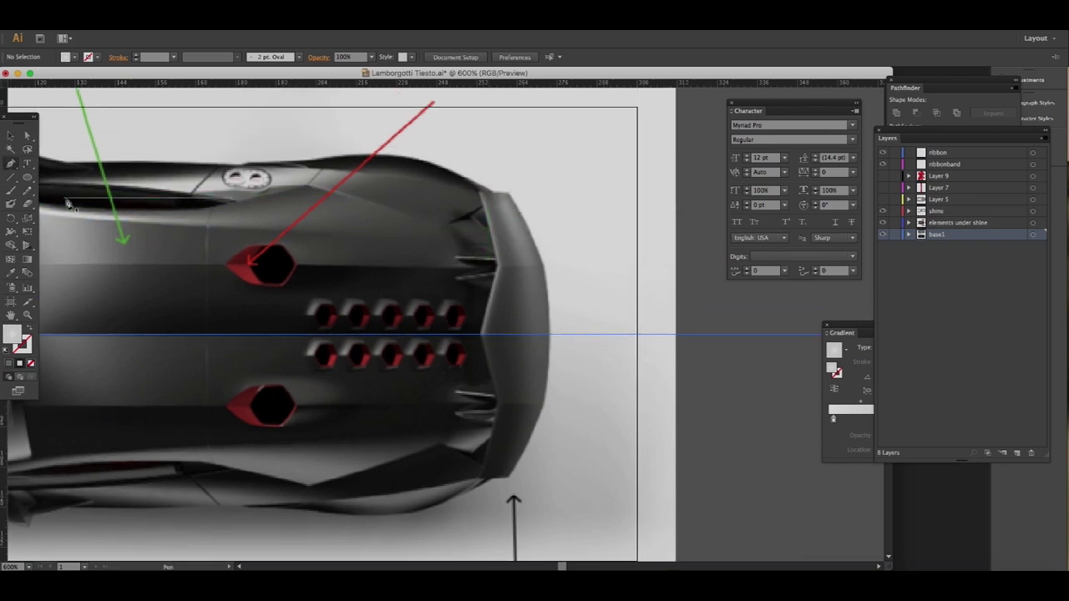
pyautogui.moveTo(27, 177); pyautogui.dragTo(83, 190)
pyautogui.moveTo(453, 260); pyautogui.dragTo(499, 259)
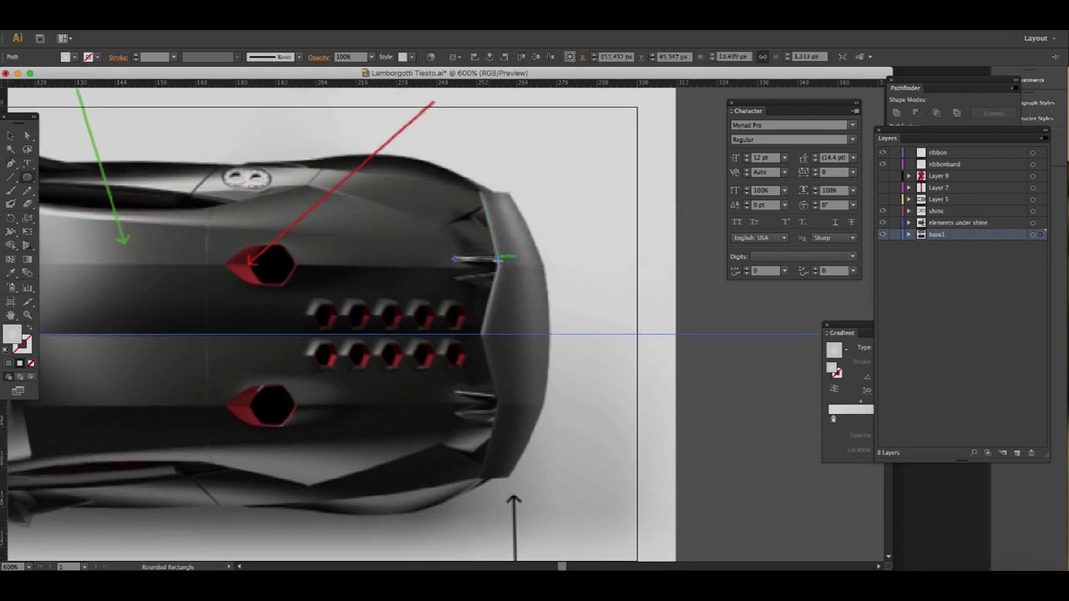
pyautogui.scroll(1, 585, 287)
pyautogui.hscroll(1, 518, 300)
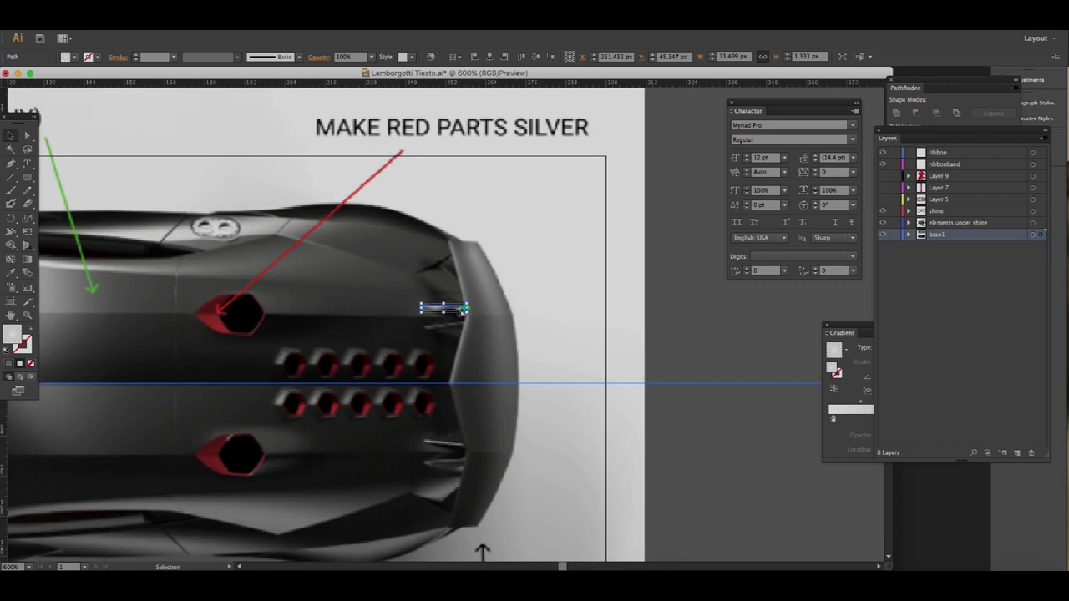
pyautogui.click(11, 274)
pyautogui.click(287, 257)
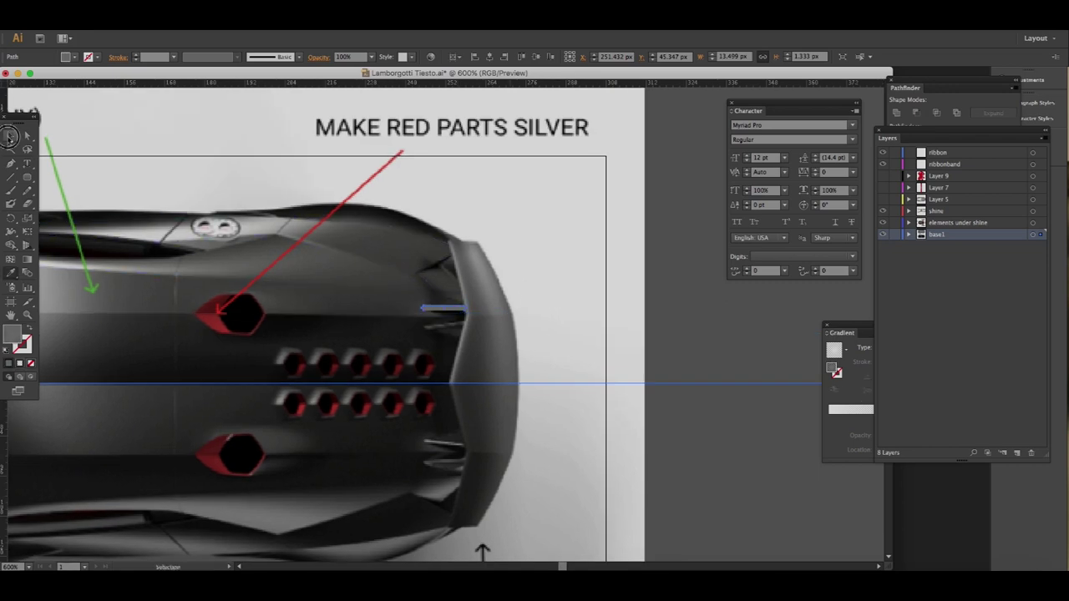
pyautogui.click(10, 135)
# - Paste a copy of the fin strip in front, reflect it, and move it to the lower side
pyautogui.hotkey('ctrl', 'shift', 'a')
pyautogui.hotkey('ctrl', '+')
pyautogui.moveTo(418, 303); pyautogui.dragTo(455, 288)
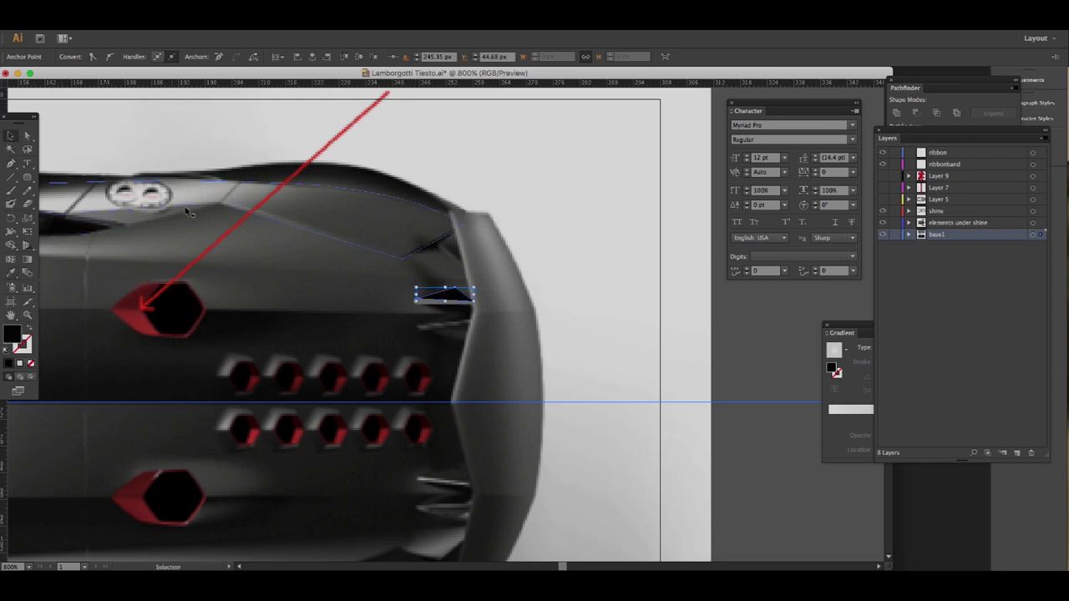
pyautogui.hotkey('ctrl', 'f')
pyautogui.rightClick(458, 292)
pyautogui.rightClick(458, 295)
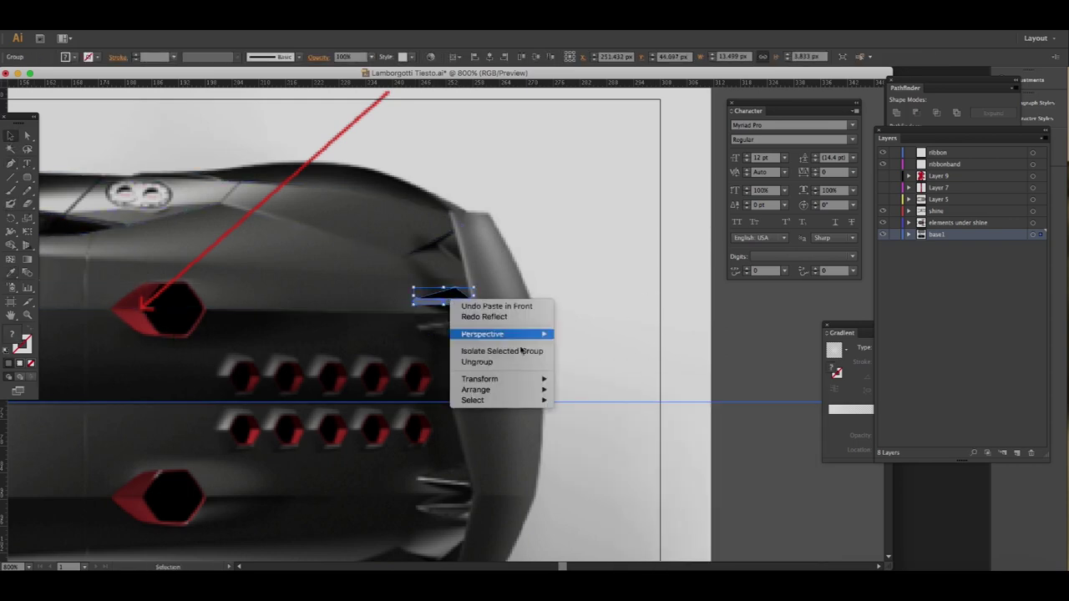
pyautogui.click(589, 411)
pyautogui.press('Return')
pyautogui.moveTo(447, 296); pyautogui.dragTo(453, 328)
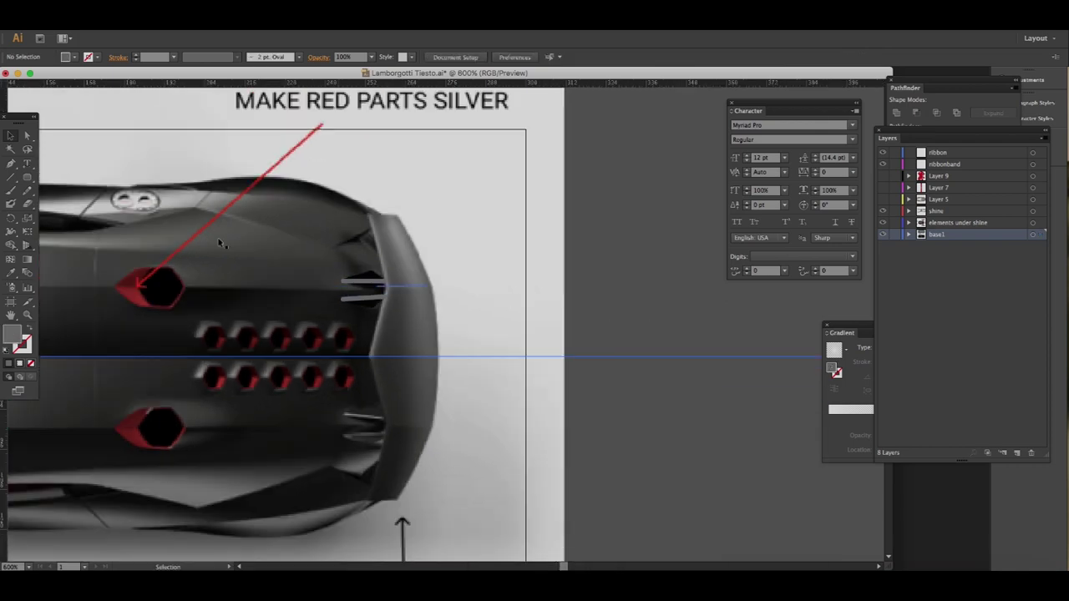
# - Pen the angular wing outline, then reflect a copy of wing and fins to the lower half
pyautogui.click(366, 216)
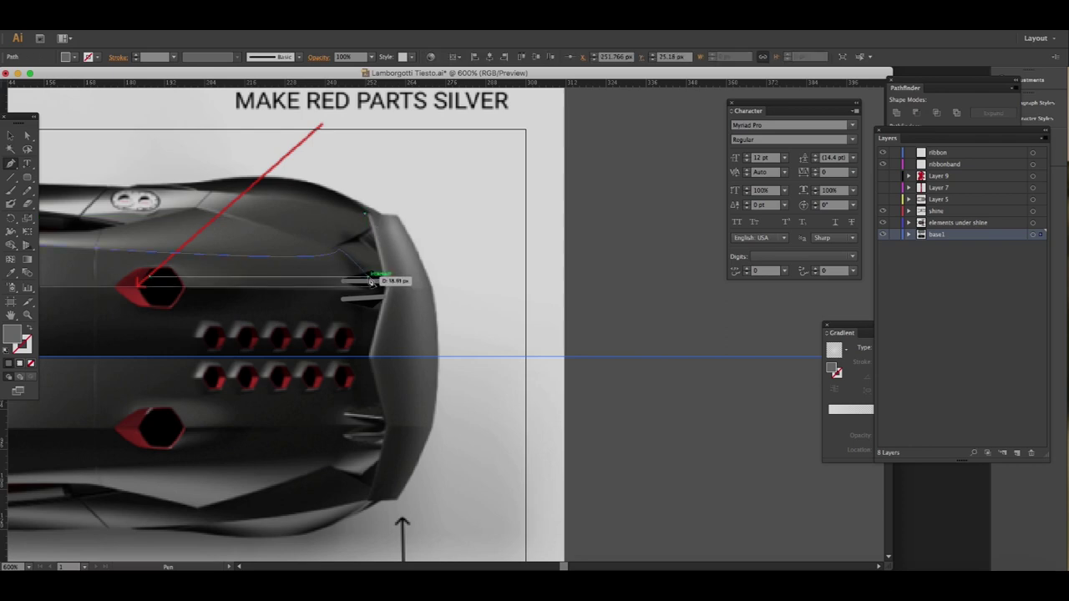
pyautogui.click(366, 284)
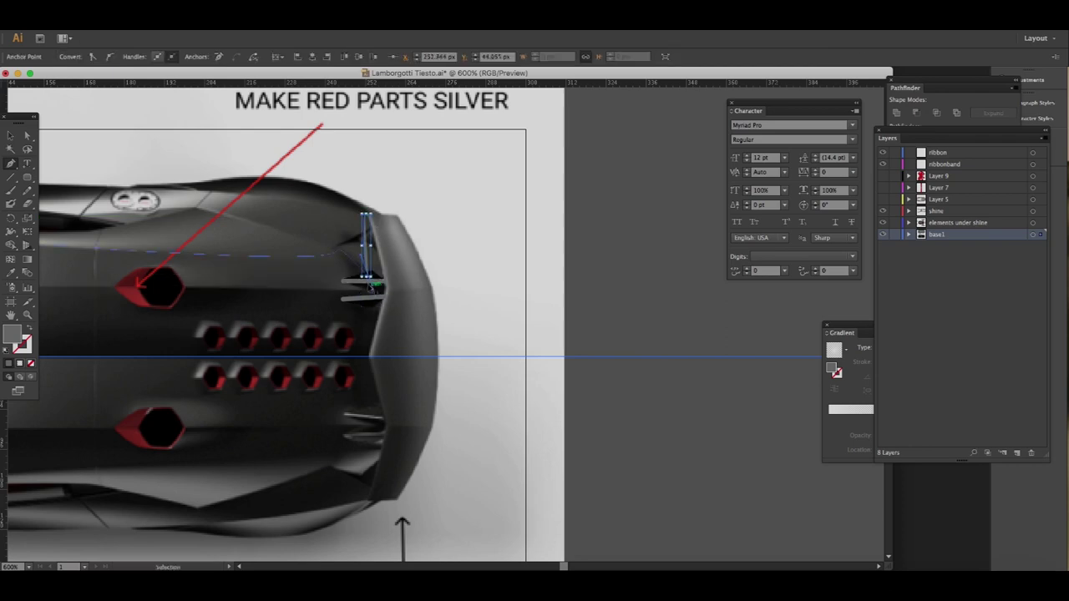
pyautogui.click(440, 358)
pyautogui.click(423, 265)
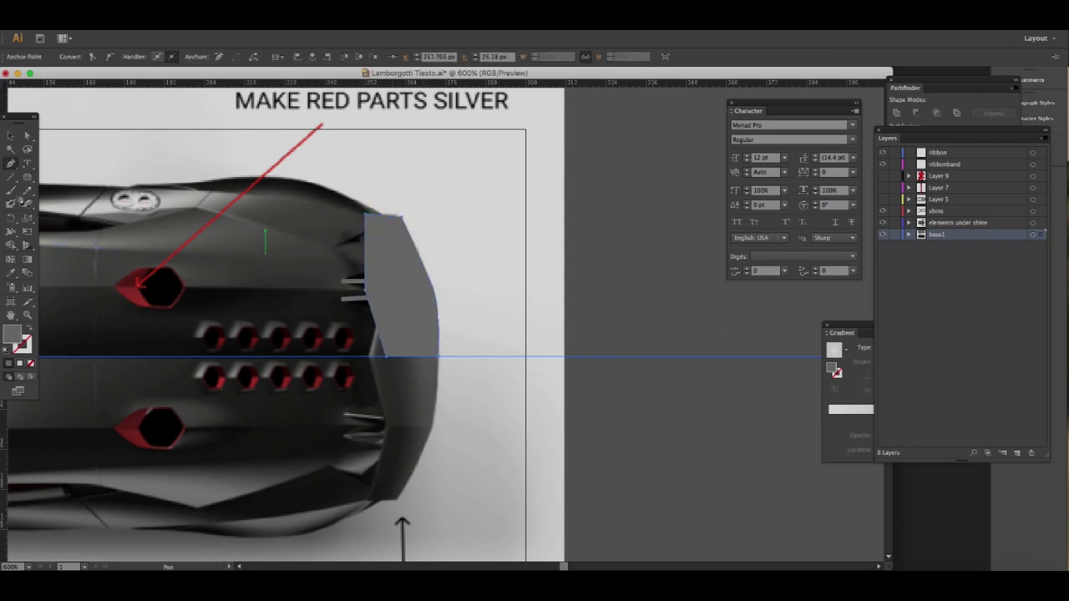
pyautogui.press('v')
pyautogui.moveTo(441, 214)
pyautogui.mouseDown()
pyautogui.moveTo(359, 358)
pyautogui.moveTo(339, 303)
pyautogui.mouseUp()
pyautogui.rightClick(481, 385)
pyautogui.click(547, 418)
pyautogui.click(656, 552)
pyautogui.moveTo(434, 230); pyautogui.dragTo(433, 365)
# - Check the wing's right anchor and fill the wing black, undoing an extra copy
pyautogui.press('a')
pyautogui.hotkey('ctrl', '+')
pyautogui.hotkey('ctrl', '+')
pyautogui.hotkey('ctrl', '+')
pyautogui.click(418, 415)
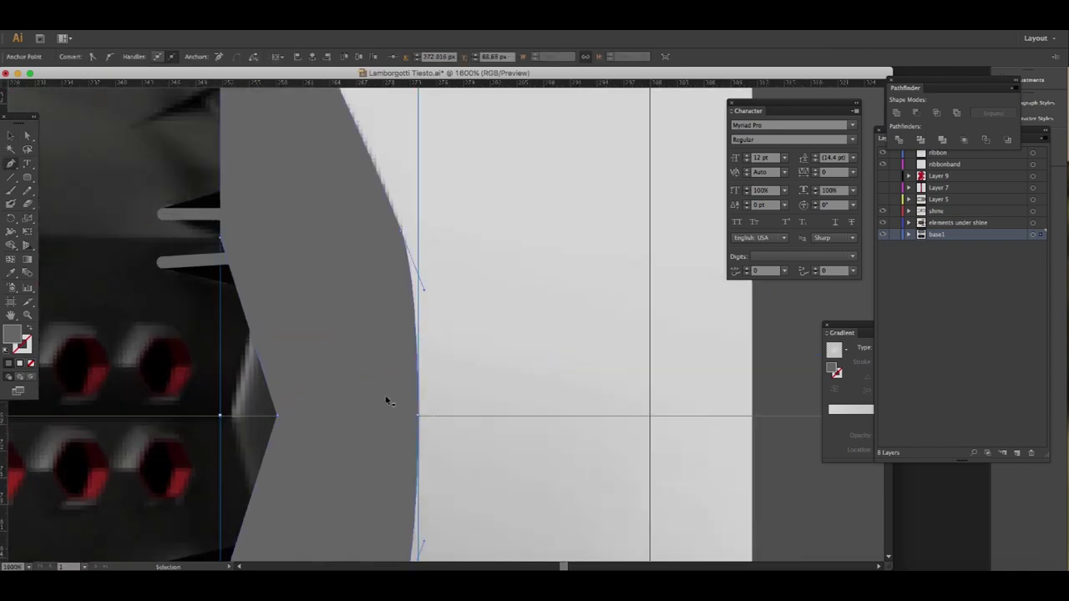
pyautogui.hotkey('ctrl', '-')
pyautogui.press('v')
pyautogui.hotkey('ctrl', '-')
pyautogui.hotkey('ctrl', '+')
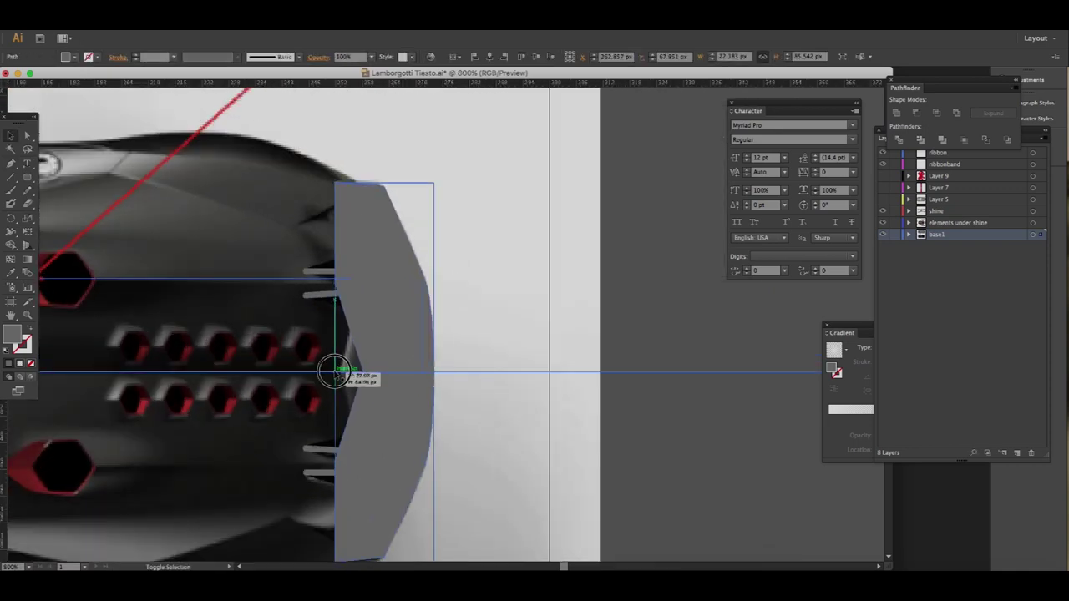
pyautogui.press('i')
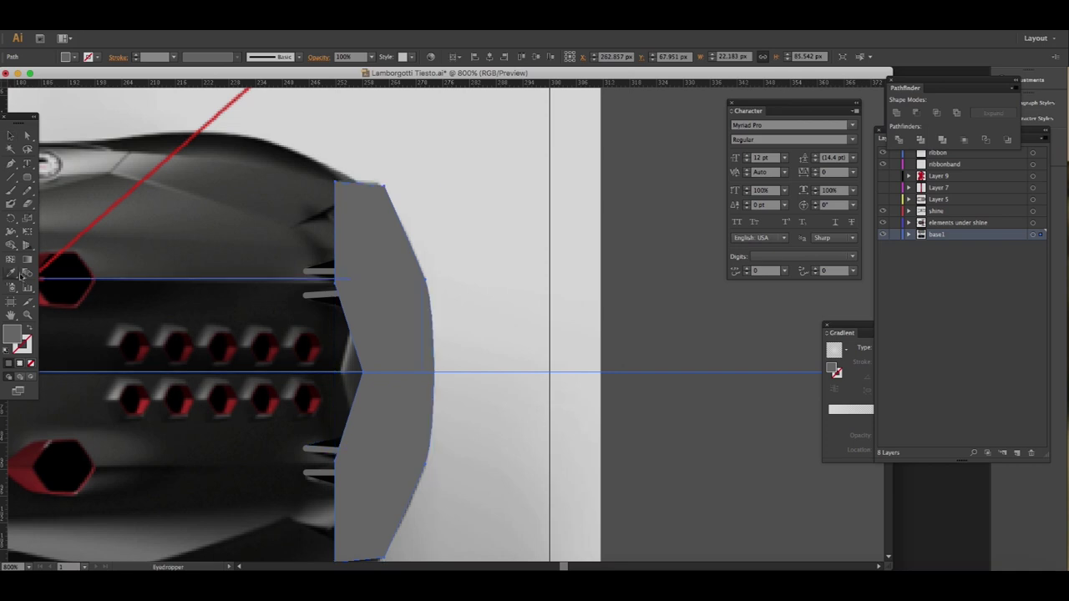
pyautogui.press('v')
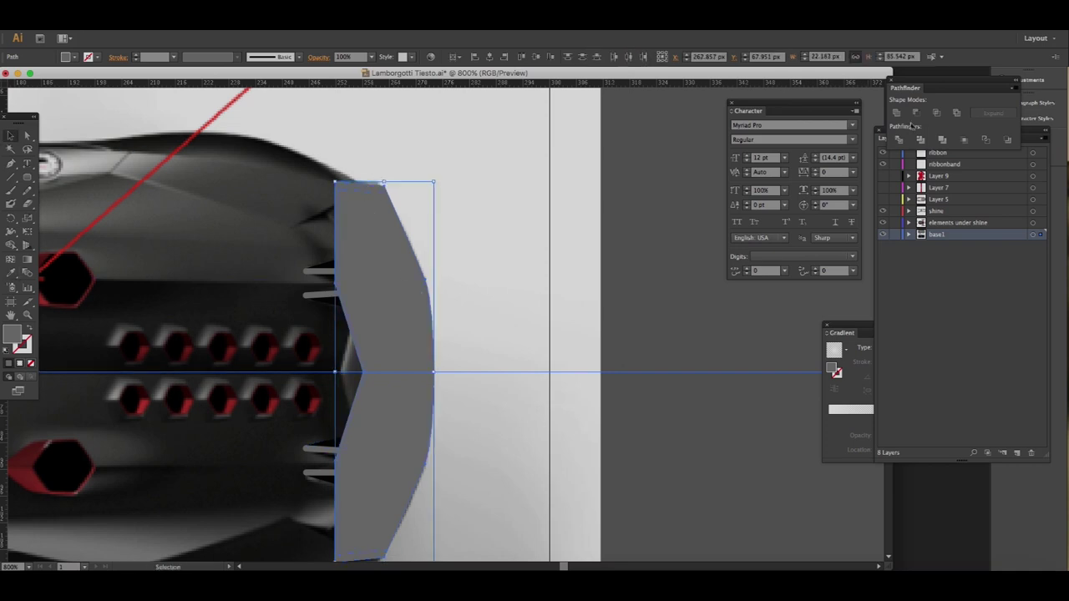
pyautogui.moveTo(387, 287); pyautogui.dragTo(494, 296)
pyautogui.hotkey('ctrl', 'z')
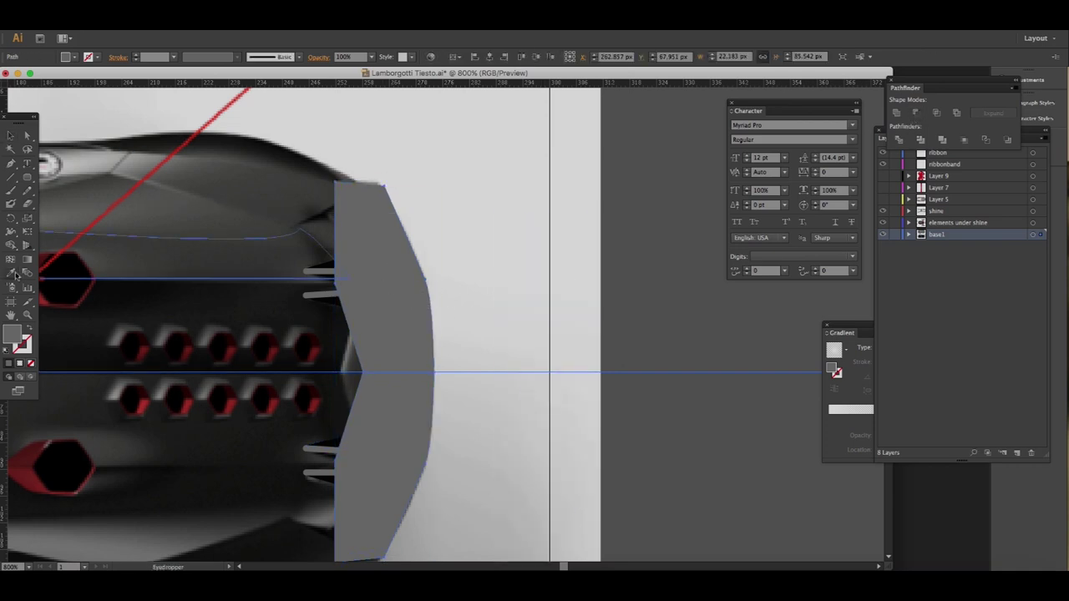
pyautogui.hotkey('ctrl', '-')
# - Sample a light grey fill and bring the Gradient panel into full view
pyautogui.press('i')
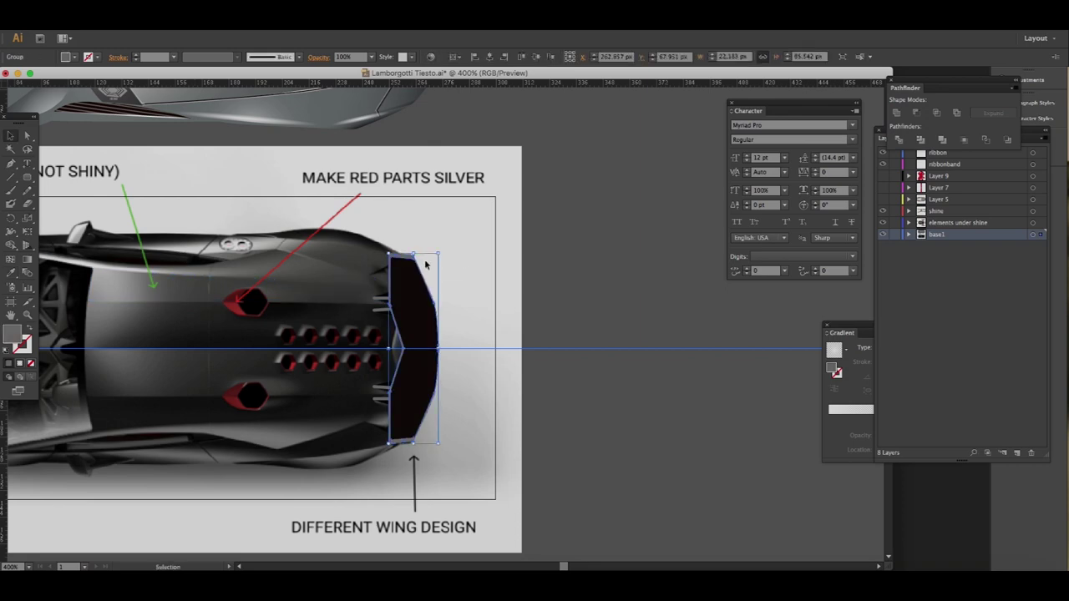
pyautogui.scroll(3, 150, 162)
pyautogui.click(178, 198)
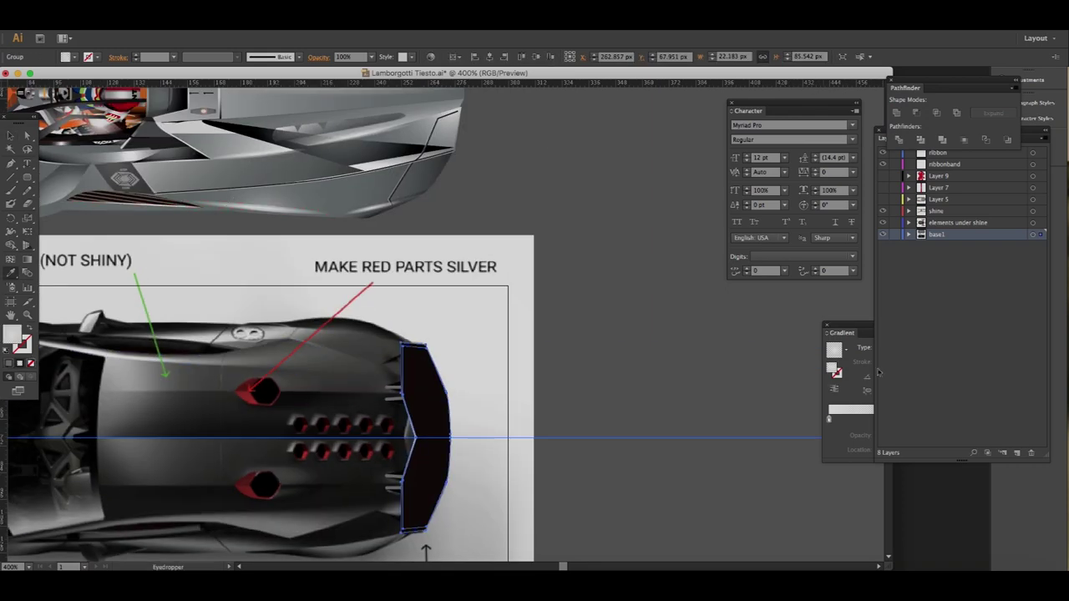
pyautogui.moveTo(877, 382); pyautogui.dragTo(657, 383)
pyautogui.scroll(-3, 492, 320)
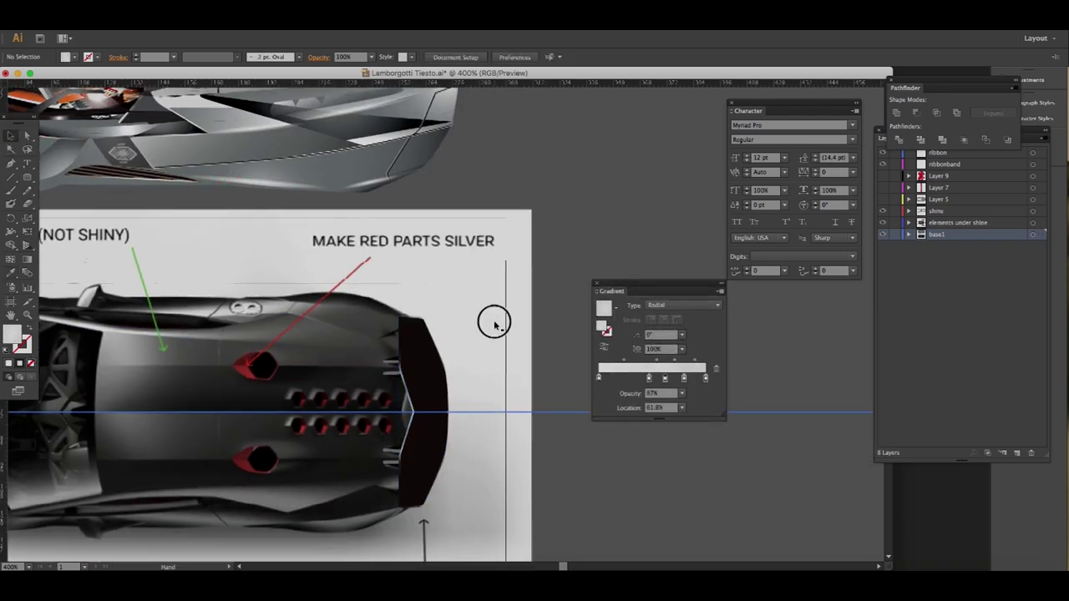
pyautogui.press('v')
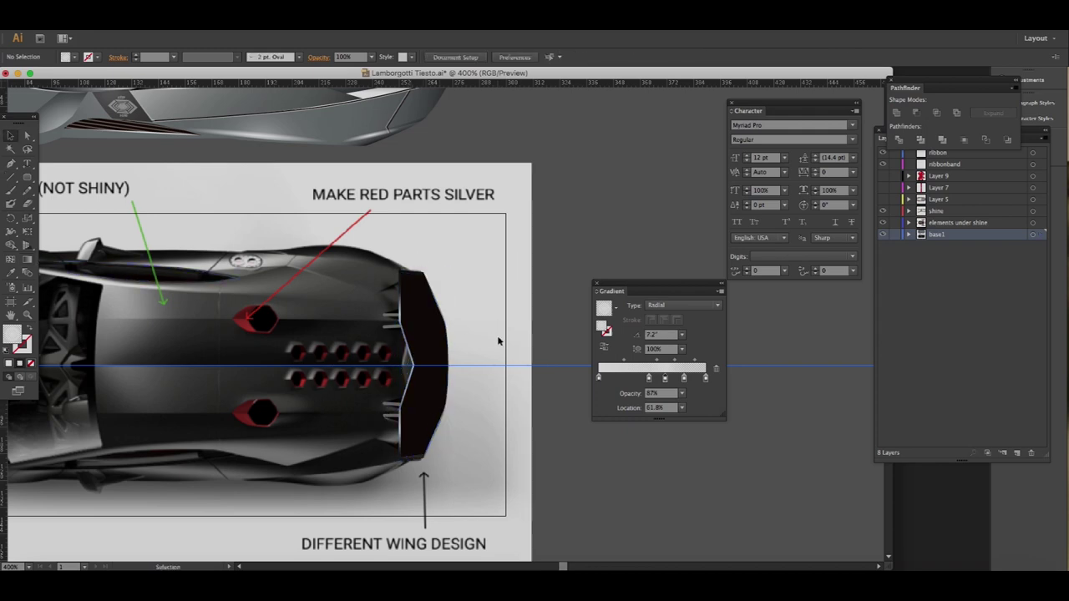
# - Select the wing's inner panel path, sample a grey, and set it to 50% opacity
pyautogui.hotkey('ctrl', '+')
pyautogui.hotkey('ctrl', '+')
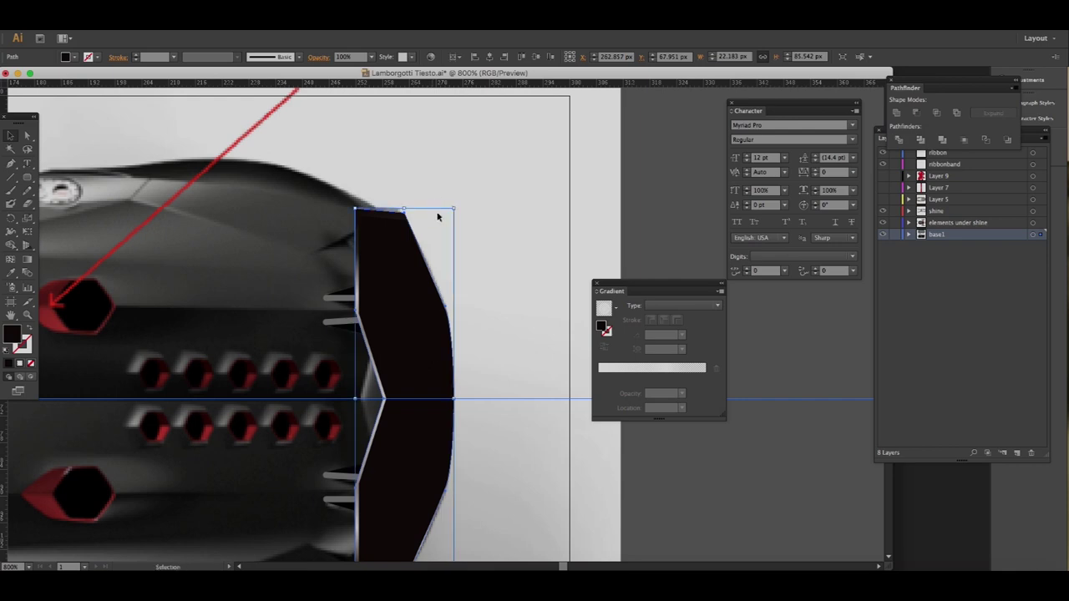
pyautogui.click(406, 226)
pyautogui.moveTo(427, 439); pyautogui.dragTo(435, 426)
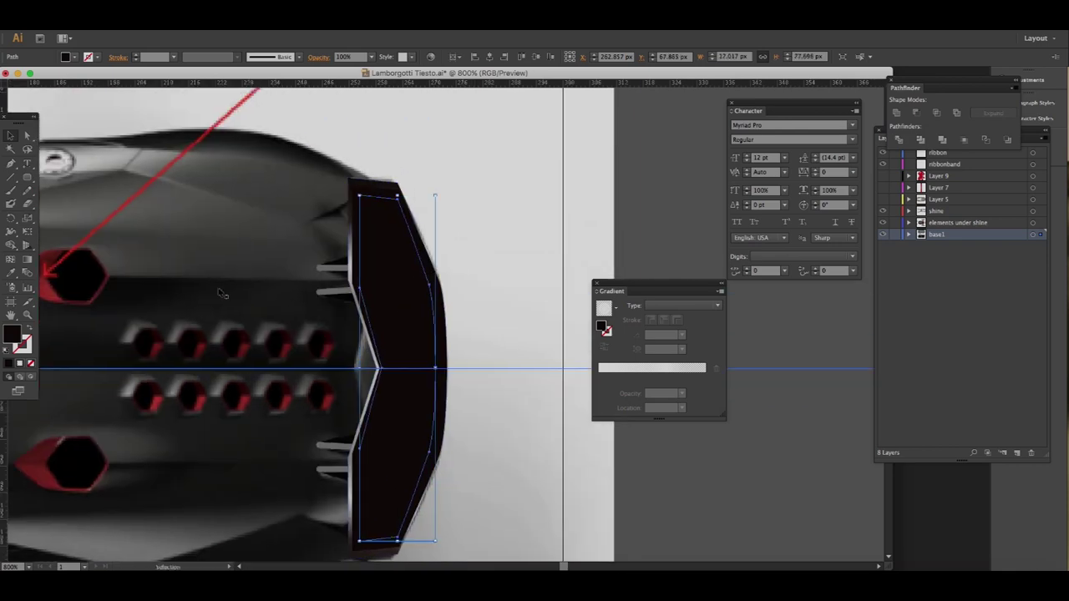
pyautogui.press('i')
pyautogui.click(142, 215)
pyautogui.click(371, 56)
pyautogui.click(386, 102)
pyautogui.click(371, 56)
pyautogui.click(386, 127)
# - Give the inner panel a dark grey fill from the Color Picker
pyautogui.doubleClick(12, 334)
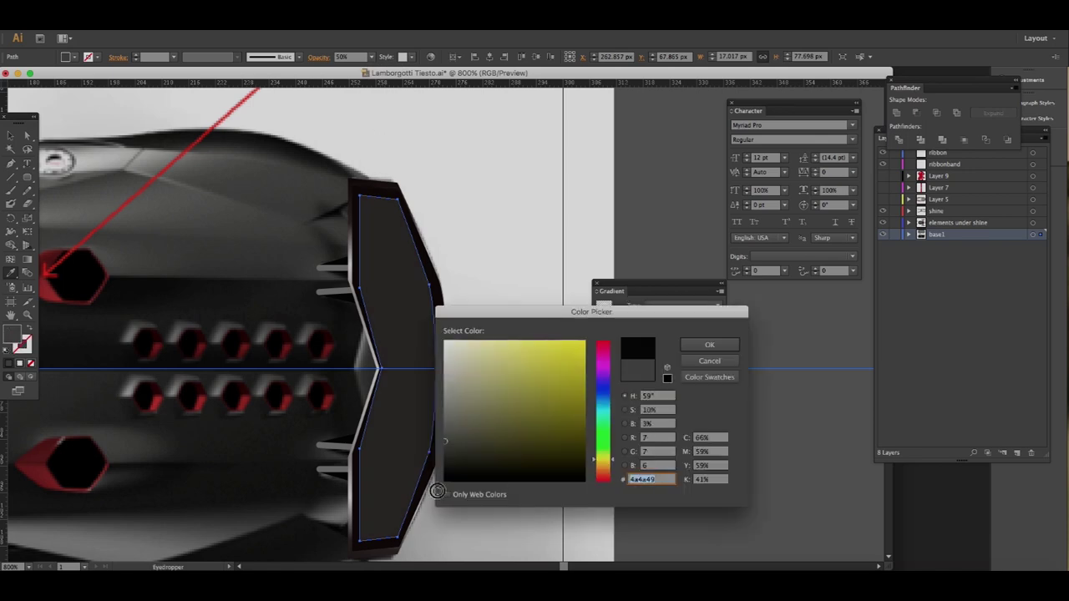
pyautogui.click(712, 342)
pyautogui.doubleClick(12, 338)
pyautogui.click(710, 342)
# - Select a fin strip with Direct Selection, then deselect and zoom out to view the car
pyautogui.press('a')
pyautogui.click(549, 260)
pyautogui.scroll(1, 491, 338)
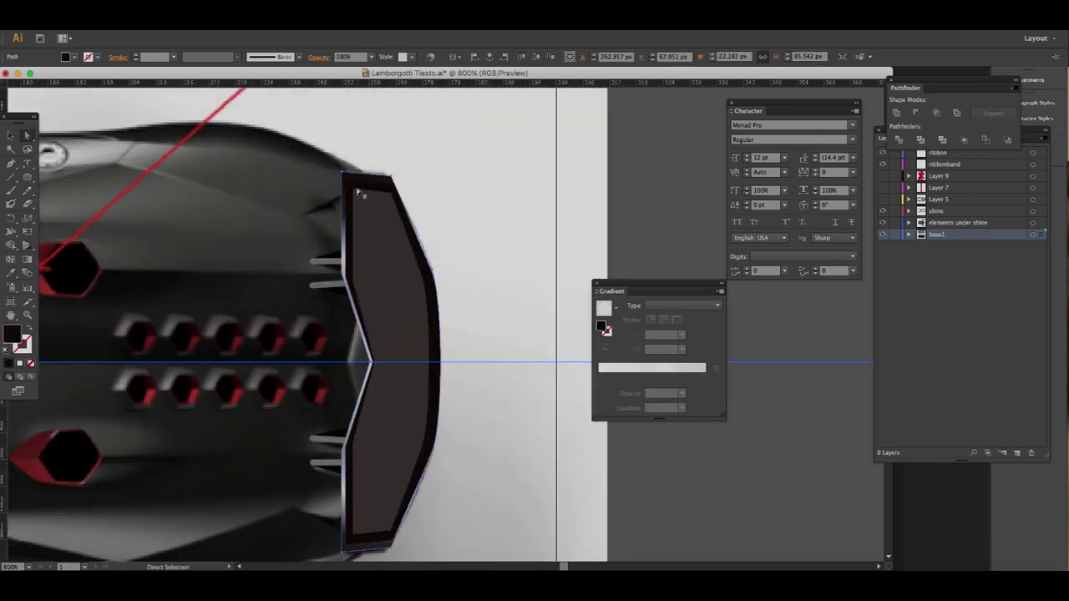
pyautogui.press('a')
pyautogui.click(374, 363)
pyautogui.press('v')
pyautogui.hotkey('ctrl', 'shift', 'a')
# - Select the lower fin strip and trial a radial gradient on it, then undo it
pyautogui.hotkey('ctrl', '-')
pyautogui.hotkey('ctrl', '+')
pyautogui.hotkey('ctrl', '+')
pyautogui.hotkey('ctrl', '+')
pyautogui.press('a')
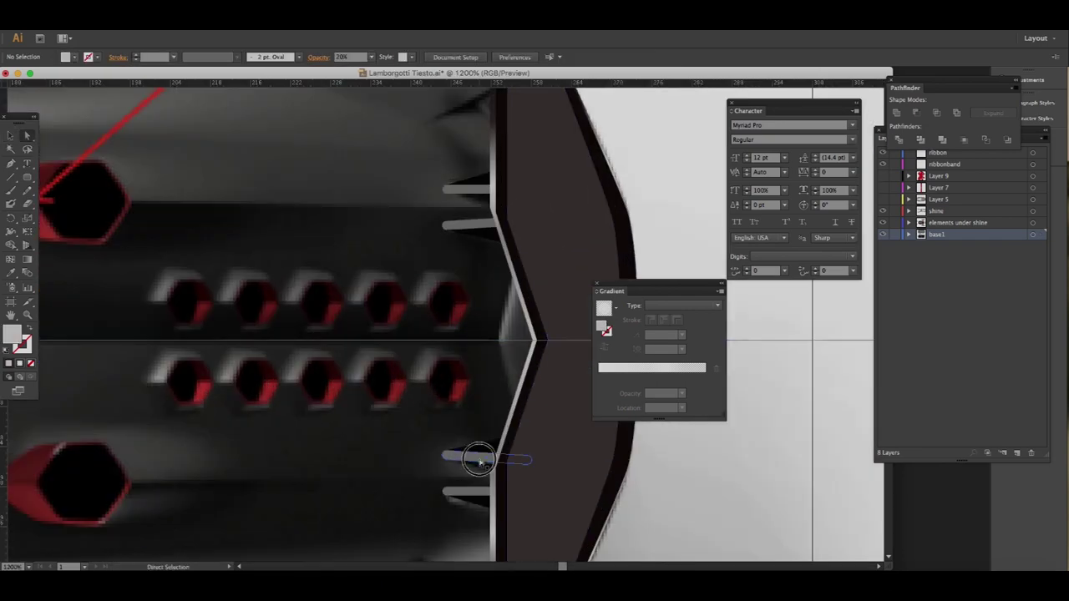
pyautogui.click(264, 337)
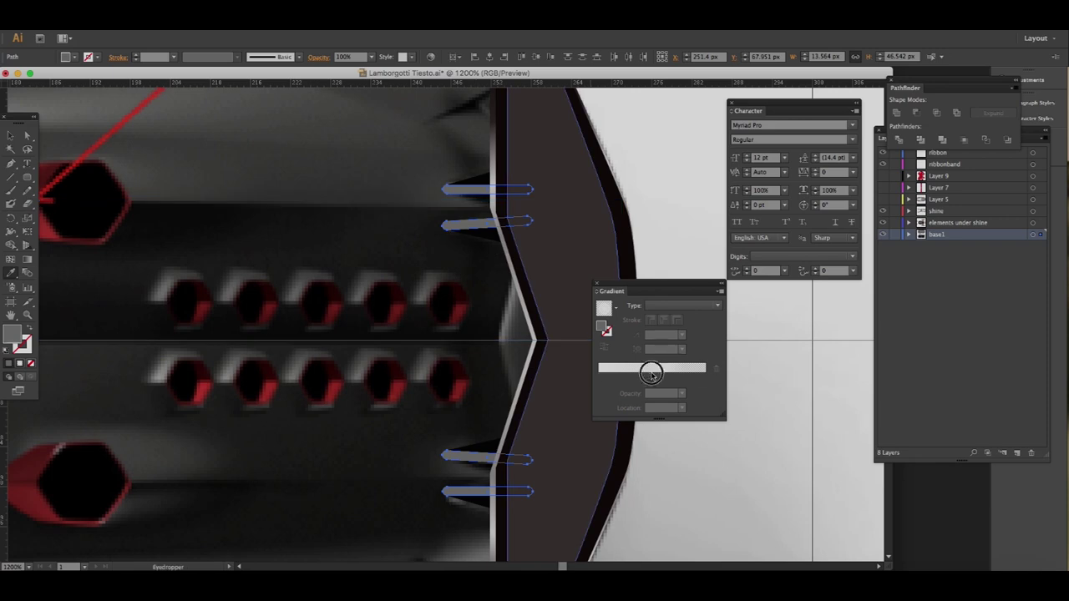
pyautogui.press('.')
pyautogui.hotkey('ctrl', 'z')
pyautogui.press('v')
# - Reapply the radial gradient at 40% opacity and try grouping the fin strips
pyautogui.press('.')
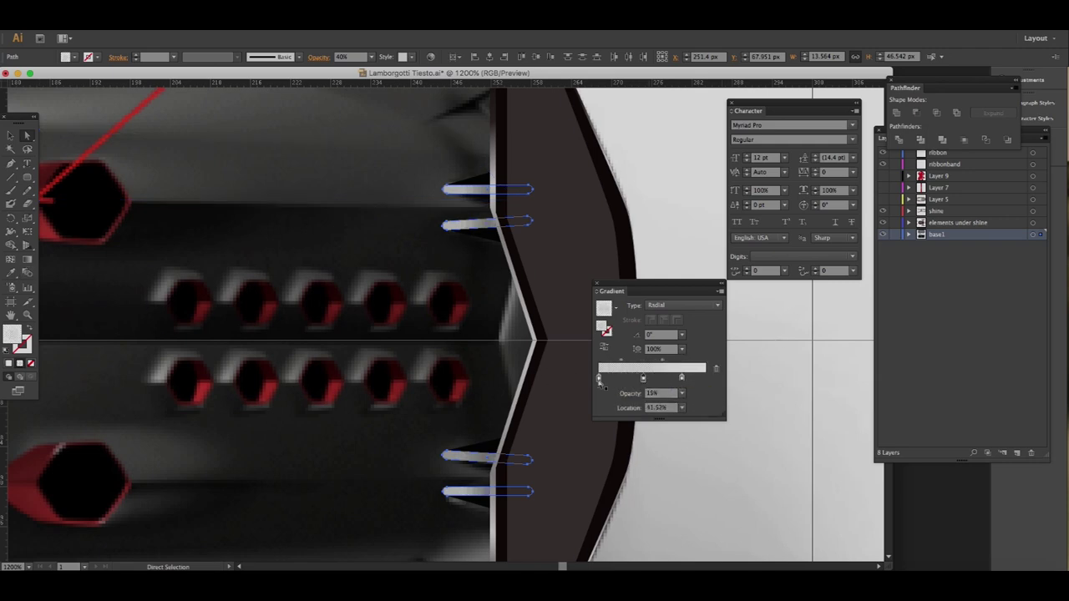
pyautogui.hotkey('ctrl', 'g')
pyautogui.press('Return')
pyautogui.click(677, 459)
# - Finish the short diagonal line beside the fuel caps and zoom in on it
pyautogui.hotkey('ctrl', '-')
pyautogui.hotkey('ctrl', '-')
pyautogui.hotkey('ctrl', '-')
pyautogui.hotkey('ctrl', '-')
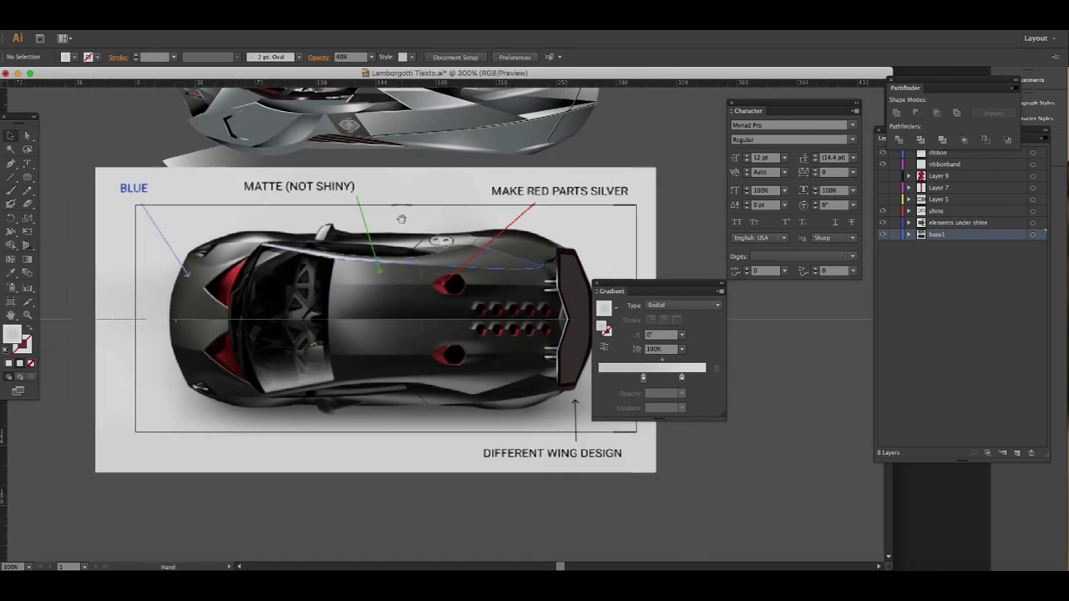
pyautogui.hotkey('ctrl', '+')
pyautogui.hotkey('ctrl', '+')
pyautogui.hotkey('ctrl', '+')
pyautogui.scroll(3, 442, 334)
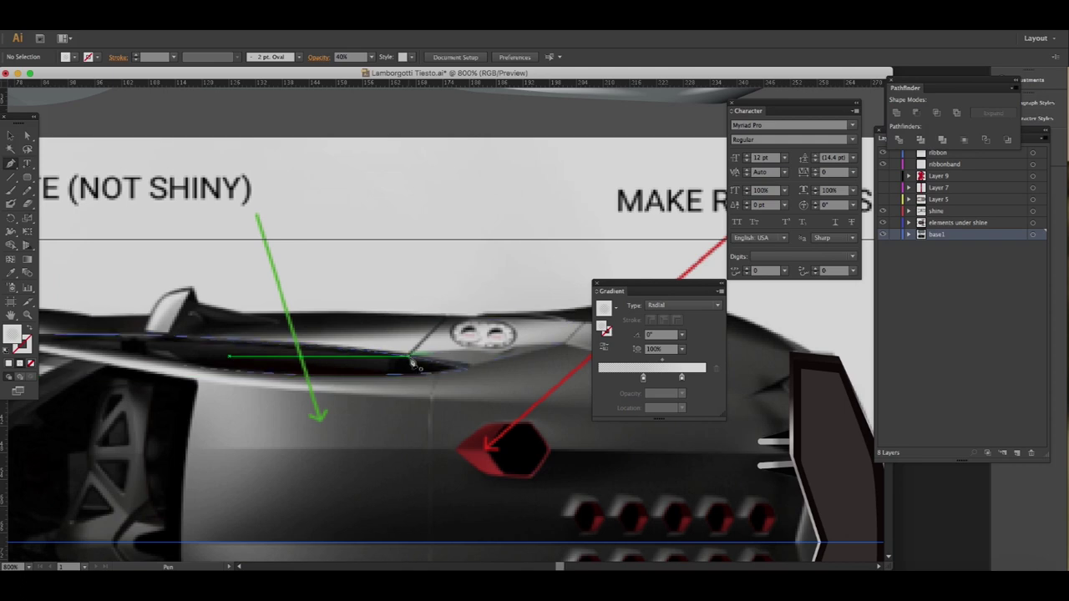
pyautogui.click(63, 515)
pyautogui.click(100, 380)
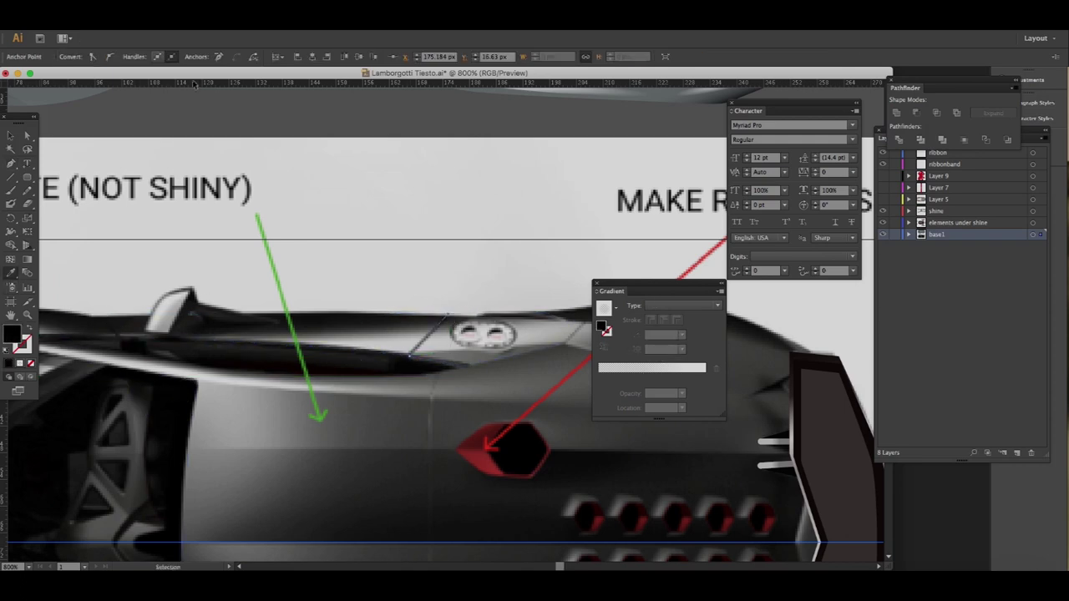
pyautogui.moveTo(412, 229); pyautogui.dragTo(406, 259)
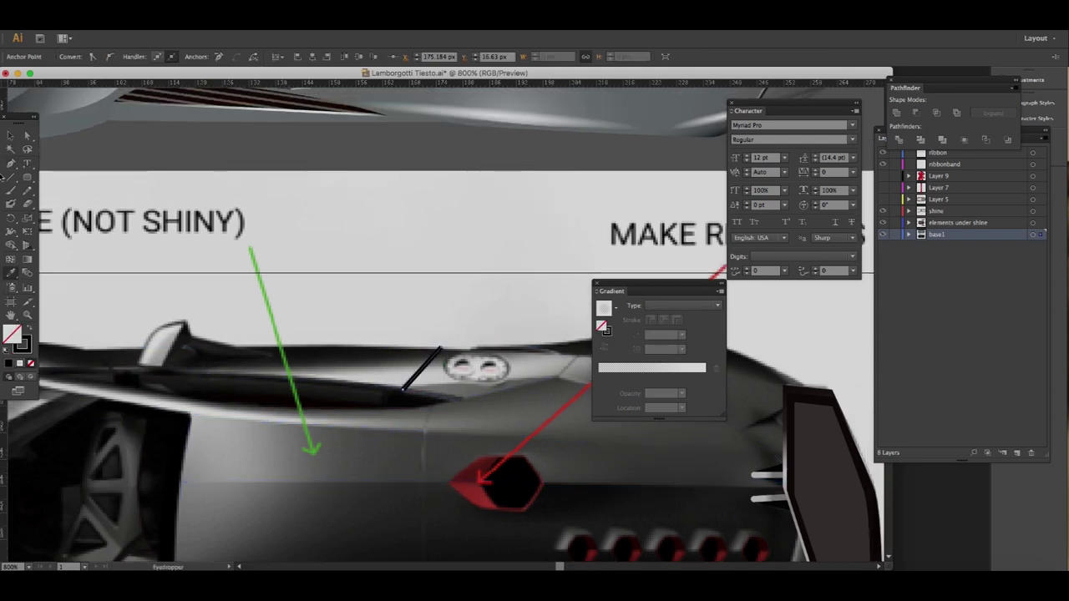
pyautogui.hotkey('ctrl', '+')
# - Select the black diagonal line and expand its stroke into a shape with Object > Expand
pyautogui.press('v')
pyautogui.click(394, 409)
pyautogui.click(173, 57)
pyautogui.click(194, 109)
pyautogui.click(133, 16)
pyautogui.click(151, 132)
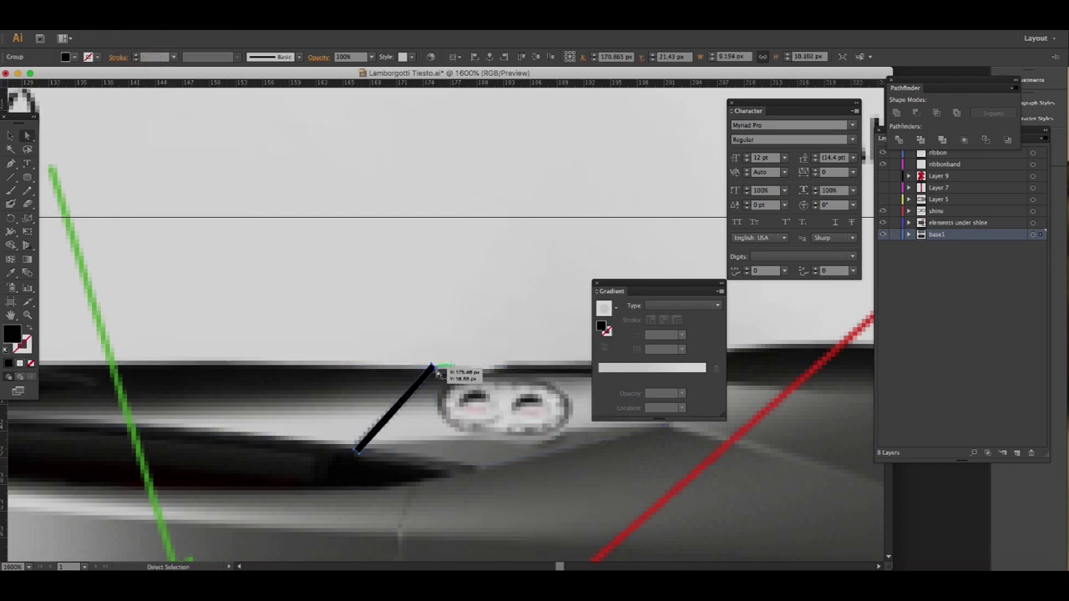
# - Try merging the expanded line with the dark body shape in Pathfinder, dismissing the error
pyautogui.click(327, 488)
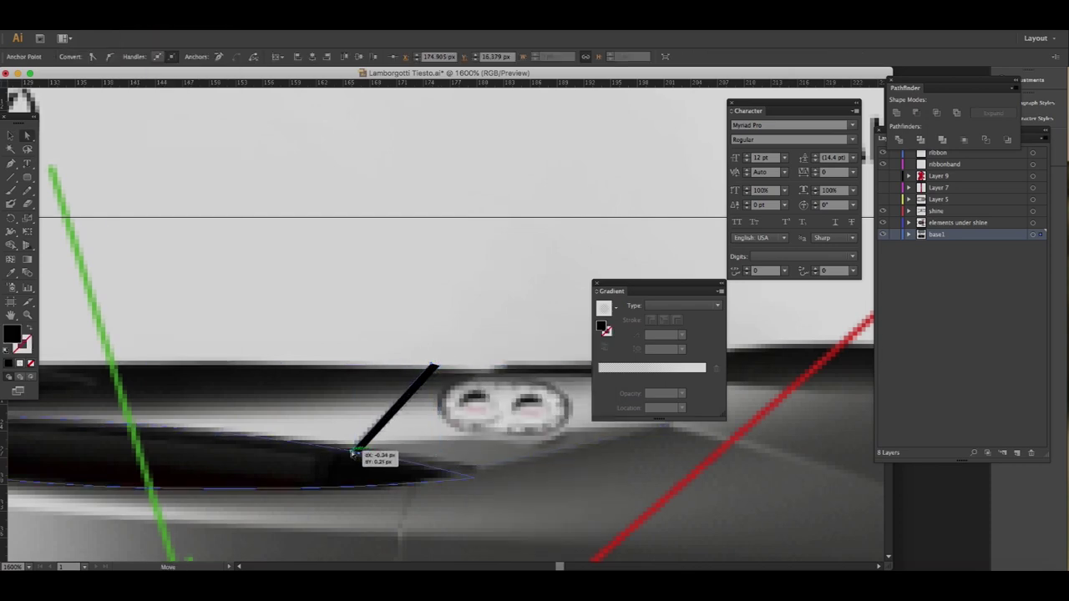
pyautogui.keyDown('shift'); pyautogui.click(399, 400); pyautogui.keyUp('shift')
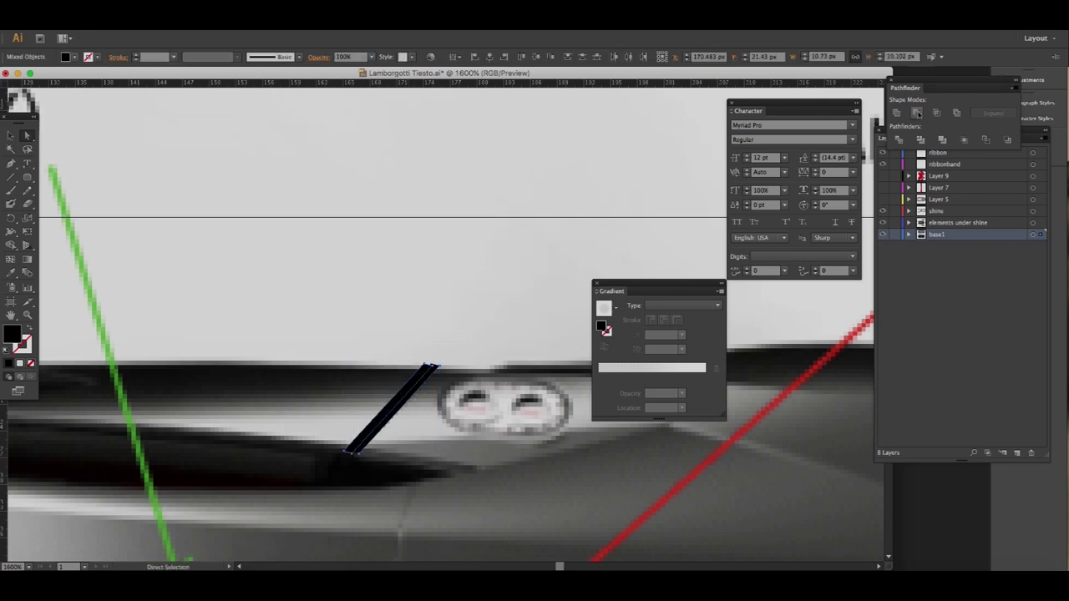
pyautogui.click(919, 113)
pyautogui.press('Return')
# - Reselect the diagonal line path alone with Direct Selection
pyautogui.hotkey('ctrl', '+')
pyautogui.click(413, 431)
pyautogui.click(416, 429)
pyautogui.click(417, 430)
pyautogui.click(426, 441)
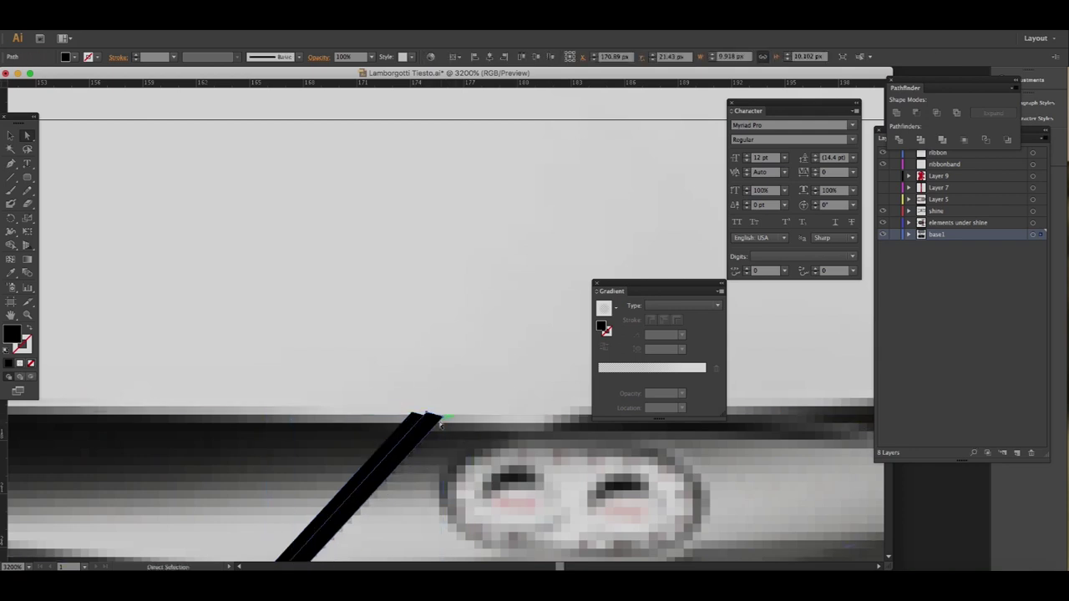
pyautogui.click(424, 429)
pyautogui.press('a')
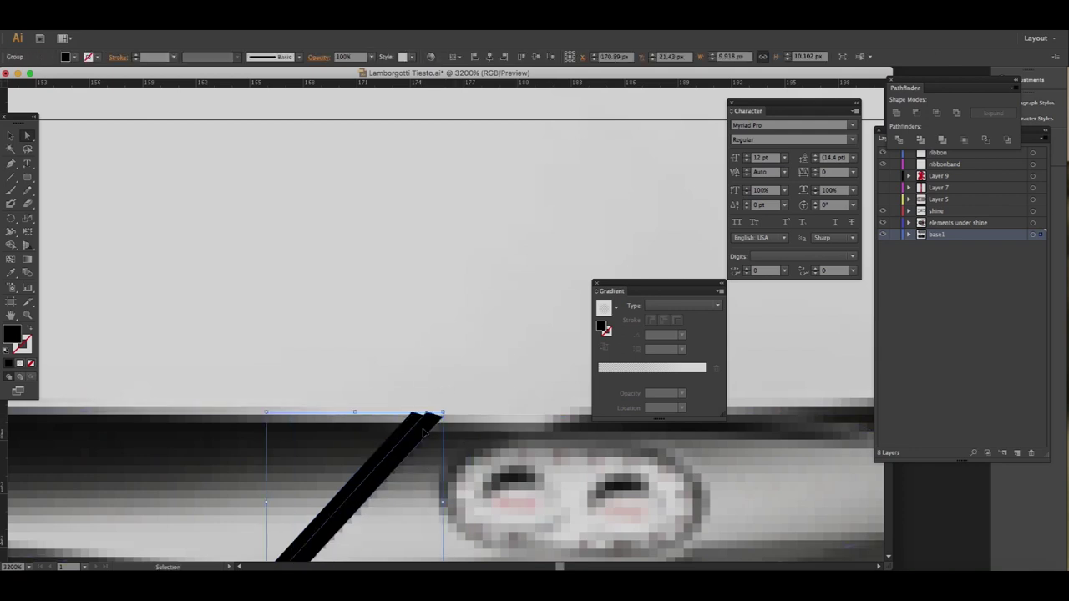
pyautogui.click(423, 451)
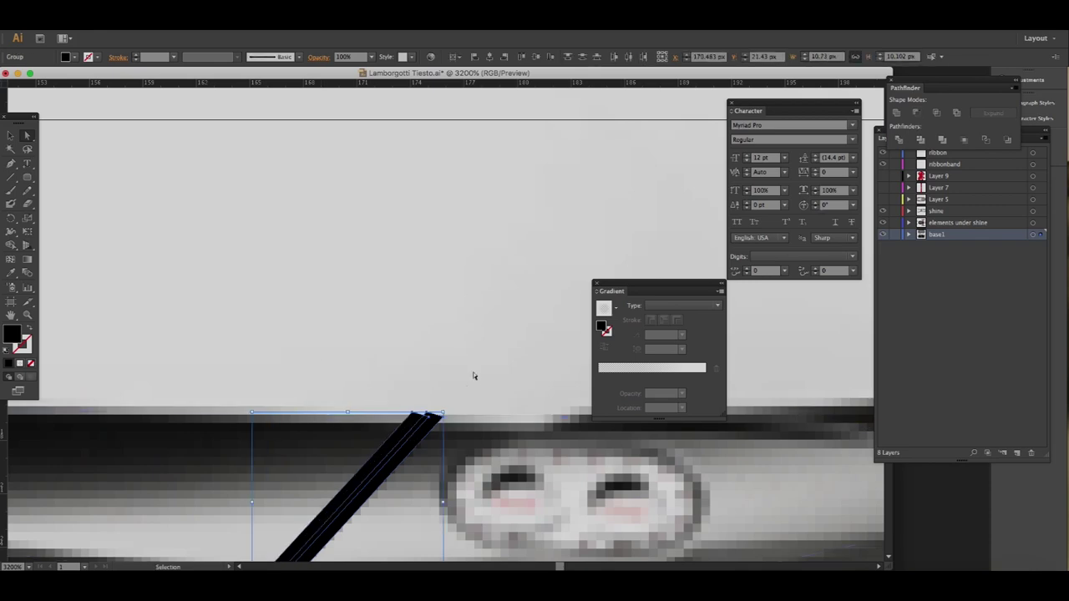
# - Sample a fill for the line from nearby artwork, then deselect it
pyautogui.press('i')
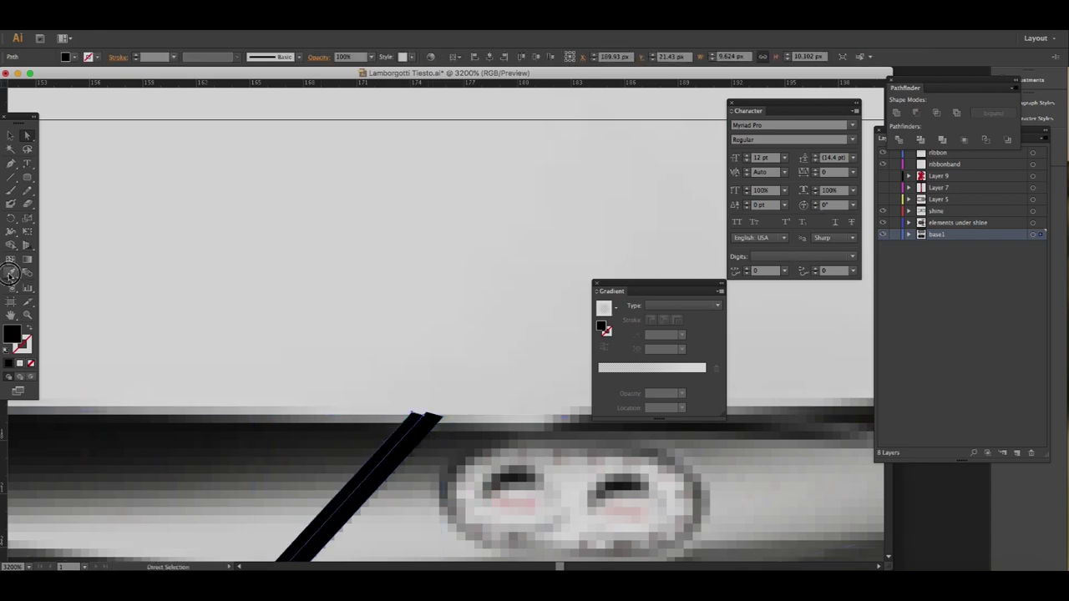
pyautogui.keyDown('ctrl'); pyautogui.keyDown('alt'); pyautogui.click(350, 219); pyautogui.keyUp('alt'); pyautogui.keyUp('ctrl')
pyautogui.click(439, 310)
pyautogui.click(11, 135)
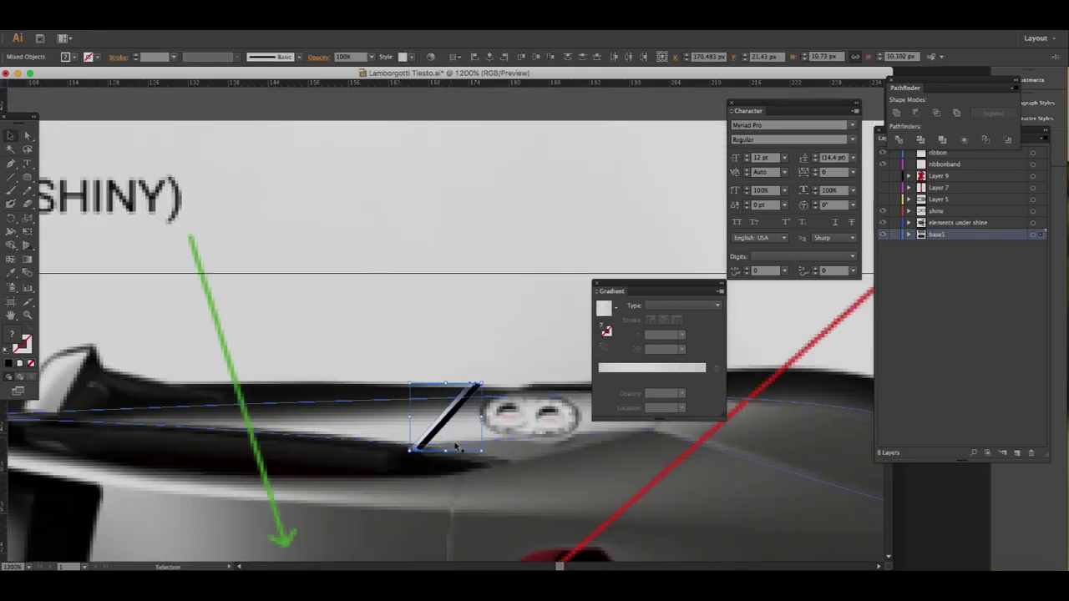
# - Draw a vertical seam line beside the red vent on the rear body
pyautogui.click(391, 133)
pyautogui.scroll(-3, 543, 243)
pyautogui.keyDown('ctrl'); pyautogui.keyDown('alt'); pyautogui.click(485, 239); pyautogui.keyUp('alt'); pyautogui.keyUp('ctrl')
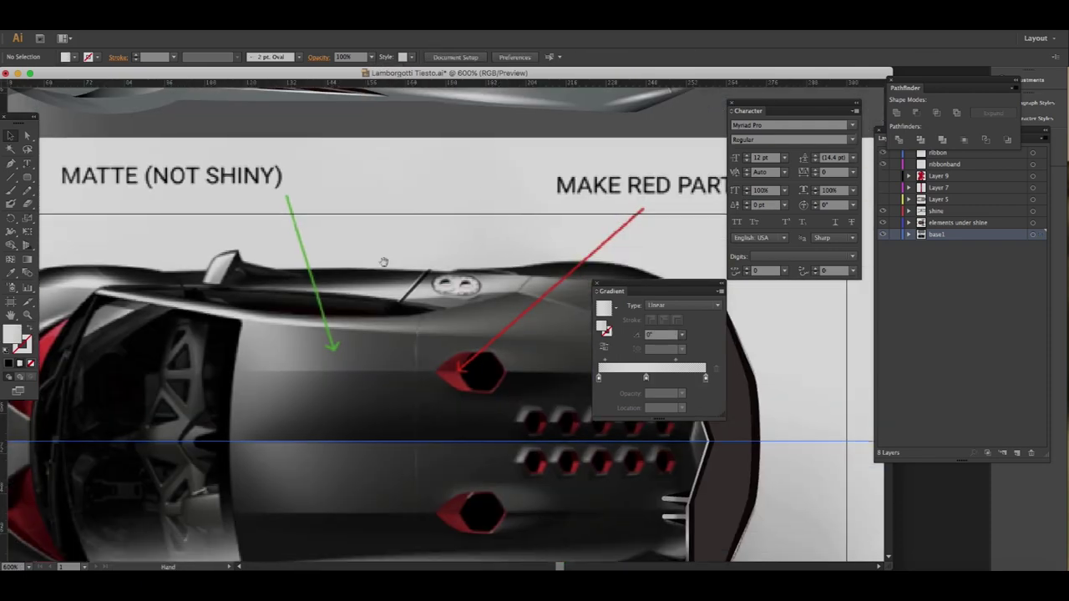
pyautogui.click(423, 316)
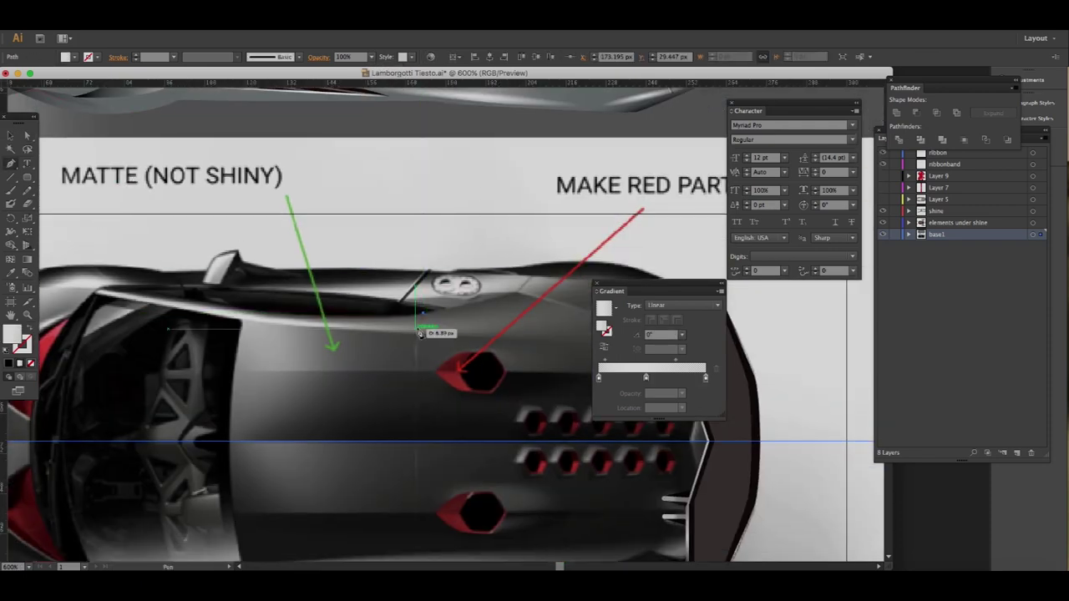
pyautogui.scroll(-5, 422, 334)
pyautogui.click(416, 250)
pyautogui.scroll(4, 416, 251)
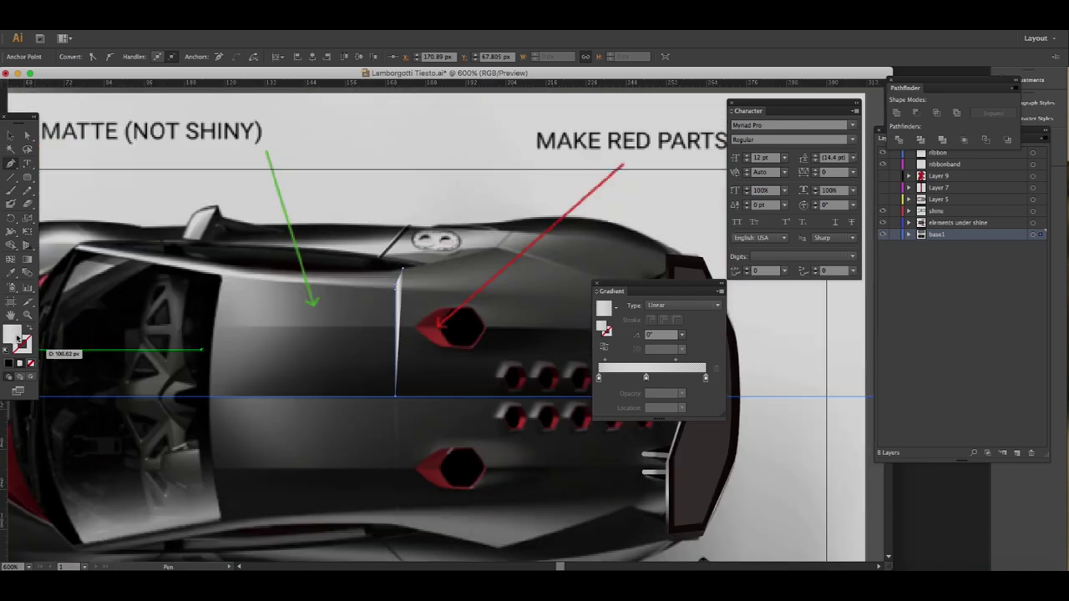
# - Expand the seam line into a filled shape
pyautogui.press('v')
pyautogui.click(125, 17)
pyautogui.click(146, 151)
pyautogui.click(574, 496)
pyautogui.hotkey('ctrl', '=')
pyautogui.hotkey('ctrl', '=')
pyautogui.hotkey('ctrl', '=')
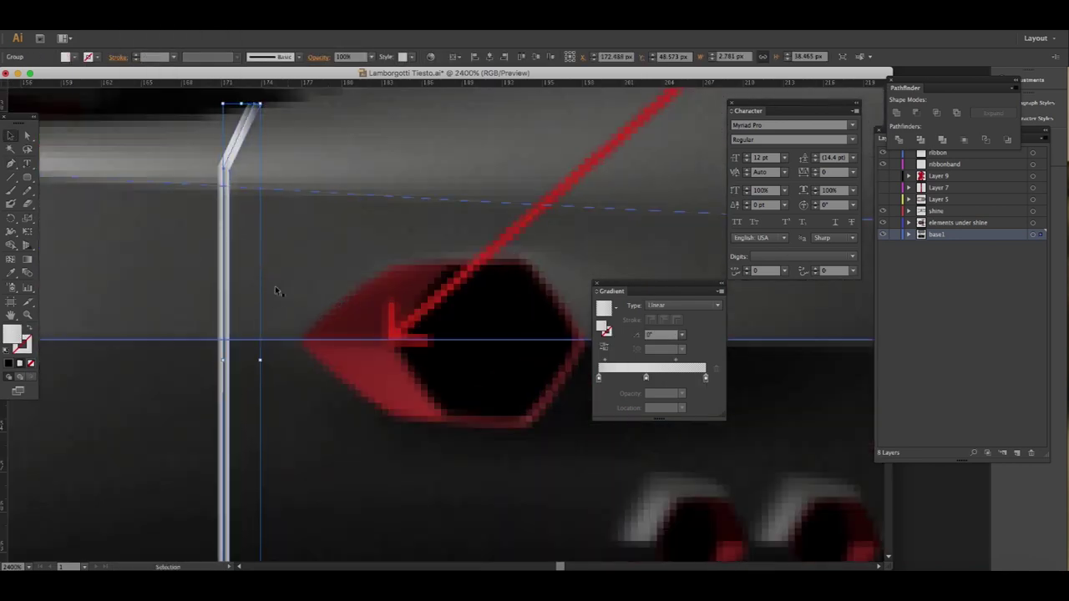
pyautogui.hotkey('ctrl', '-')
# - Fill the seam with a linear gradient running lengthwise at -75.8°
pyautogui.press('g')
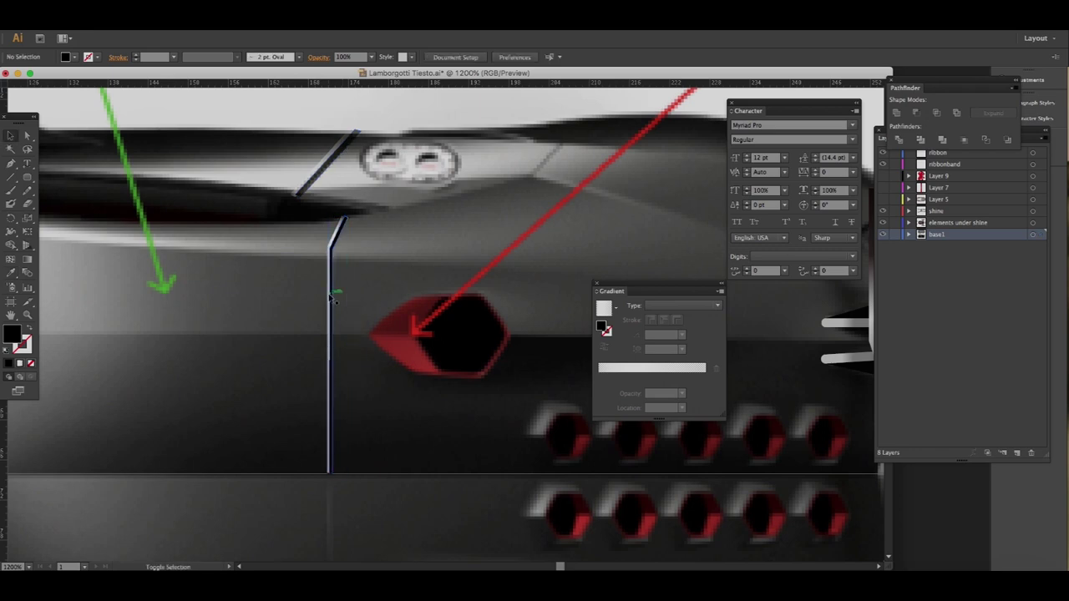
pyautogui.click(330, 298)
pyautogui.hotkey('ctrl', '=')
pyautogui.click(210, 299)
pyautogui.press('g')
pyautogui.moveTo(140, 147); pyautogui.dragTo(198, 371)
pyautogui.hotkey('ctrl', '-')
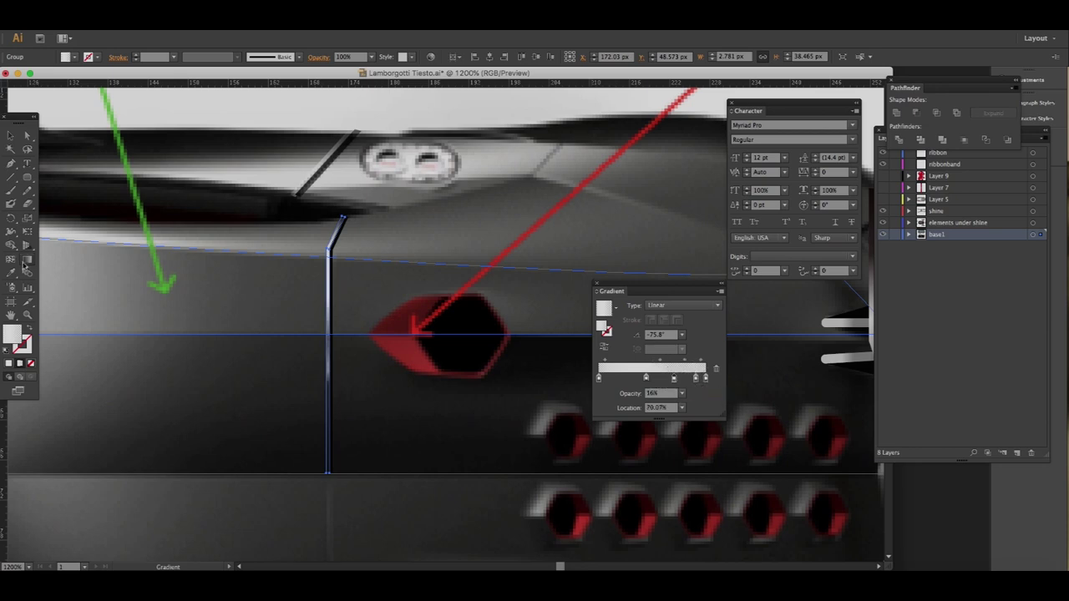
# - Paste a copy of the seam in front at 40% opacity
pyautogui.hotkey('ctrl', 'c')
pyautogui.hotkey('ctrl', 'f')
pyautogui.click(373, 56)
pyautogui.click(384, 117)
# - Reflect and shear the faint copy onto the lower half of the car
pyautogui.rightClick(327, 271)
pyautogui.click(456, 378)
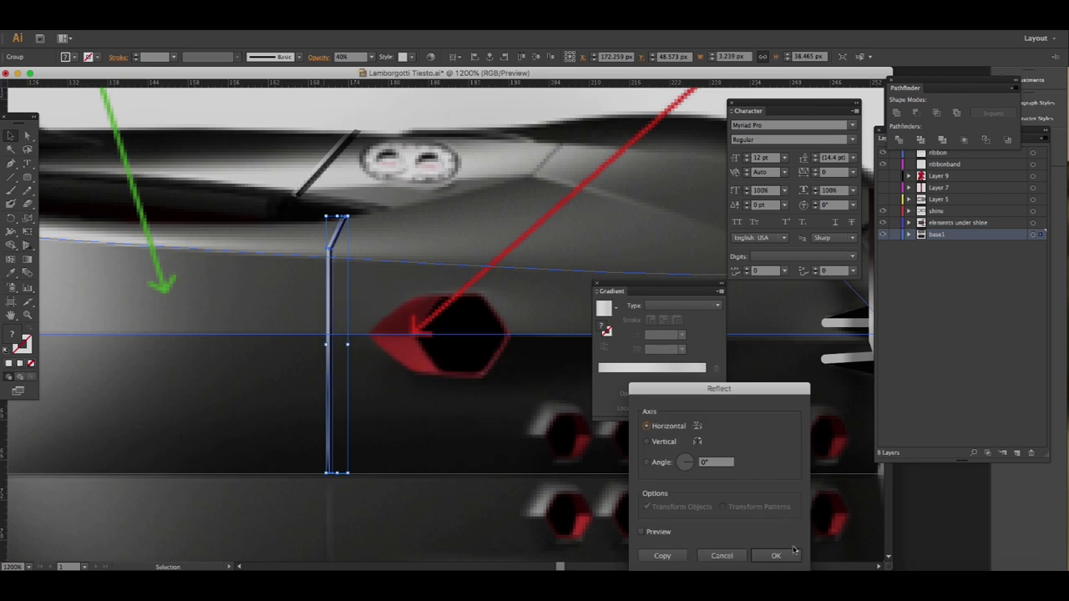
pyautogui.press('Return')
pyautogui.scroll(-5, 403, 417)
pyautogui.press('super+minus')
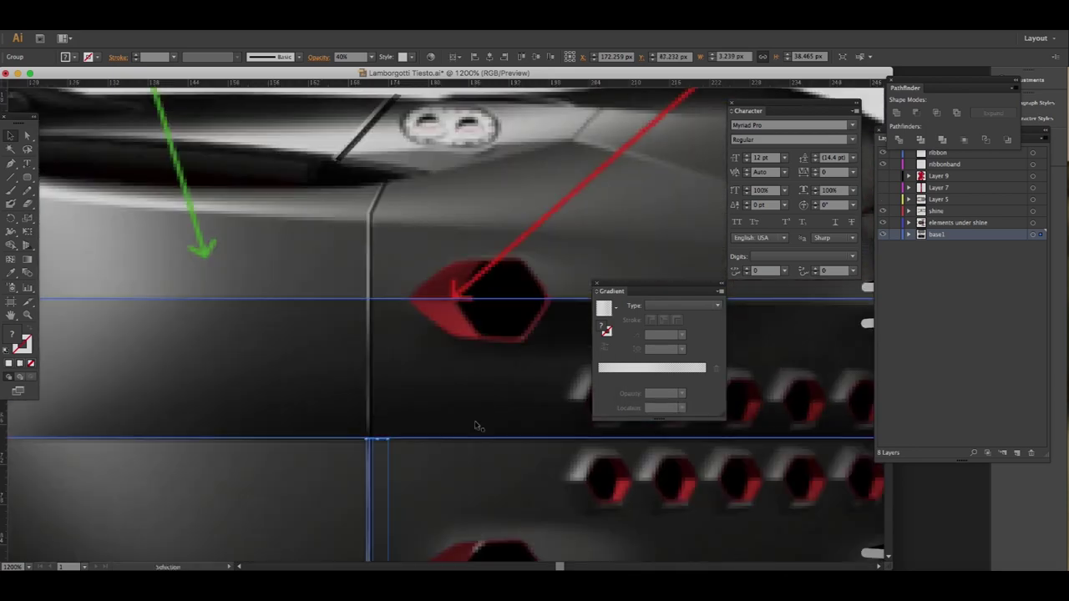
pyautogui.press('super+minus')
pyautogui.press('super+minus')
pyautogui.rightClick(431, 433)
pyautogui.click(628, 531)
pyautogui.click(775, 555)
pyautogui.click(424, 474)
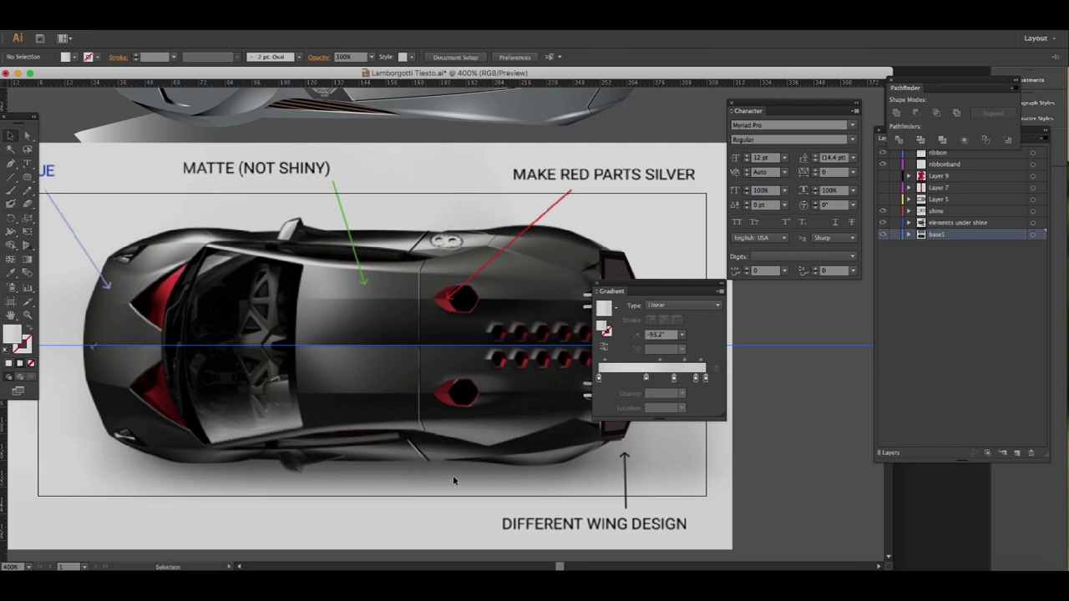
# - Draw a curved white windshield-edge highlight and reflect a copy to the lower edge
pyautogui.press('super+minus')
pyautogui.press('super+minus')
pyautogui.press('super+plus')
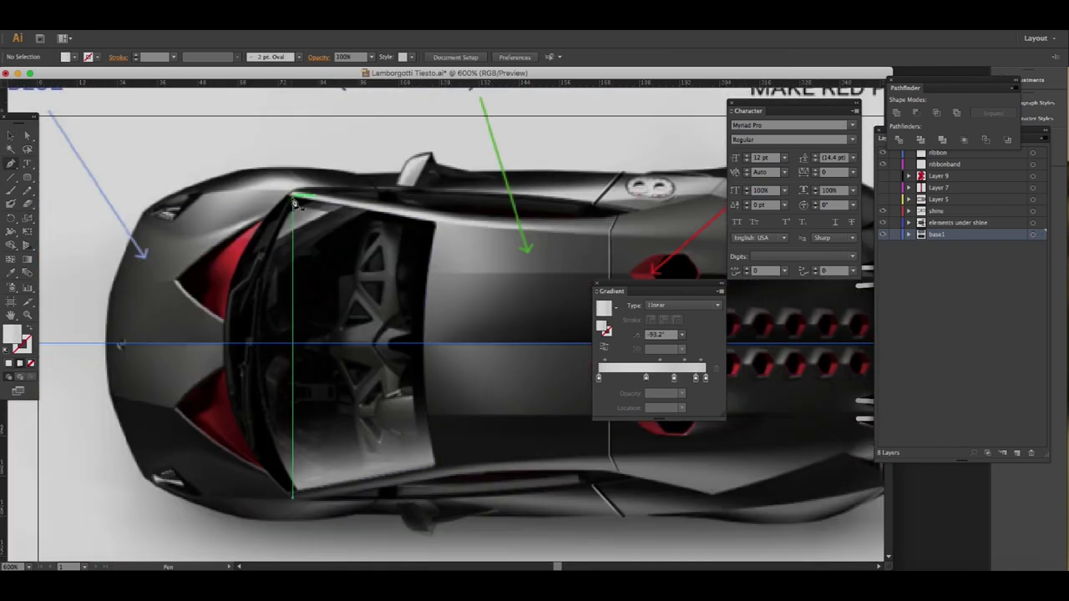
pyautogui.click(294, 203)
pyautogui.click(255, 343)
pyautogui.press('v')
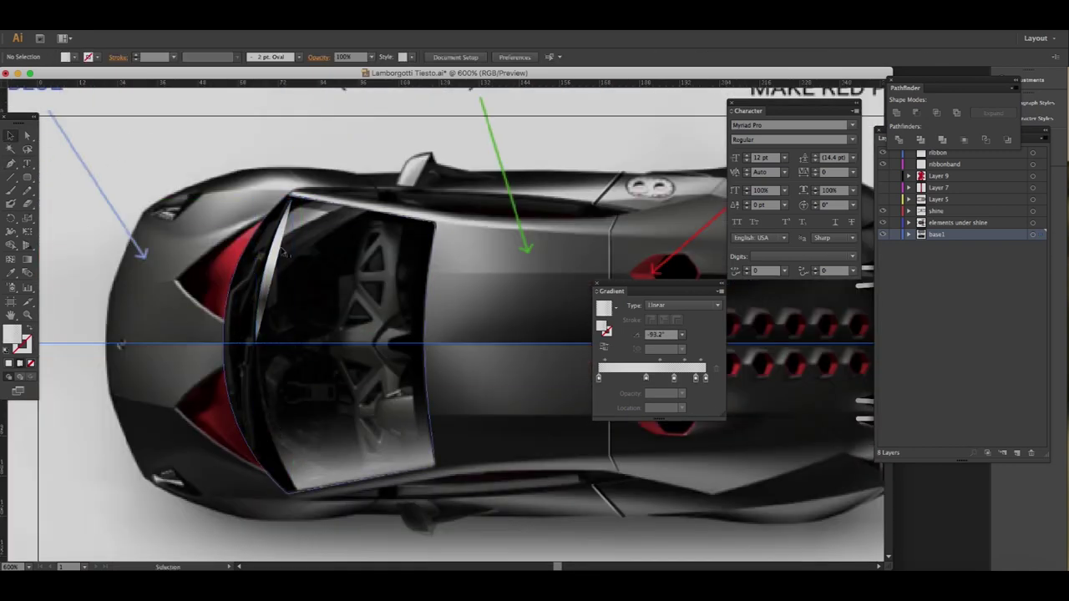
pyautogui.rightClick(280, 260)
pyautogui.click(409, 432)
pyautogui.click(656, 553)
pyautogui.moveTo(282, 264); pyautogui.dragTo(282, 413)
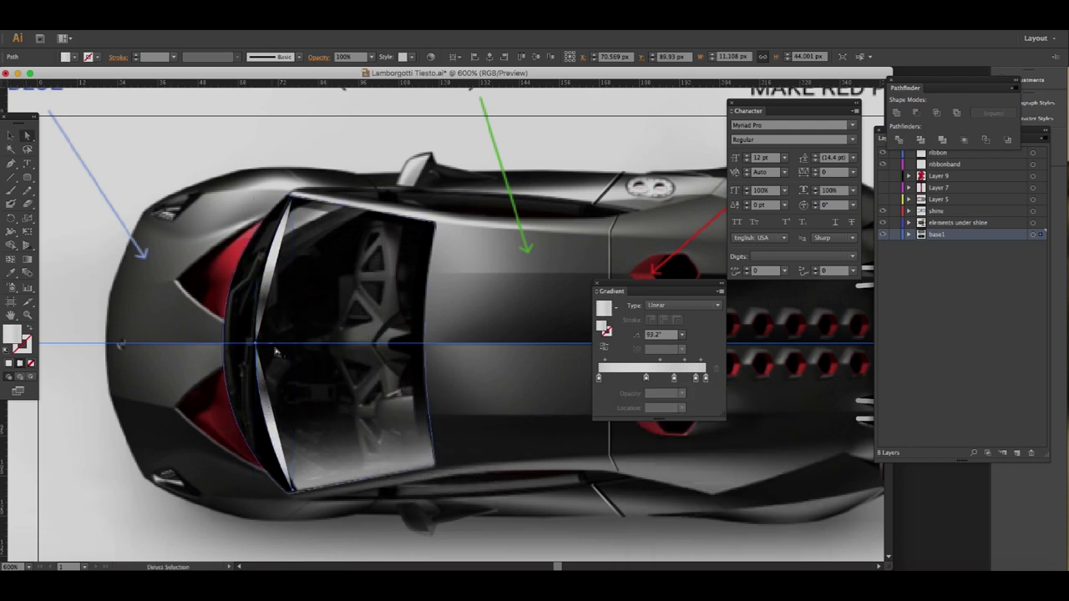
# - Select the highlight's bottom edge where the two highlights meet
pyautogui.press('a')
pyautogui.hotkey('ctrl', '+')
pyautogui.hotkey('ctrl', '+')
pyautogui.hotkey('ctrl', '+')
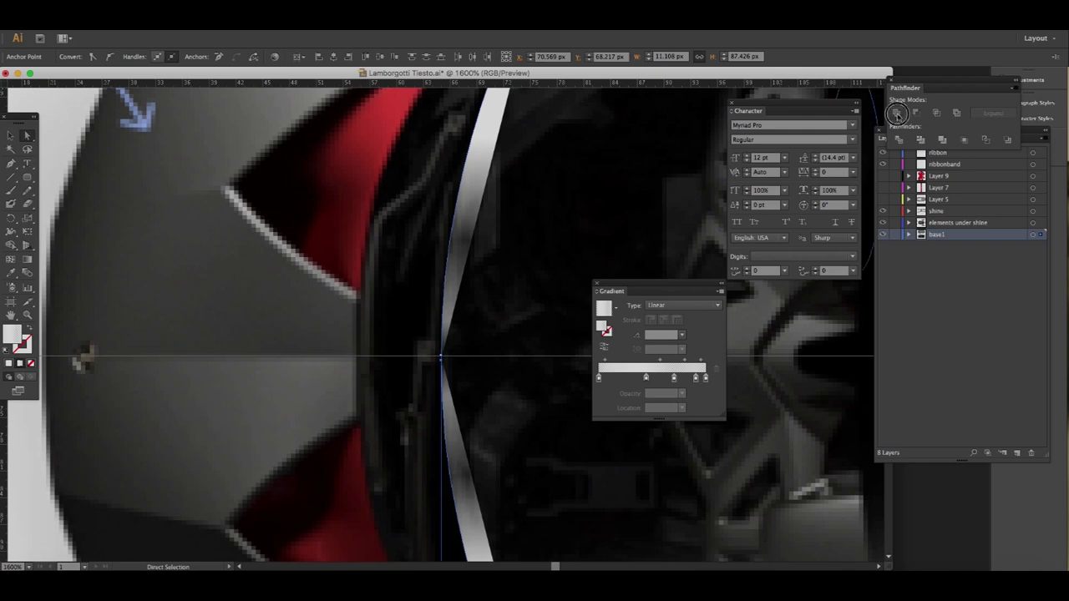
pyautogui.hotkey('ctrl', '-')
pyautogui.hotkey('ctrl', '-')
pyautogui.click(429, 512)
# - Draw a gradient reflection over the windshield and pull its corner toward the nose
pyautogui.press('p')
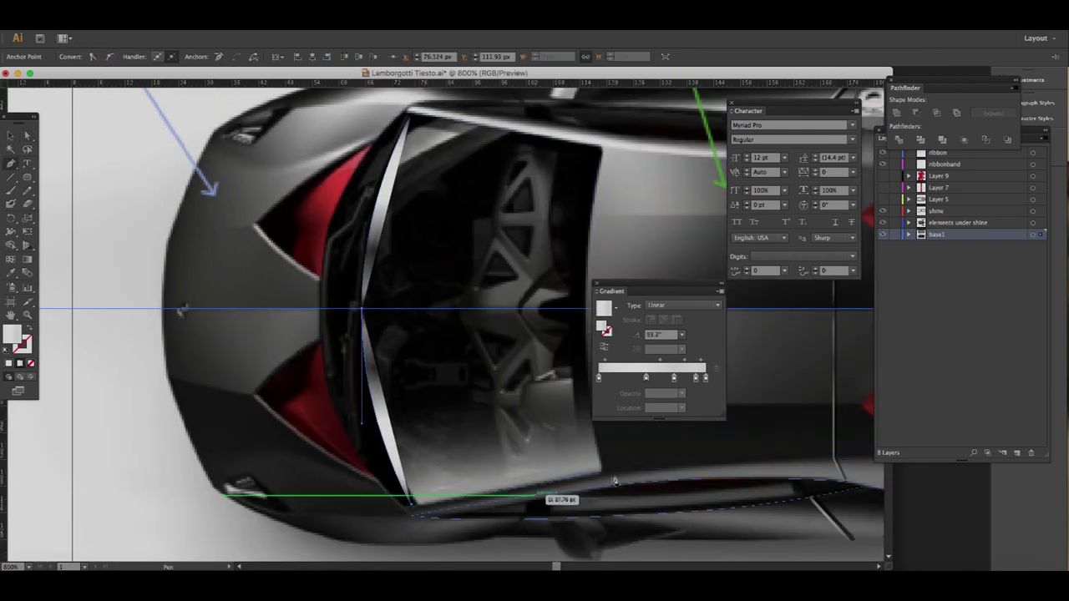
pyautogui.moveTo(488, 370); pyautogui.dragTo(484, 420)
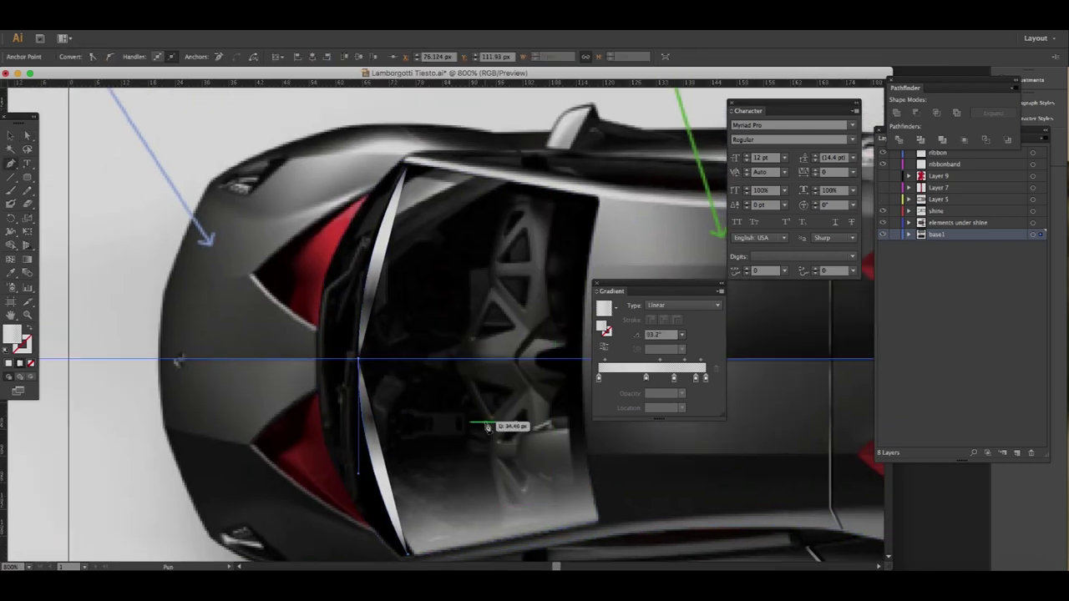
pyautogui.click(454, 264)
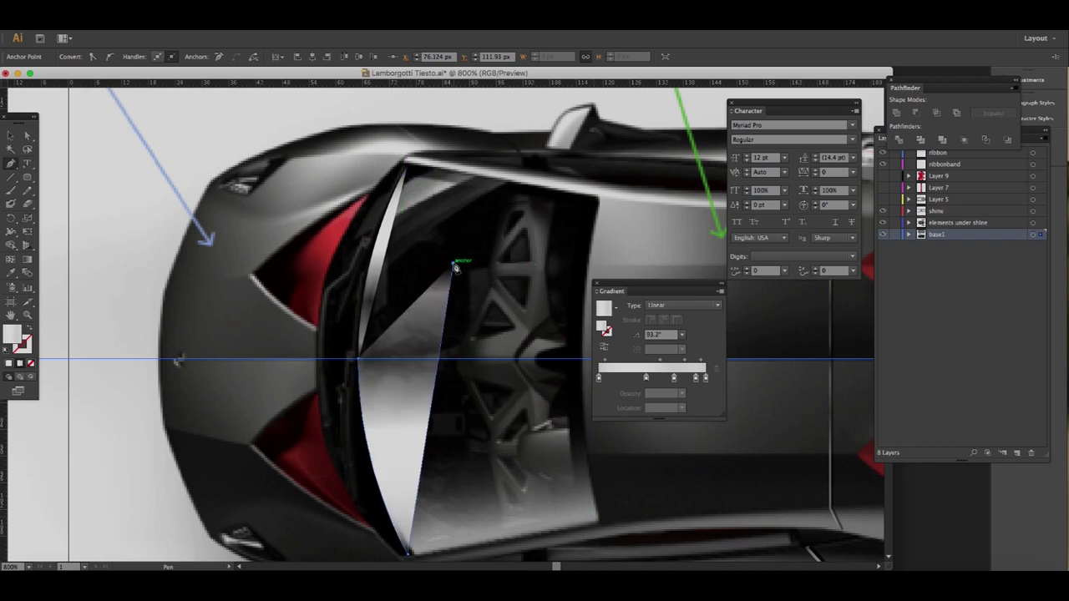
pyautogui.click(410, 169)
pyautogui.press('a')
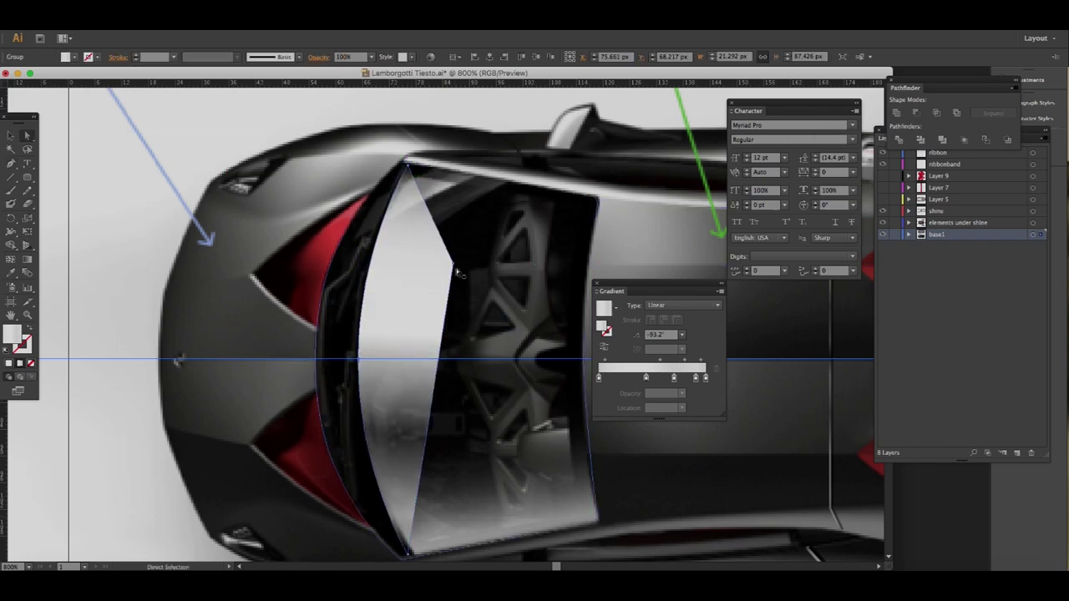
pyautogui.moveTo(454, 266); pyautogui.dragTo(173, 306)
pyautogui.press('a')
pyautogui.scroll(-3, 312, 374)
# - Select the glare reflection shape over the car's nose
pyautogui.press('v')
pyautogui.click(446, 452)
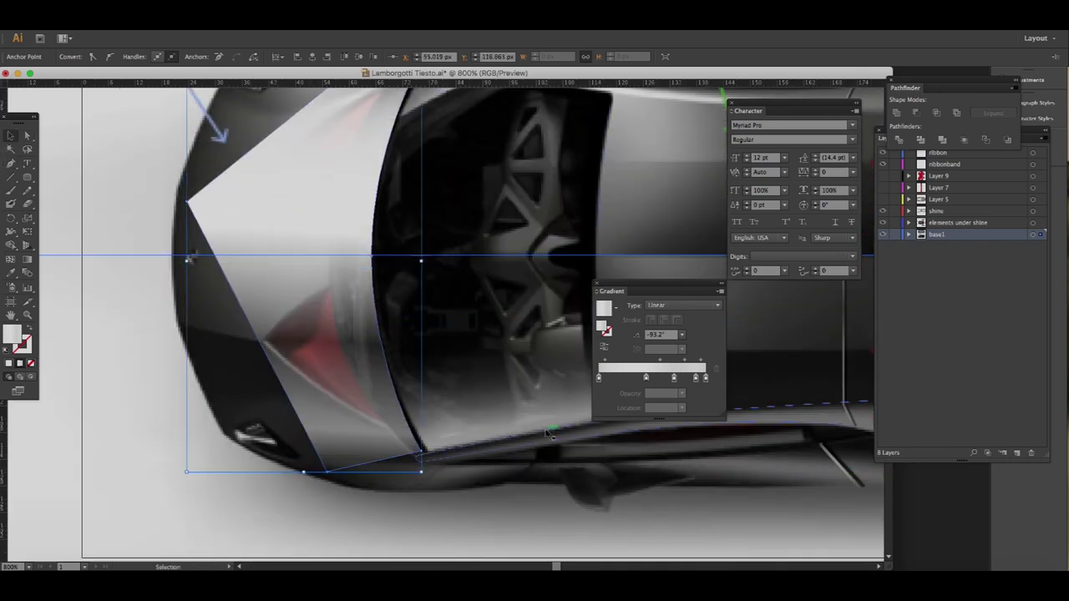
pyautogui.click(414, 459)
pyautogui.click(387, 428)
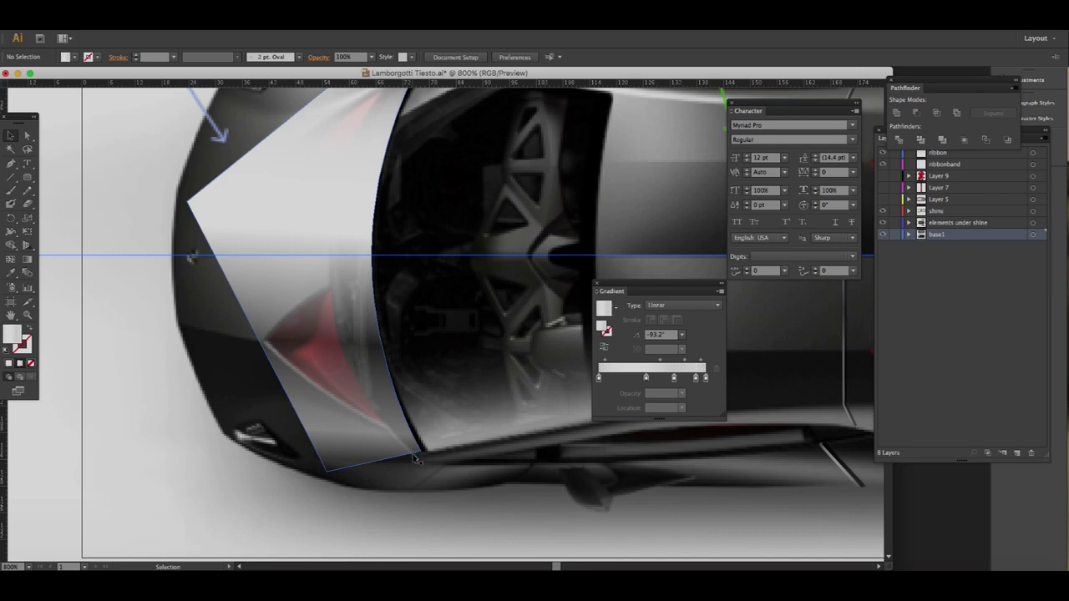
pyautogui.click(415, 458)
pyautogui.scroll(1, 384, 426)
pyautogui.hscroll(3, 590, 279)
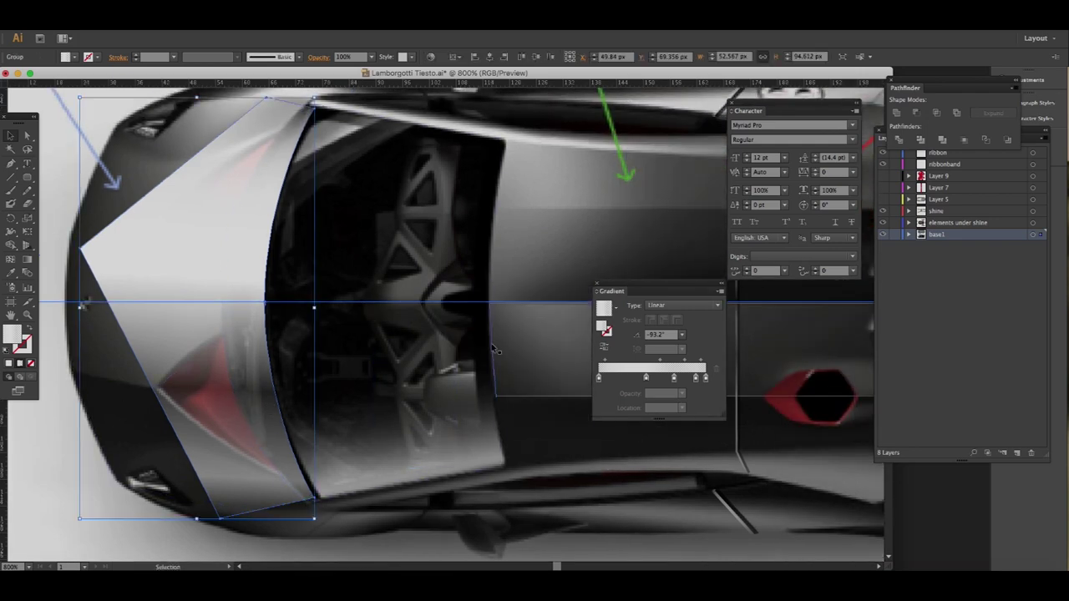
# - Select the windshield frame strip and nose shape, undoing twice to remove the glare
pyautogui.click(493, 349)
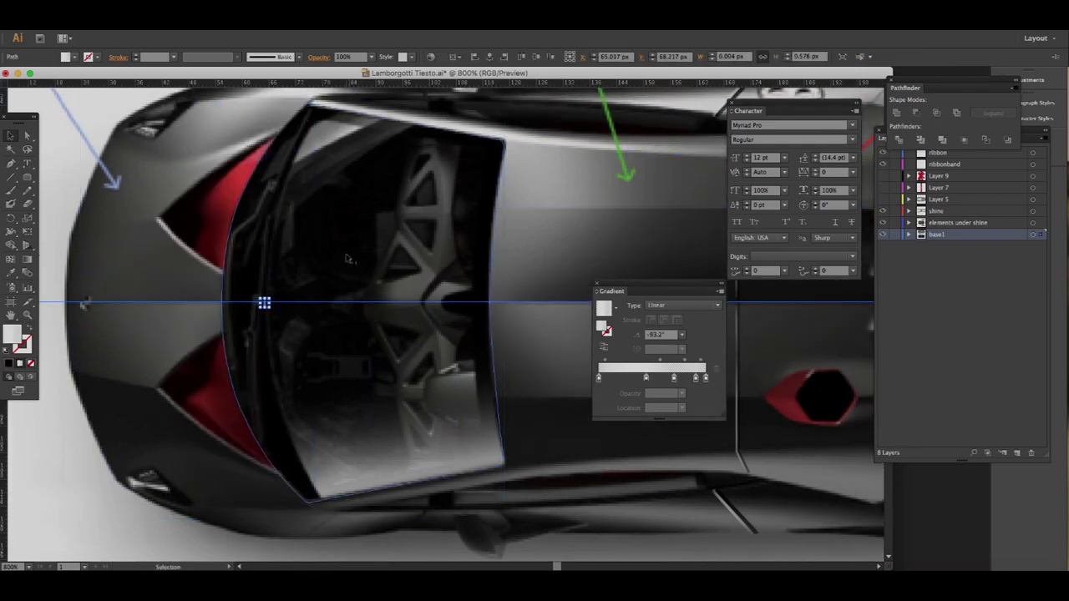
pyautogui.hscroll(-3, 250, 359)
pyautogui.keyDown('shift'); pyautogui.click(175, 365); pyautogui.keyUp('shift')
pyautogui.hotkey('ctrl', 'z')
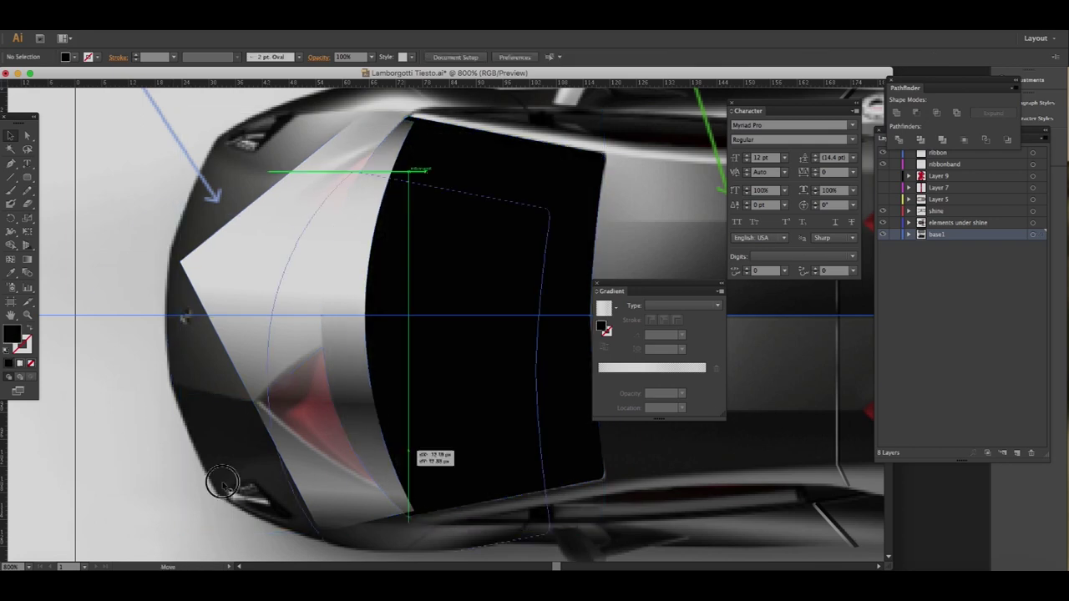
pyautogui.hotkey('ctrl', 'z')
pyautogui.hotkey('ctrl', 'z')
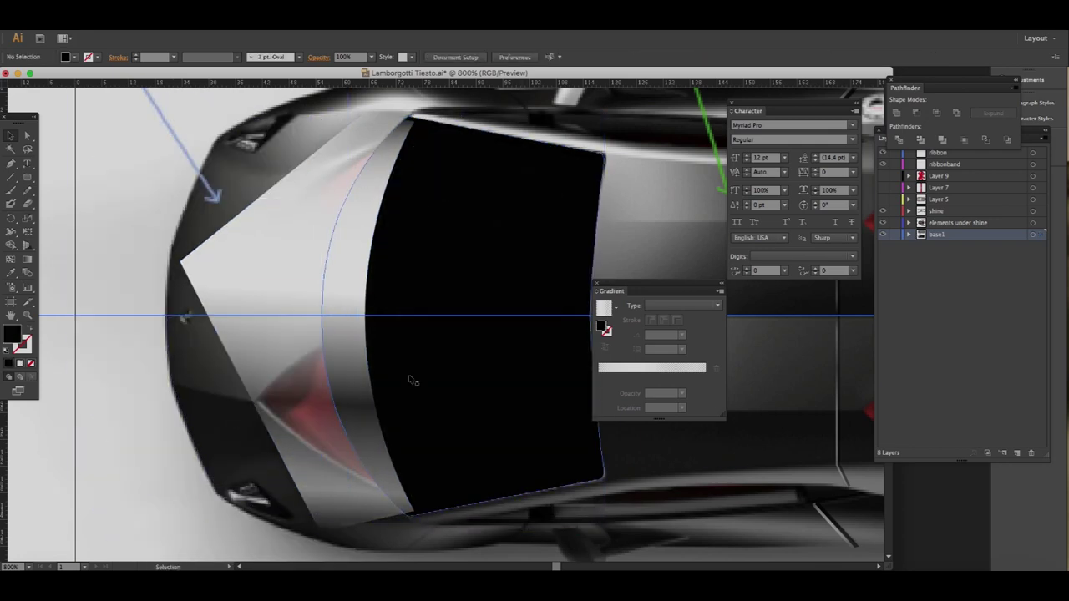
# - Sample the body grey onto the frame strip, then make it stroke-only with no fill
pyautogui.rightClick(418, 280)
pyautogui.click(434, 341)
pyautogui.rightClick(306, 305)
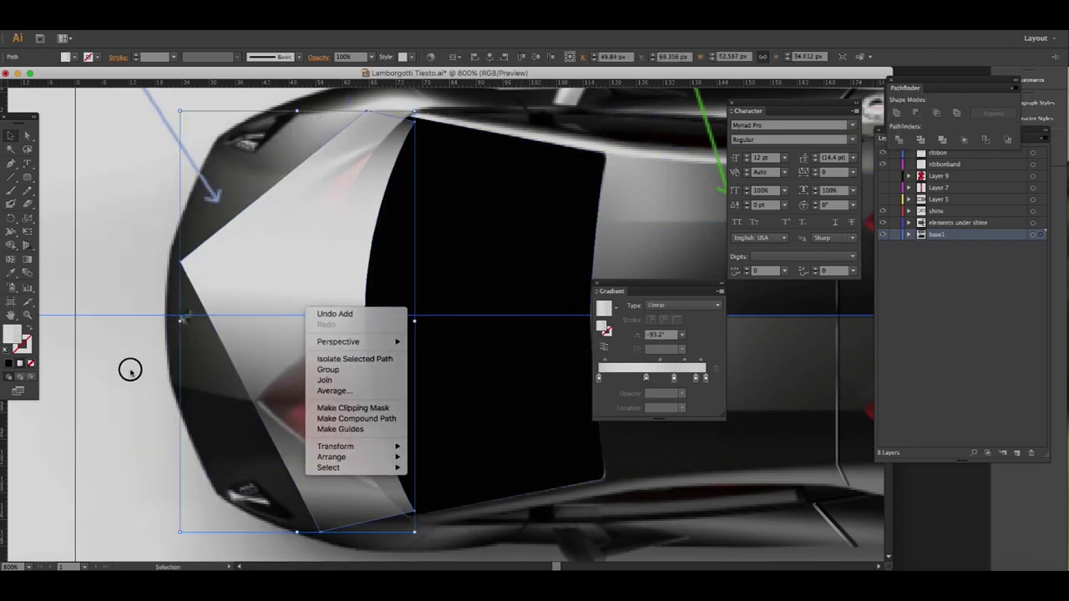
pyautogui.press('i')
pyautogui.click(627, 200)
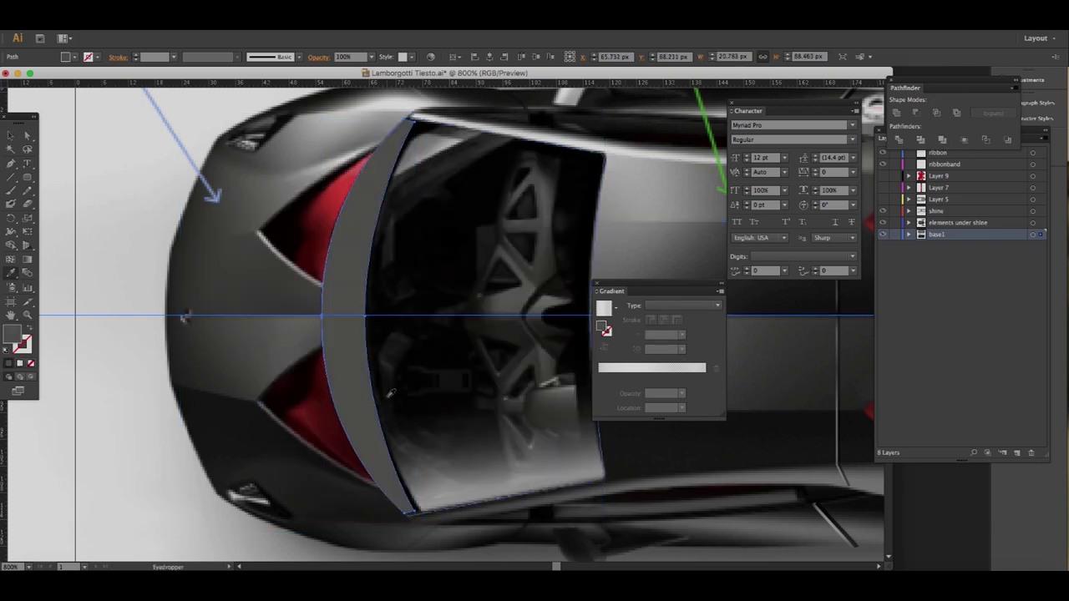
pyautogui.scroll(-1, 271, 332)
pyautogui.hotkey('shift', 'x')
pyautogui.hotkey('ctrl', 'shift', 'a')
pyautogui.hotkey('ctrl', '=')
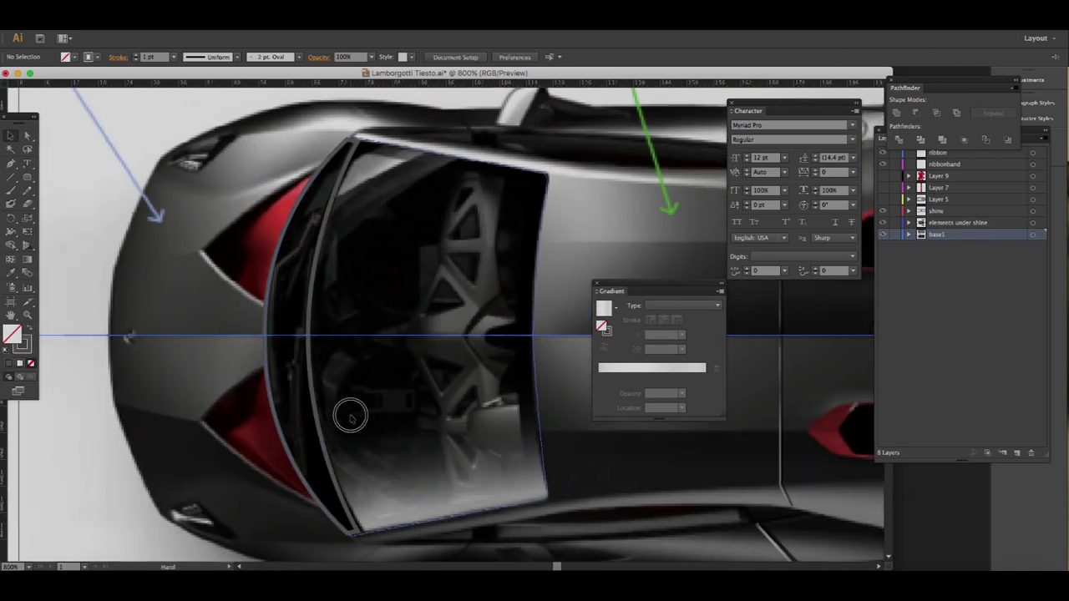
pyautogui.click(305, 331)
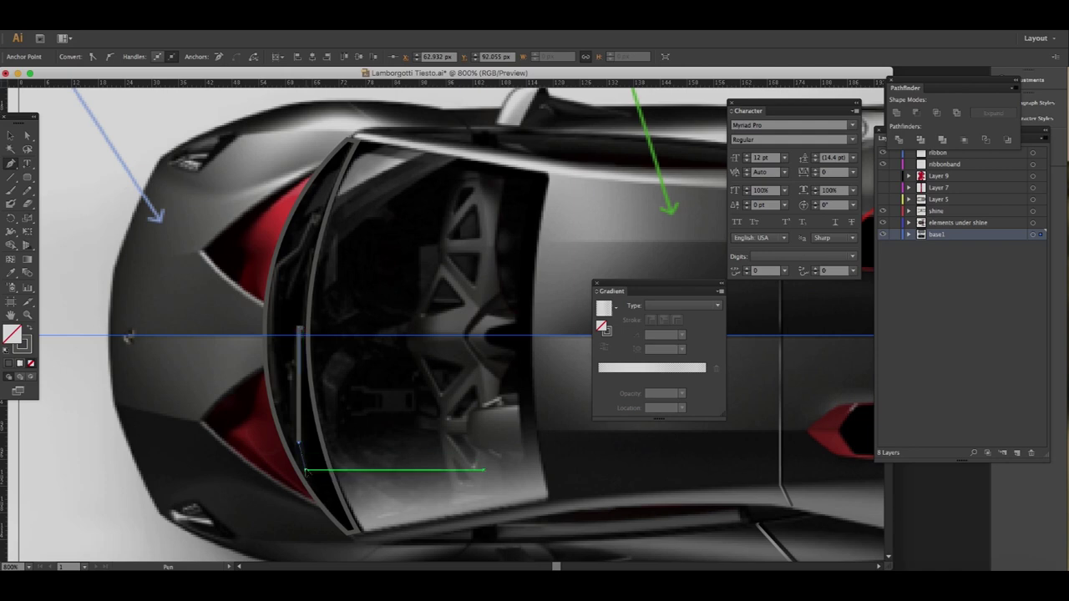
# - Draw a trim line down the windshield pillar to the car's lower edge
pyautogui.press('v')
pyautogui.click(316, 216)
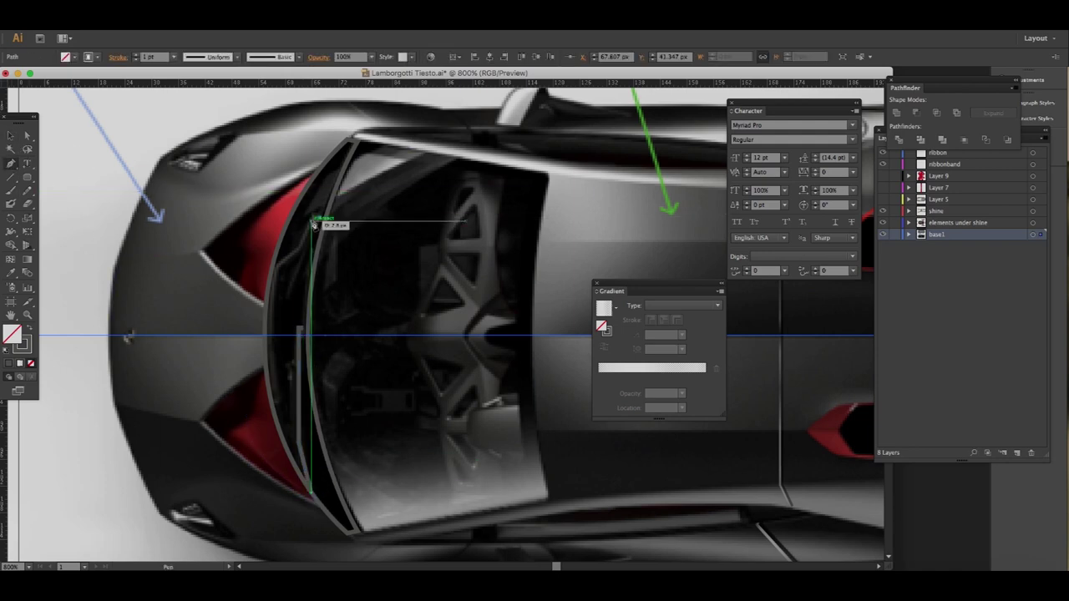
pyautogui.click(278, 267)
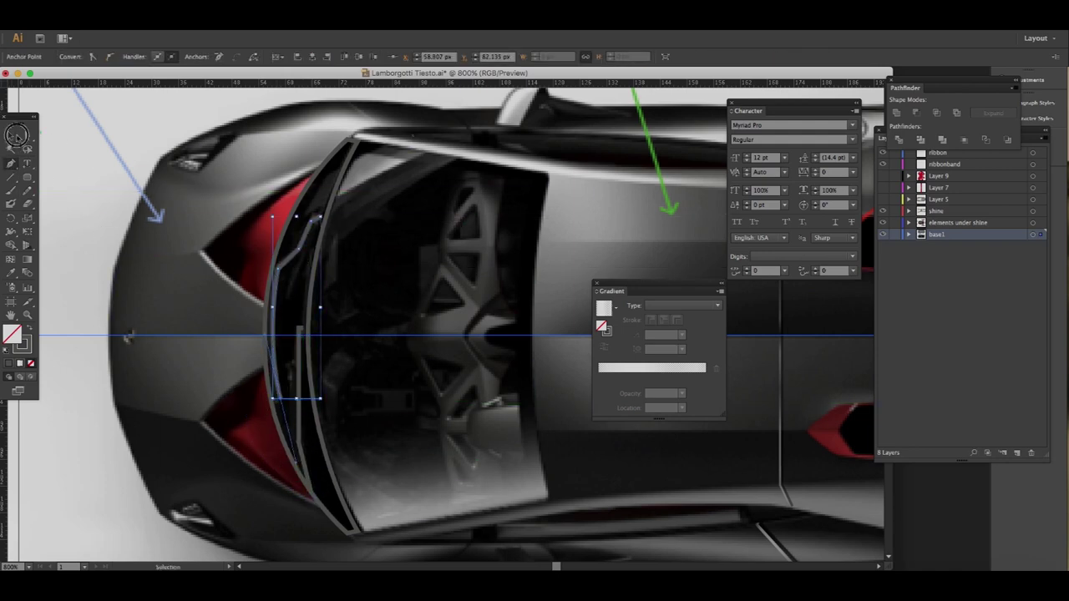
pyautogui.click(294, 415)
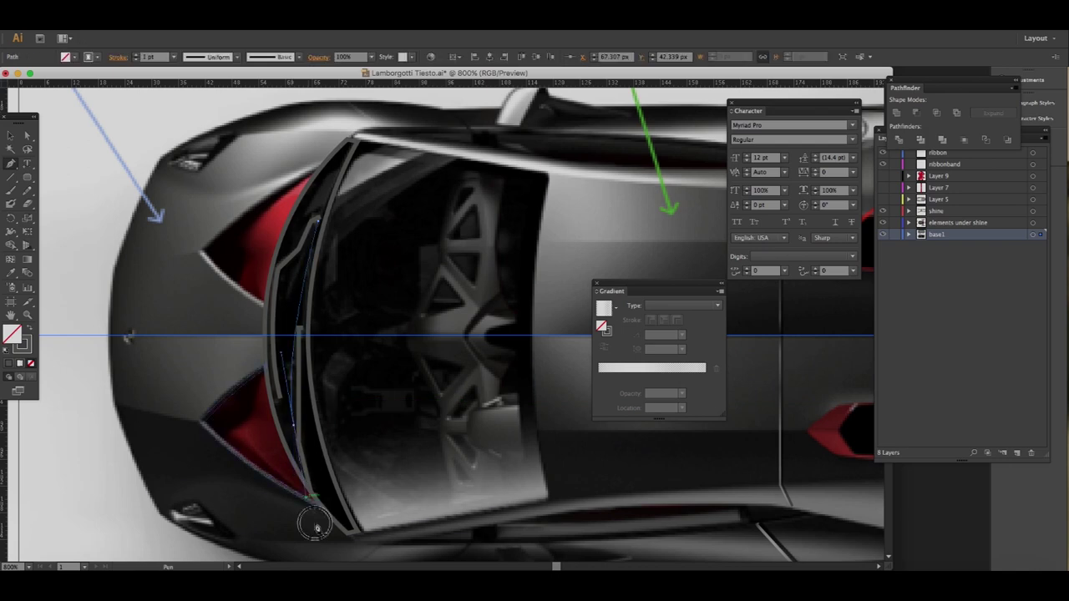
pyautogui.scroll(-3, 313, 518)
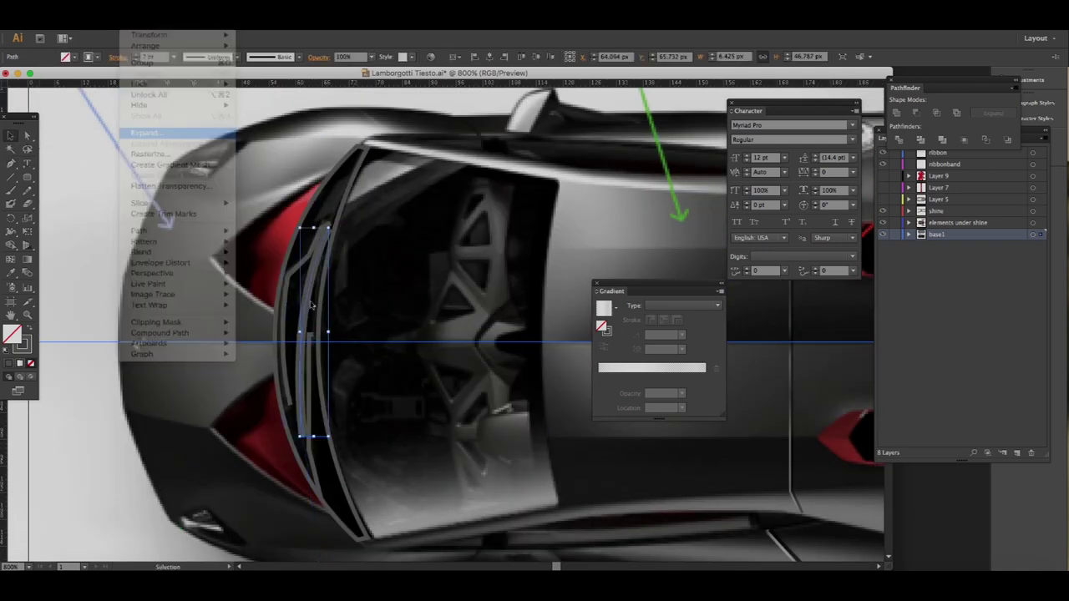
# - Adjust the trim's bottom anchor, group the paths, and reflect a copy to the lower side
pyautogui.press('a')
pyautogui.click(307, 435)
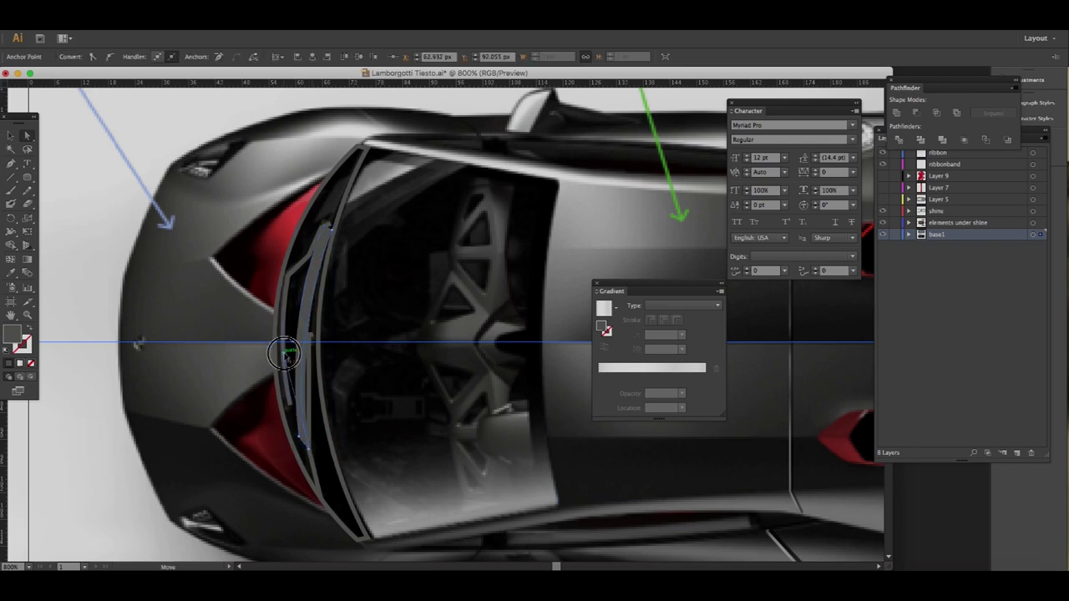
pyautogui.click(189, 346)
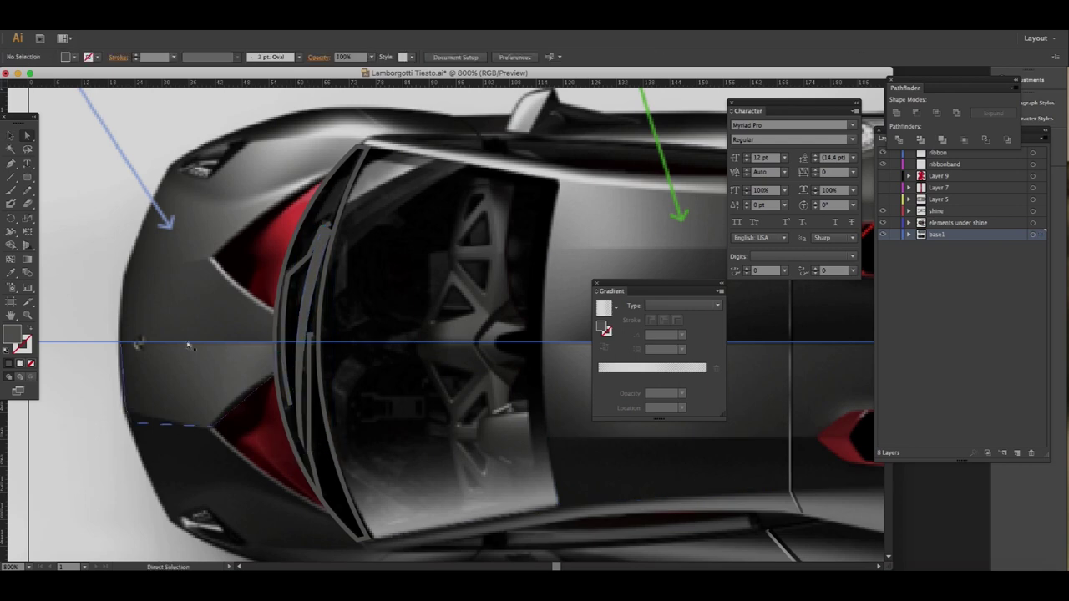
pyautogui.click(294, 403)
pyautogui.hotkey('ctrl', 'g')
pyautogui.rightClick(122, 362)
pyautogui.click(179, 33)
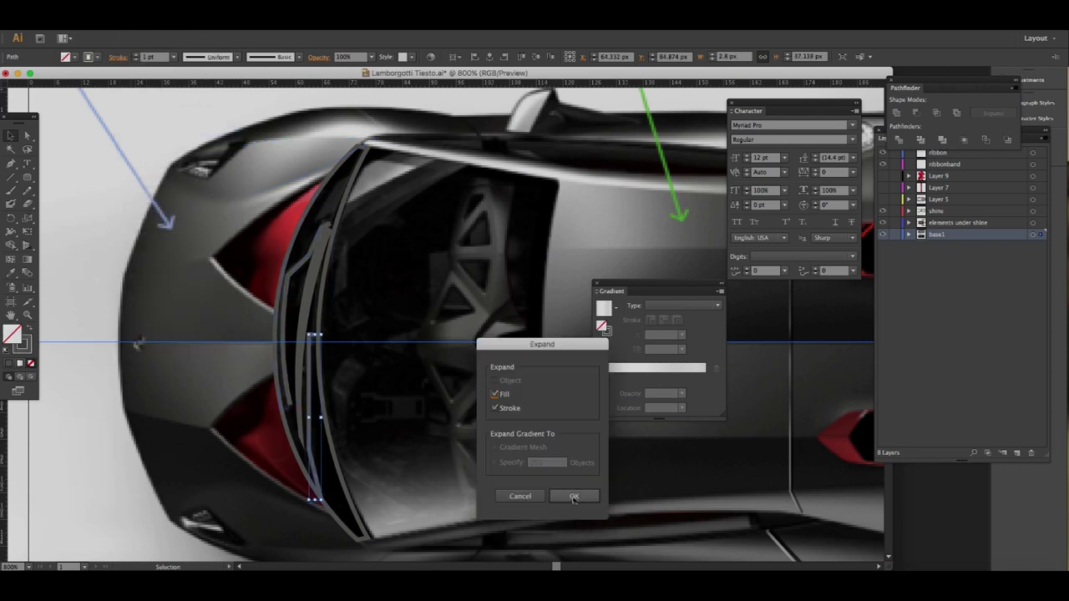
pyautogui.click(519, 491)
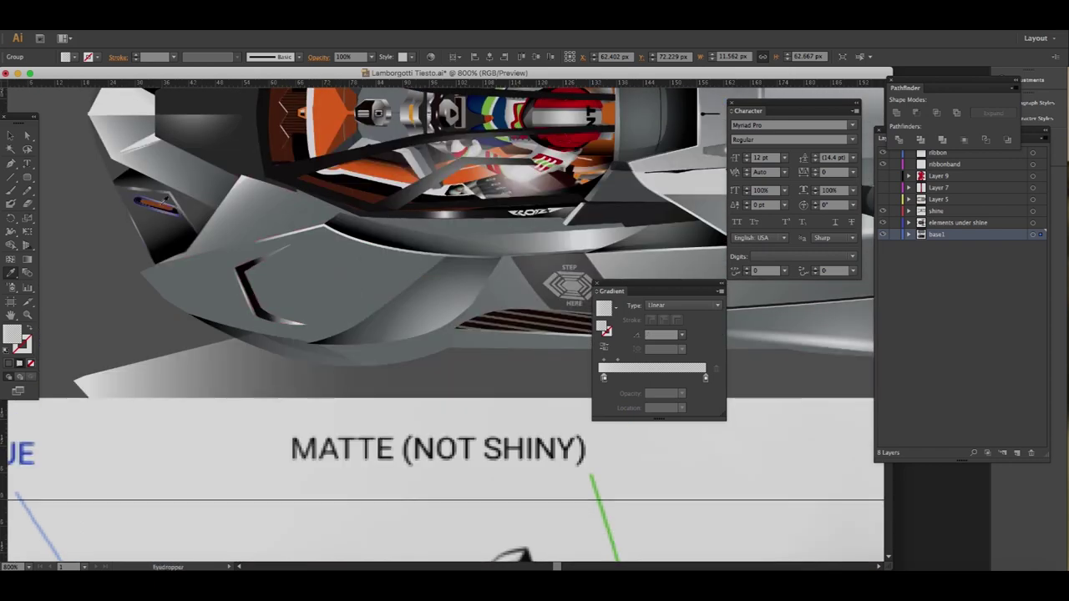
# - Set the pillar trim gradient to -125.4° and sample black onto the windshield frame
pyautogui.scroll(-5, 121, 292)
pyautogui.moveTo(329, 472); pyautogui.dragTo(273, 551)
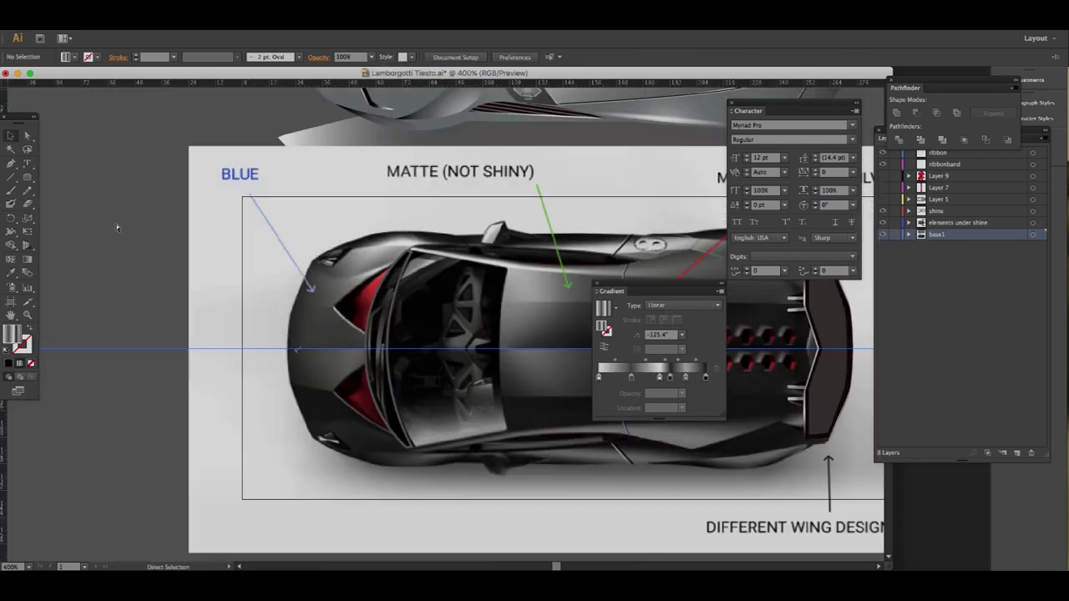
pyautogui.hotkey('ctrl', '=')
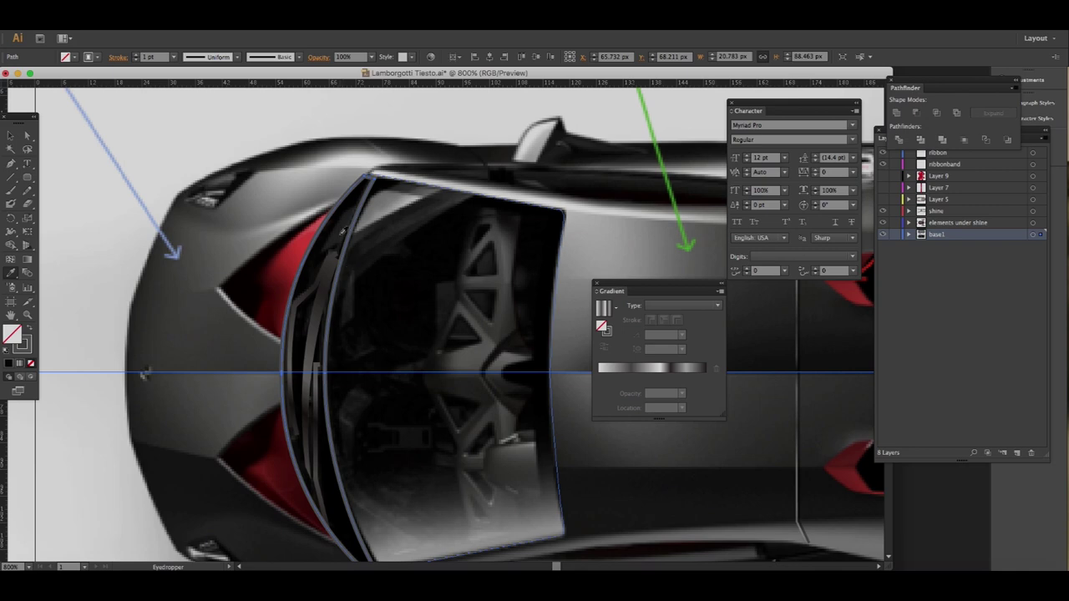
pyautogui.click(343, 230)
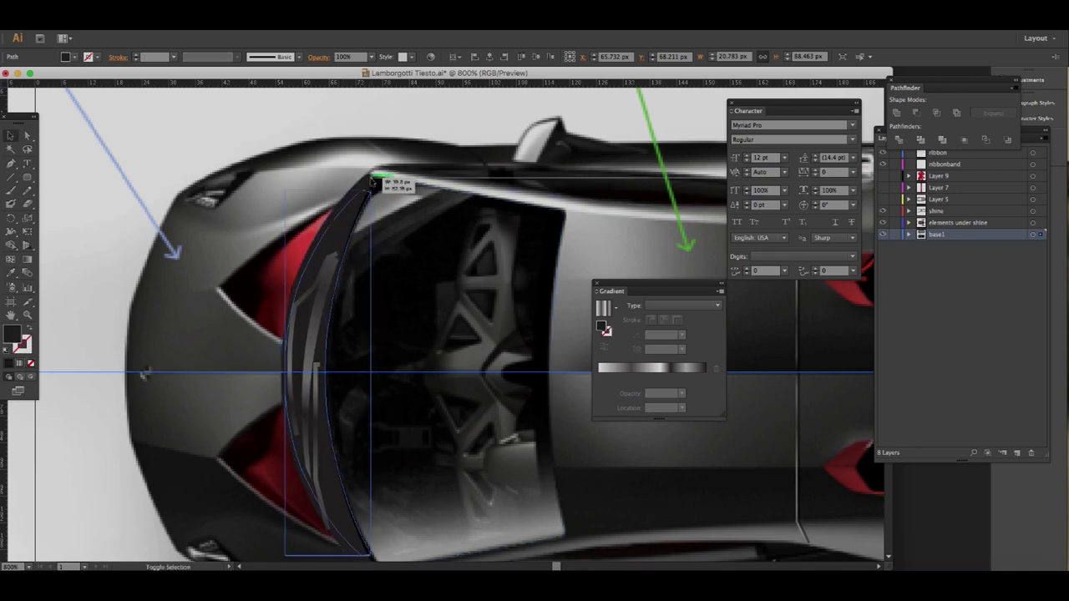
# - Offset the windshield frame path by -1 px and position the inset copy
pyautogui.click(138, 17)
pyautogui.click(267, 263)
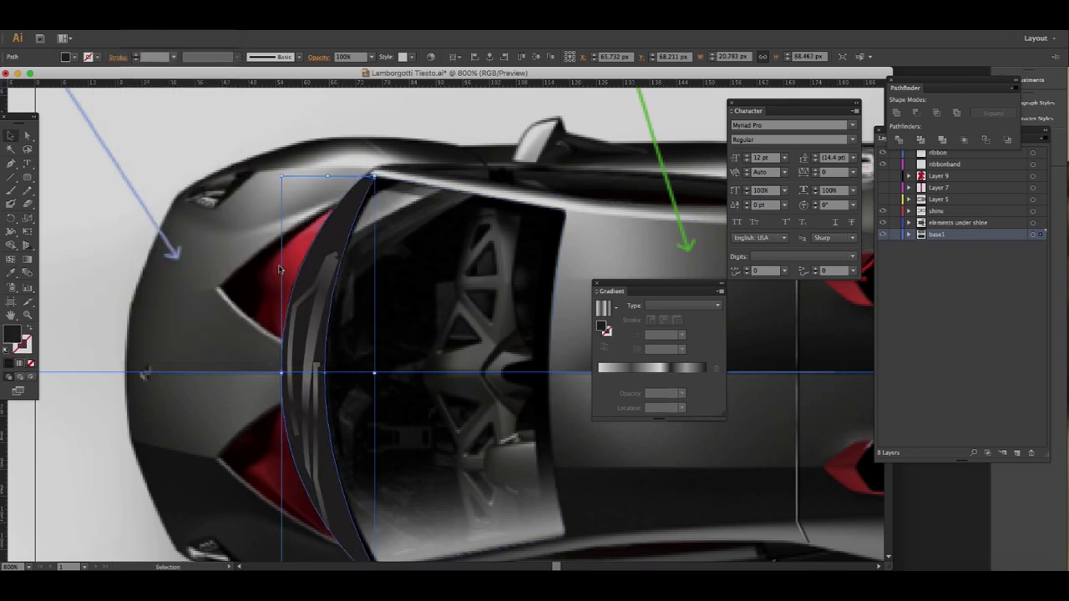
pyautogui.write('-1')
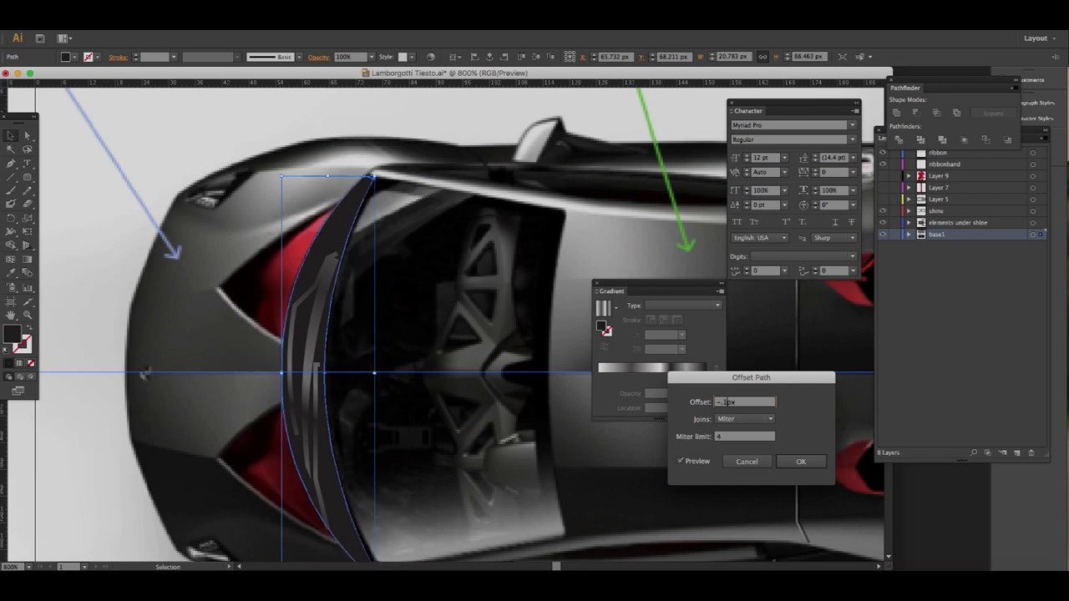
pyautogui.click(800, 461)
pyautogui.moveTo(284, 375); pyautogui.dragTo(282, 374)
pyautogui.press('v')
pyautogui.click(323, 317)
# - Try merging the chrome trim pieces with a Pathfinder shape mode, then undo it
pyautogui.press('a')
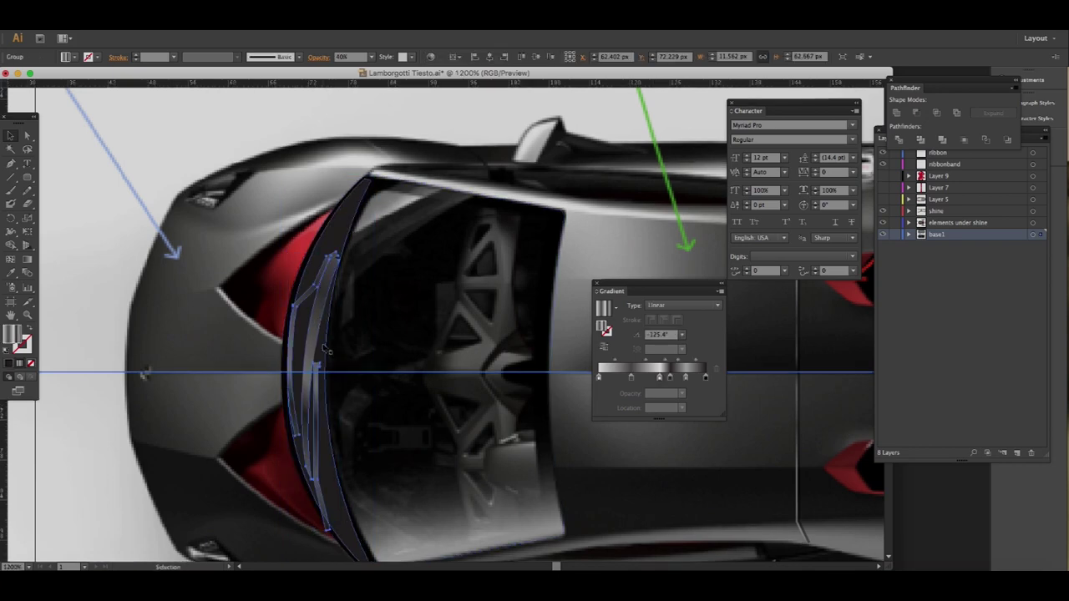
pyautogui.hotkey('ctrl', '+')
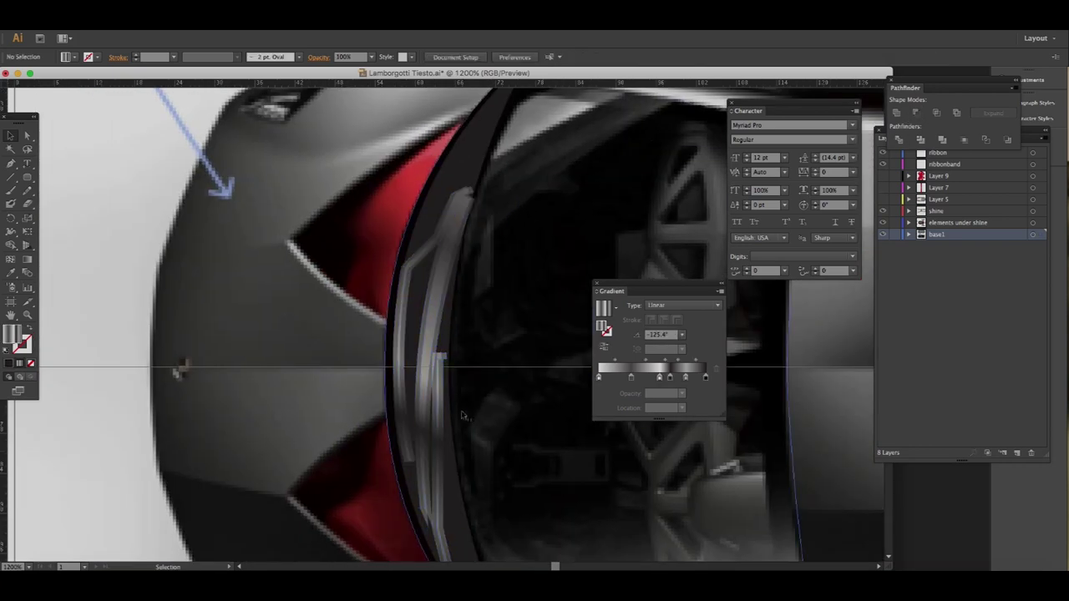
pyautogui.rightClick(429, 332)
pyautogui.press('Escape')
pyautogui.click(427, 332)
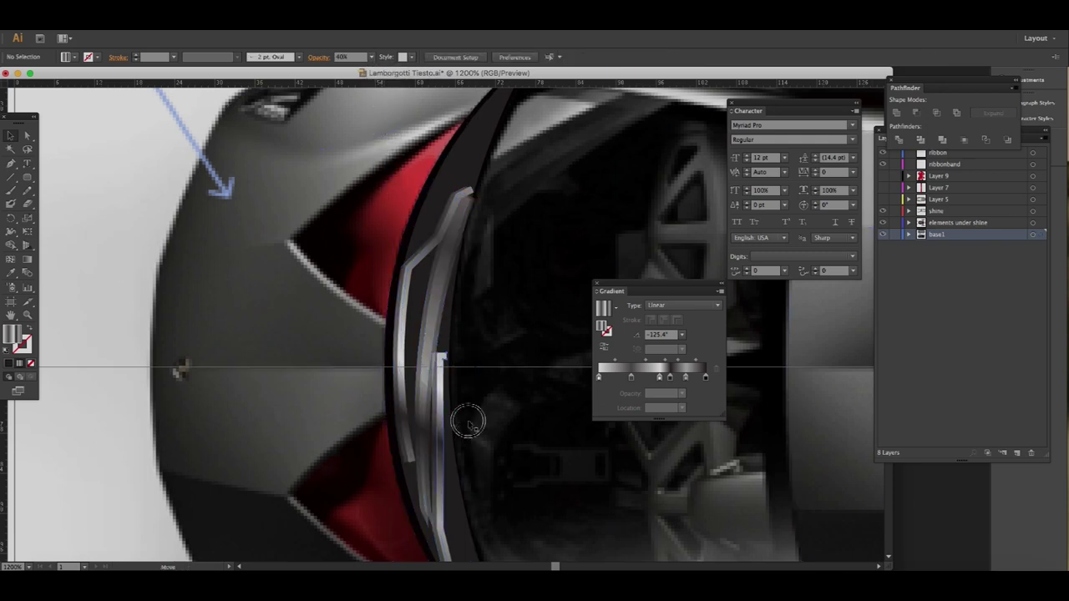
pyautogui.click(936, 113)
pyautogui.click(457, 426)
pyautogui.hotkey('ctrl', 'z')
pyautogui.hotkey('ctrl', 'z')
pyautogui.hotkey('ctrl', 'z')
pyautogui.hotkey('ctrl', 'z')
pyautogui.hotkey('ctrl', 'z')
pyautogui.hotkey('ctrl', 'z')
# - Select individual trim pieces, then zoom out to review the trim against the whole car
pyautogui.click(427, 420)
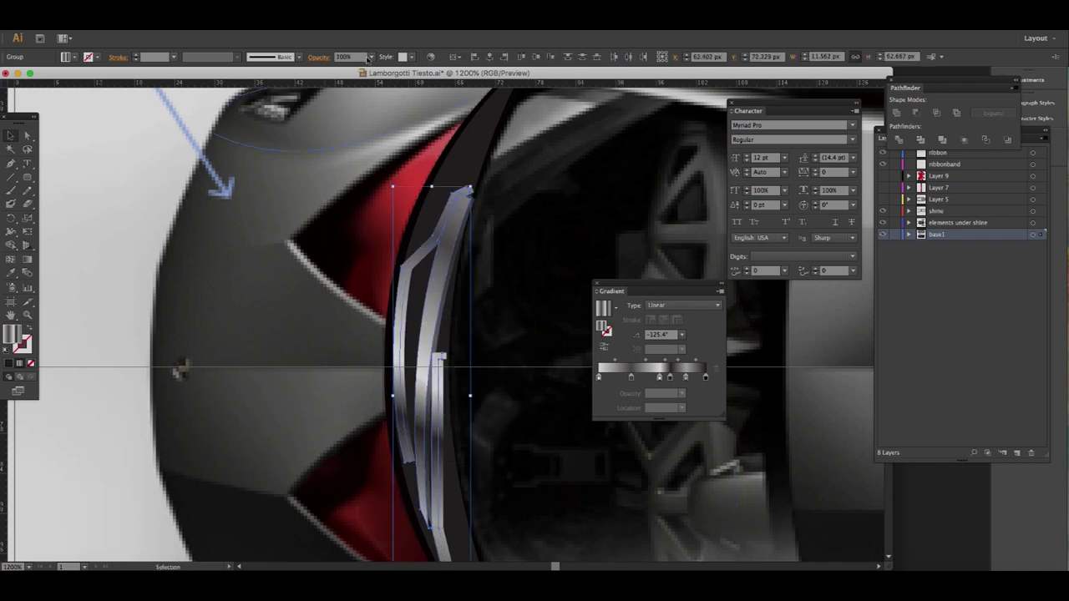
pyautogui.keyDown('shift'); pyautogui.click(431, 378); pyautogui.keyUp('shift')
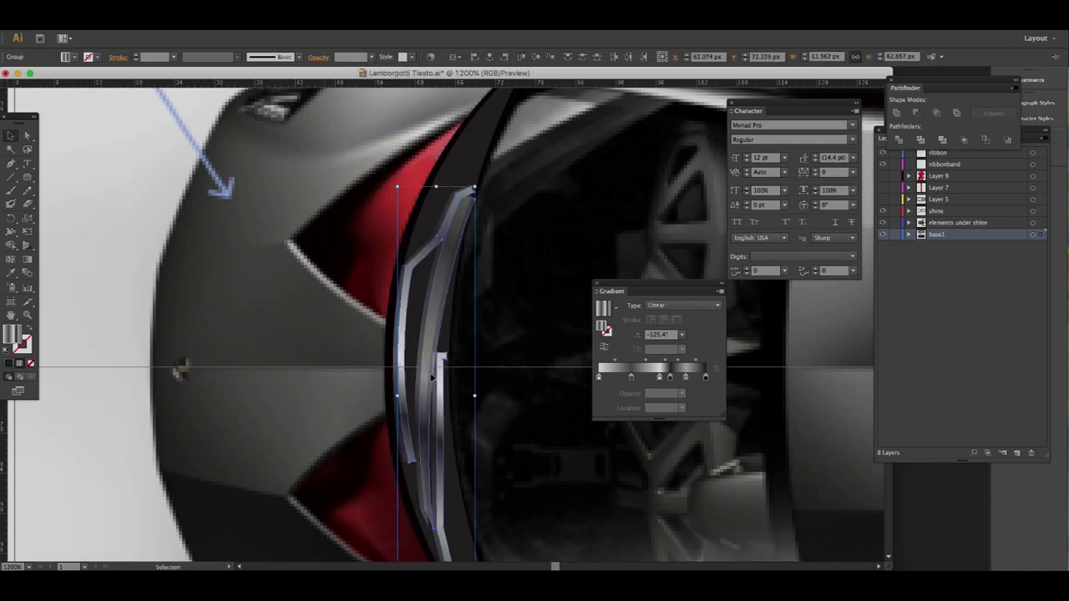
pyautogui.write('30')
pyautogui.hotkey('ctrl', 'shift', 'a')
pyautogui.hotkey('ctrl', '-')
pyautogui.hotkey('ctrl', '+')
pyautogui.hotkey('ctrl', '+')
pyautogui.hotkey('ctrl', '+')
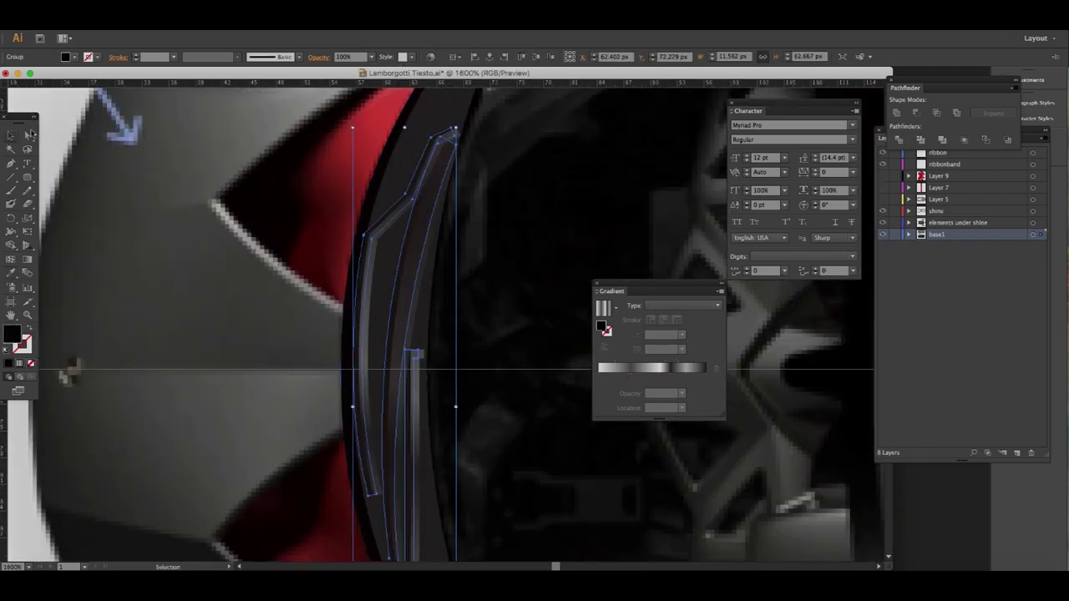
pyautogui.hotkey('ctrl', 'shift', 'a')
pyautogui.hotkey('ctrl', '-')
pyautogui.hotkey('ctrl', '-')
pyautogui.hotkey('ctrl', '-')
pyautogui.hotkey('ctrl', '-')
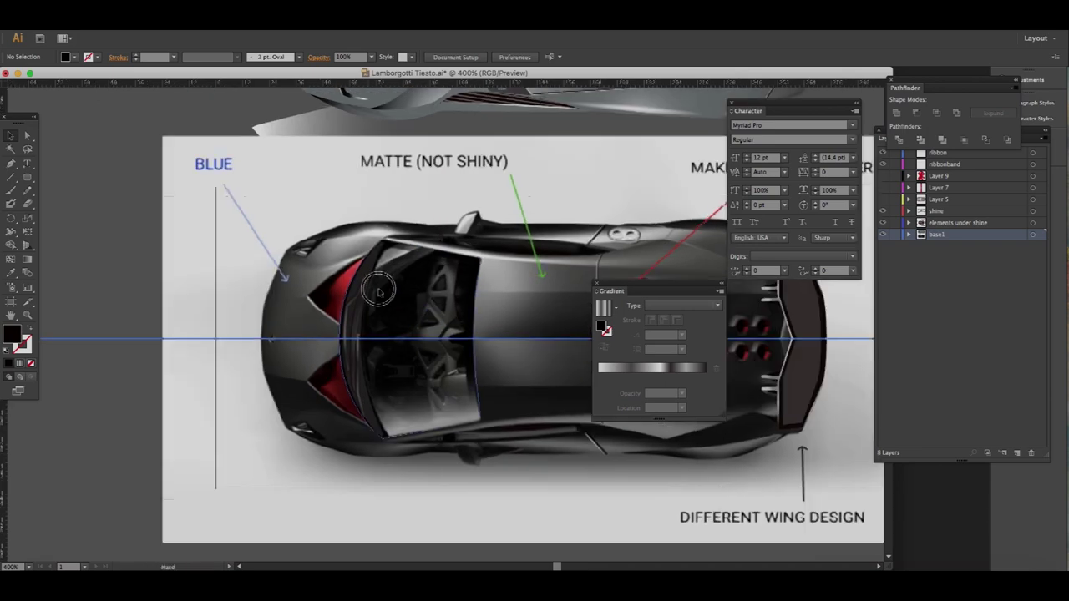
pyautogui.hotkey('ctrl', '+')
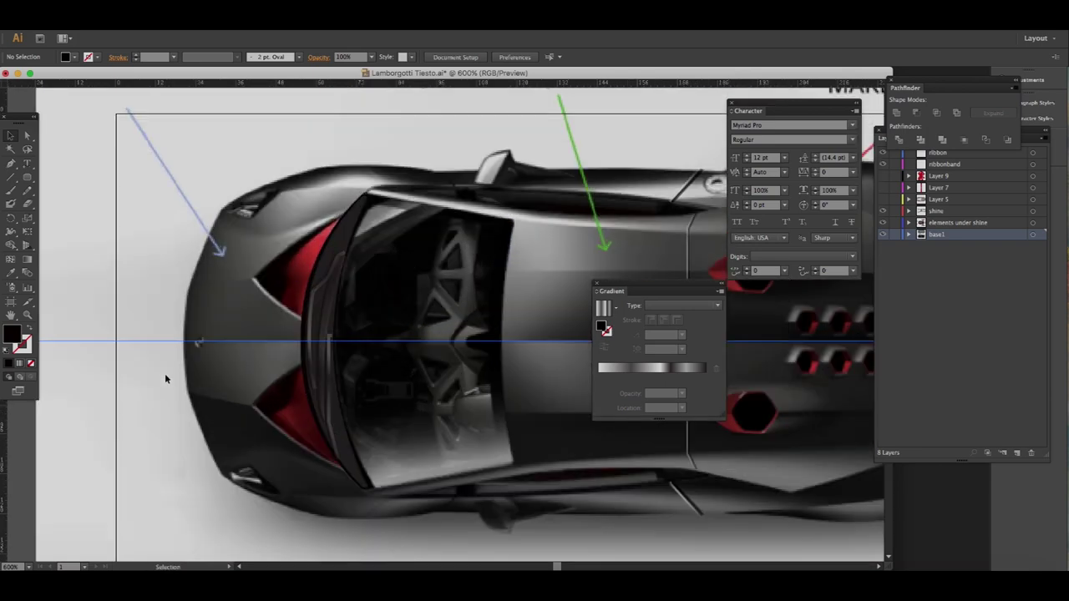
pyautogui.click(440, 204)
# - Close the black windshield shape over the upper cockpit glass
pyautogui.click(355, 233)
pyautogui.click(321, 317)
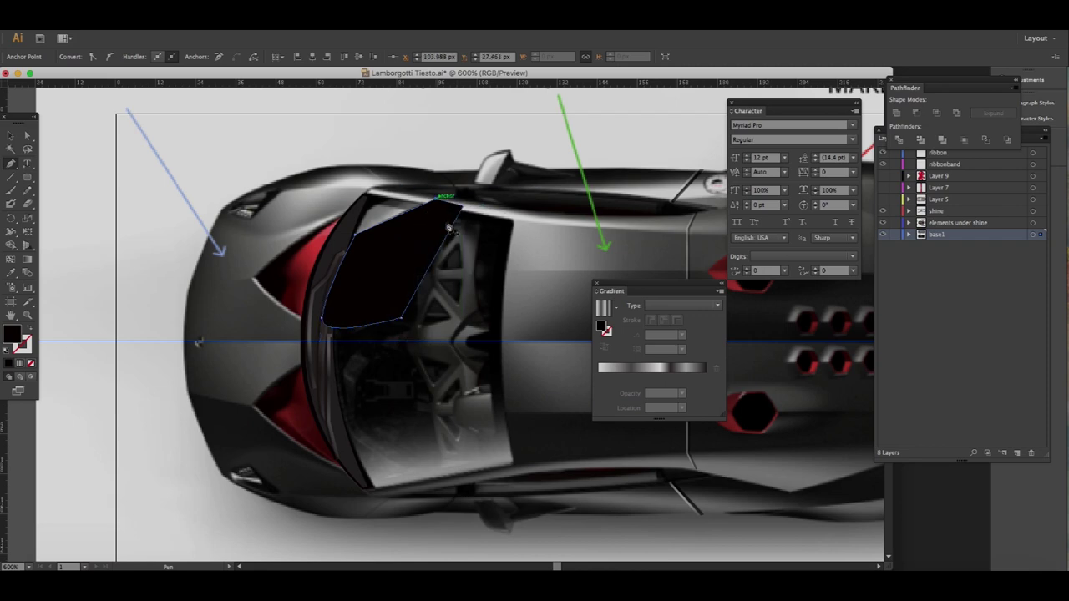
pyautogui.click(448, 227)
pyautogui.press('v')
pyautogui.hotkey('ctrl', 'shift', 'a')
pyautogui.click(405, 232)
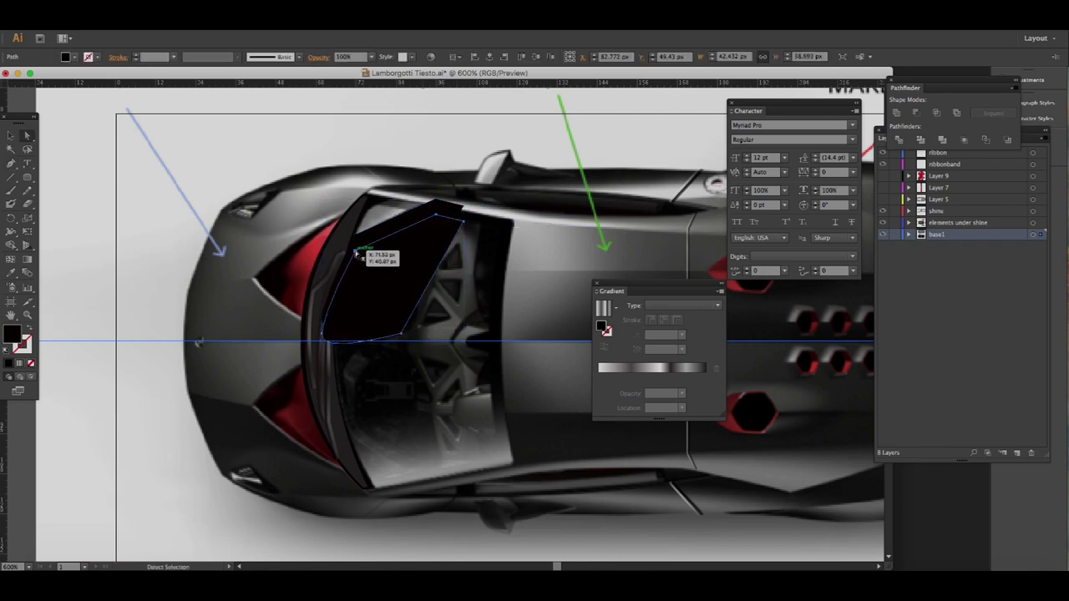
pyautogui.hotkey('ctrl', 'shift', 'a')
# - Duplicate the dark windshield shape downward and pull its top-right corner outward
pyautogui.press('v')
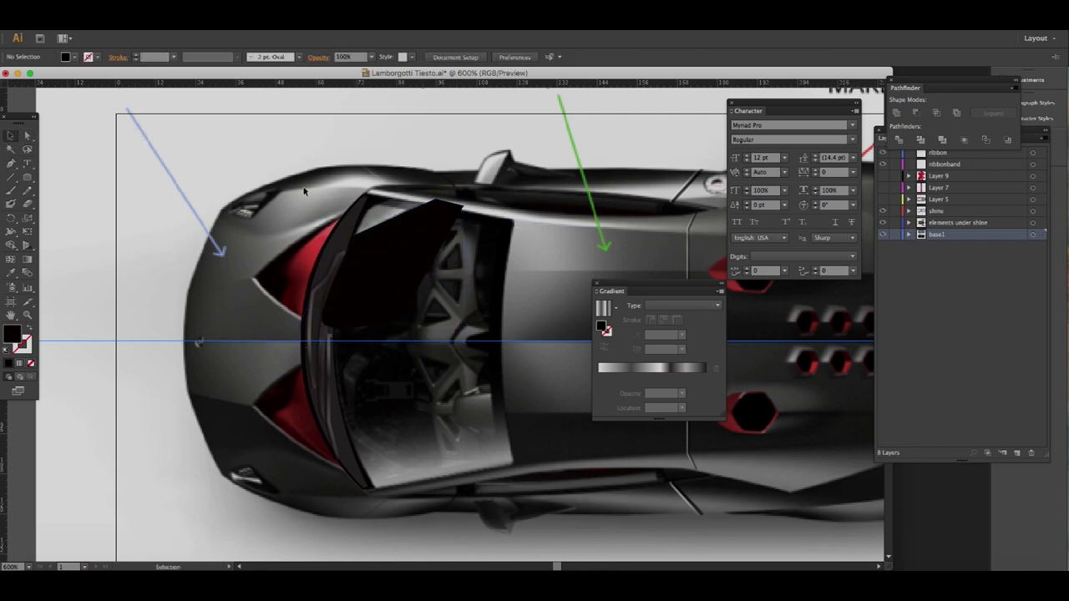
pyautogui.click(365, 218)
pyautogui.moveTo(399, 248); pyautogui.dragTo(399, 261)
pyautogui.moveTo(475, 207); pyautogui.dragTo(473, 210)
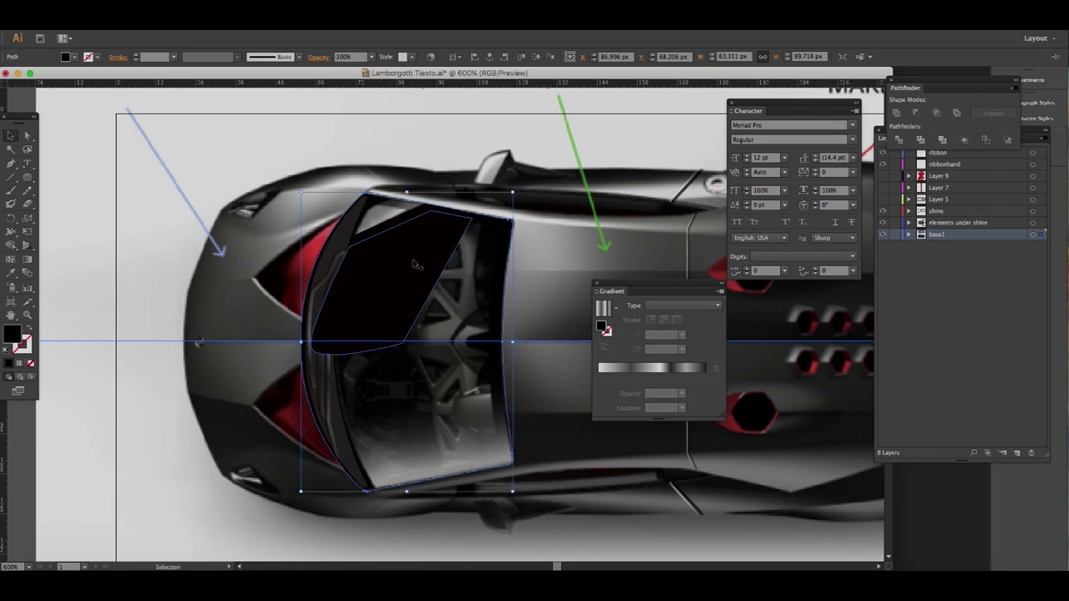
pyautogui.press('v')
pyautogui.click(387, 285)
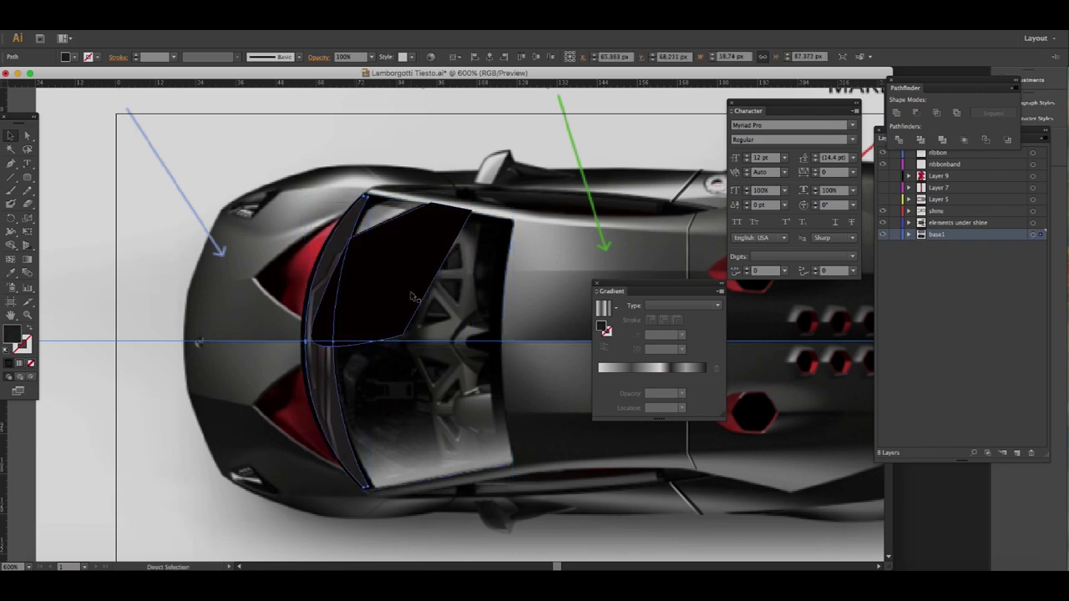
pyautogui.moveTo(412, 297); pyautogui.dragTo(403, 267)
pyautogui.moveTo(433, 218); pyautogui.dragTo(474, 198)
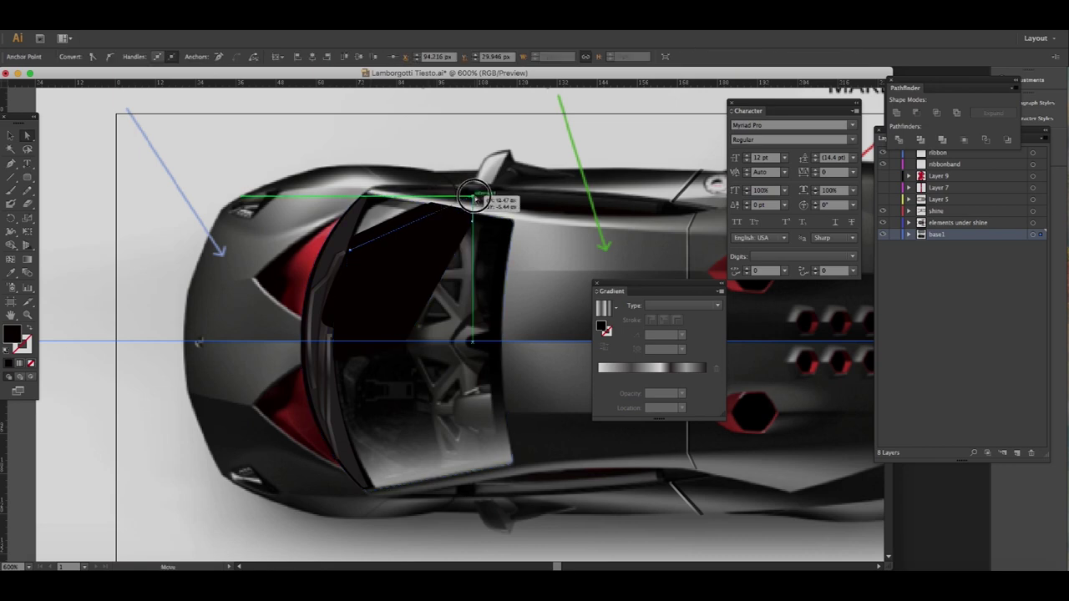
# - Draw a small dark sliver at the windshield's top corner
pyautogui.click(10, 135)
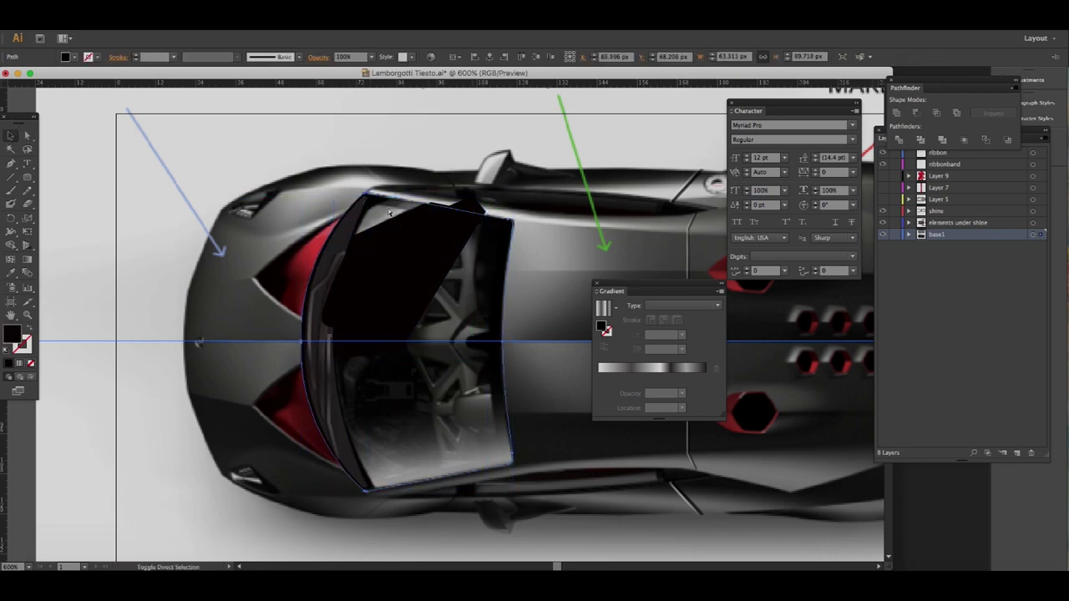
pyautogui.click(373, 219)
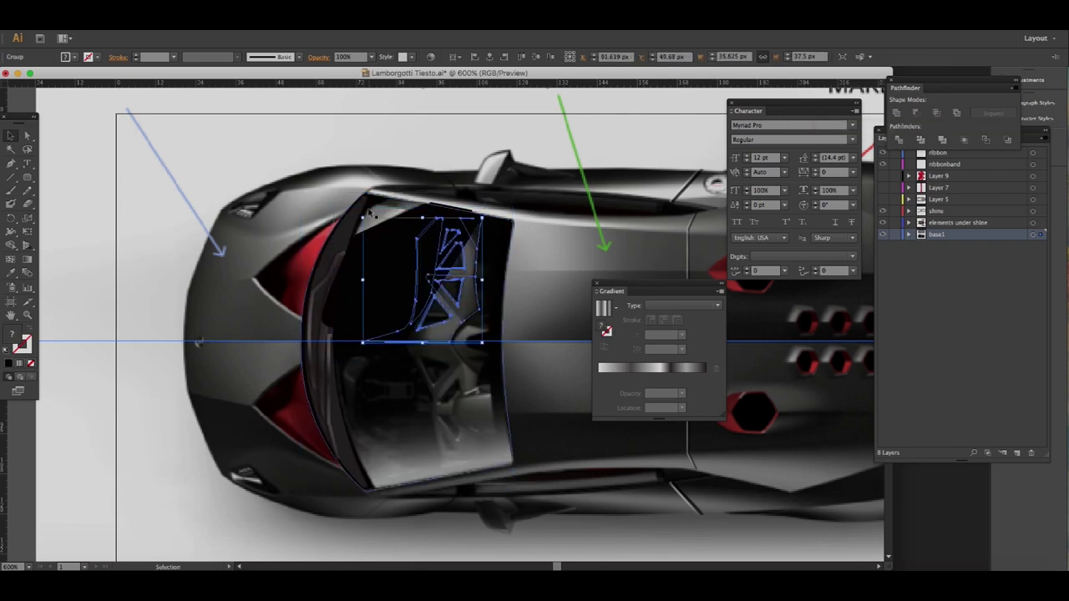
pyautogui.click(440, 286)
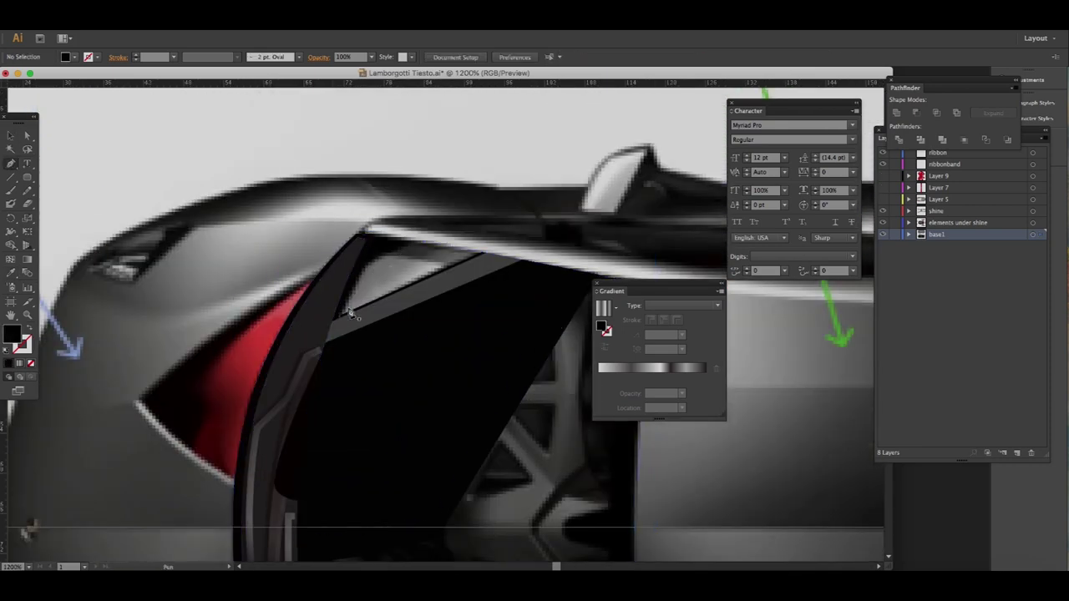
pyautogui.click(351, 313)
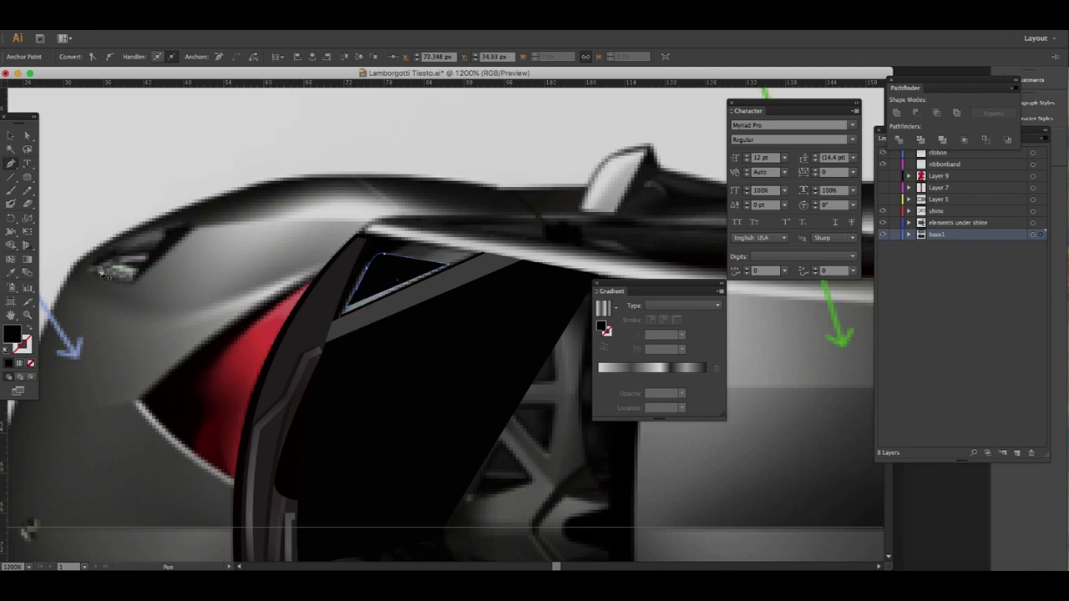
pyautogui.hotkey('ctrl', '-')
pyautogui.hotkey('ctrl', '-')
pyautogui.hotkey('ctrl', '-')
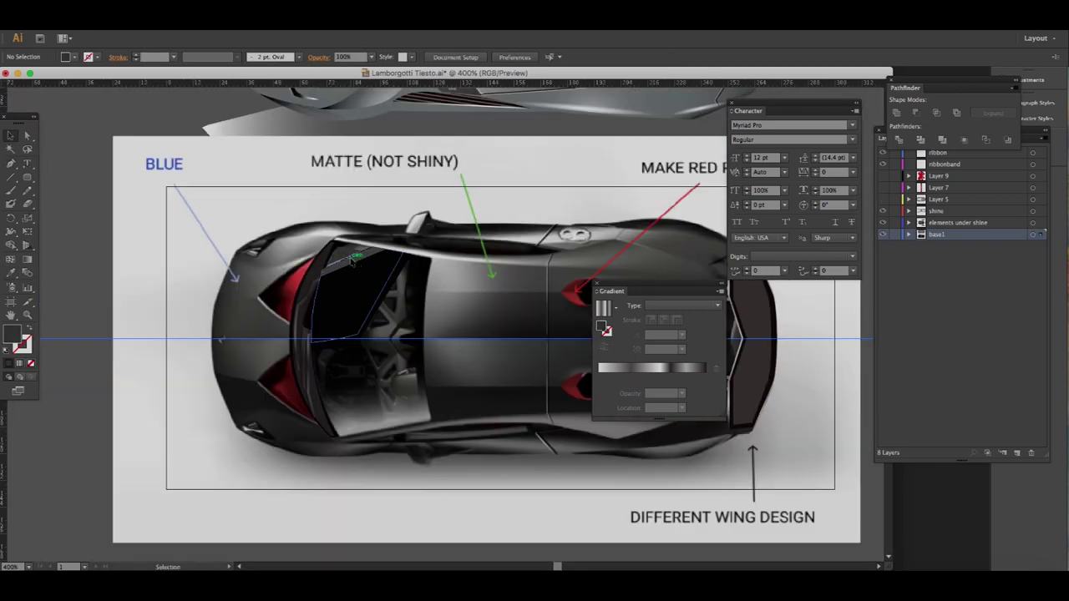
# - Reflect a copy of the upper windshield group horizontally and move it onto the lower half
pyautogui.click(351, 266)
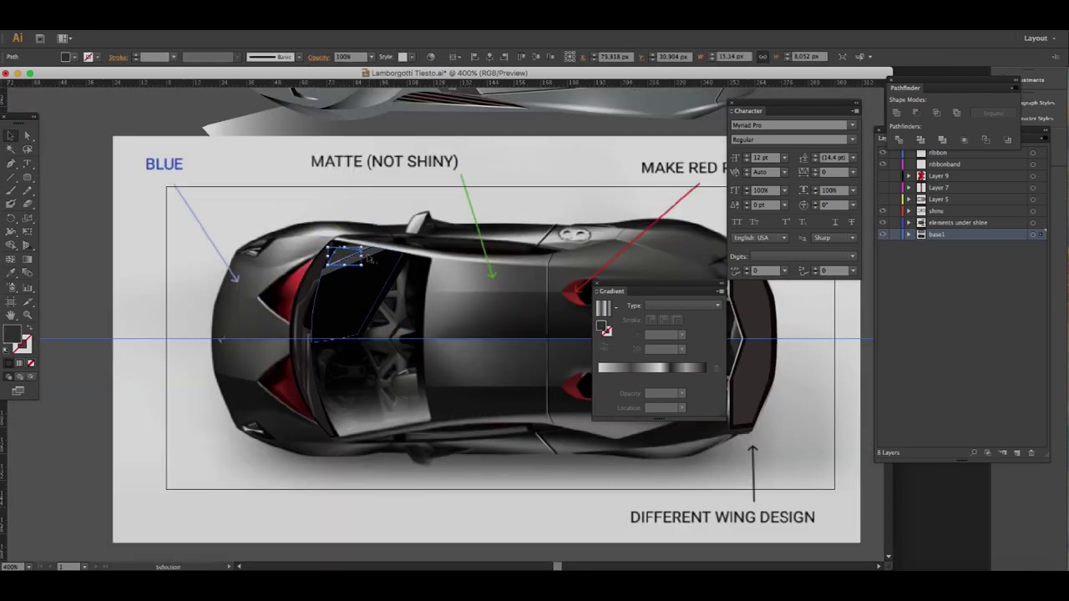
pyautogui.rightClick(355, 261)
pyautogui.press('Return')
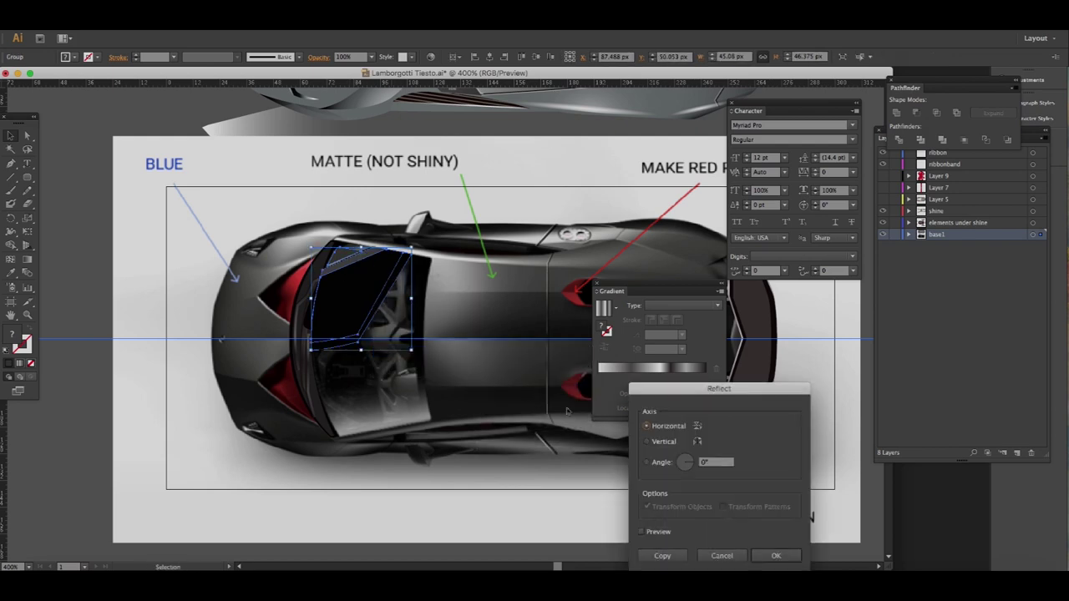
pyautogui.press('Escape')
pyautogui.moveTo(361, 283); pyautogui.dragTo(361, 344)
pyautogui.hotkey('ctrl', 'shift', 'a')
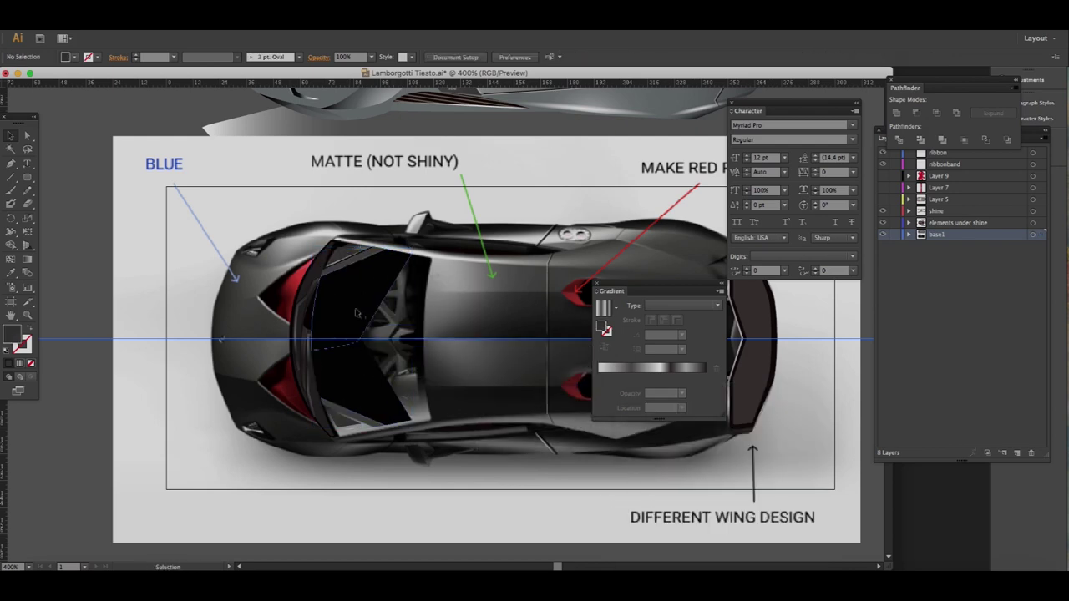
# - Zoom in on the windshield and select its individual paths with Direct Selection
pyautogui.click(407, 343)
pyautogui.keyDown('shift'); pyautogui.click(407, 343); pyautogui.keyUp('shift')
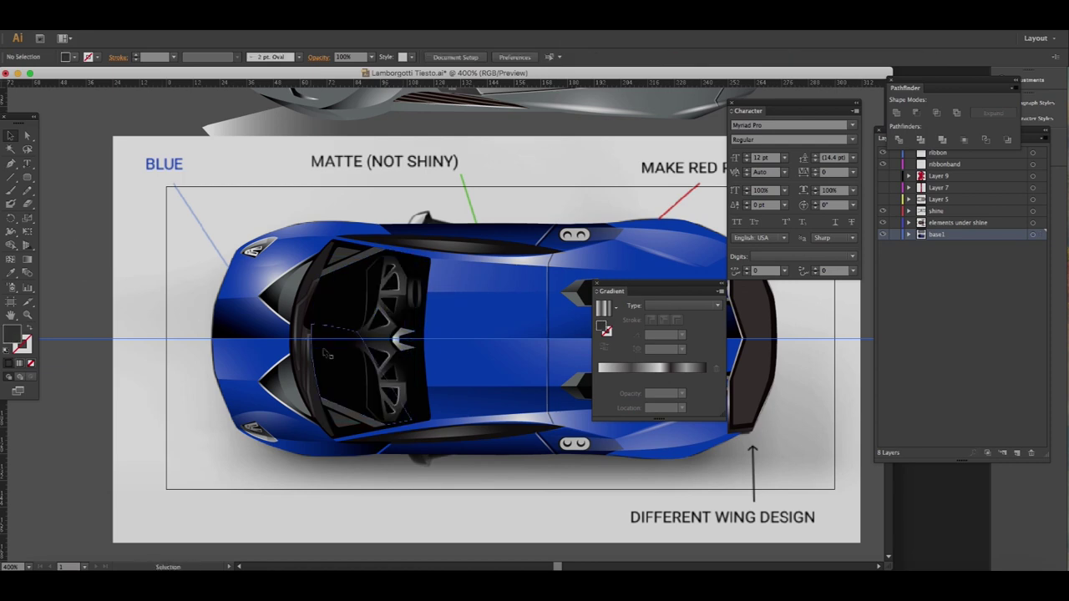
pyautogui.keyDown('shift'); pyautogui.click(318, 267); pyautogui.keyUp('shift')
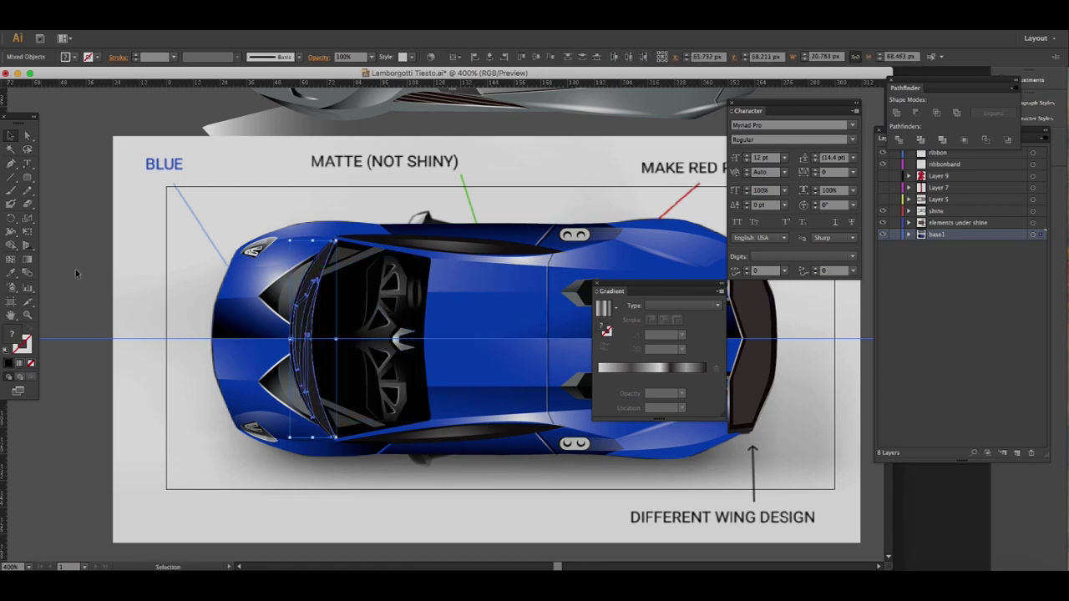
pyautogui.press('a')
pyautogui.click(317, 276)
pyautogui.click(131, 304)
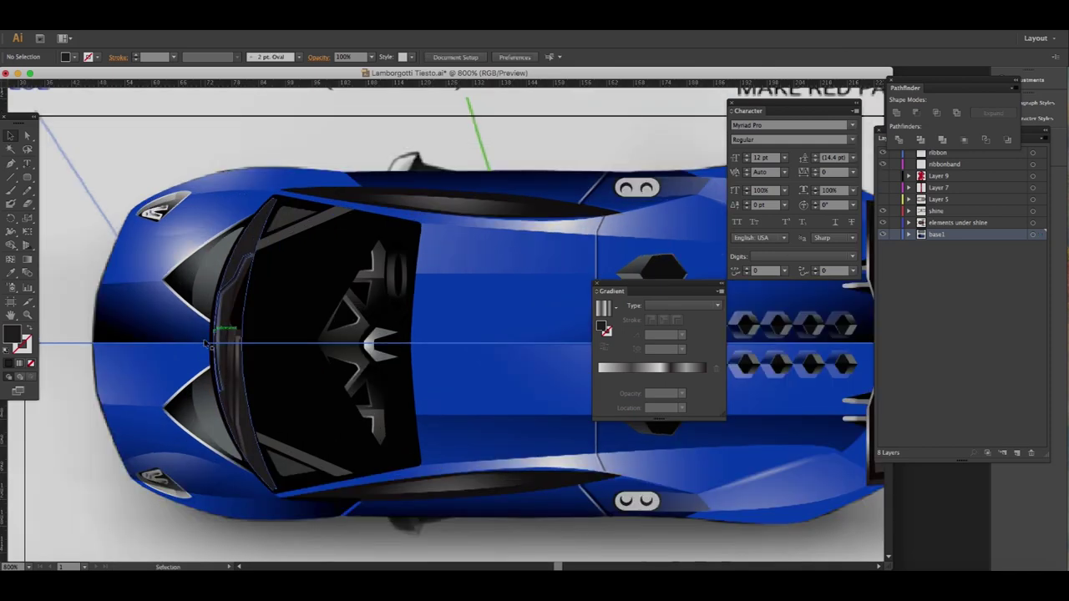
pyautogui.hotkey('ctrl', '+')
# - Select the narrow left pillar group, then pick its individual pillar path
pyautogui.keyDown('alt'); pyautogui.click(229, 270); pyautogui.keyUp('alt')
pyautogui.press('v')
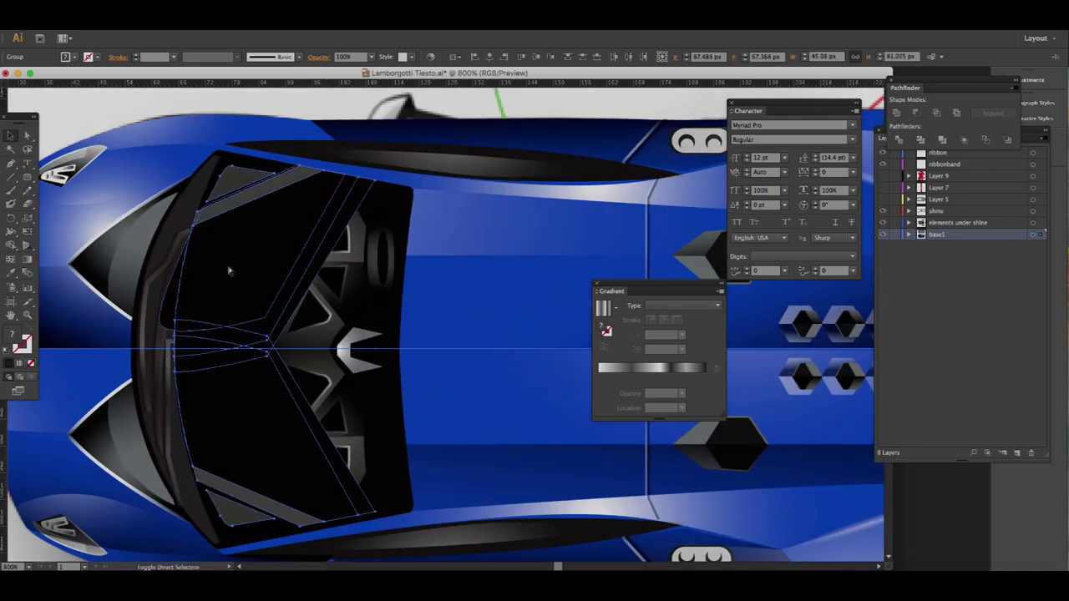
pyautogui.click(153, 281)
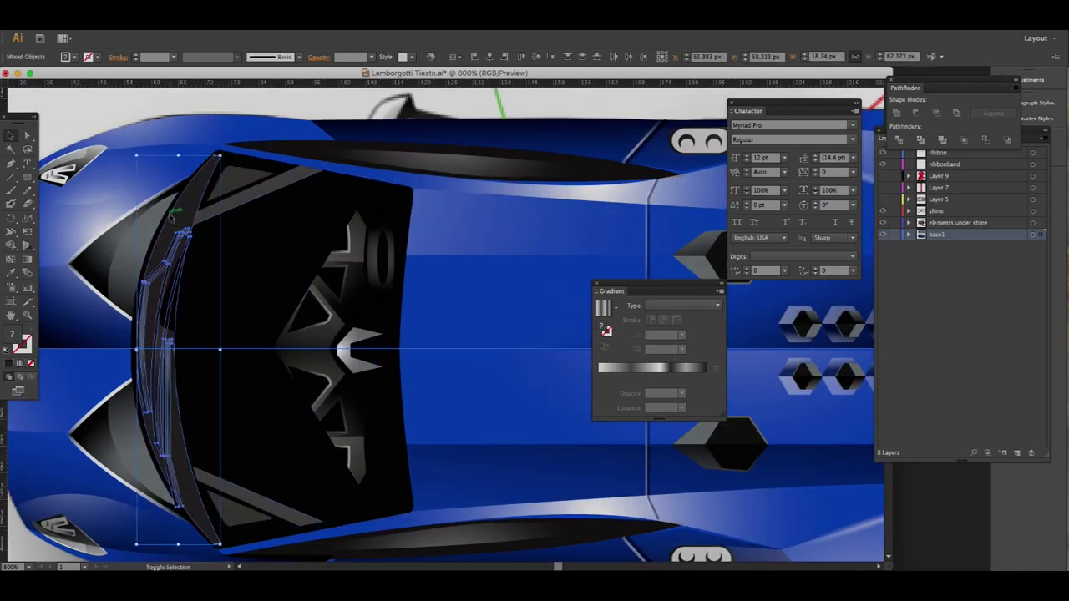
pyautogui.click(95, 117)
pyautogui.press('a')
pyautogui.click(155, 243)
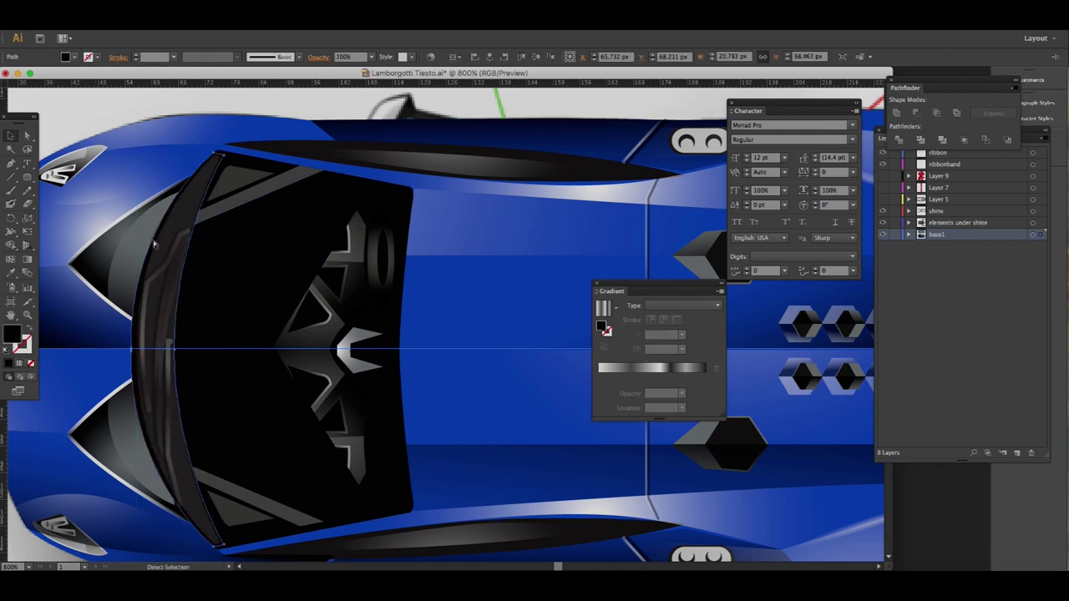
# - Select the rear wing and shine shape, and stretch the shine's anchor leftward
pyautogui.click(136, 108)
pyautogui.hotkey('ctrl', '0')
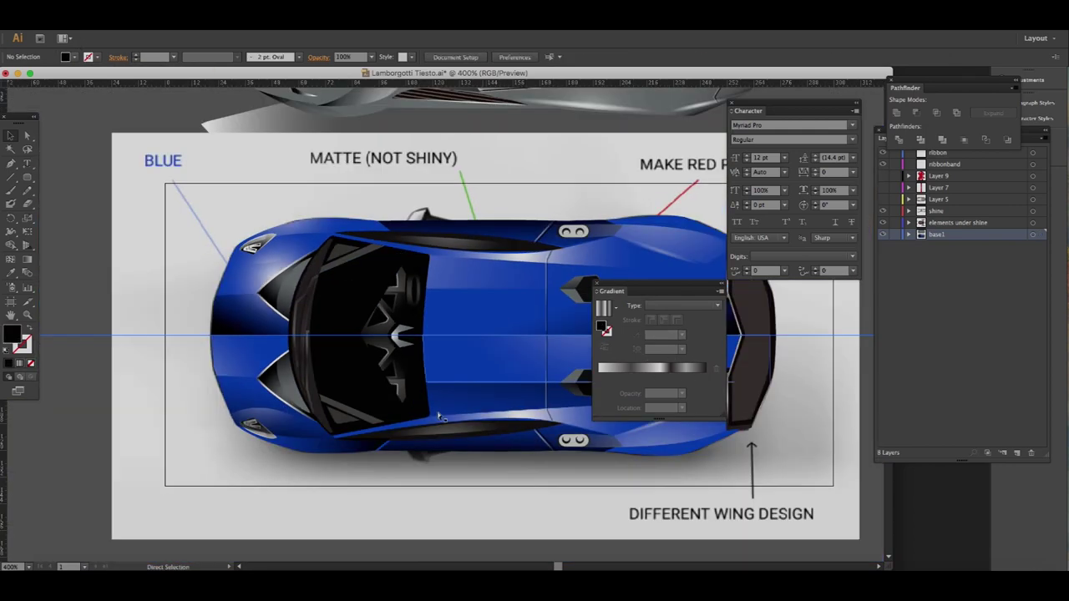
pyautogui.scroll(-3, 527, 444)
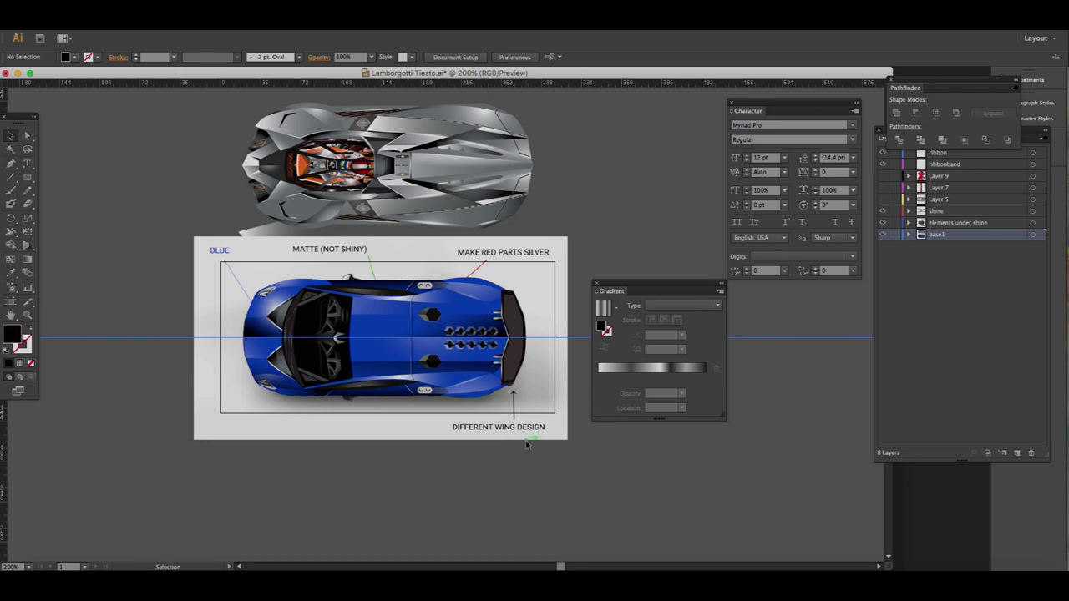
pyautogui.scroll(2, 520, 496)
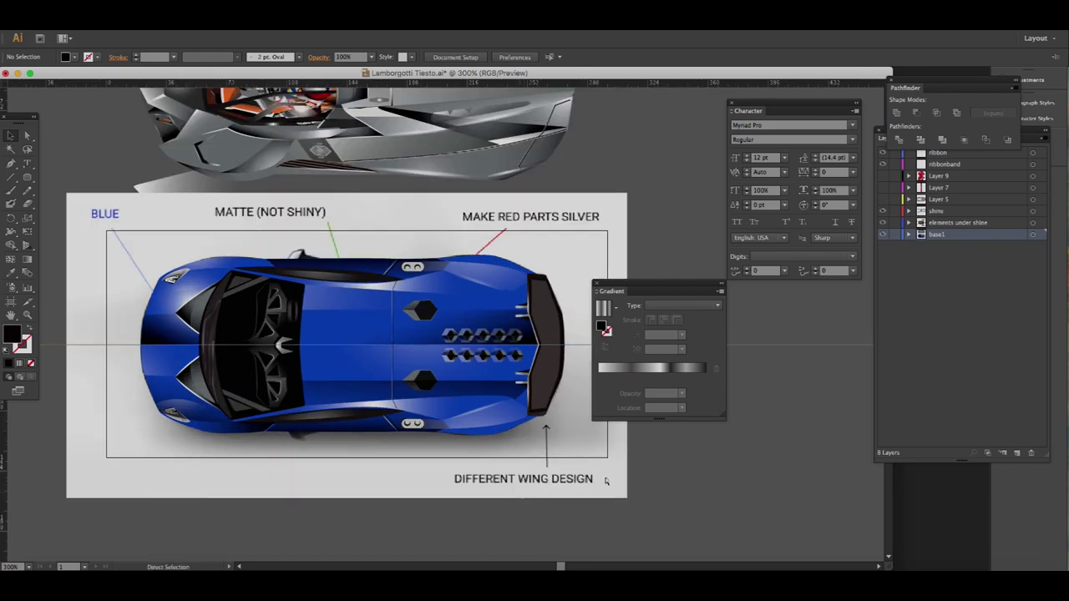
pyautogui.hotkey('ctrl', '=')
pyautogui.hotkey('ctrl', '=')
pyautogui.click(486, 269)
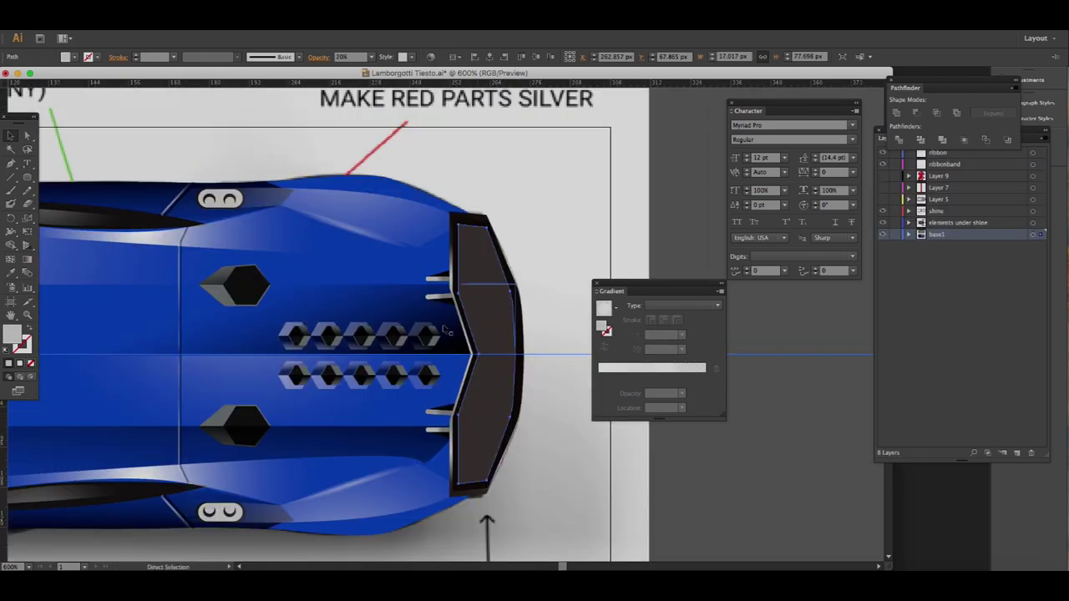
pyautogui.keyDown('shift'); pyautogui.click(451, 451); pyautogui.keyUp('shift')
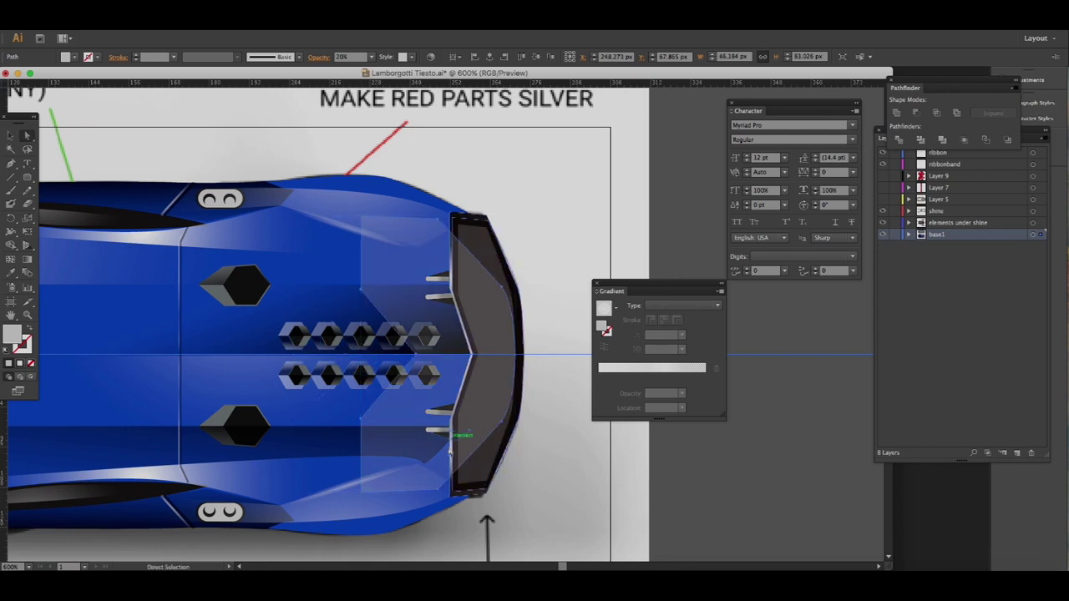
pyautogui.moveTo(405, 351); pyautogui.dragTo(367, 350)
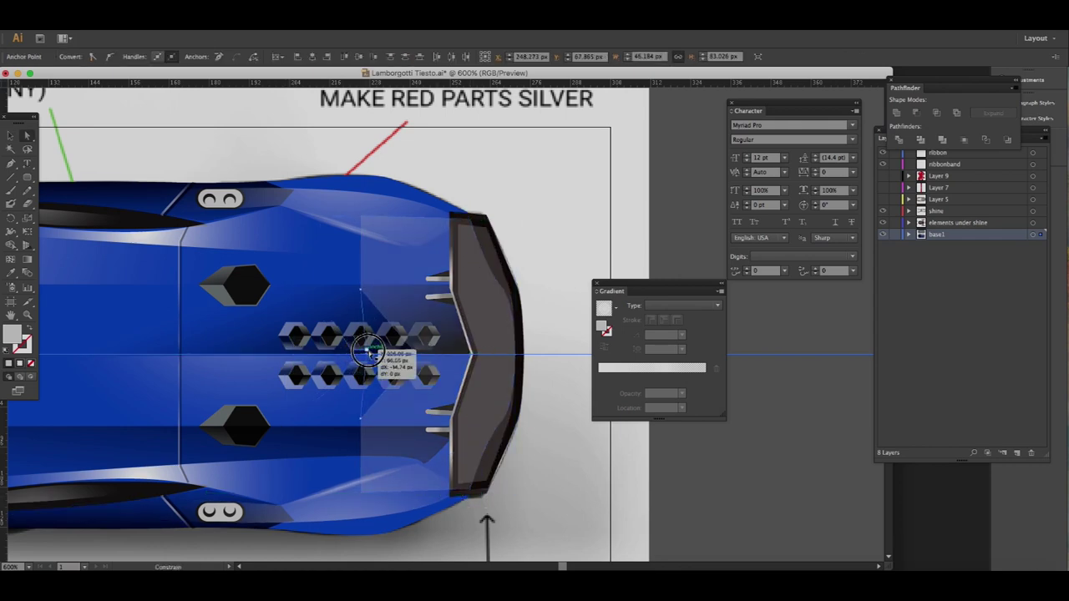
# - Eyedropper the dark gradient onto the rear wing and merge its shapes with Pathfinder Unite
pyautogui.press('i')
pyautogui.click(134, 227)
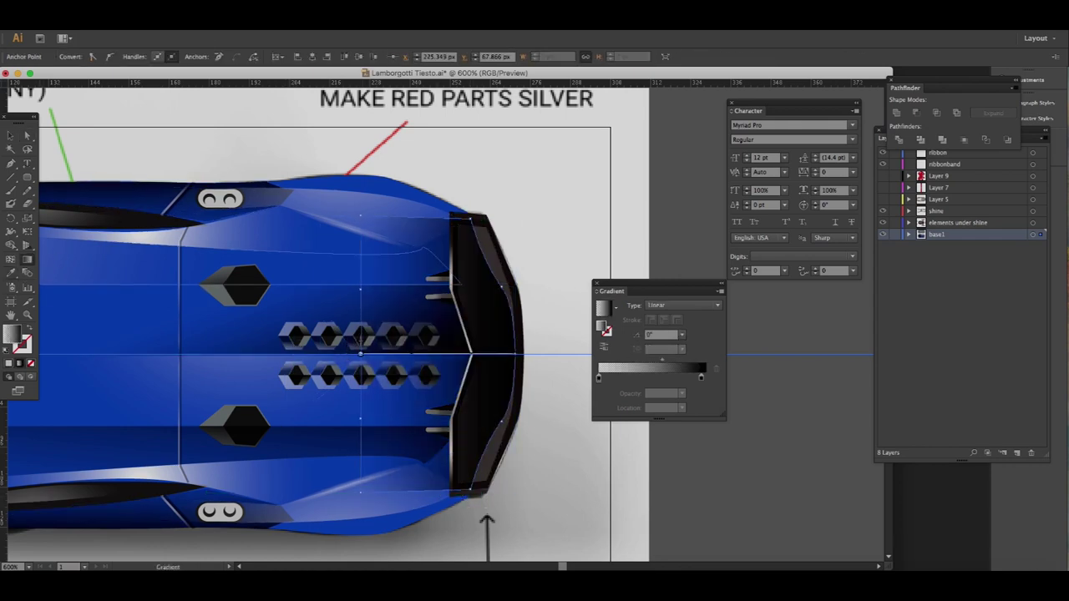
pyautogui.click(486, 216)
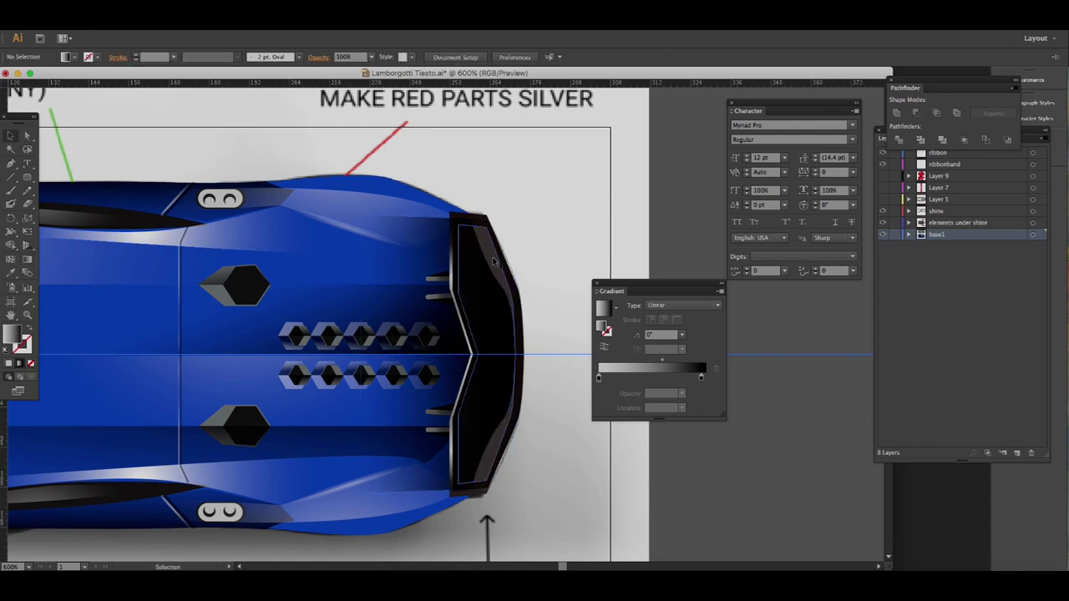
pyautogui.click(413, 252)
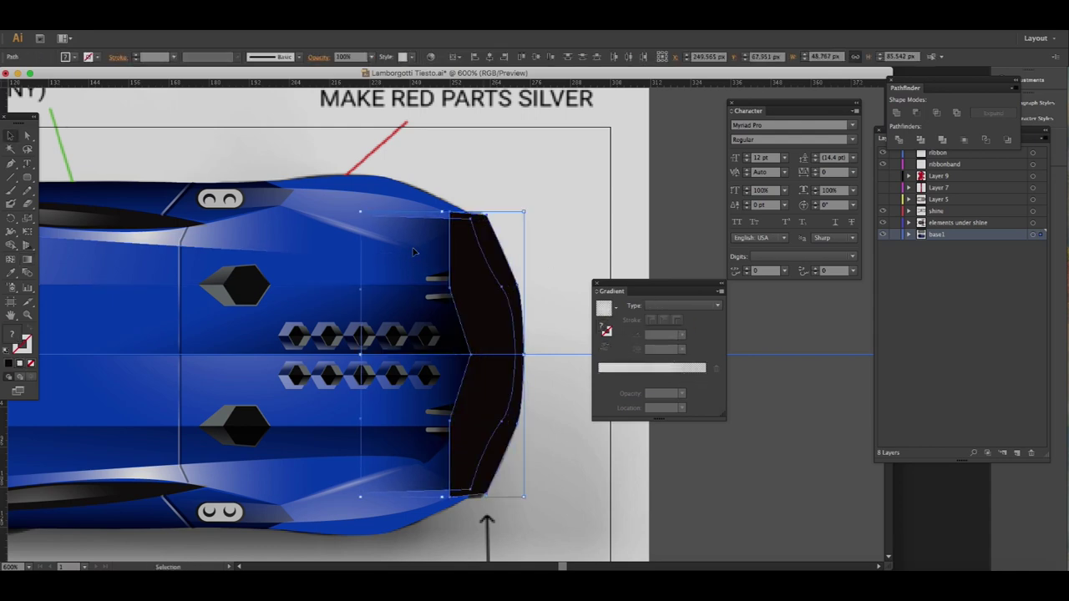
pyautogui.click(916, 112)
pyautogui.scroll(-2, 435, 330)
pyautogui.press('a')
pyautogui.click(552, 430)
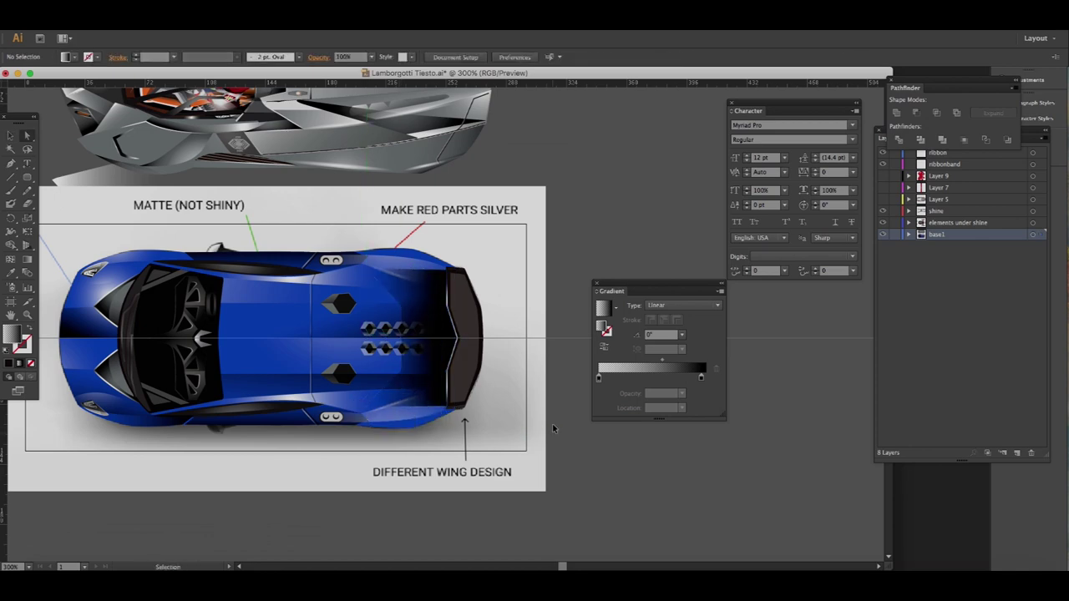
# - Sample a dark fill and lay a radial gradient across the windshield
pyautogui.click(514, 415)
pyautogui.press('a')
pyautogui.hotkey('ctrl', '=')
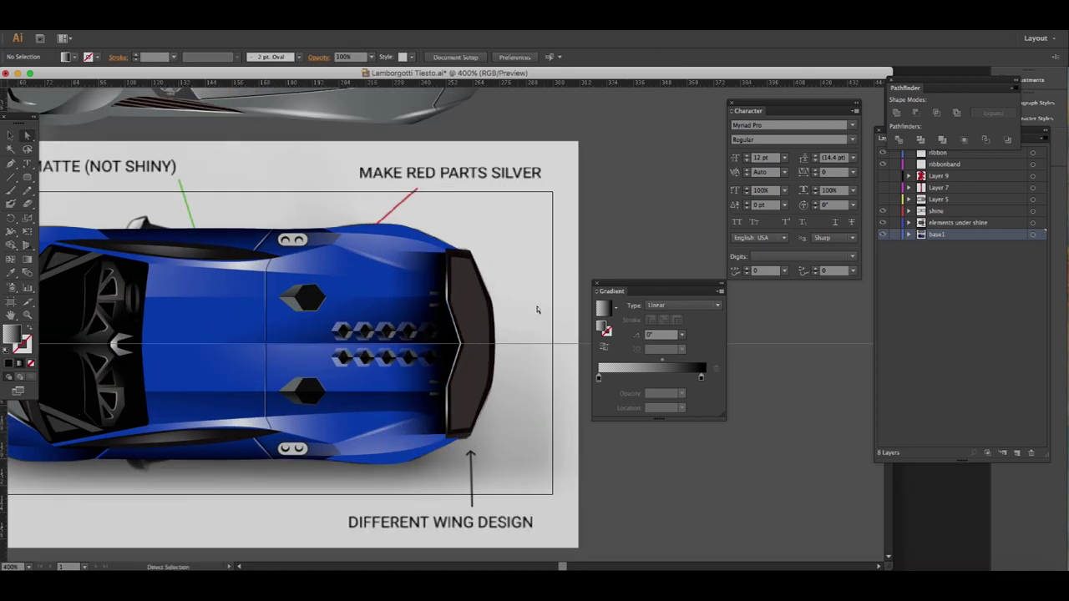
pyautogui.hotkey('ctrl', '-')
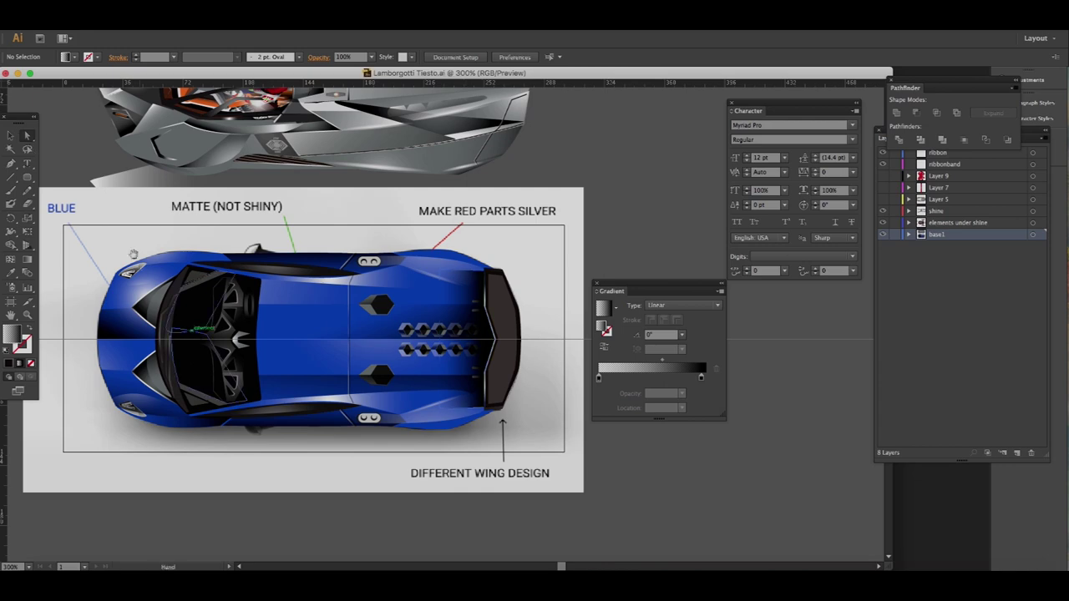
pyautogui.moveTo(177, 313); pyautogui.dragTo(317, 309)
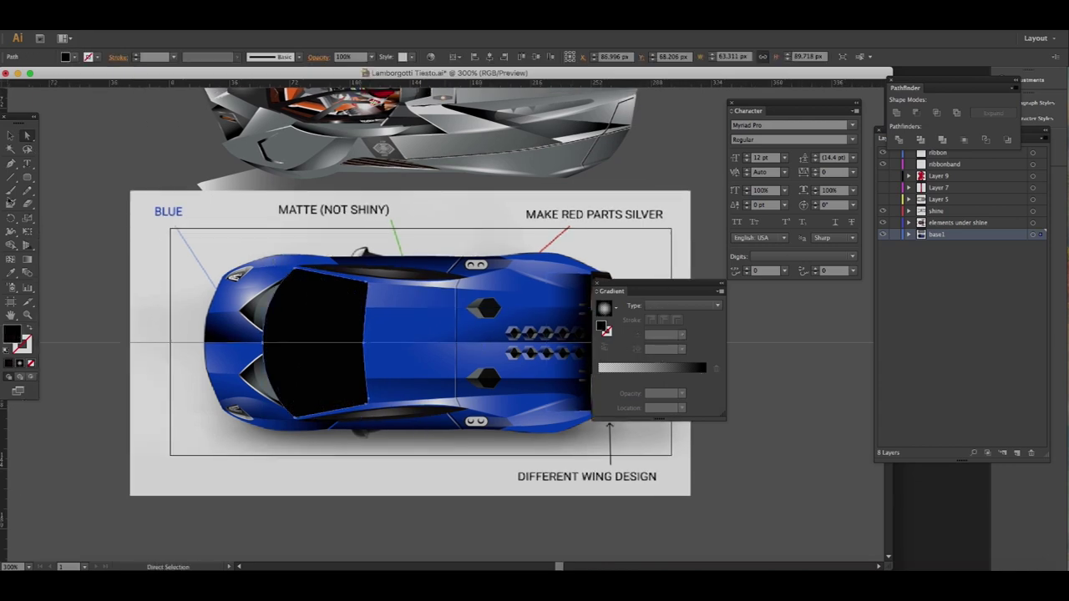
pyautogui.scroll(3, 359, 333)
pyautogui.press('i')
pyautogui.scroll(-2, 359, 334)
pyautogui.press('g')
pyautogui.moveTo(339, 285); pyautogui.dragTo(169, 365)
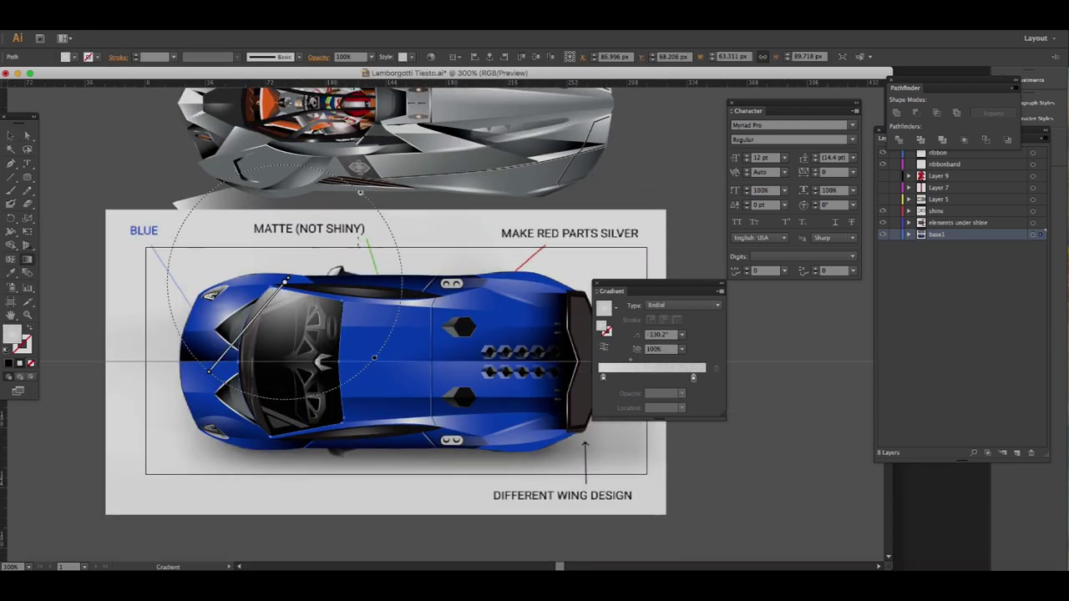
pyautogui.press('a')
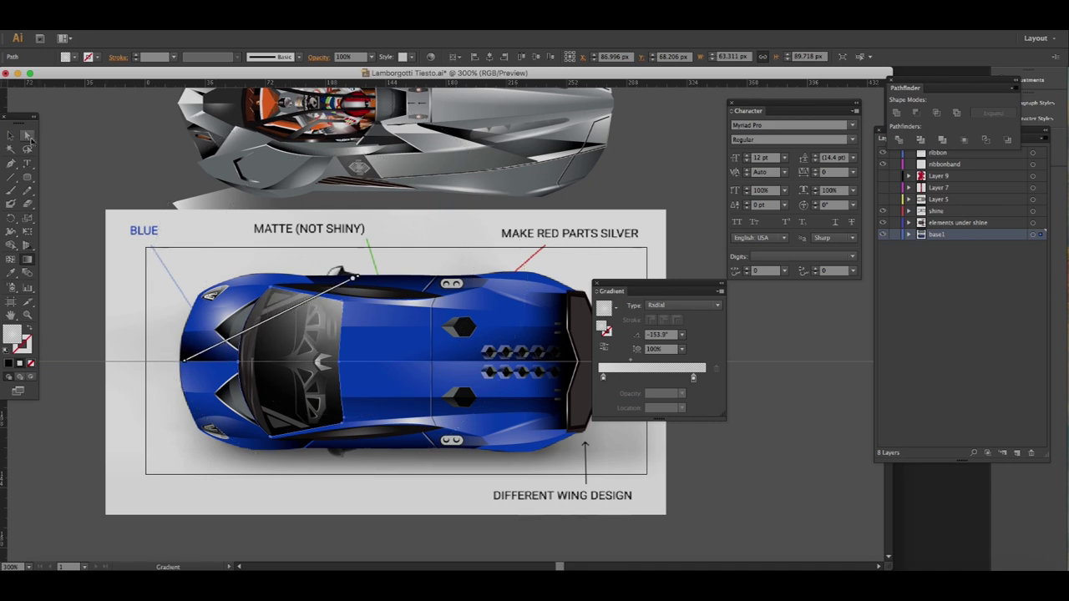
pyautogui.hotkey('ctrl', 'shift', 'a')
# - Redraw the rear wing's gradient diagonally at -68.3°
pyautogui.scroll(-1, 267, 313)
pyautogui.scroll(1, 247, 305)
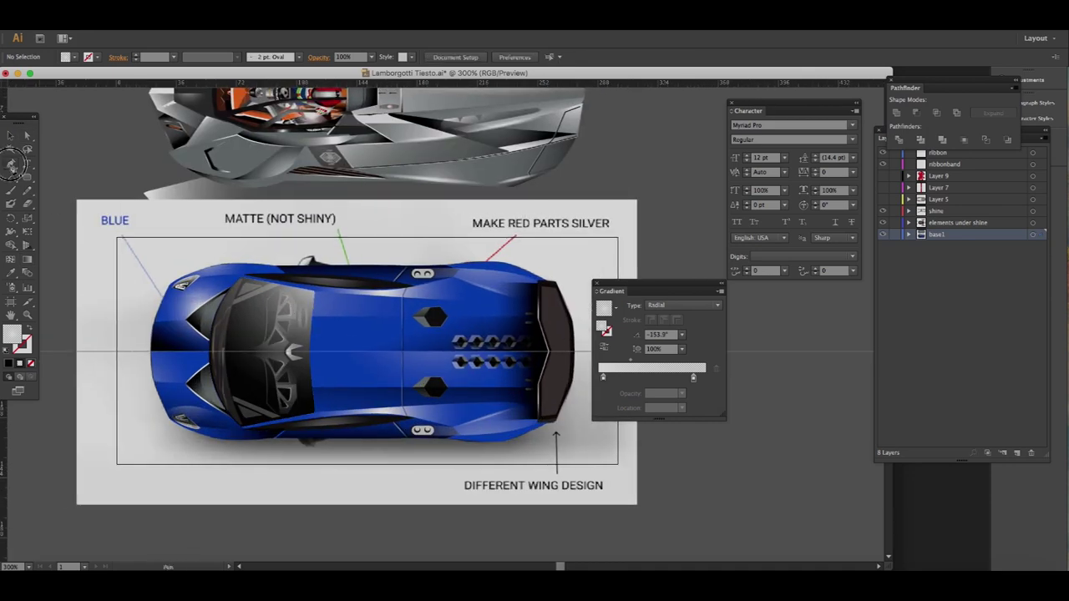
pyautogui.scroll(1, 245, 305)
pyautogui.scroll(-2, 251, 227)
pyautogui.press('v')
pyautogui.moveTo(616, 286); pyautogui.dragTo(763, 340)
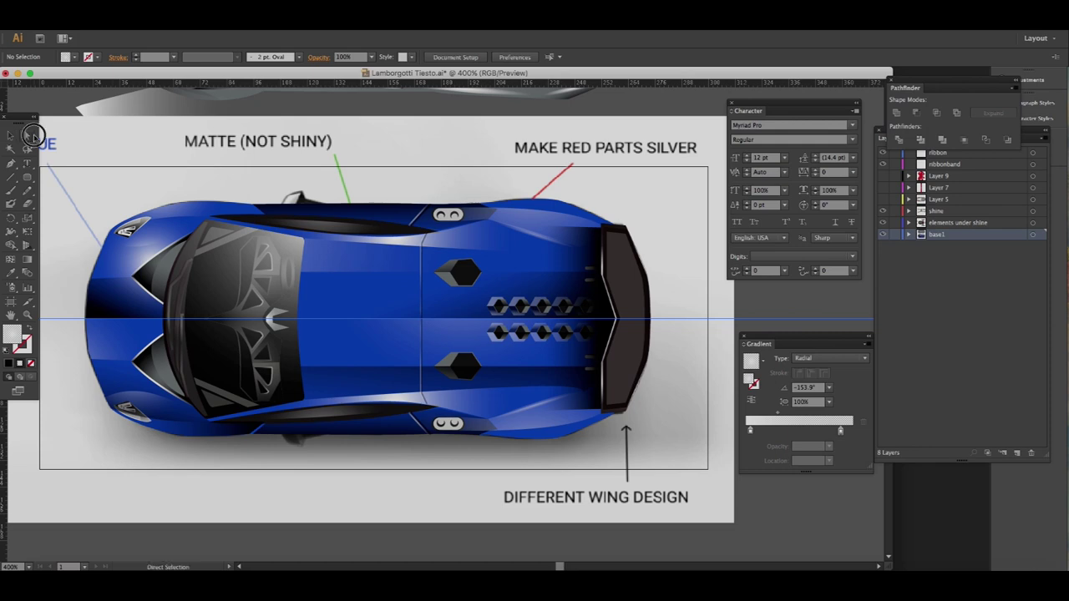
pyautogui.click(619, 267)
pyautogui.press('g')
pyautogui.moveTo(616, 213); pyautogui.dragTo(616, 428)
pyautogui.moveTo(509, 207); pyautogui.dragTo(598, 430)
# - Apply a darker sampled fill to the rear wing
pyautogui.hotkey('ctrl', '+')
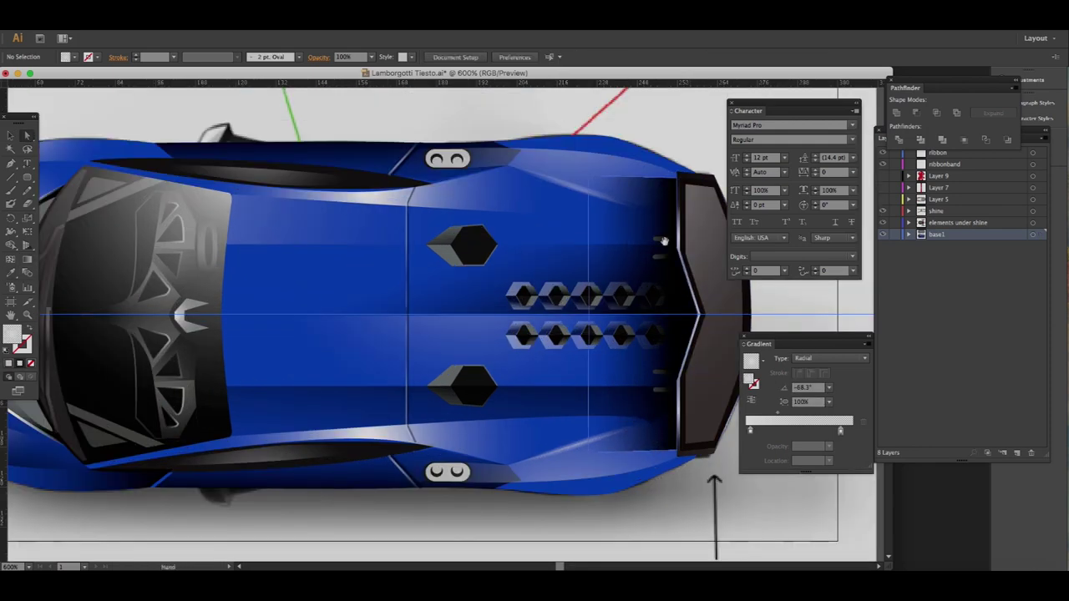
pyautogui.moveTo(644, 278); pyautogui.dragTo(492, 314)
pyautogui.click(12, 271)
pyautogui.click(554, 309)
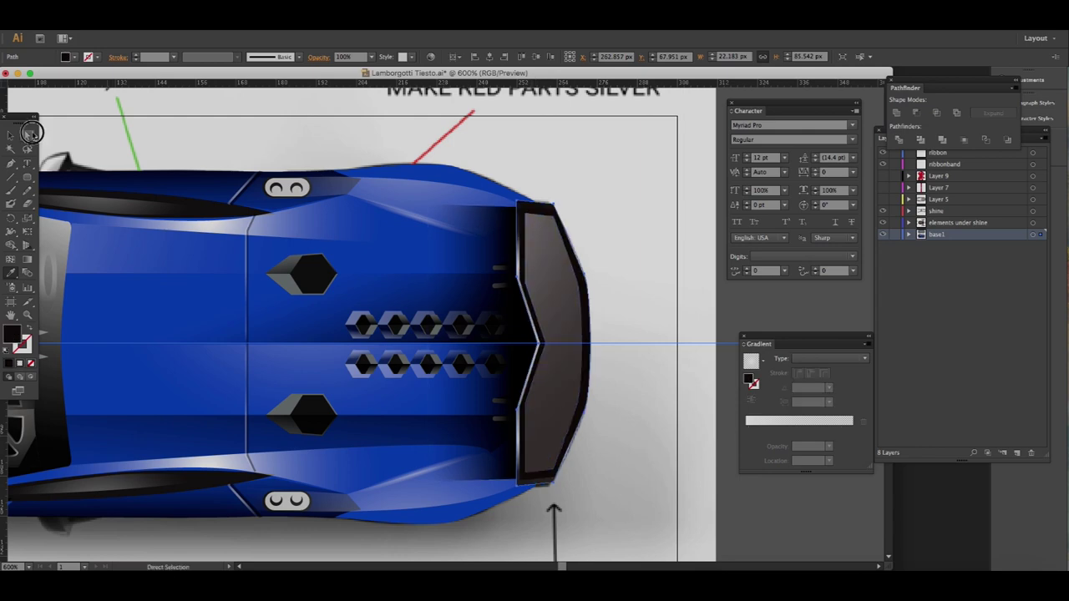
# - Sample the blue body colour onto the car's top body path, then select a shine object
pyautogui.moveTo(373, 158); pyautogui.dragTo(482, 163)
pyautogui.click(481, 163)
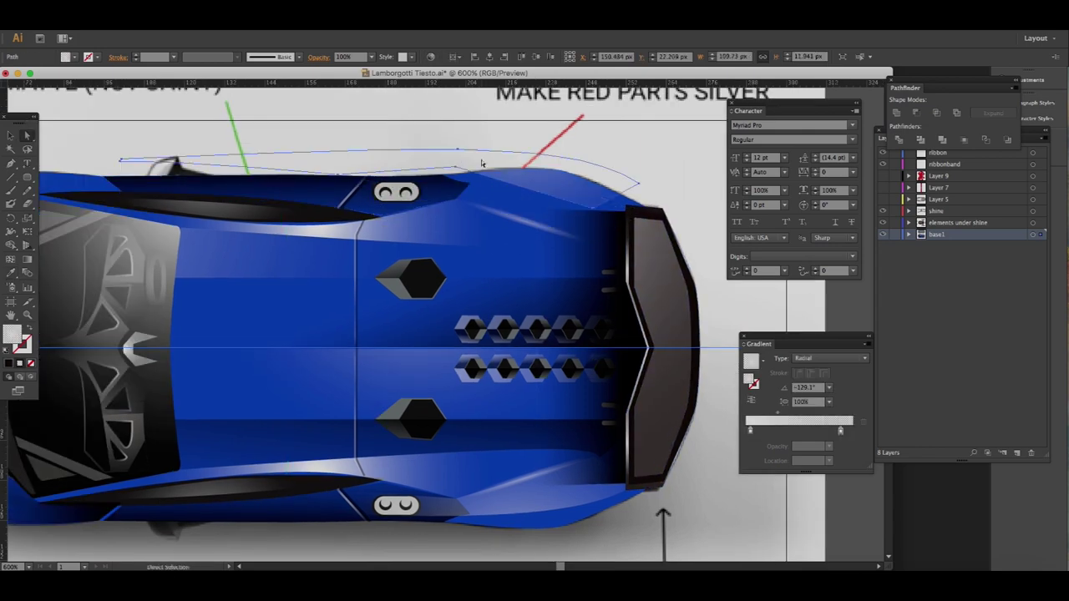
pyautogui.click(468, 200)
pyautogui.hotkey('ctrl', '-')
pyautogui.hotkey('ctrl', 'shift', 'a')
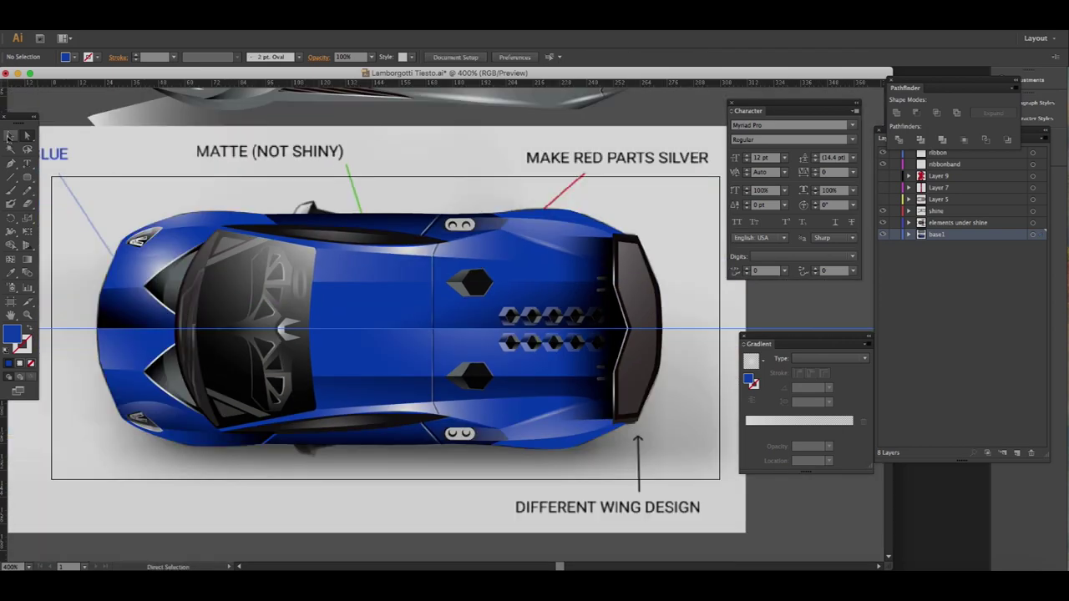
pyautogui.click(10, 135)
pyautogui.click(346, 180)
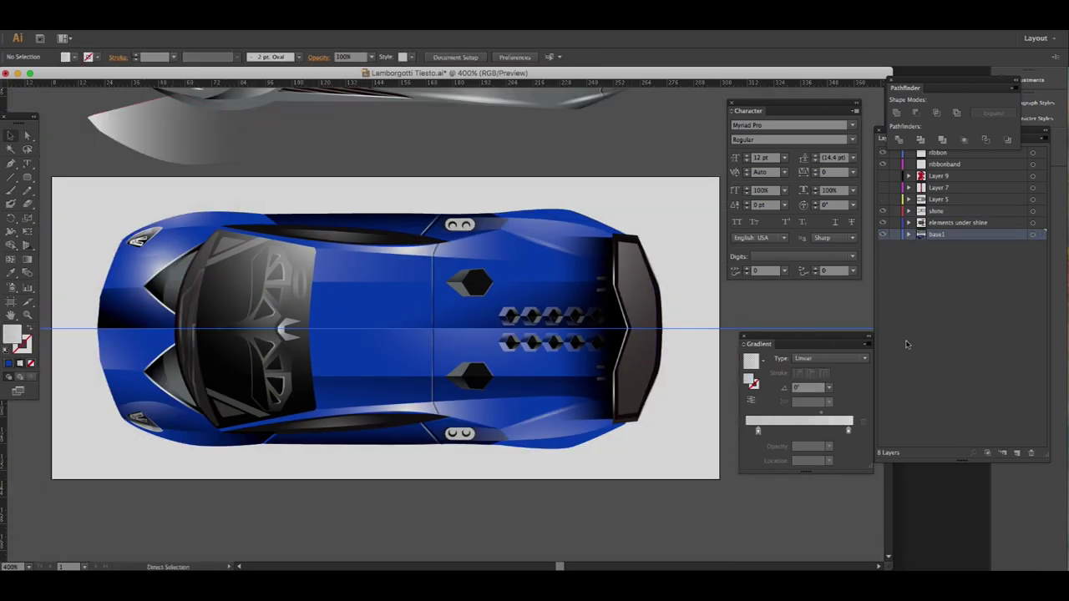
# - Move Layer 10 below base1 in the Layers panel
pyautogui.moveTo(961, 259); pyautogui.dragTo(961, 253)
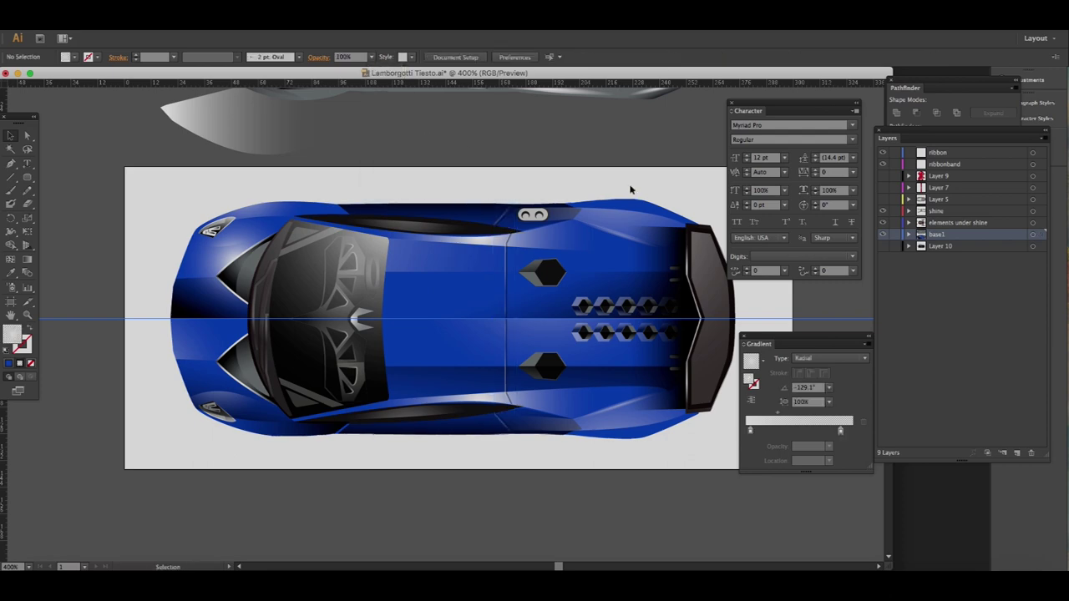
pyautogui.moveTo(556, 230); pyautogui.dragTo(616, 256)
pyautogui.click(568, 242)
pyautogui.rightClick(350, 408)
pyautogui.click(492, 514)
# - Reflect the small windshield group and nudge the mirrored copy into place
pyautogui.rightClick(347, 275)
pyautogui.click(476, 398)
pyautogui.click(777, 555)
pyautogui.moveTo(394, 442); pyautogui.dragTo(422, 445)
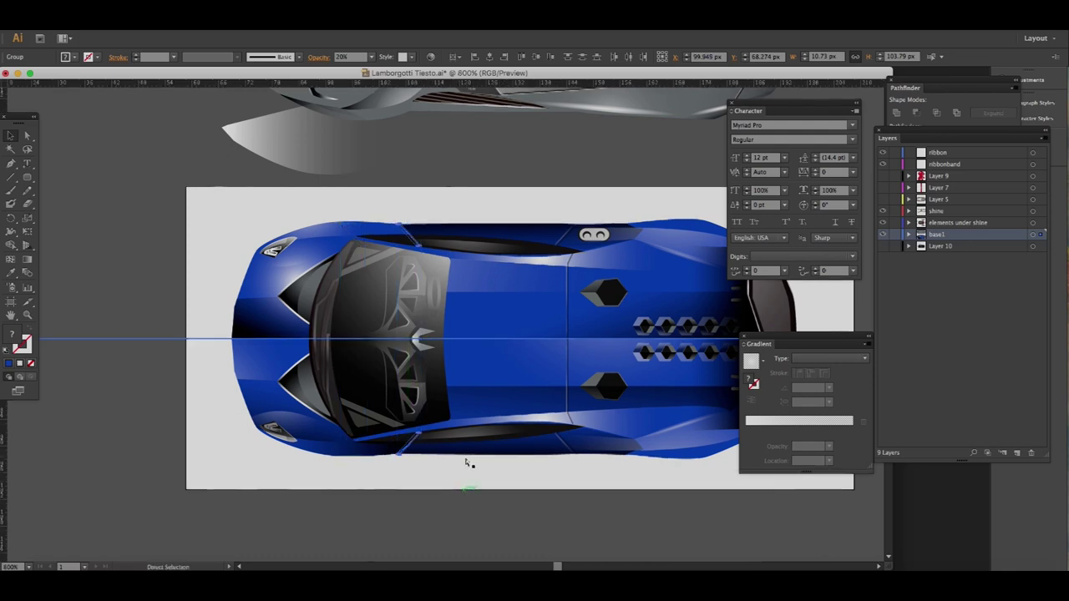
pyautogui.hotkey('ctrl', '=')
# - Reposition the thin light strip's corner anchors with Direct Selection
pyautogui.press('a')
pyautogui.hotkey('ctrl', 'shift', 'a')
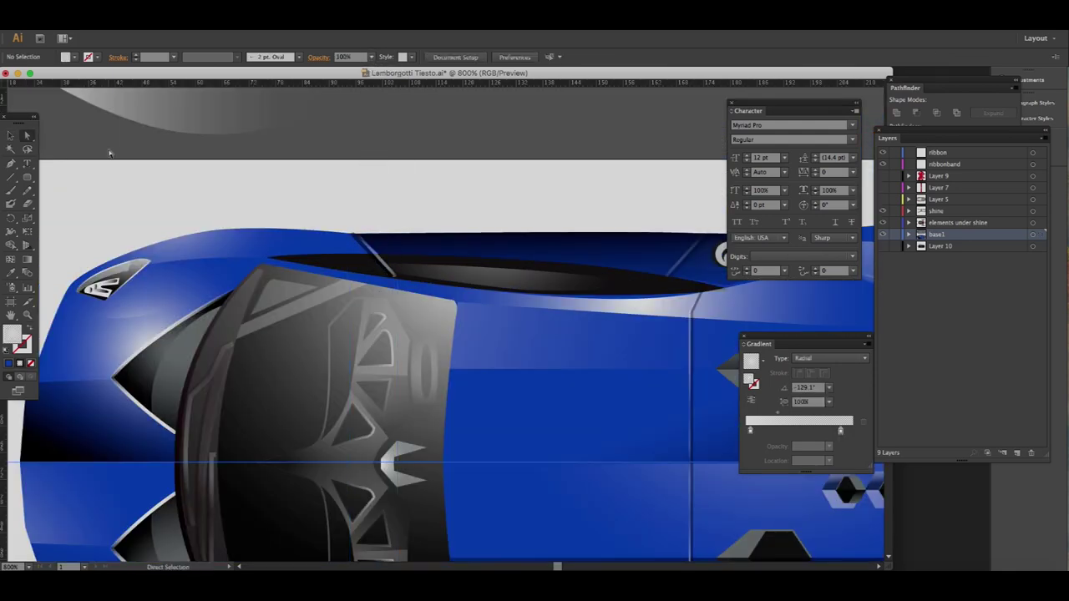
pyautogui.hotkey('ctrl', '=')
pyautogui.hotkey('ctrl', '=')
pyautogui.click(430, 357)
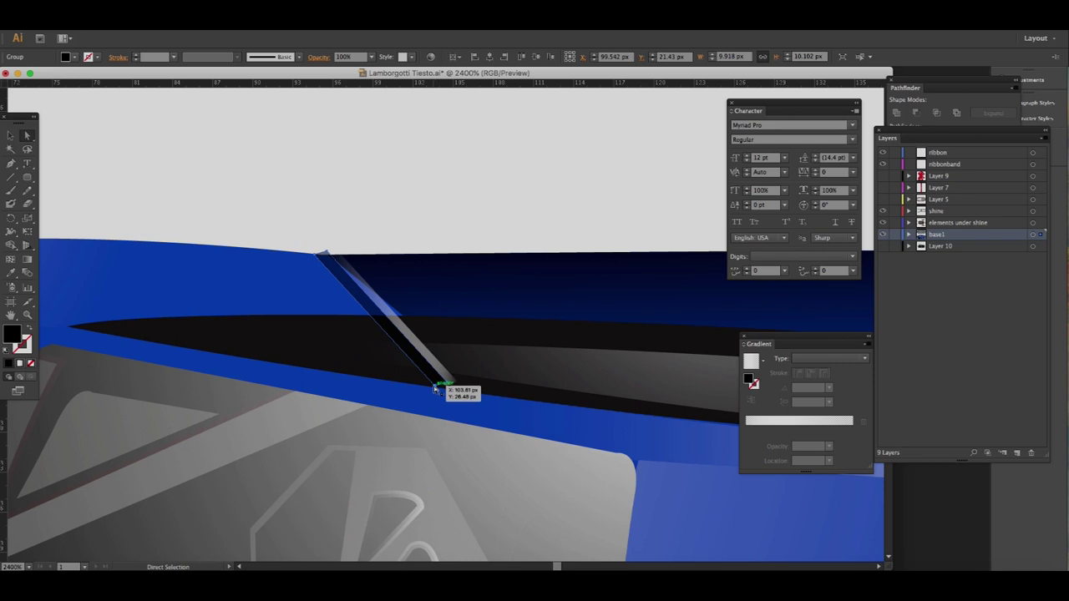
pyautogui.moveTo(435, 390); pyautogui.dragTo(451, 386)
pyautogui.moveTo(393, 322)
pyautogui.mouseDown()
pyautogui.moveTo(399, 316)
pyautogui.moveTo(374, 322)
pyautogui.mouseUp()
# - Move the strip's bottom anchor so it ends flush at the body edge
pyautogui.scroll(3, 424, 363)
pyautogui.moveTo(573, 491); pyautogui.dragTo(551, 498)
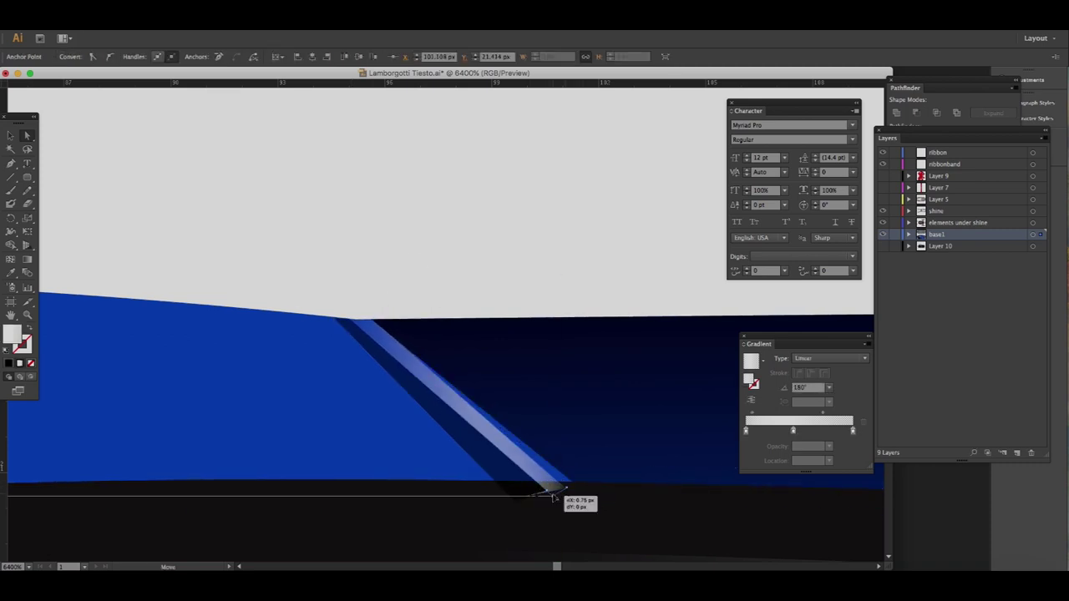
pyautogui.moveTo(550, 493); pyautogui.dragTo(539, 484)
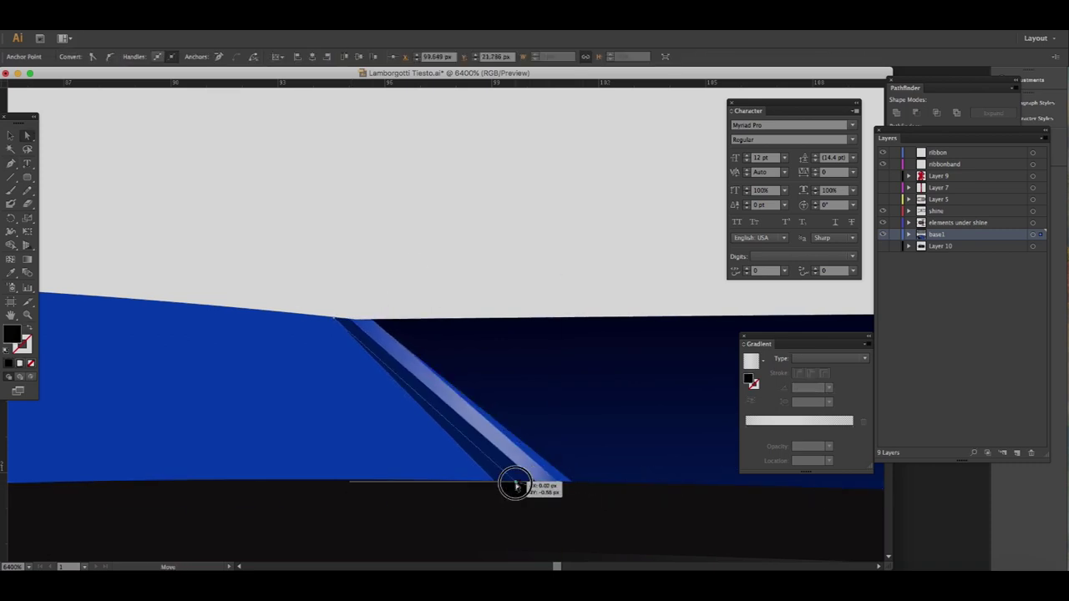
pyautogui.moveTo(559, 484)
pyautogui.mouseDown()
pyautogui.moveTo(573, 483)
pyautogui.moveTo(548, 489)
pyautogui.mouseUp()
pyautogui.click(506, 289)
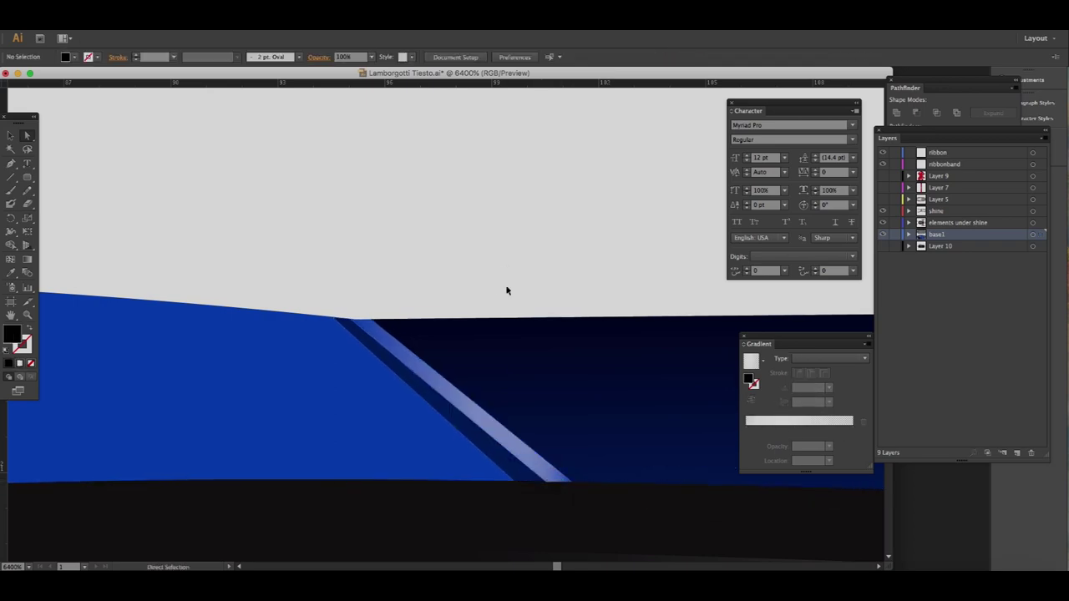
pyautogui.scroll(-7, 376, 255)
pyautogui.moveTo(432, 546); pyautogui.dragTo(426, 389)
pyautogui.rightClick(422, 380)
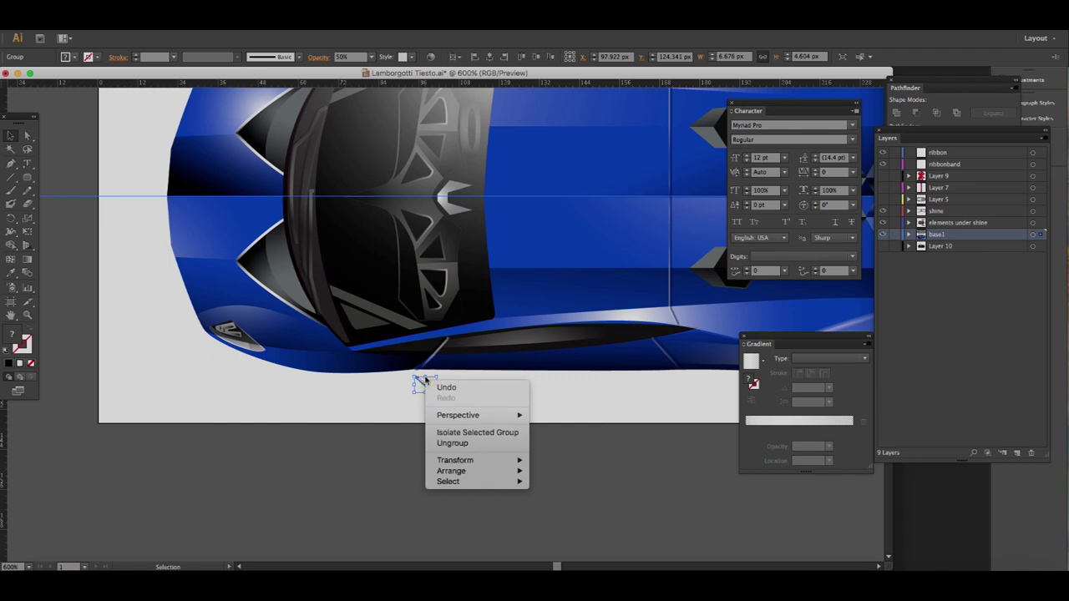
# - Reflect the light strip to the car's other side and align its lower anchor with the body edge
pyautogui.click(554, 499)
pyautogui.click(775, 555)
pyautogui.hotkey('ctrl', 'shift', 'a')
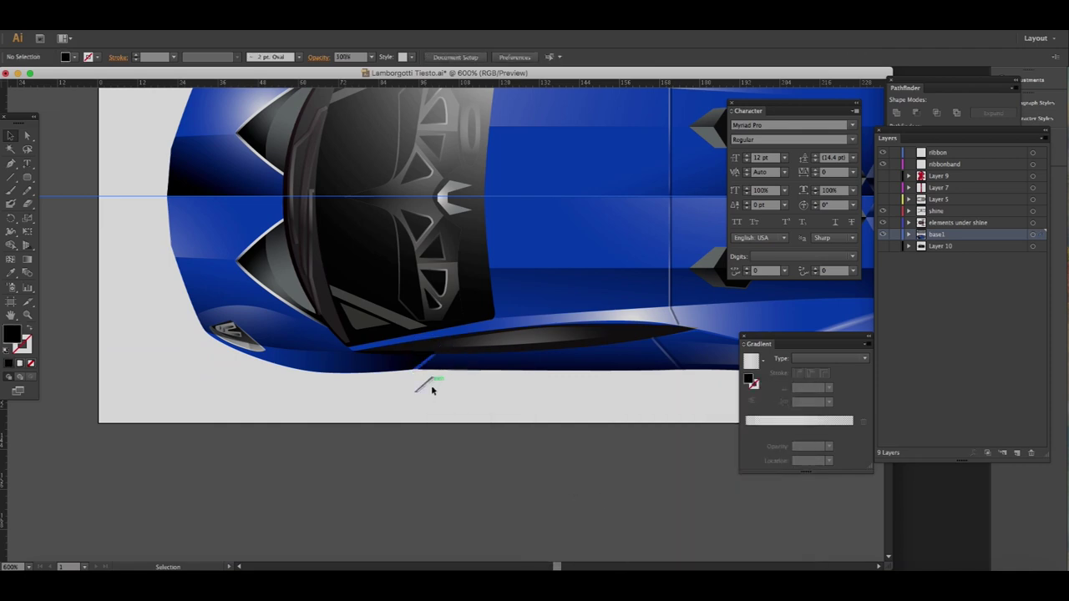
pyautogui.hotkey('ctrl', '+')
pyautogui.hotkey('ctrl', '+')
pyautogui.hotkey('ctrl', '+')
pyautogui.hotkey('ctrl', '+')
pyautogui.hotkey('ctrl', '+')
pyautogui.hotkey('ctrl', '+')
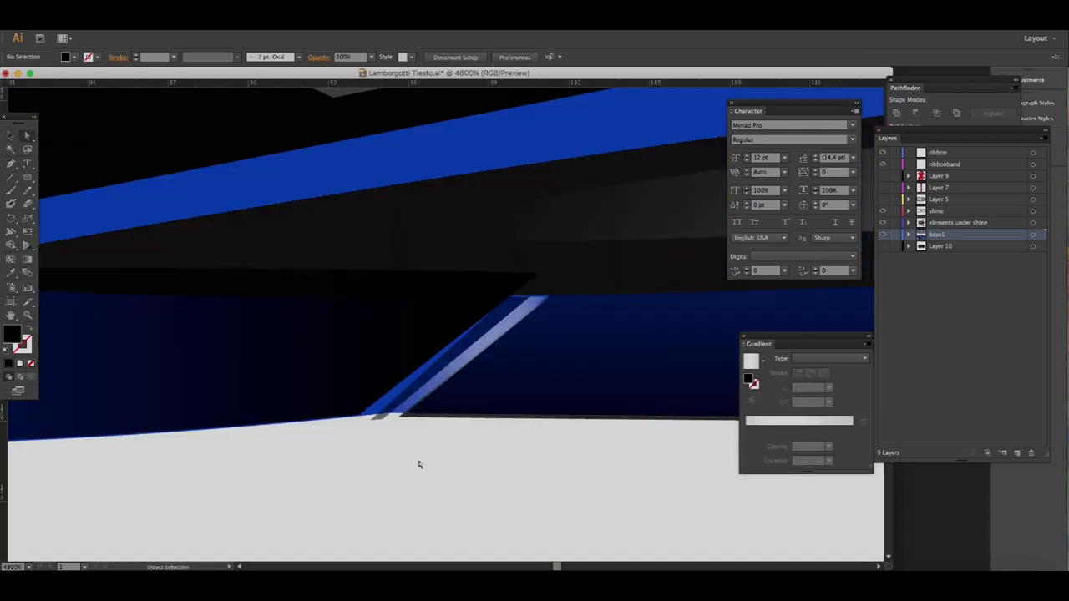
pyautogui.click(403, 422)
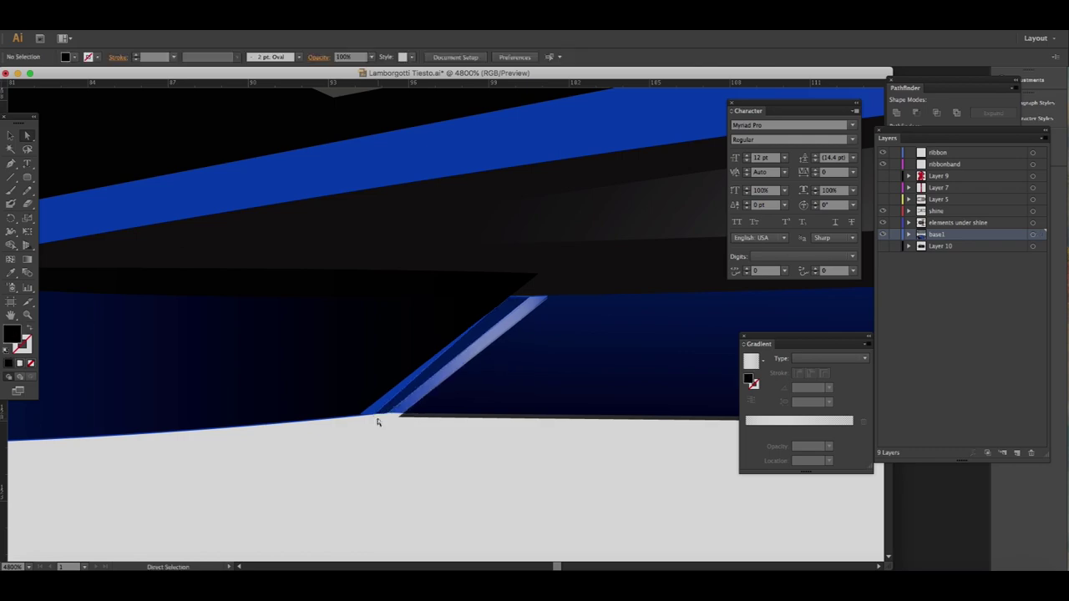
pyautogui.moveTo(374, 415); pyautogui.dragTo(362, 419)
pyautogui.hotkey('ctrl', 'shift', 'a')
pyautogui.hotkey('ctrl', '-')
pyautogui.hotkey('ctrl', '-')
pyautogui.hotkey('ctrl', '-')
pyautogui.hotkey('ctrl', '-')
pyautogui.hotkey('ctrl', '-')
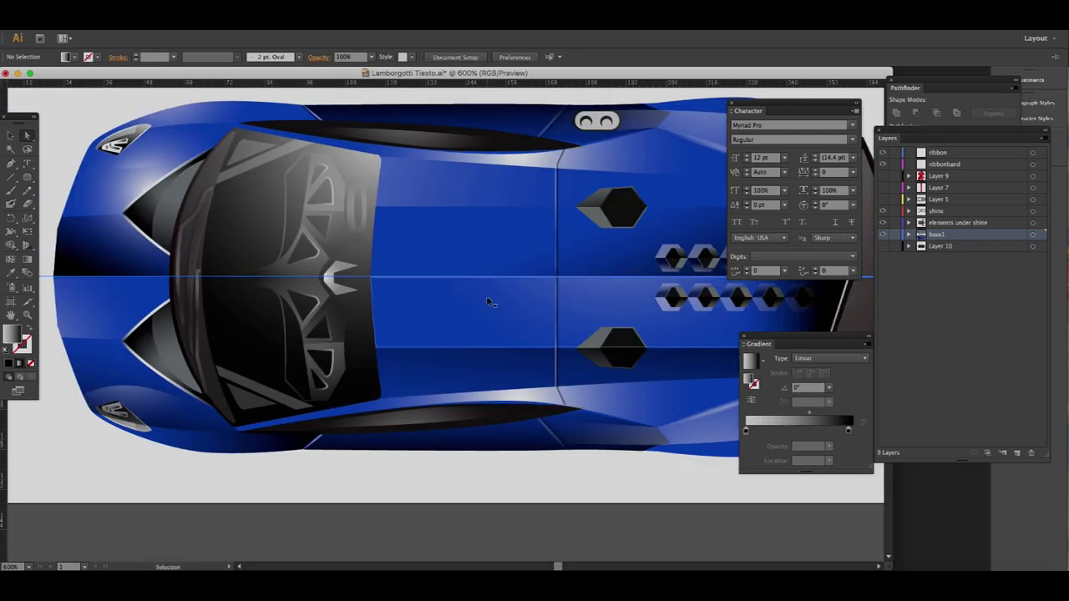
pyautogui.hotkey('ctrl', '-')
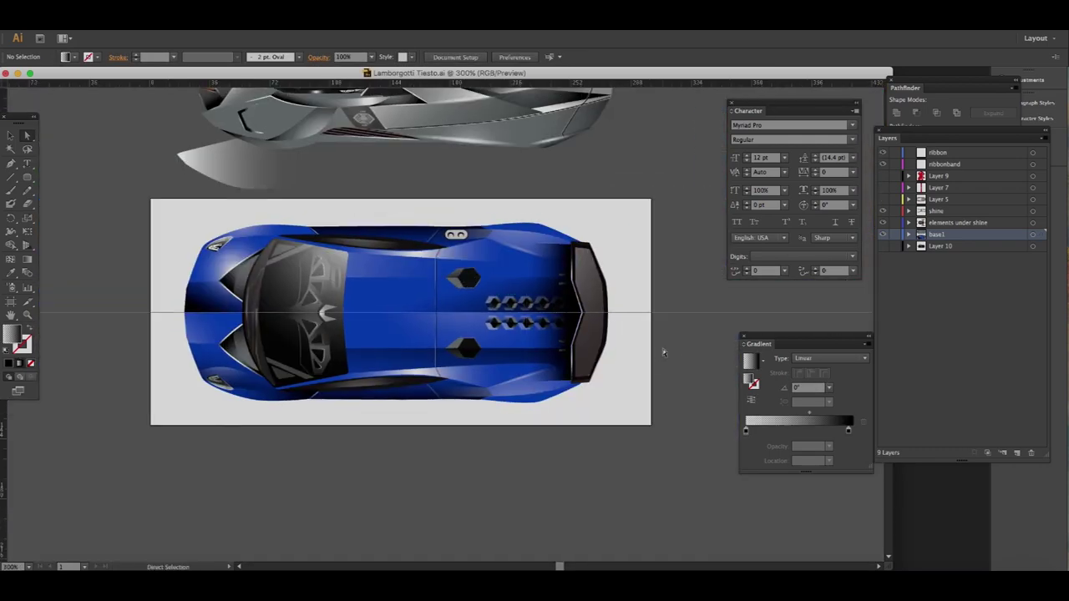
# - Set the selected detail's opacity to 60% and preview the car in full-screen mode
pyautogui.click(363, 57)
pyautogui.click(382, 142)
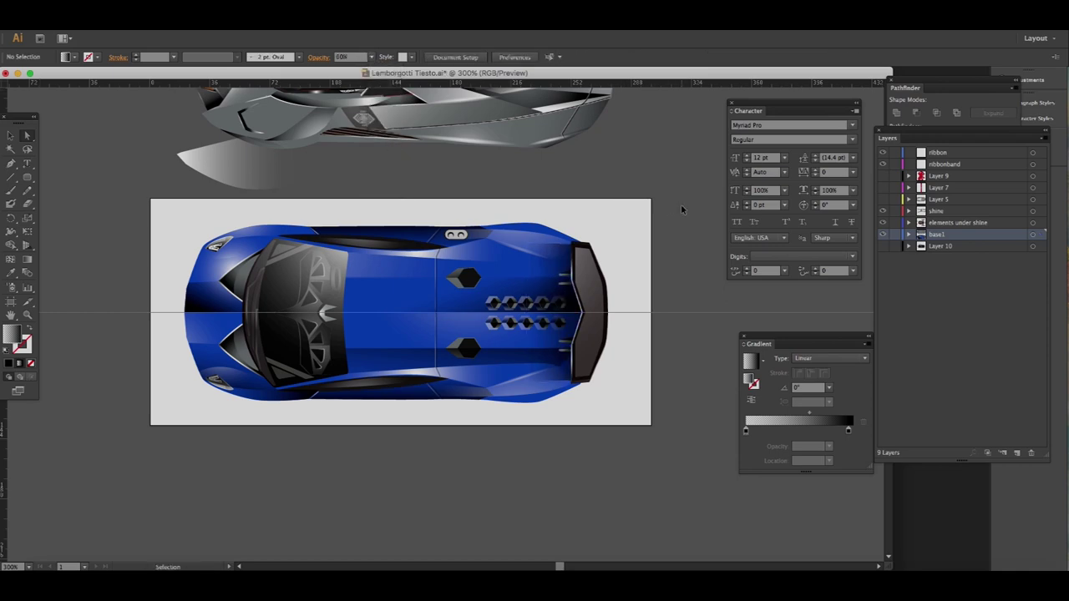
pyautogui.hotkey('ctrl', '+')
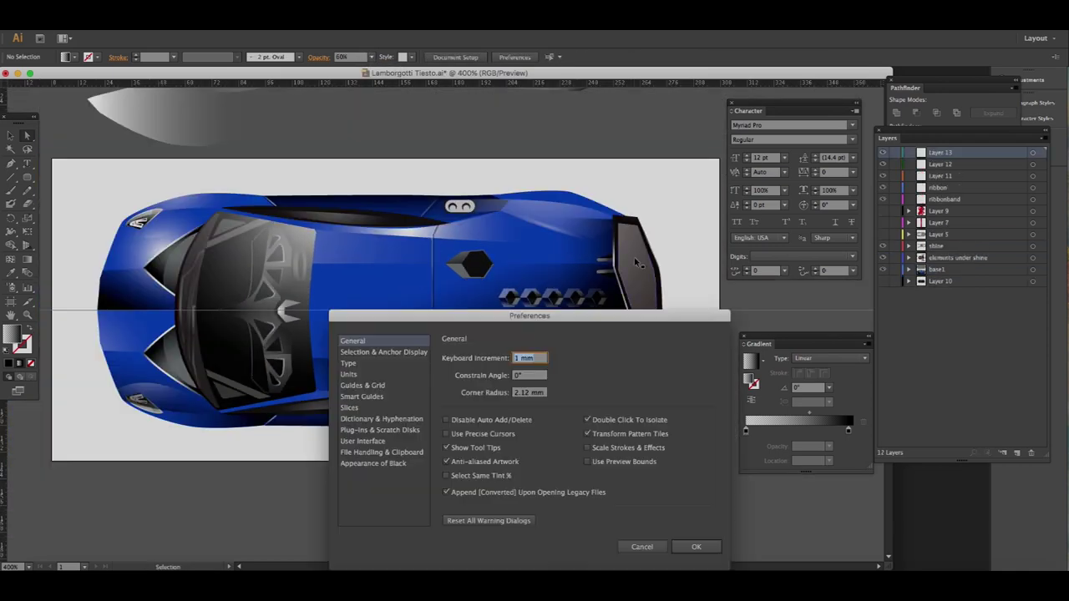
pyautogui.press('f')
pyautogui.press('f')
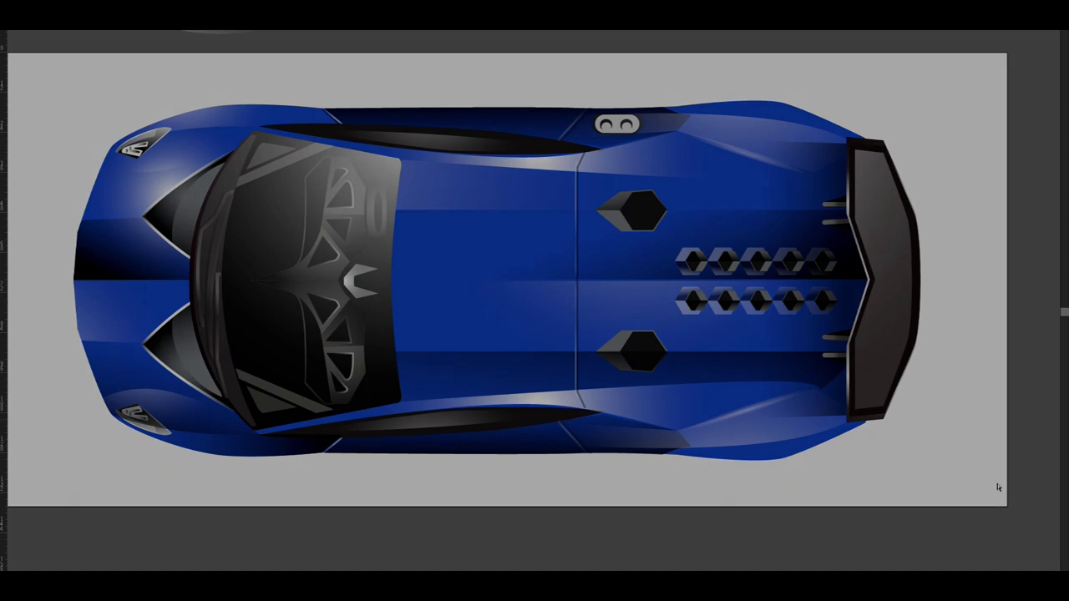